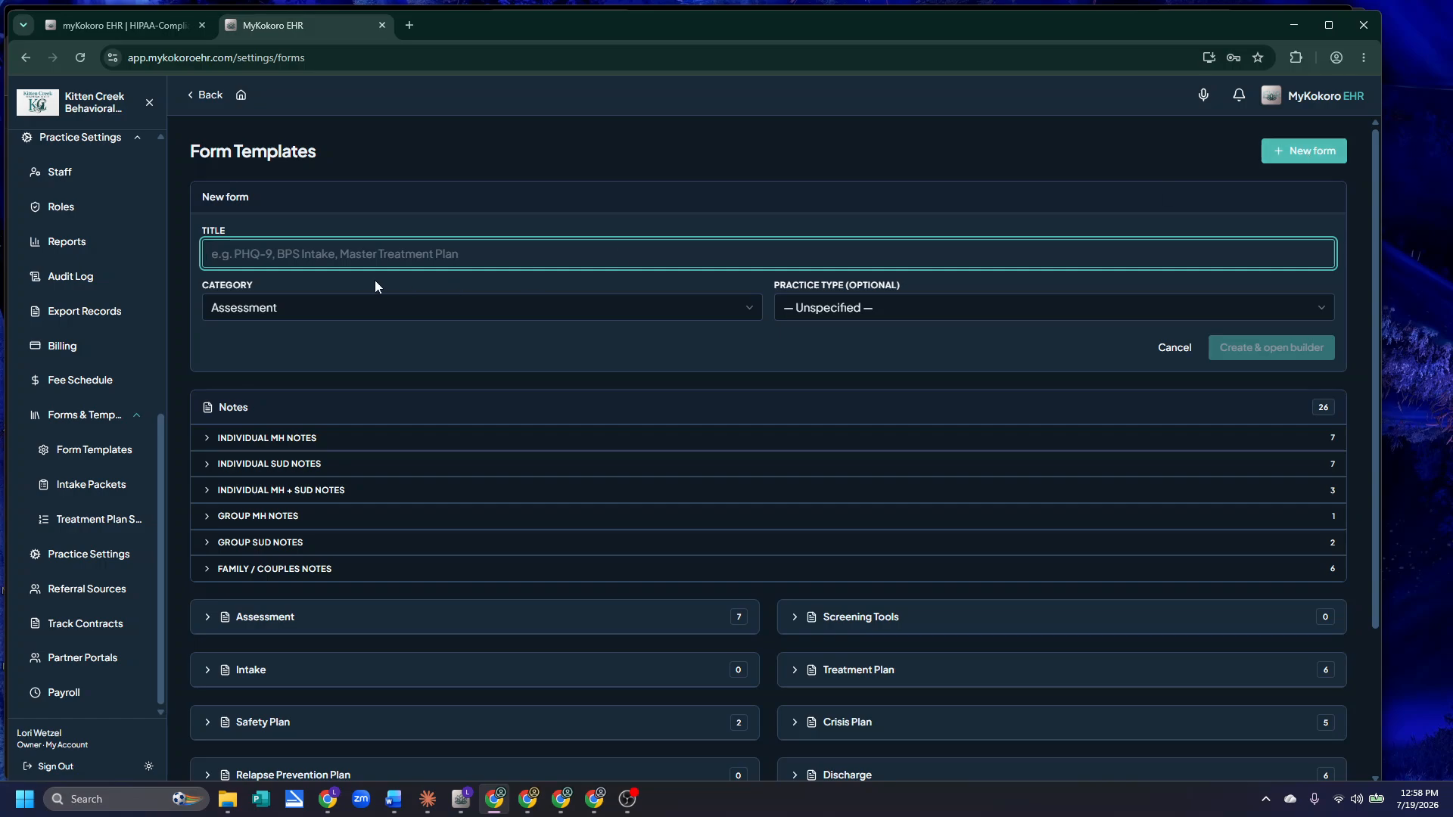
Create an Individual Note form titled "Individual Progress Note NEW" with practice type Substance Use and note type Individual SUD
{"action": "type", "text": "In"}
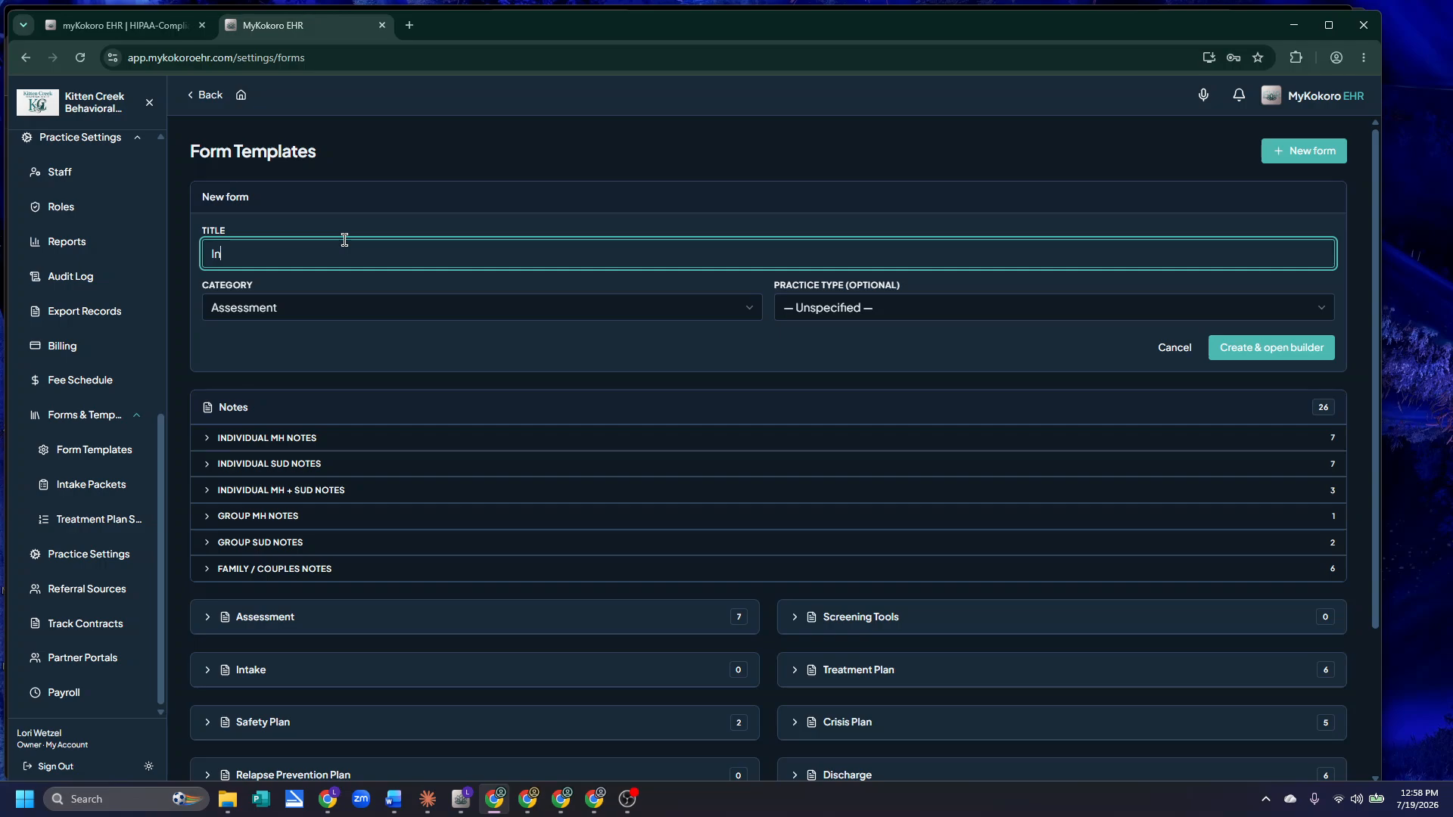
{"action": "type", "text": "dividual Progress Note NEW"}
{"action": "left_click", "coordinate": [315, 317]}
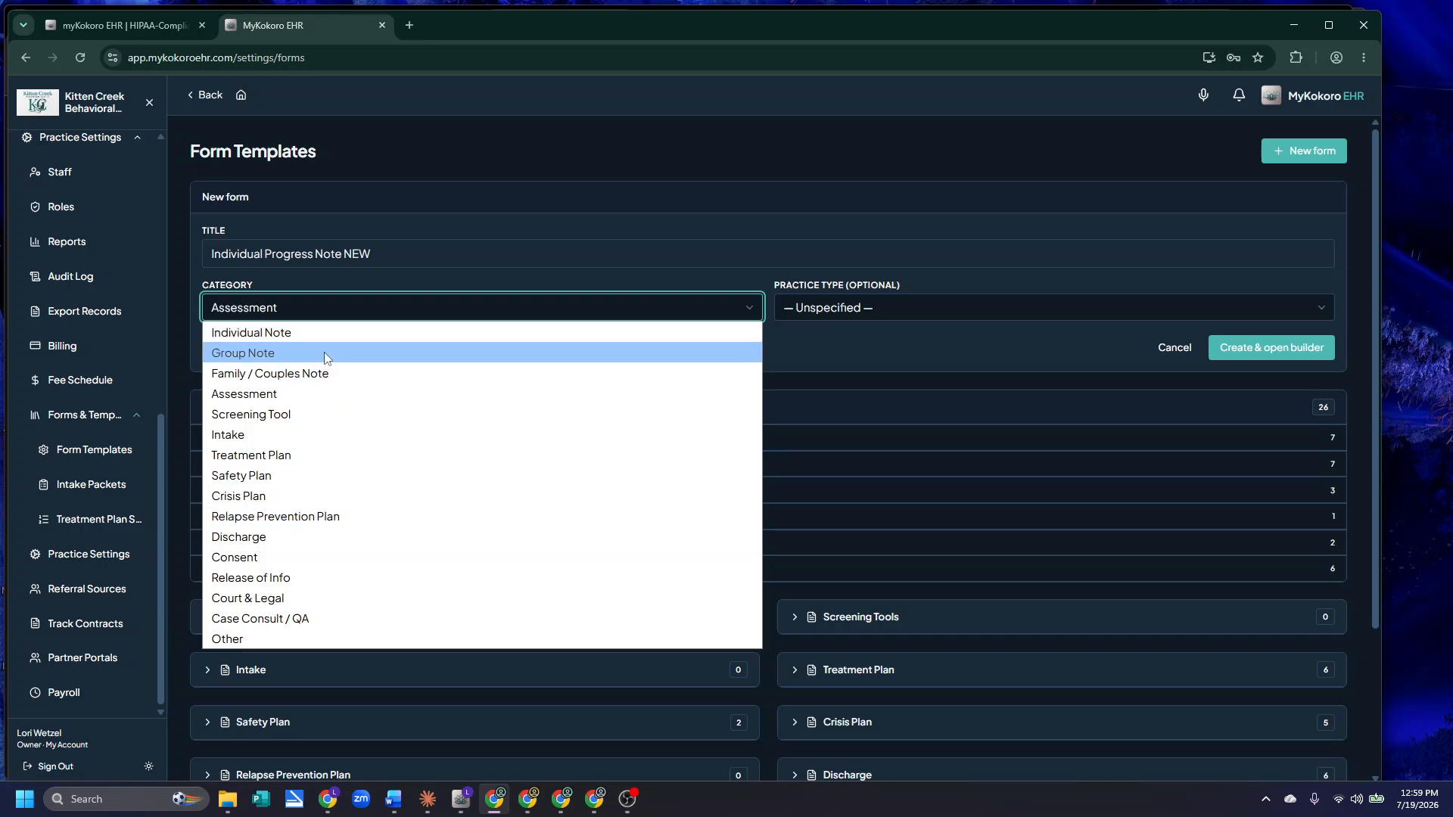
{"action": "left_click", "coordinate": [336, 332]}
{"action": "left_click", "coordinate": [837, 304]}
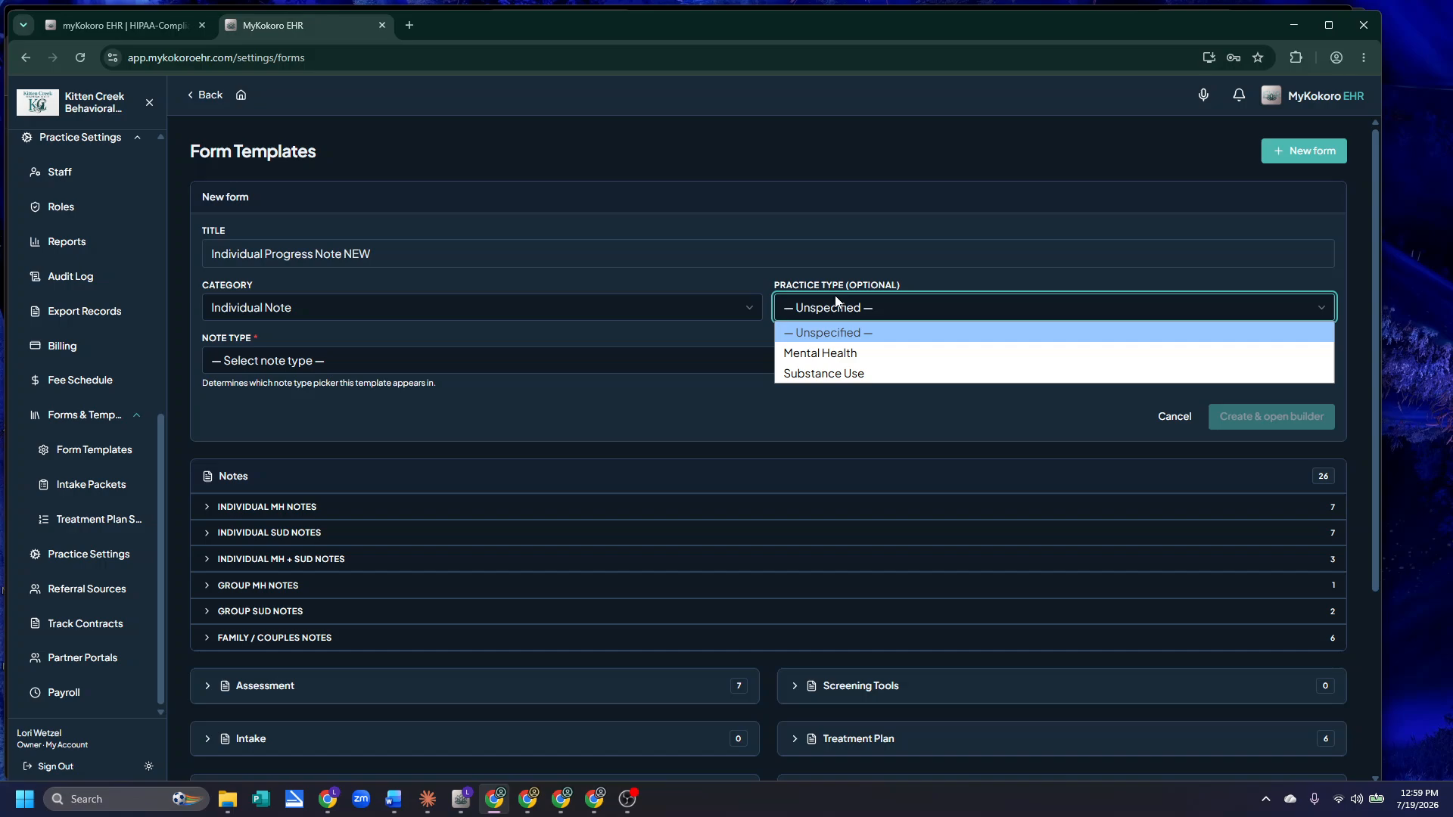
{"action": "left_click", "coordinate": [839, 374]}
{"action": "left_click", "coordinate": [293, 365]}
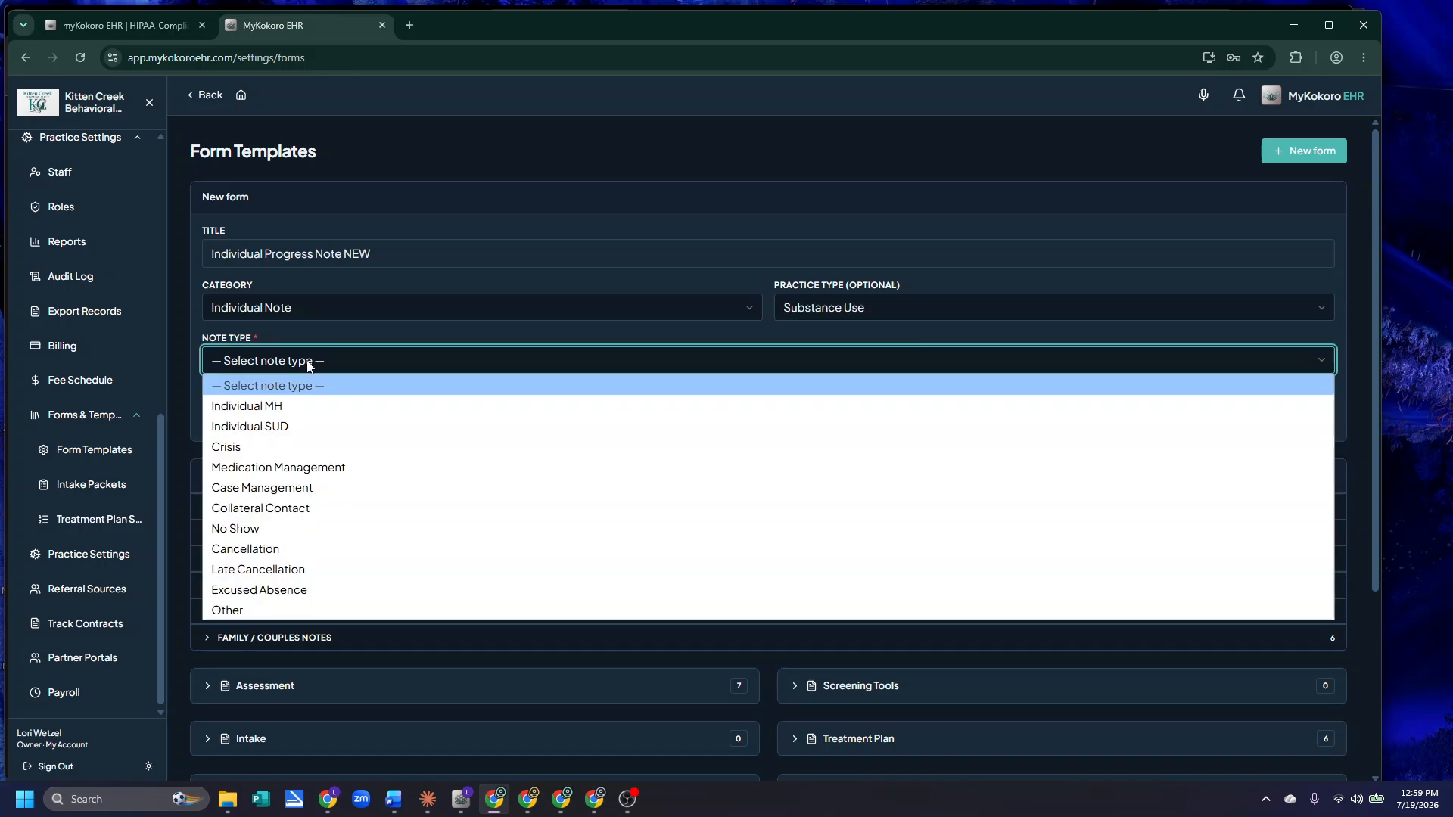
{"action": "left_click", "coordinate": [307, 428]}
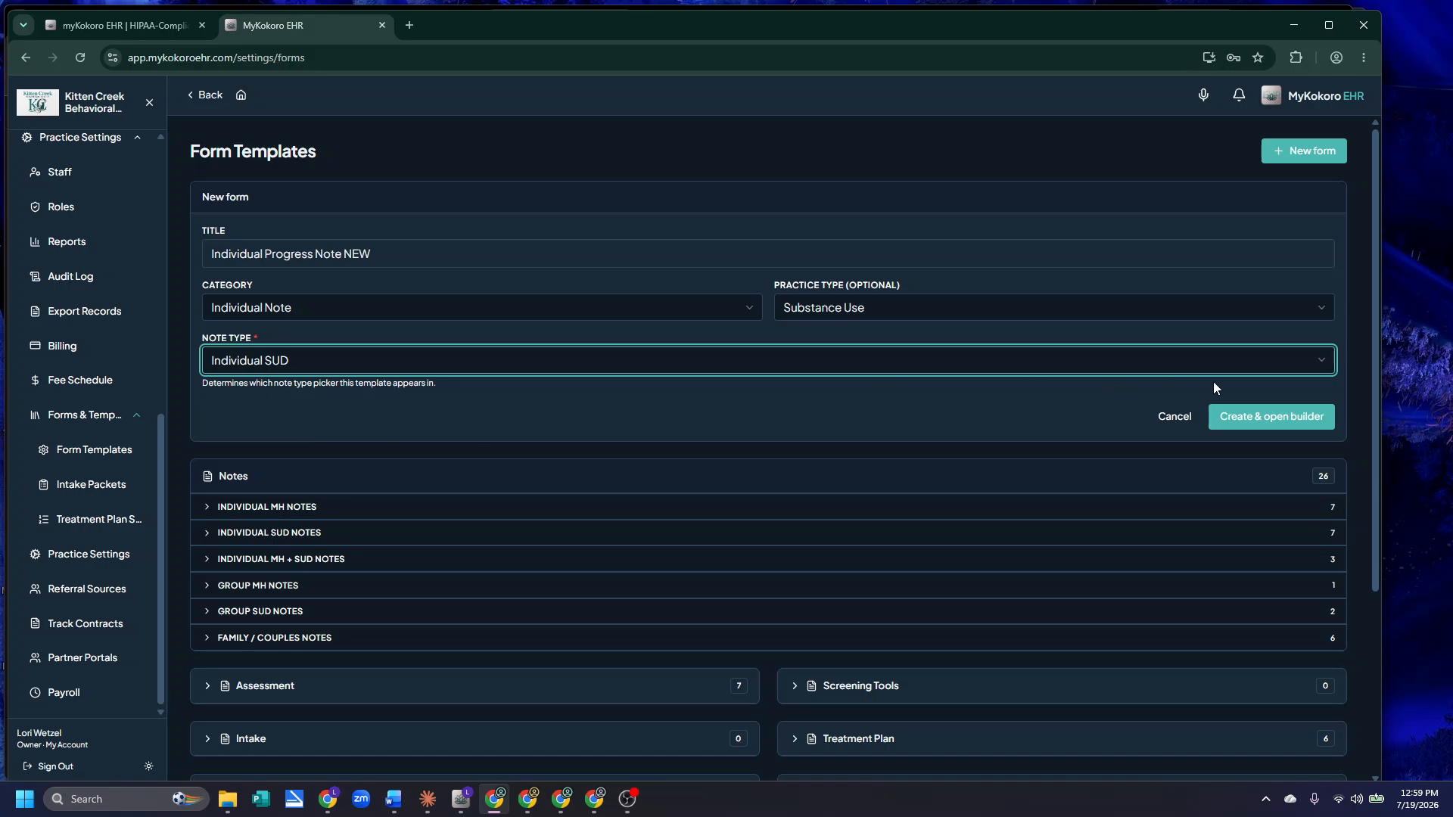
{"action": "left_click", "coordinate": [1262, 423]}
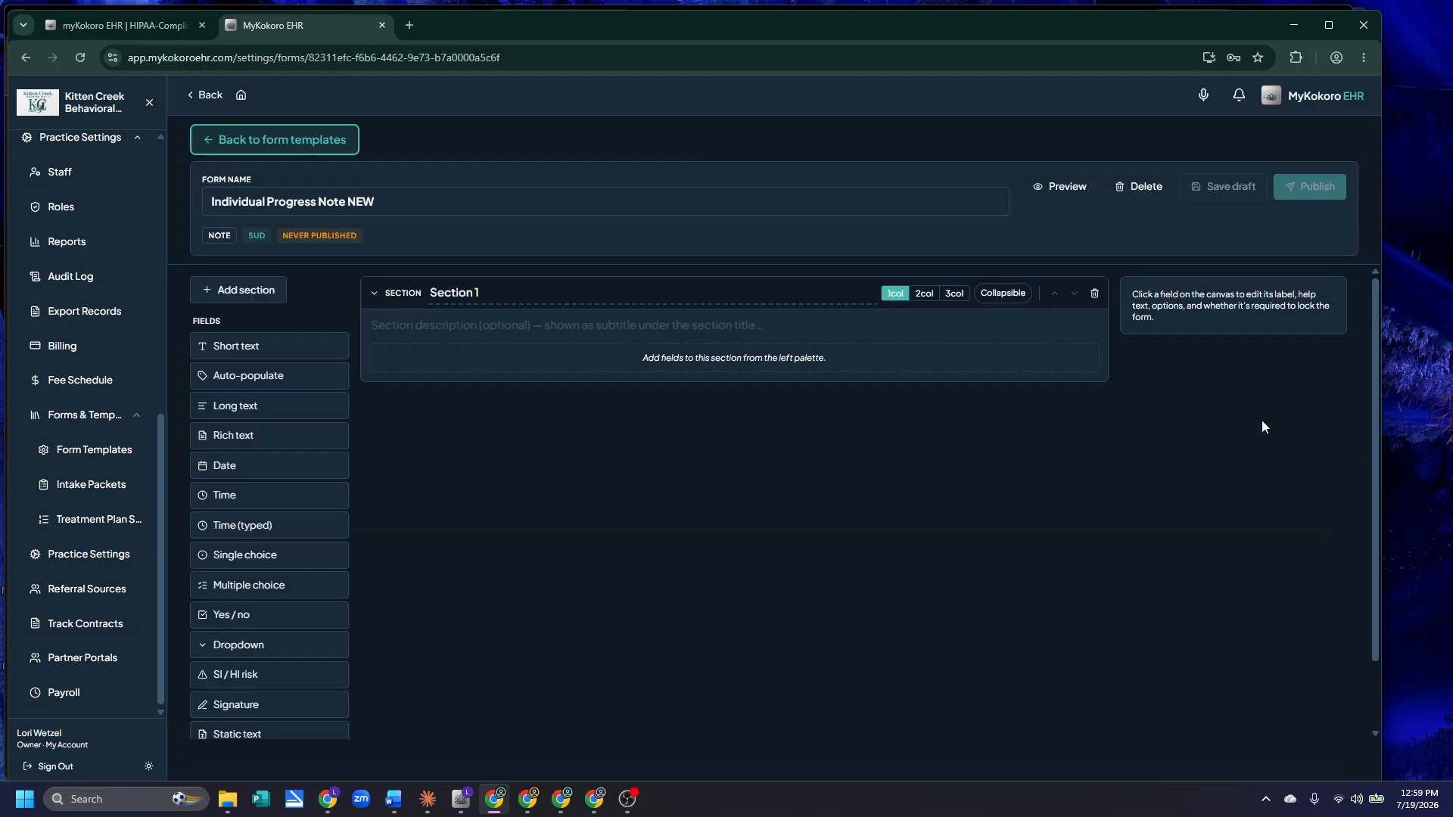
Rename the form's first section to "Client Information"
{"action": "scroll", "coordinate": [279, 380], "scroll_direction": "down", "scroll_amount": 1}
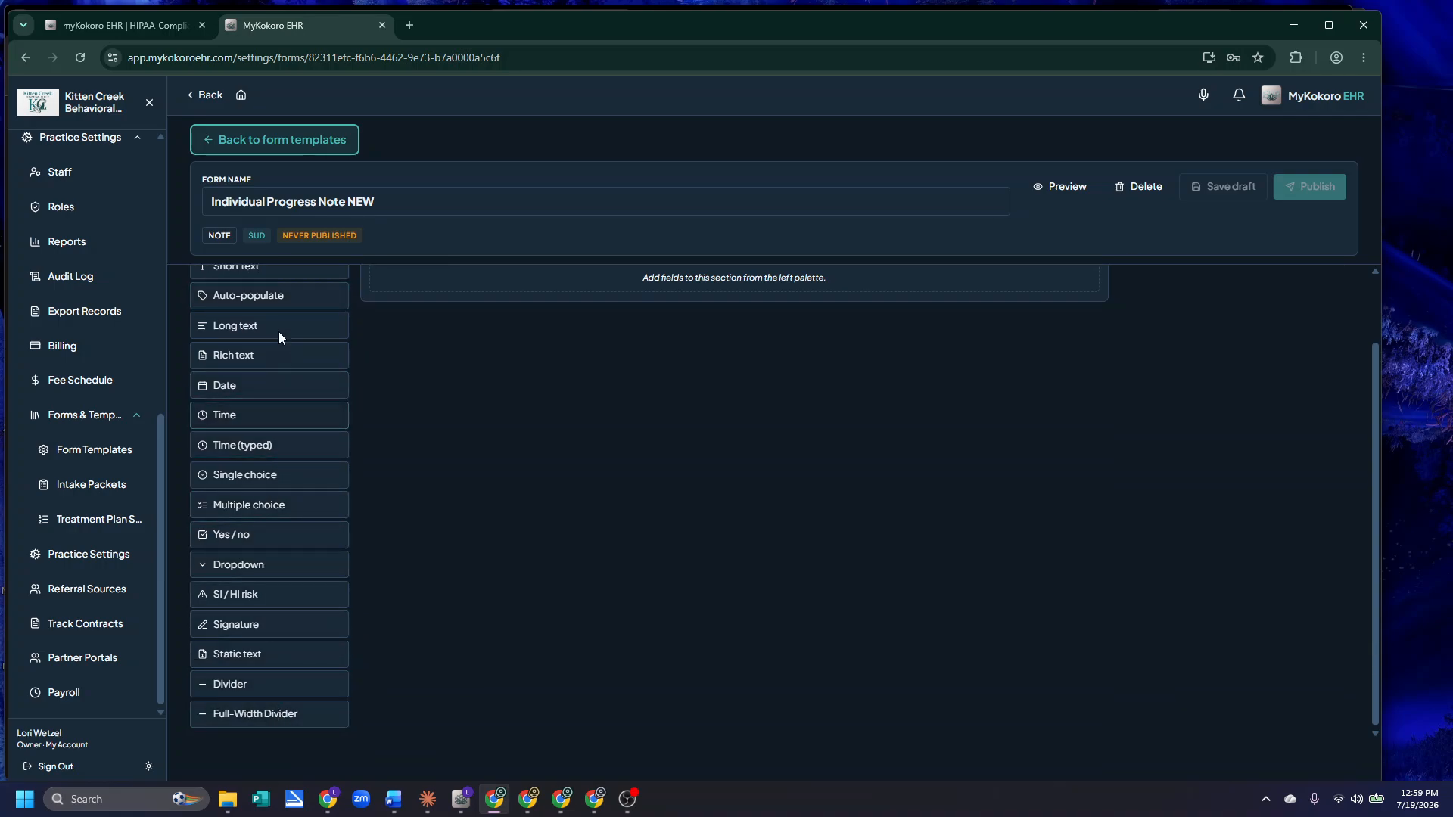
{"action": "scroll", "coordinate": [276, 310], "scroll_direction": "up", "scroll_amount": 1}
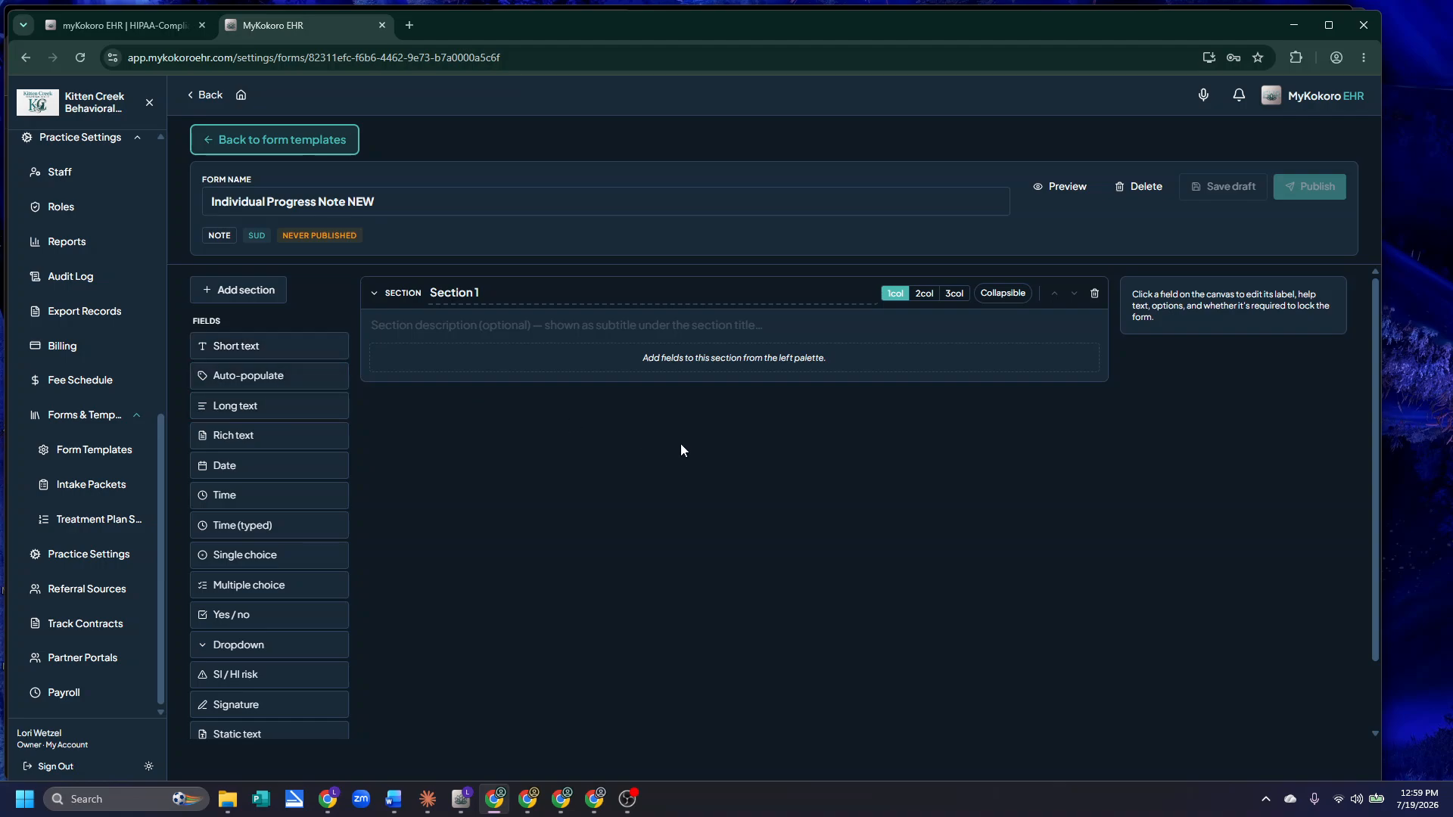
{"action": "left_click", "coordinate": [504, 293]}
{"action": "key", "text": "BackSpace"}
{"action": "key", "text": "BackSpace"}
{"action": "key", "text": "BackSpace"}
{"action": "key", "text": "BackSpace"}
{"action": "key", "text": "BackSpace"}
{"action": "key", "text": "BackSpace"}
{"action": "key", "text": "BackSpace"}
{"action": "key", "text": "BackSpace"}
{"action": "key", "text": "BackSpace"}
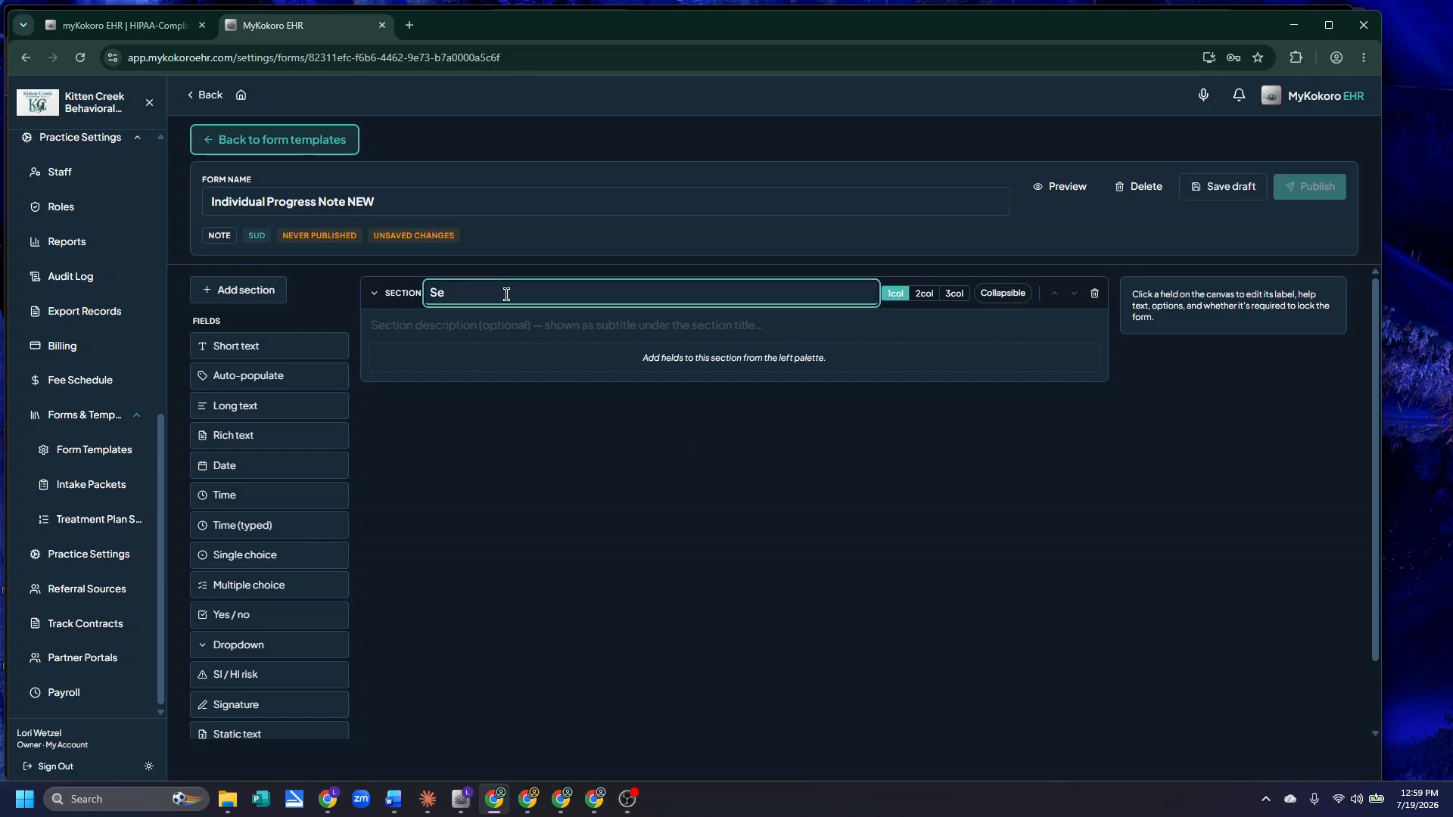
{"action": "type", "text": "Client Information"}
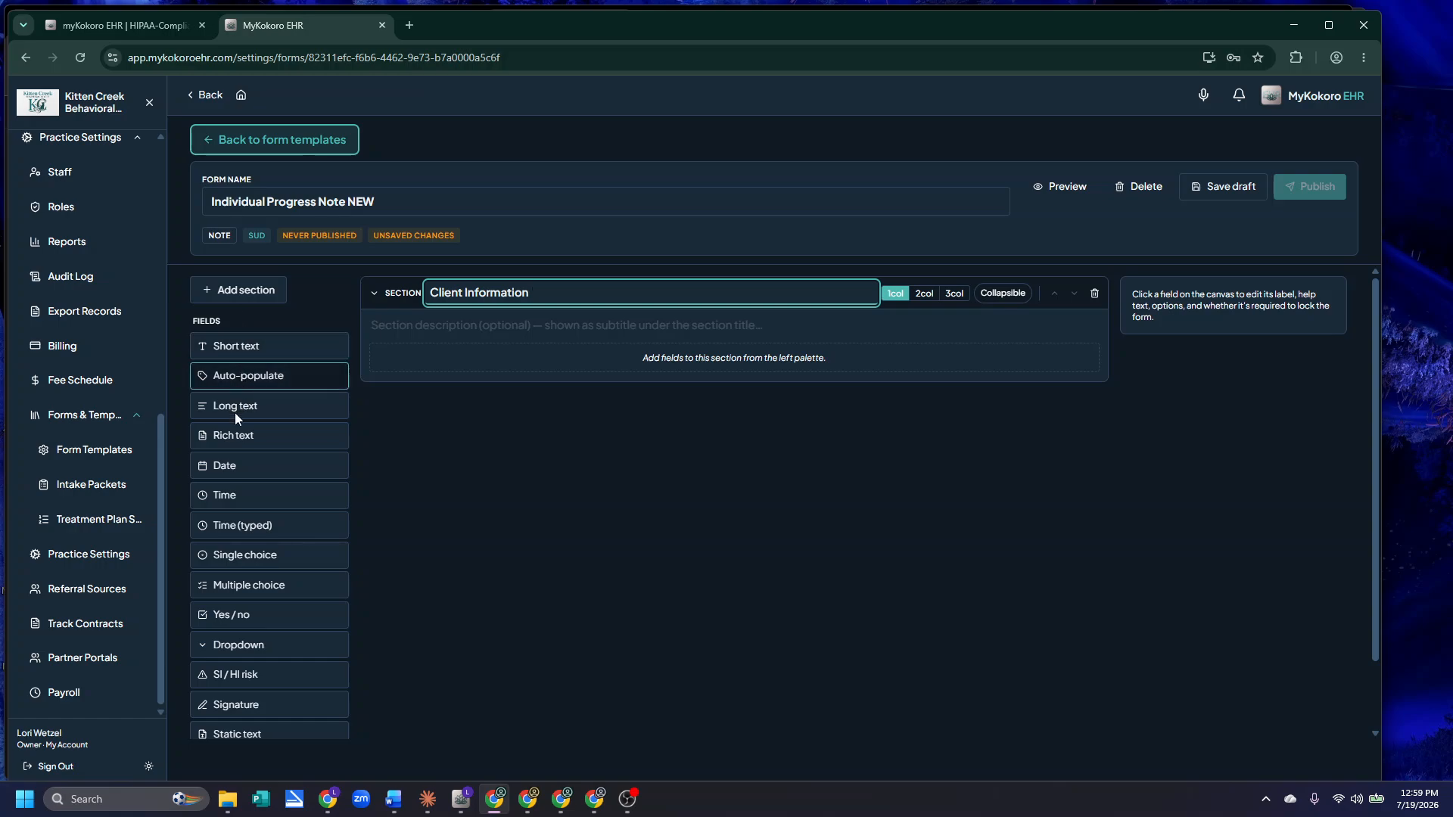
Add two auto-populate fields to the Client Information section, one for Client Name and one for Date of Service
{"action": "left_click", "coordinate": [242, 381]}
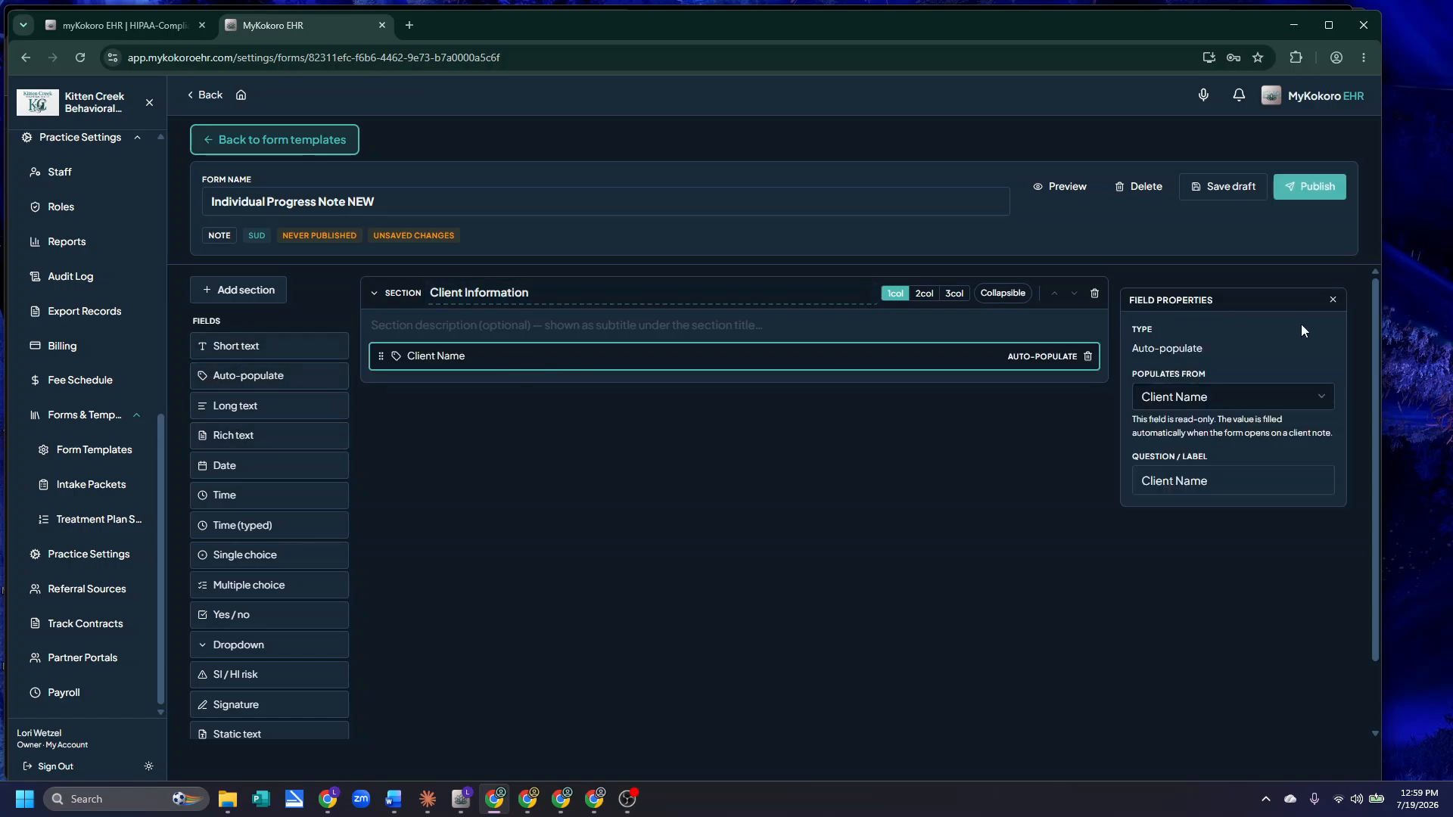
{"action": "left_click", "coordinate": [1213, 393]}
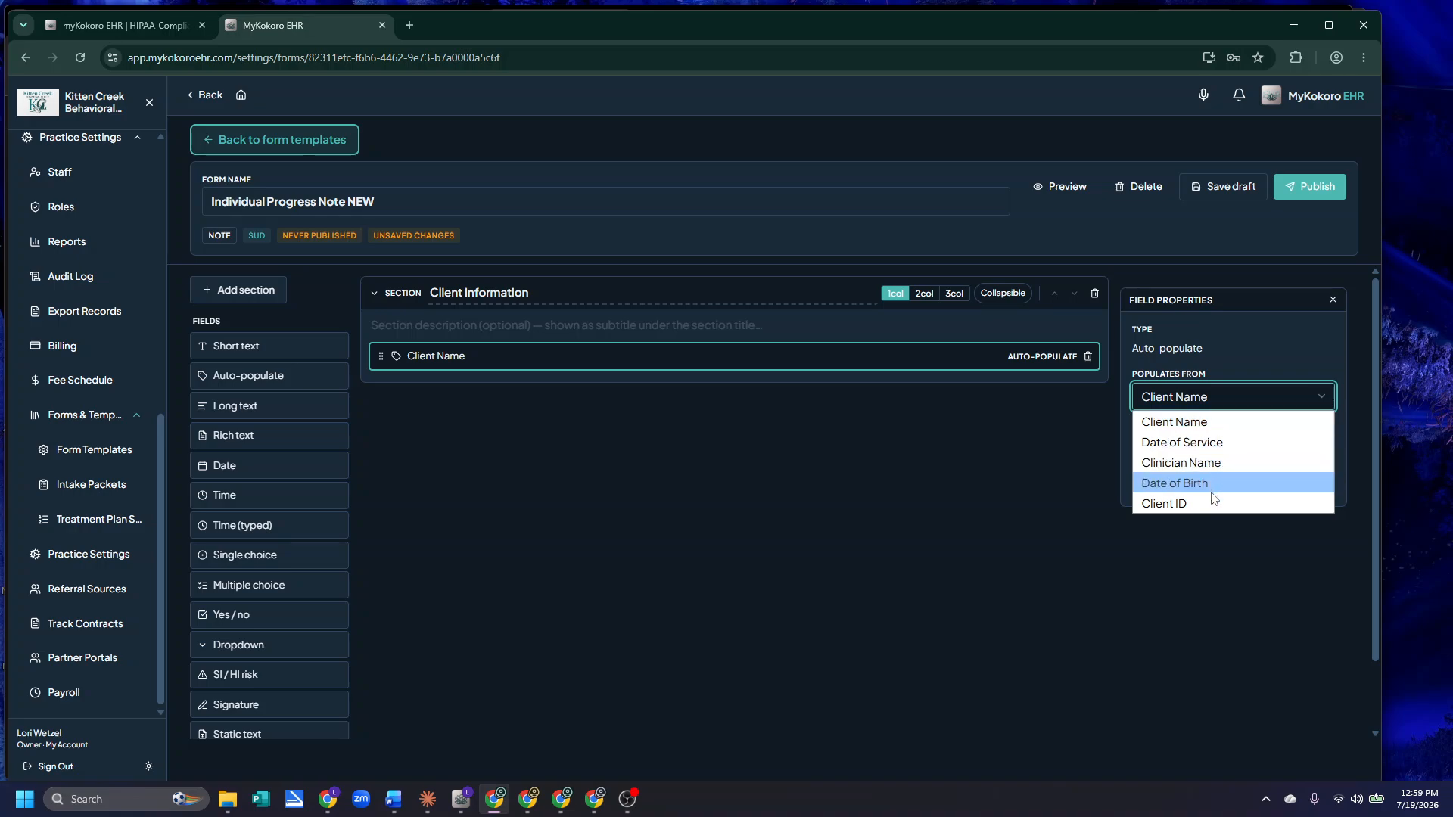
{"action": "left_click", "coordinate": [1207, 425]}
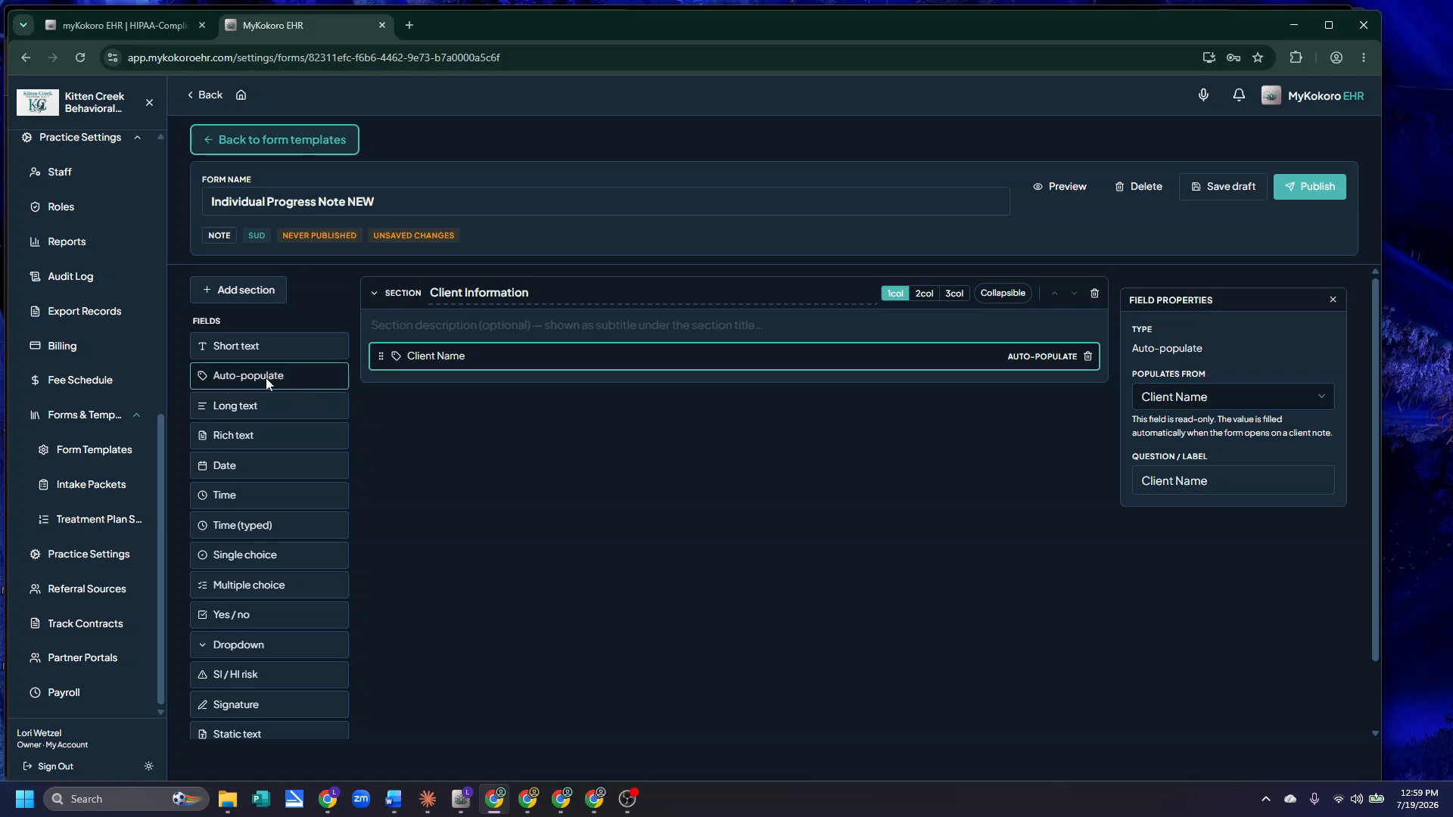
{"action": "left_click", "coordinate": [265, 378]}
{"action": "left_click", "coordinate": [1181, 397]}
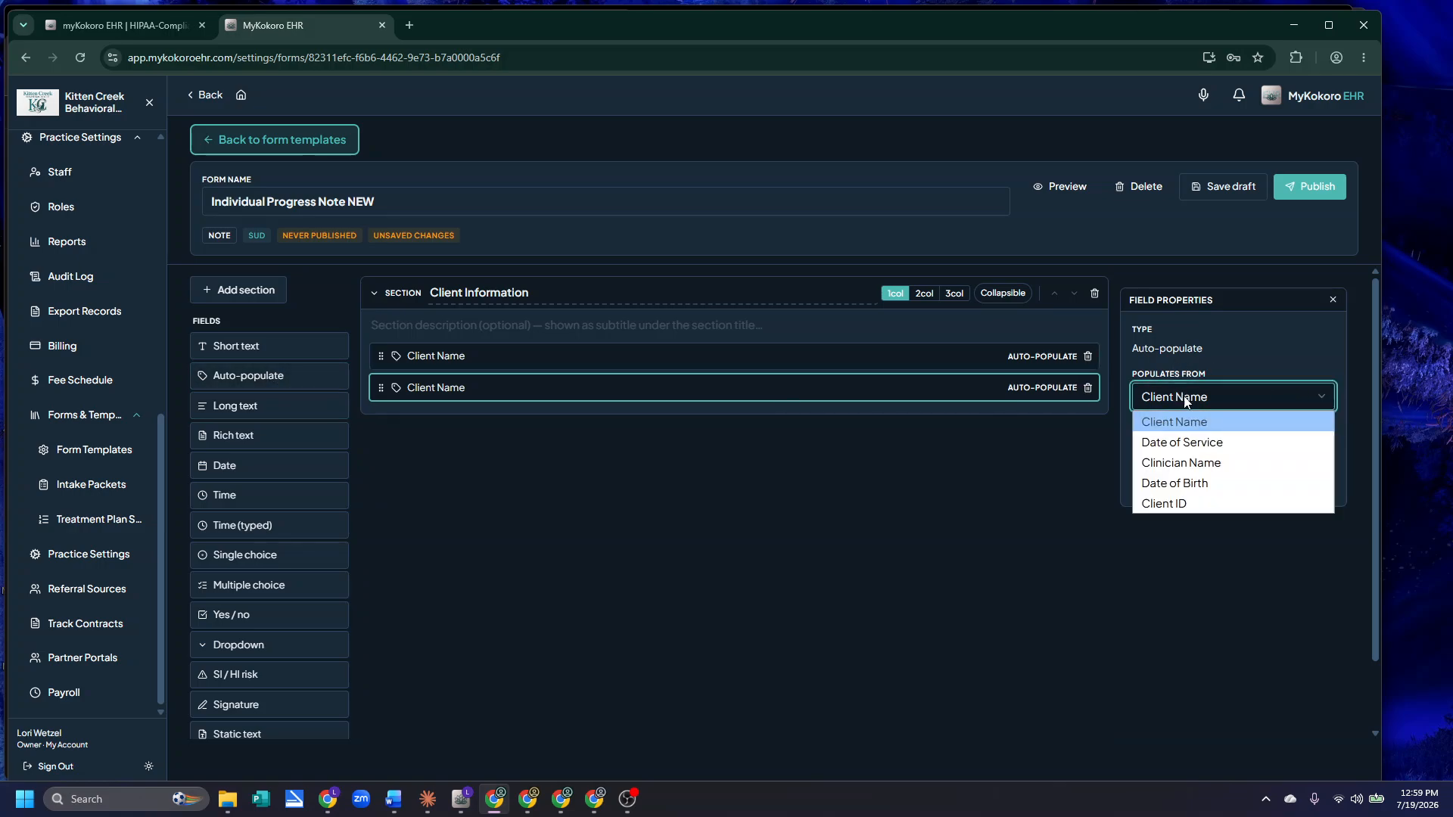
{"action": "left_click", "coordinate": [1198, 447]}
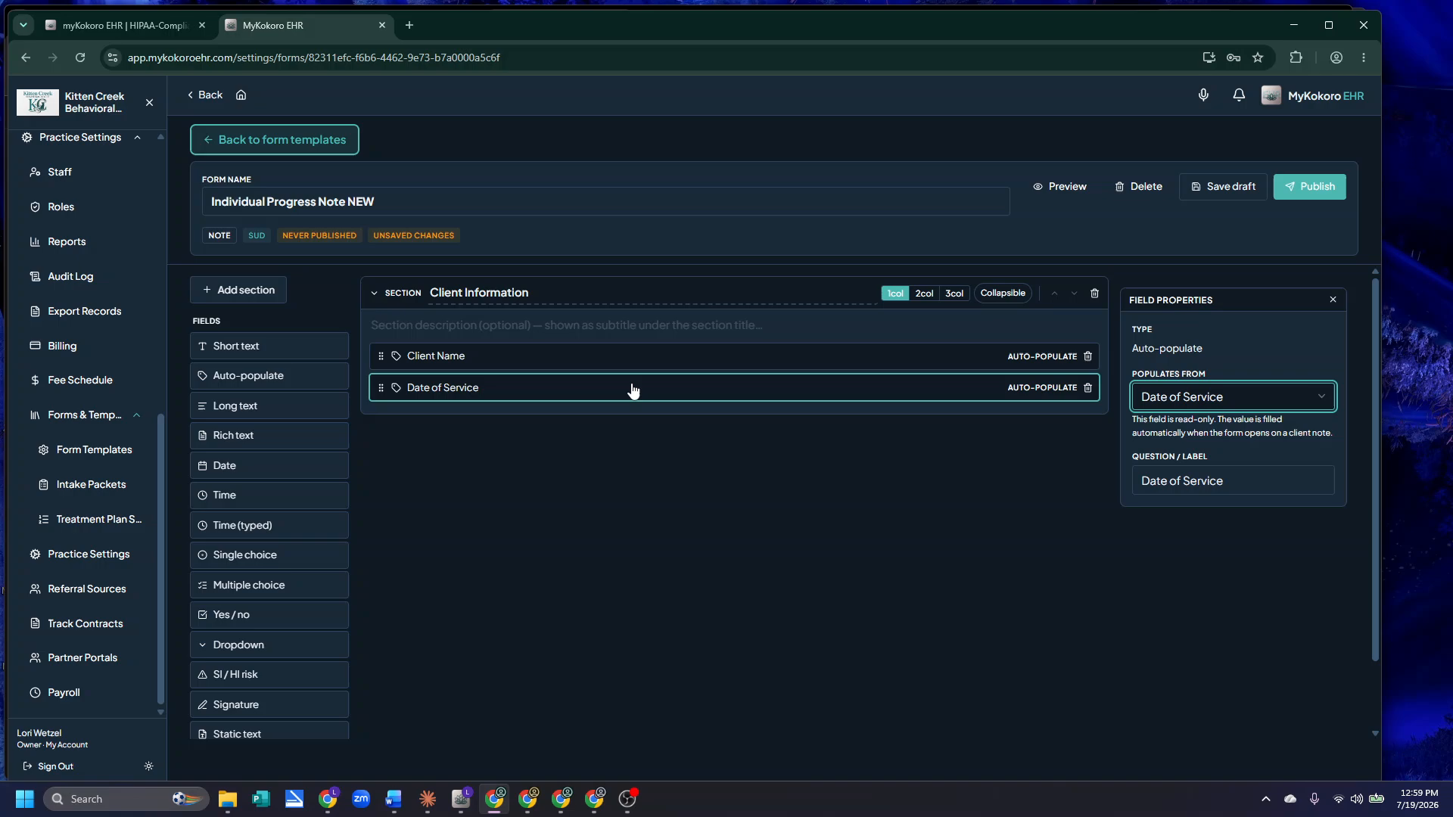
Add two more auto-populate fields to the Client Information section, drawing from Date of Birth and Client ID
{"action": "left_click", "coordinate": [219, 376]}
{"action": "left_click", "coordinate": [1191, 399]}
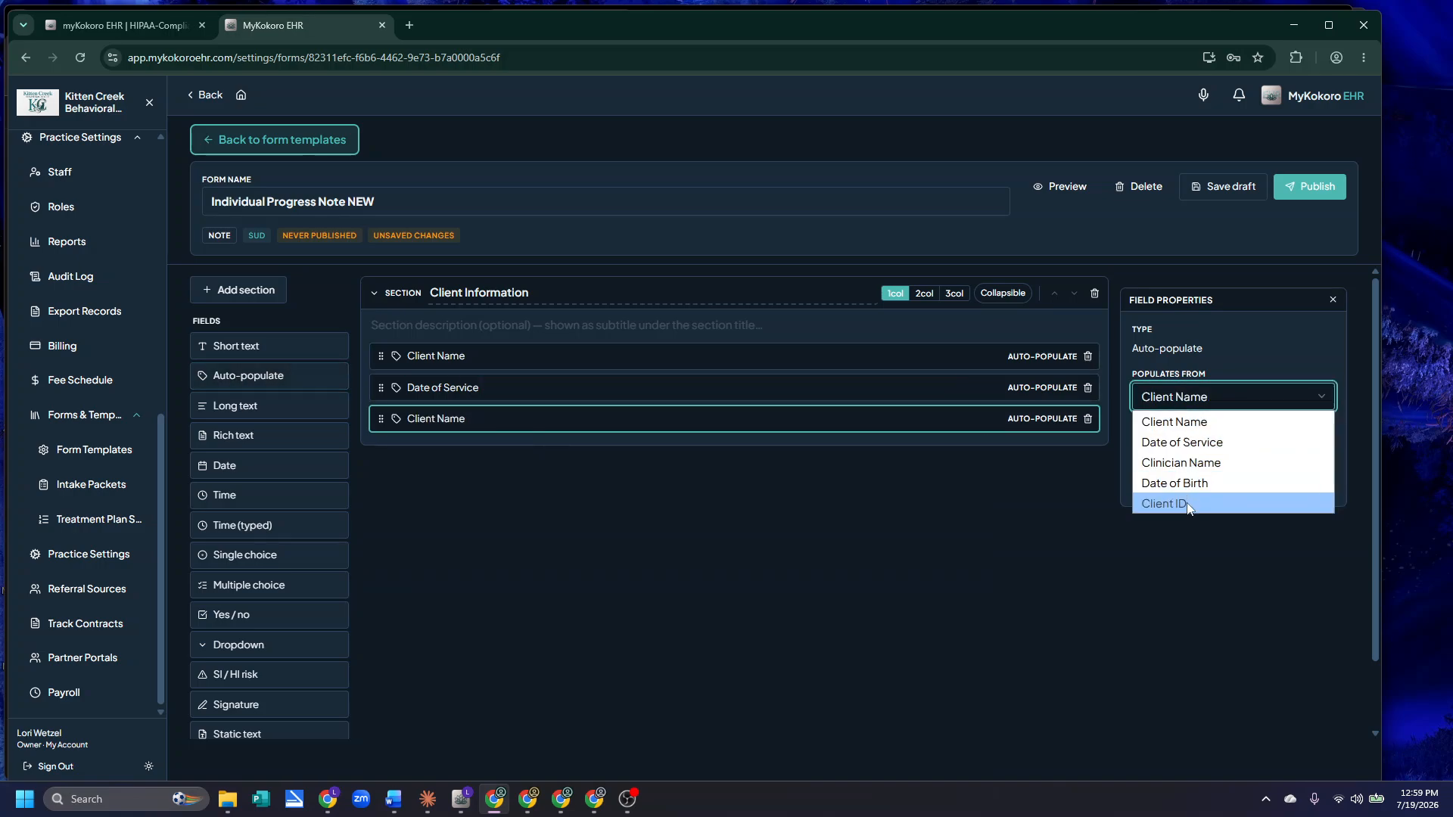
{"action": "left_click", "coordinate": [1181, 483]}
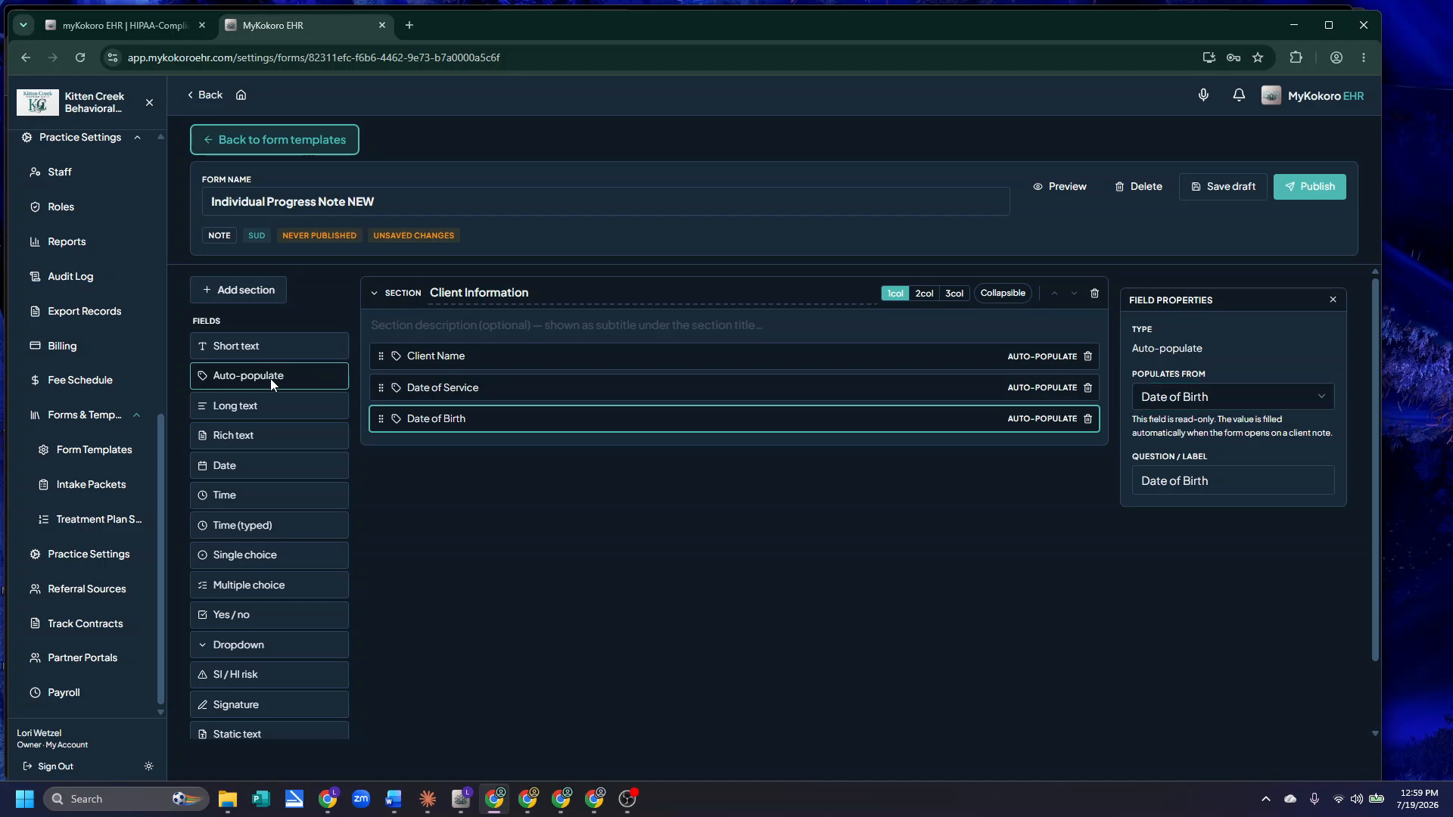
{"action": "left_click", "coordinate": [270, 379]}
{"action": "left_click", "coordinate": [1193, 401]}
{"action": "left_click", "coordinate": [1190, 498]}
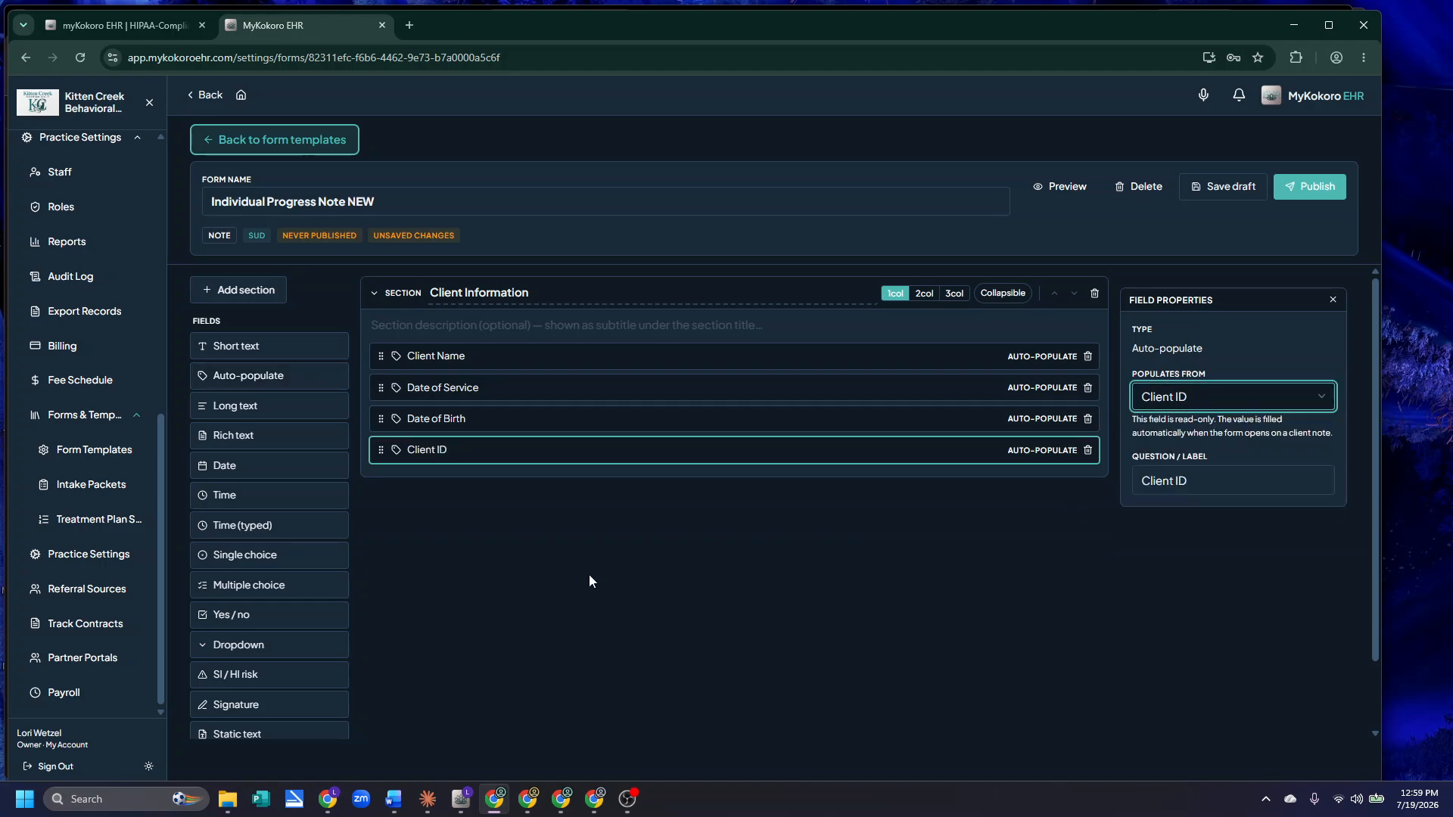
Set the Client Information section to a two-column layout, previewing the form before and after the change
{"action": "left_click", "coordinate": [1067, 187]}
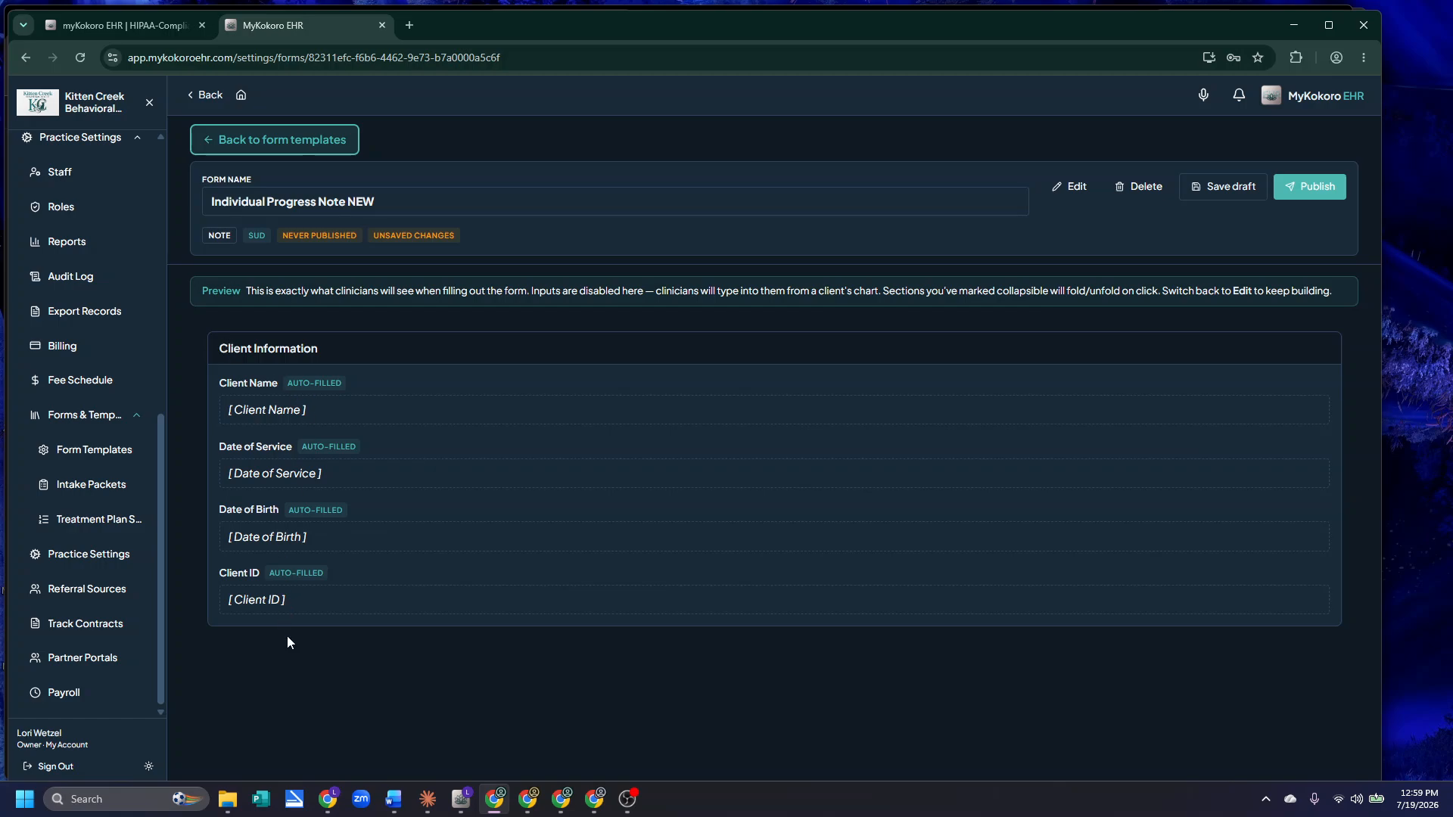
{"action": "left_click", "coordinate": [1074, 186]}
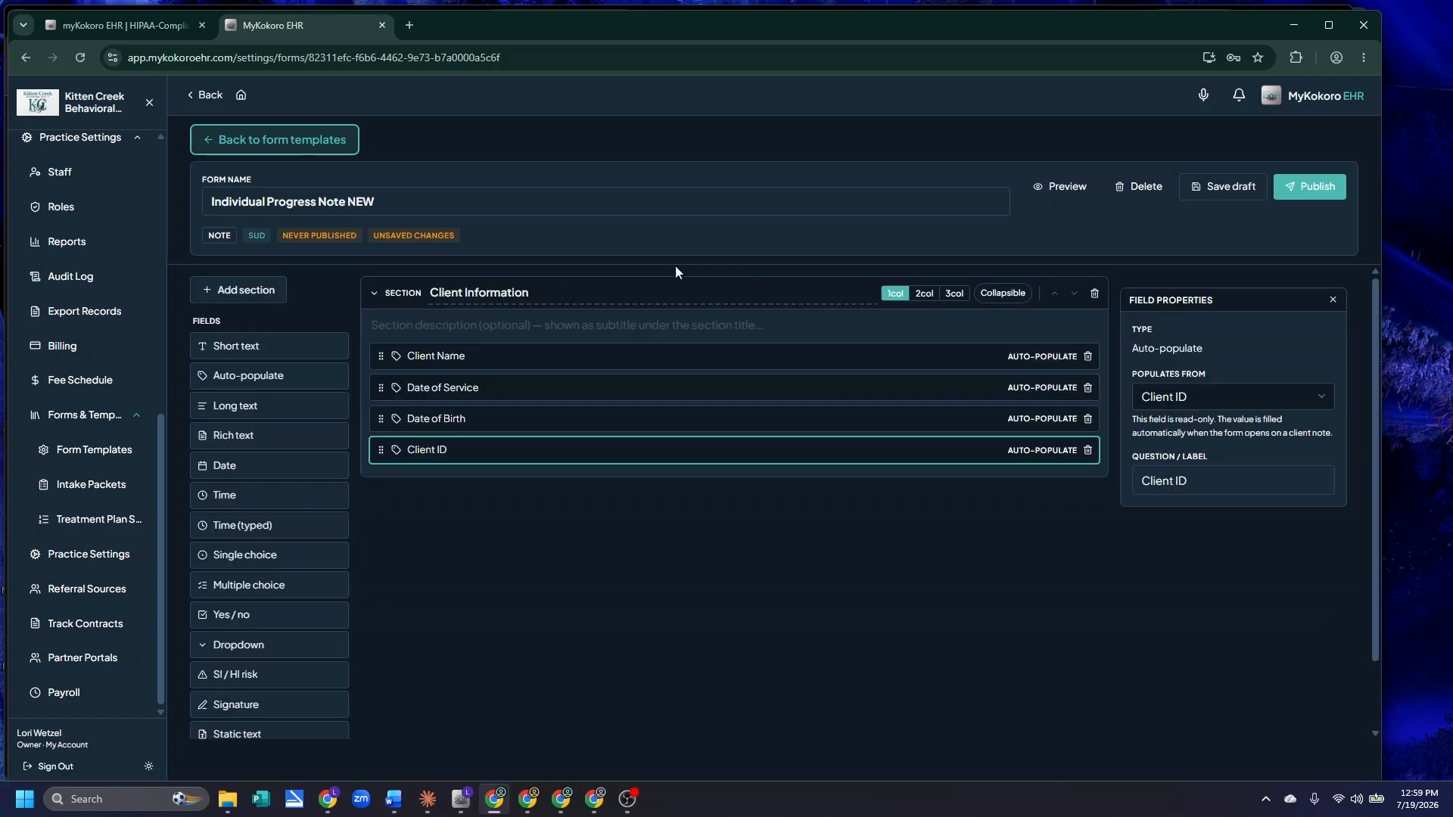
{"action": "left_click", "coordinate": [925, 294]}
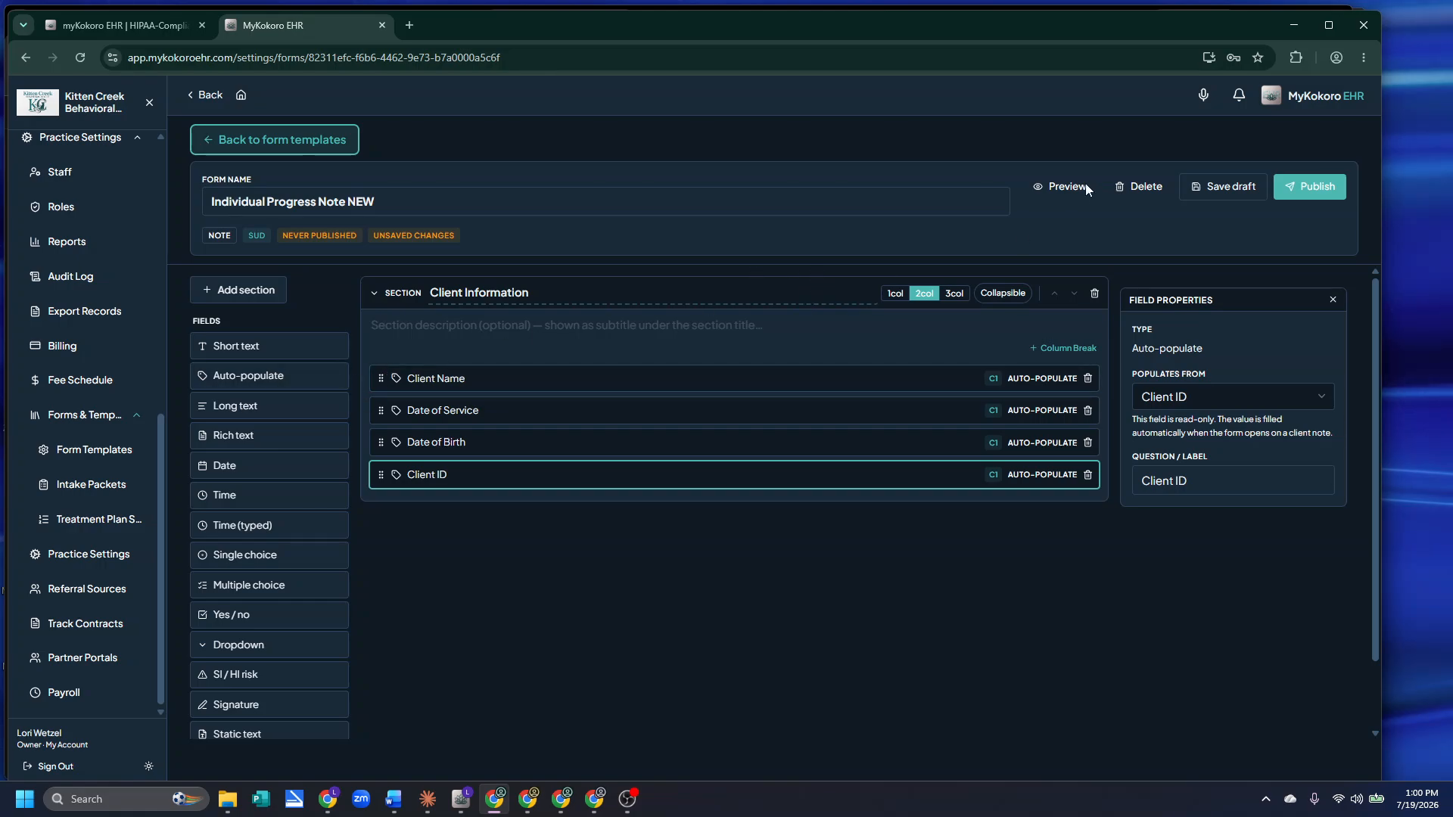
{"action": "left_click", "coordinate": [1063, 186]}
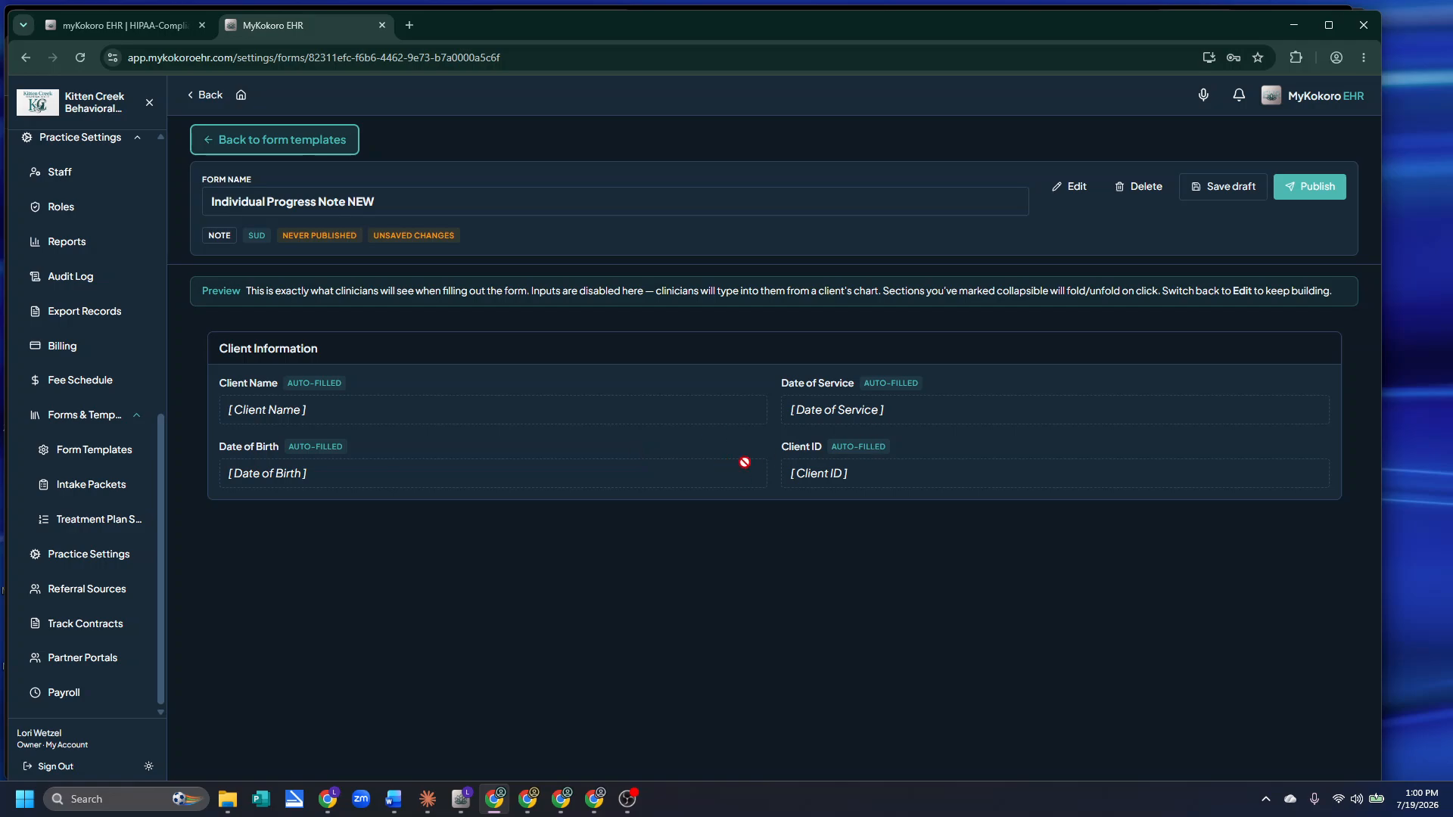
{"action": "left_click", "coordinate": [1071, 187]}
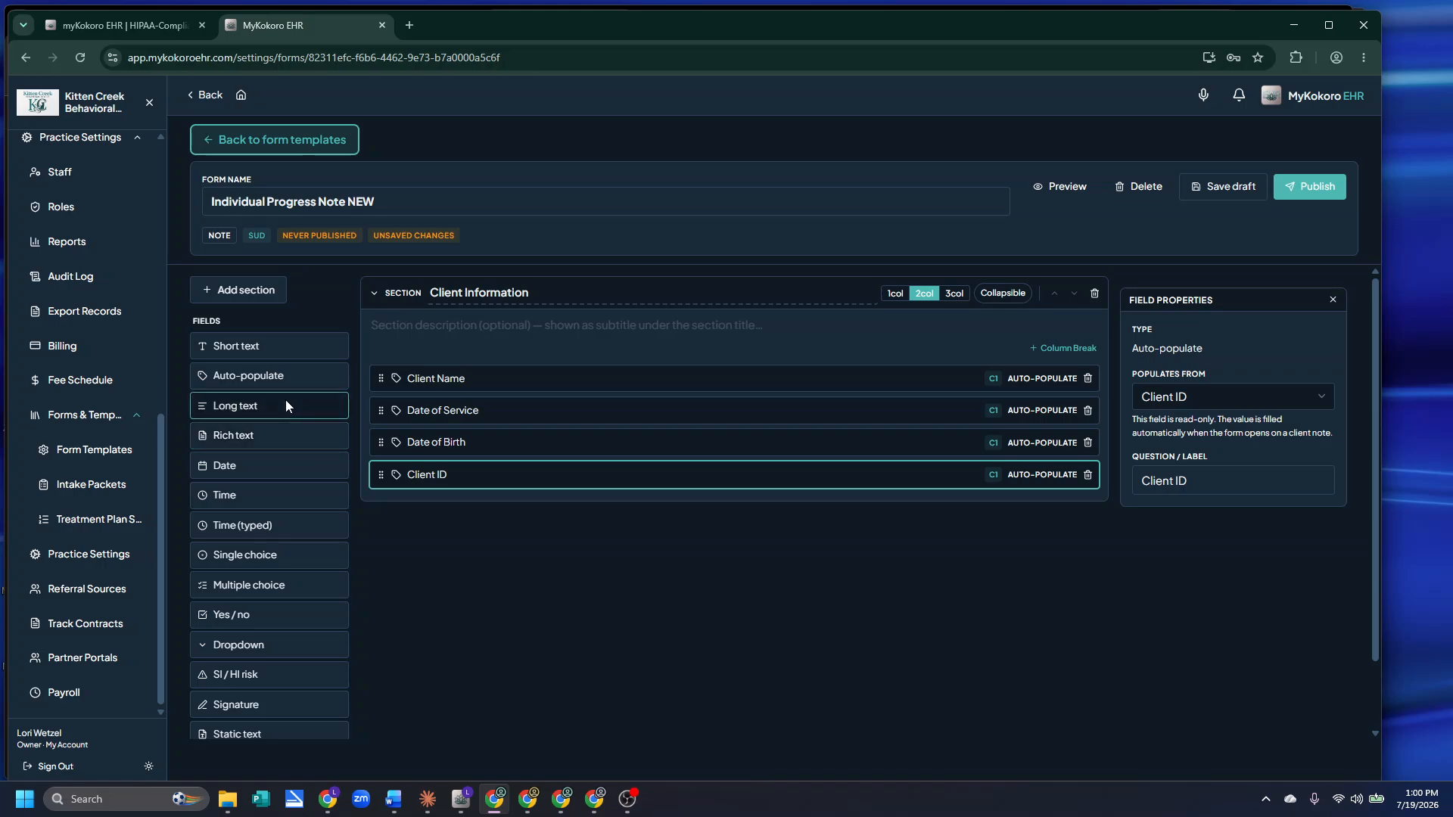
Insert a column break between the Date of Birth and Client ID fields and preview the resulting form
{"action": "left_click", "coordinate": [1055, 347]}
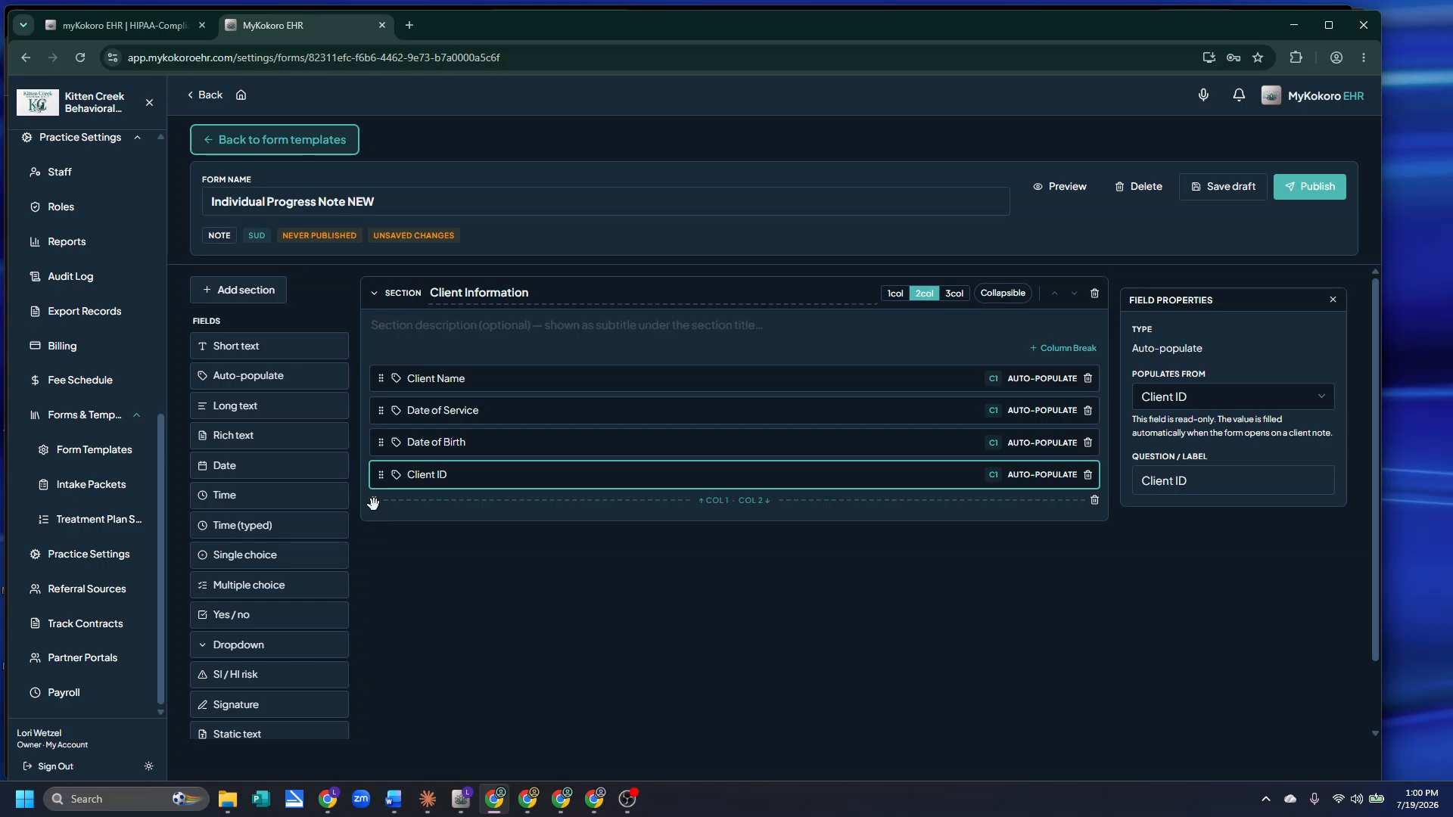
{"action": "left_click_drag", "start_coordinate": [373, 503], "coordinate": [371, 470]}
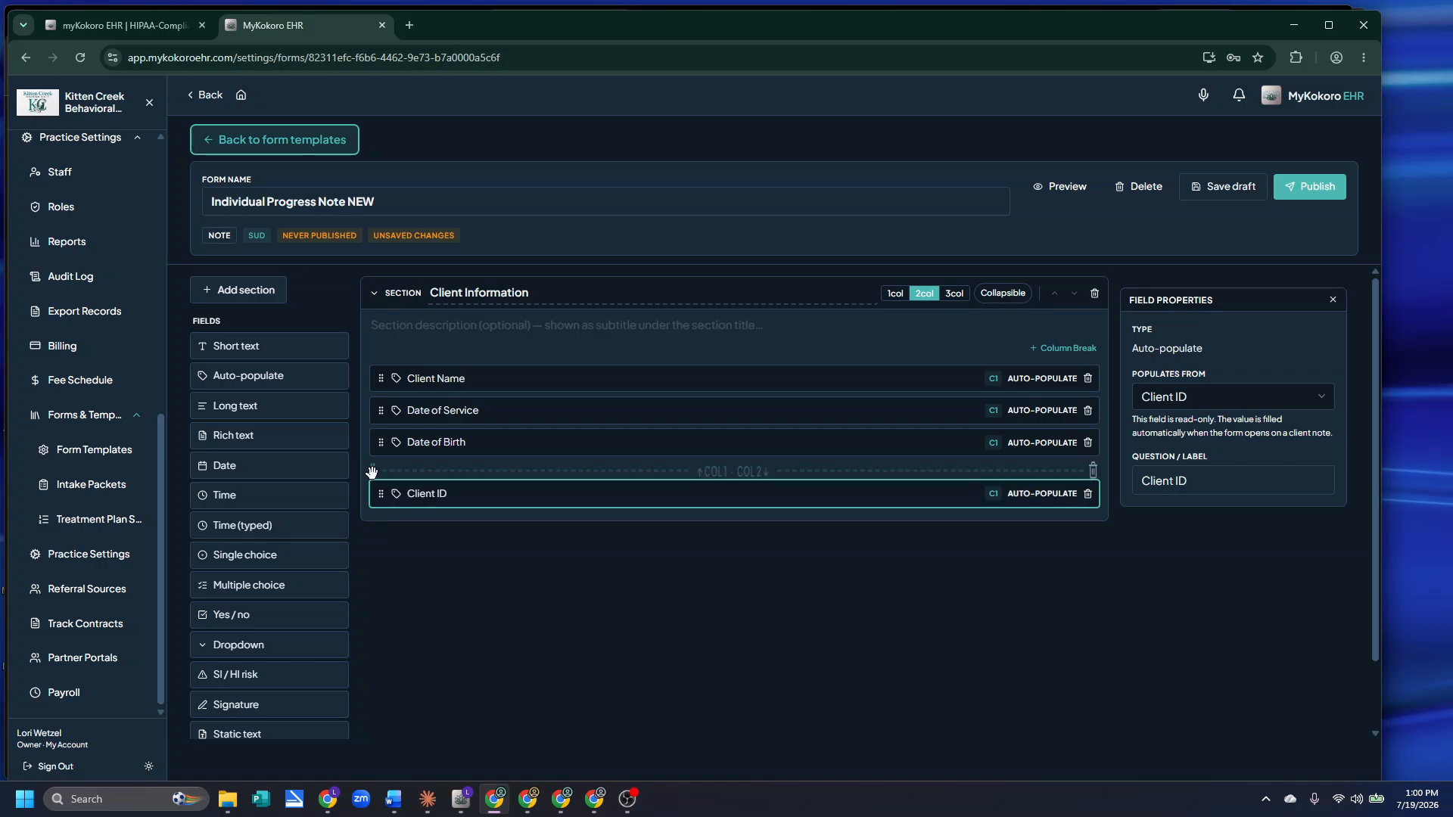
{"action": "left_click", "coordinate": [1075, 188]}
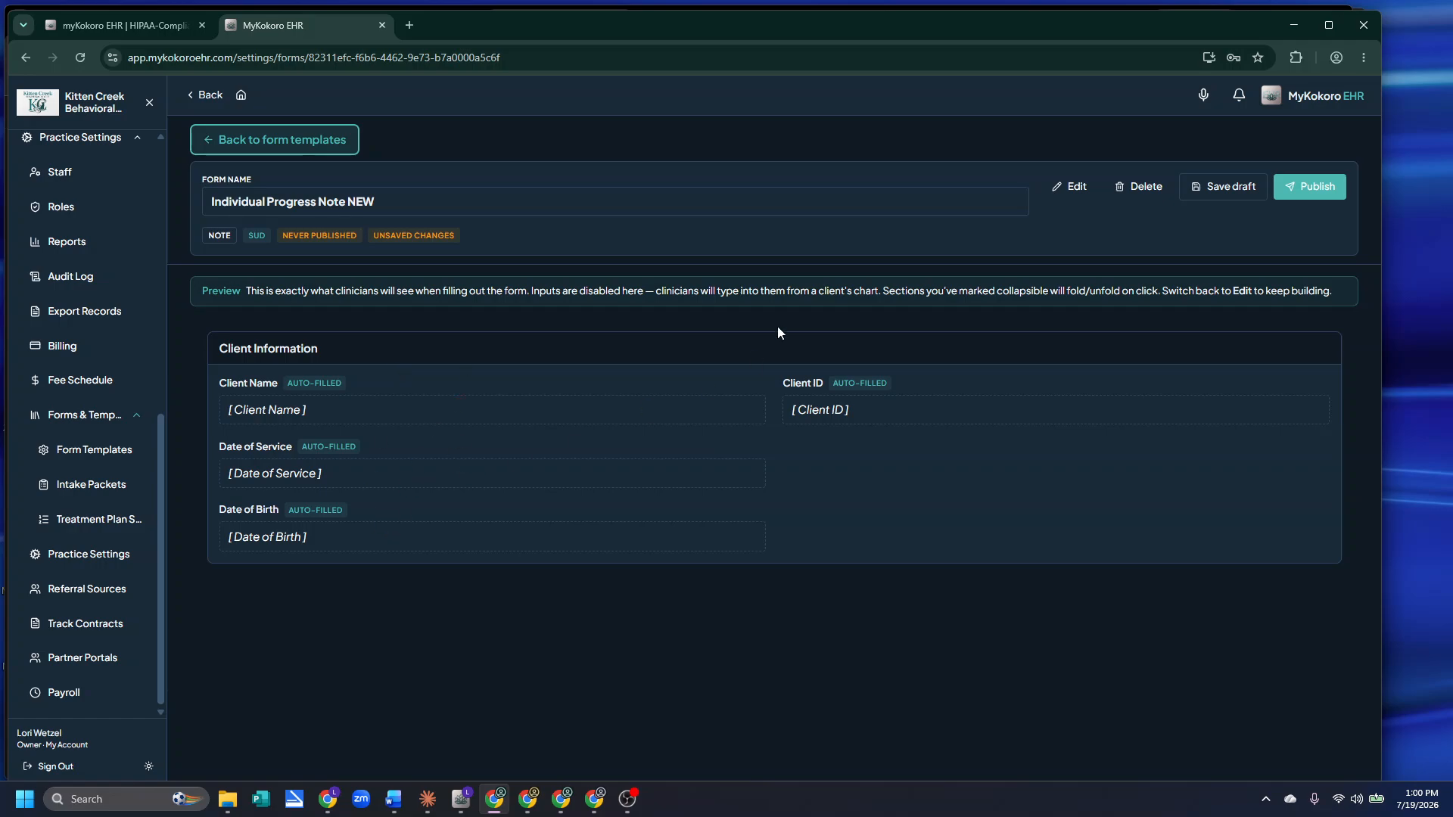
{"action": "left_click", "coordinate": [1074, 187]}
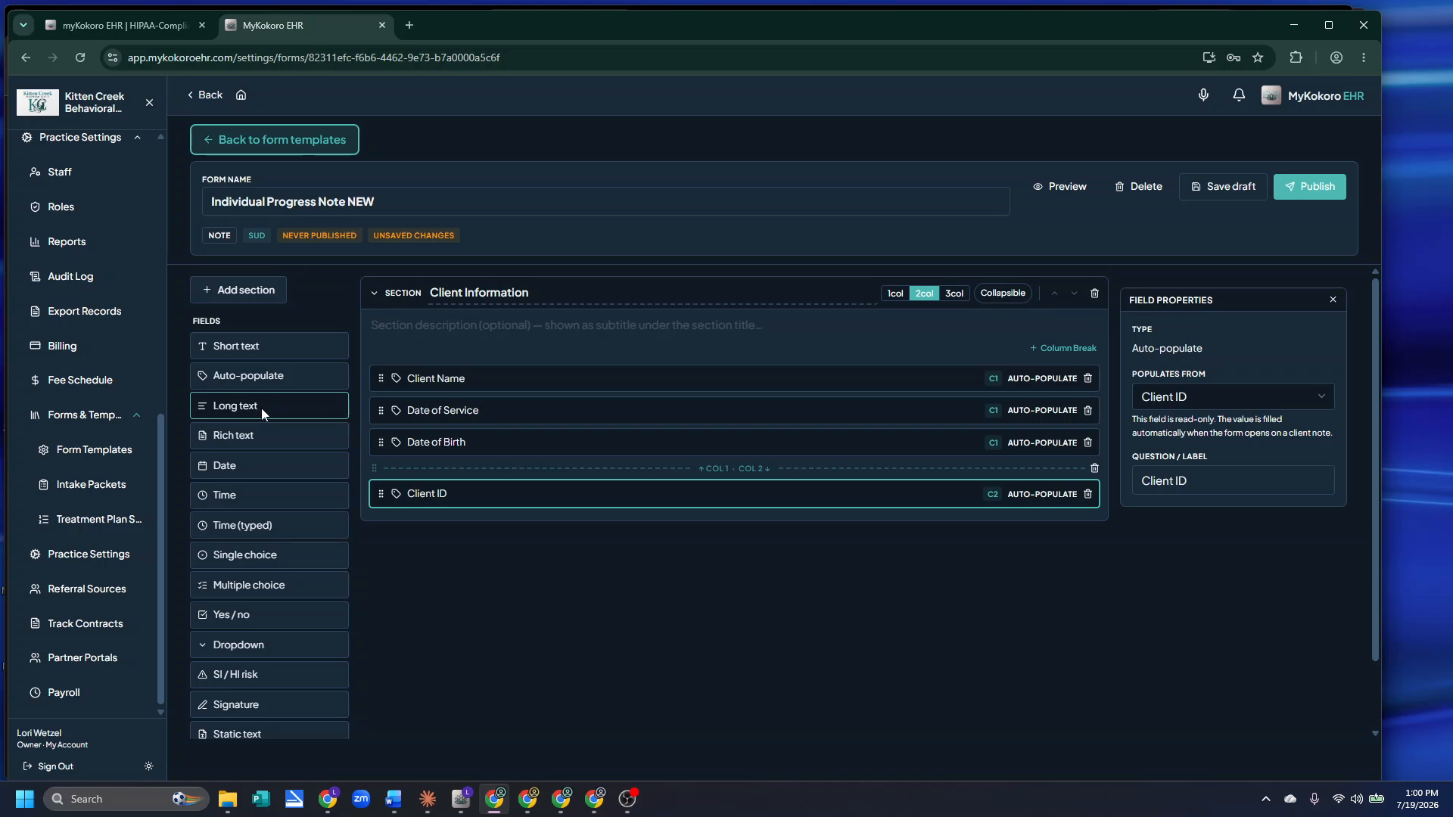
Add a Time (typed) field below Client ID and label it "Start time"
{"action": "left_click", "coordinate": [265, 527]}
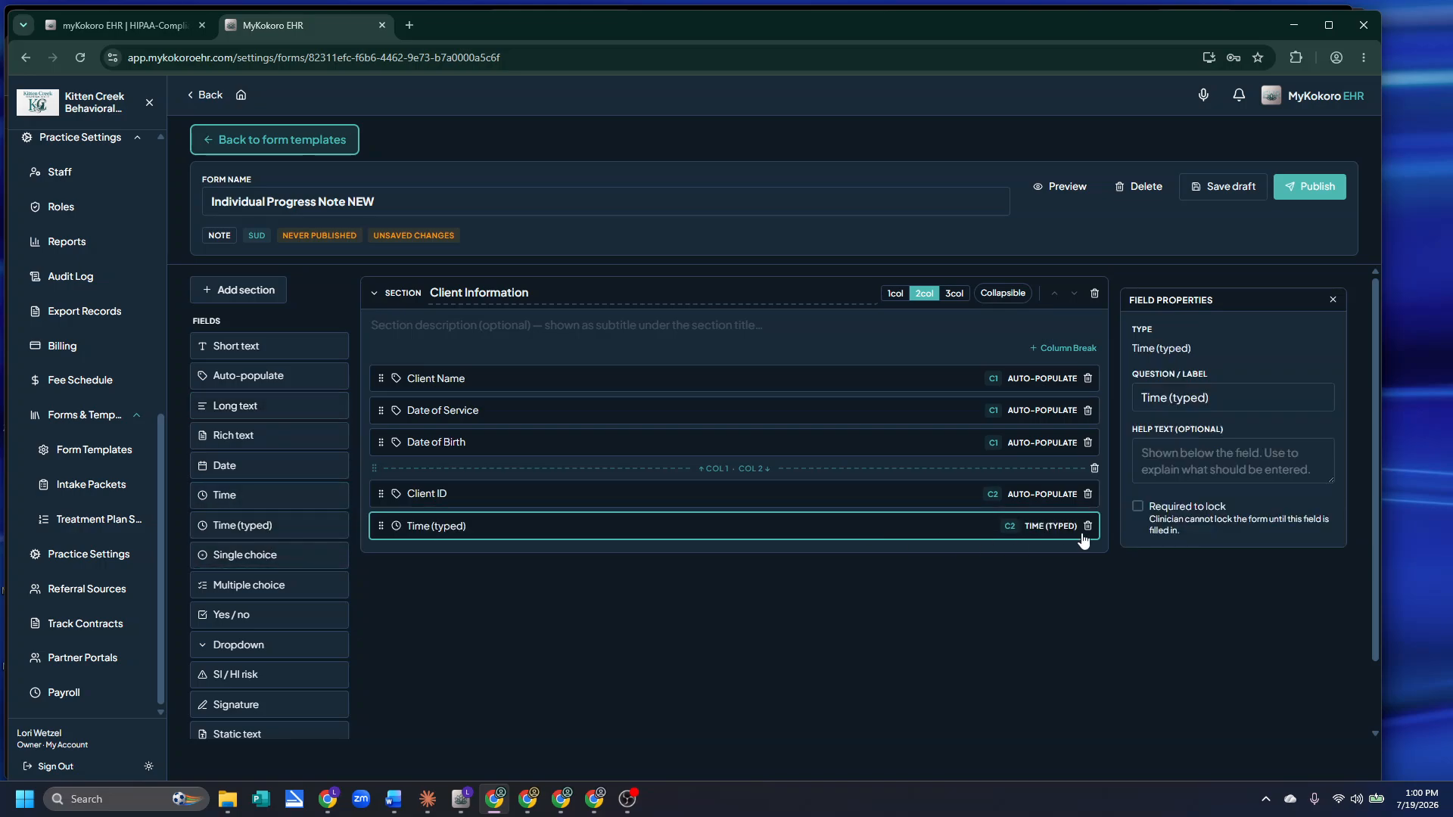
{"action": "left_click", "coordinate": [1205, 395]}
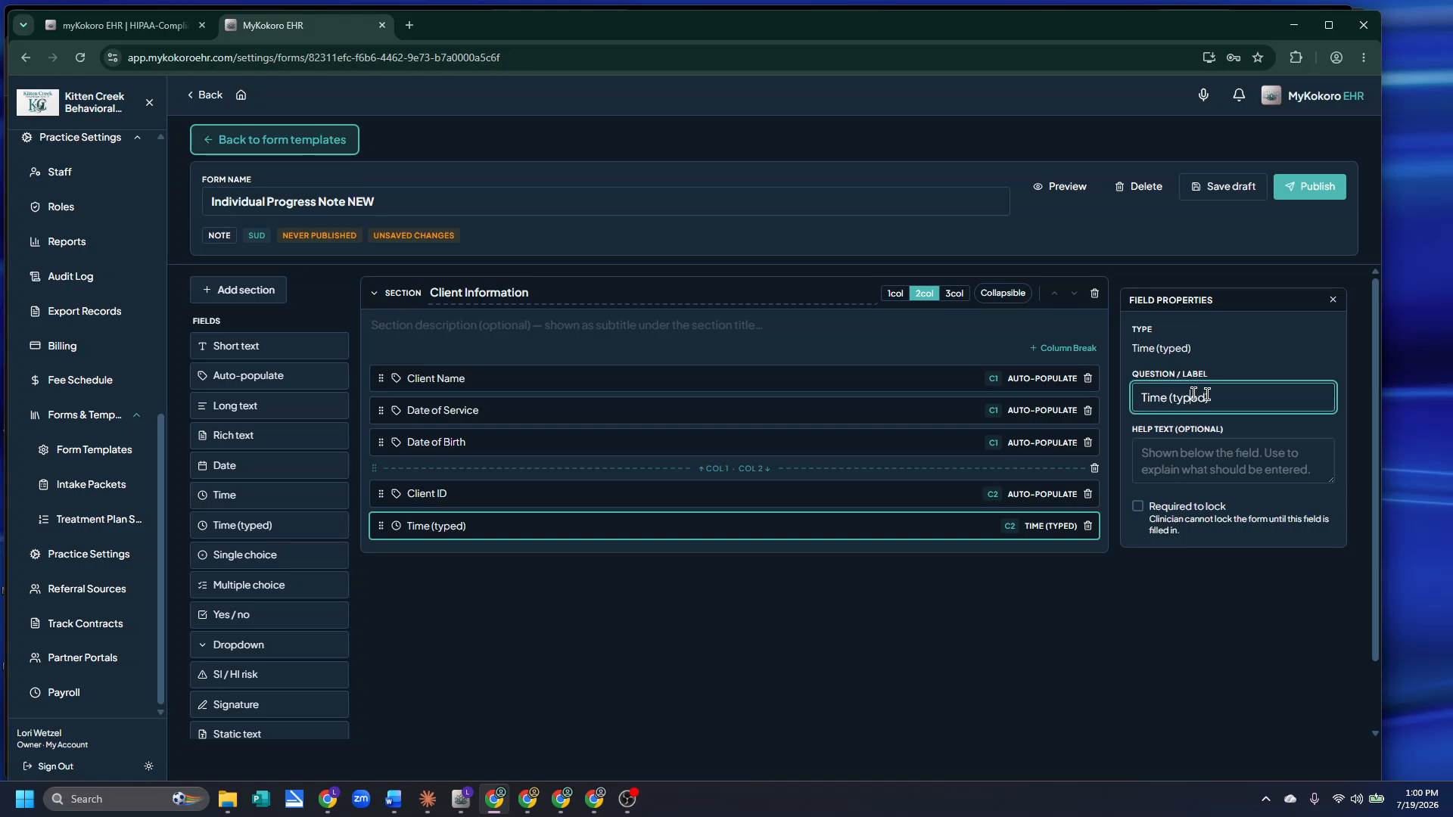
{"action": "left_click_drag", "start_coordinate": [1206, 395], "coordinate": [1115, 394]}
{"action": "type", "text": "Start time"}
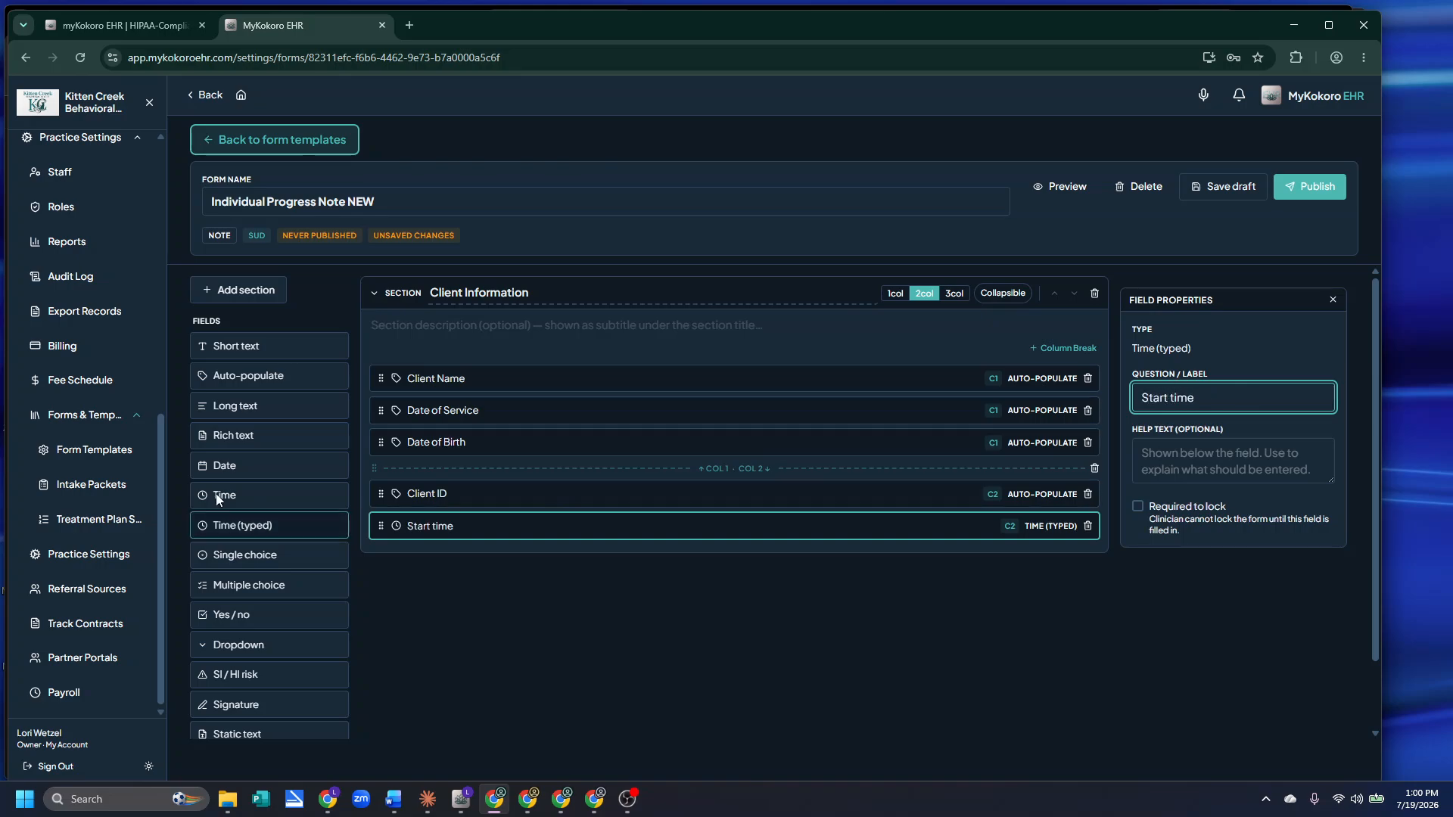
Add a Time field labelled "end time" below Start time and compare both time fields in the form preview
{"action": "left_click", "coordinate": [254, 495]}
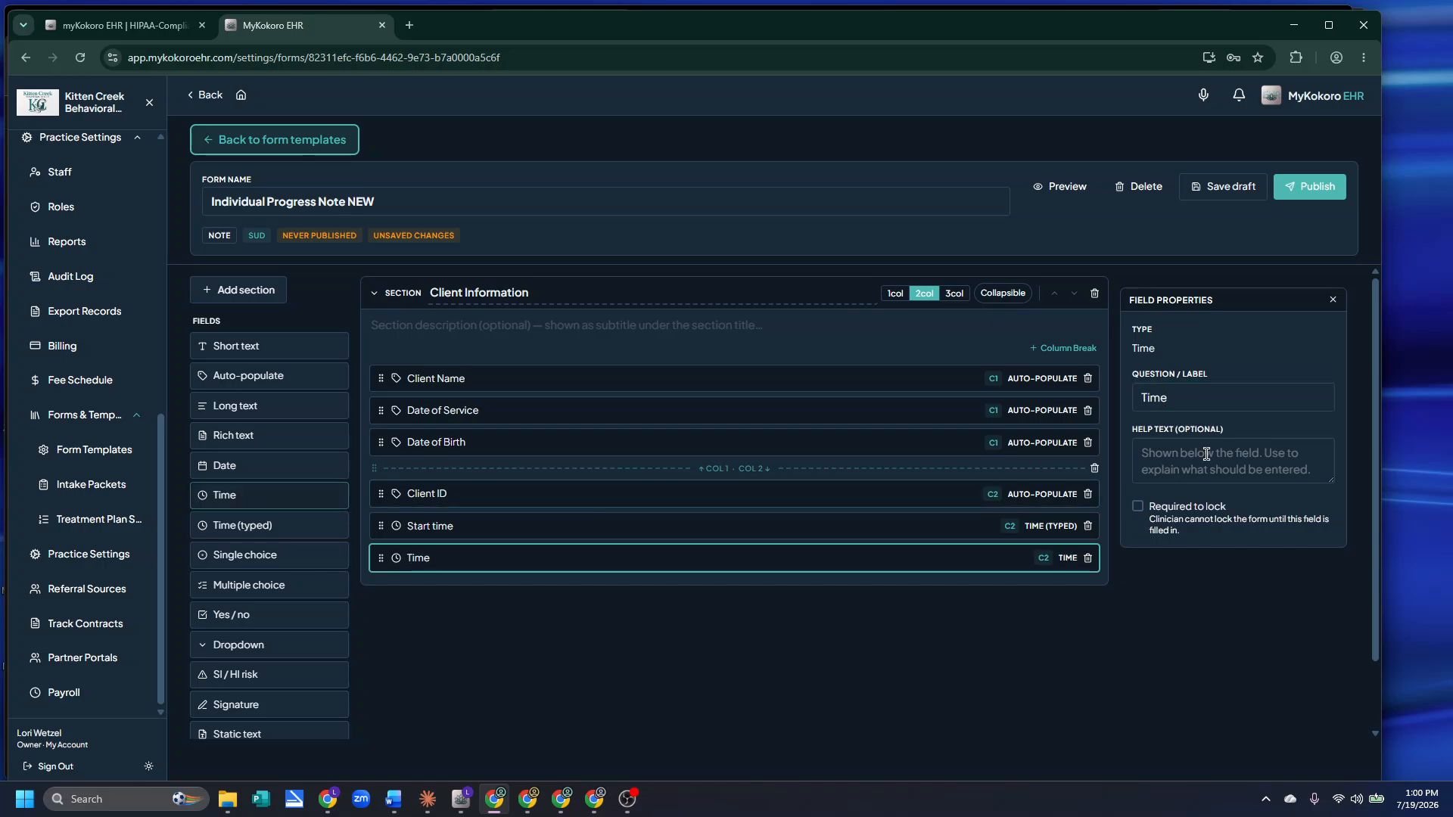
{"action": "left_click", "coordinate": [1212, 397]}
{"action": "type", "text": "end time"}
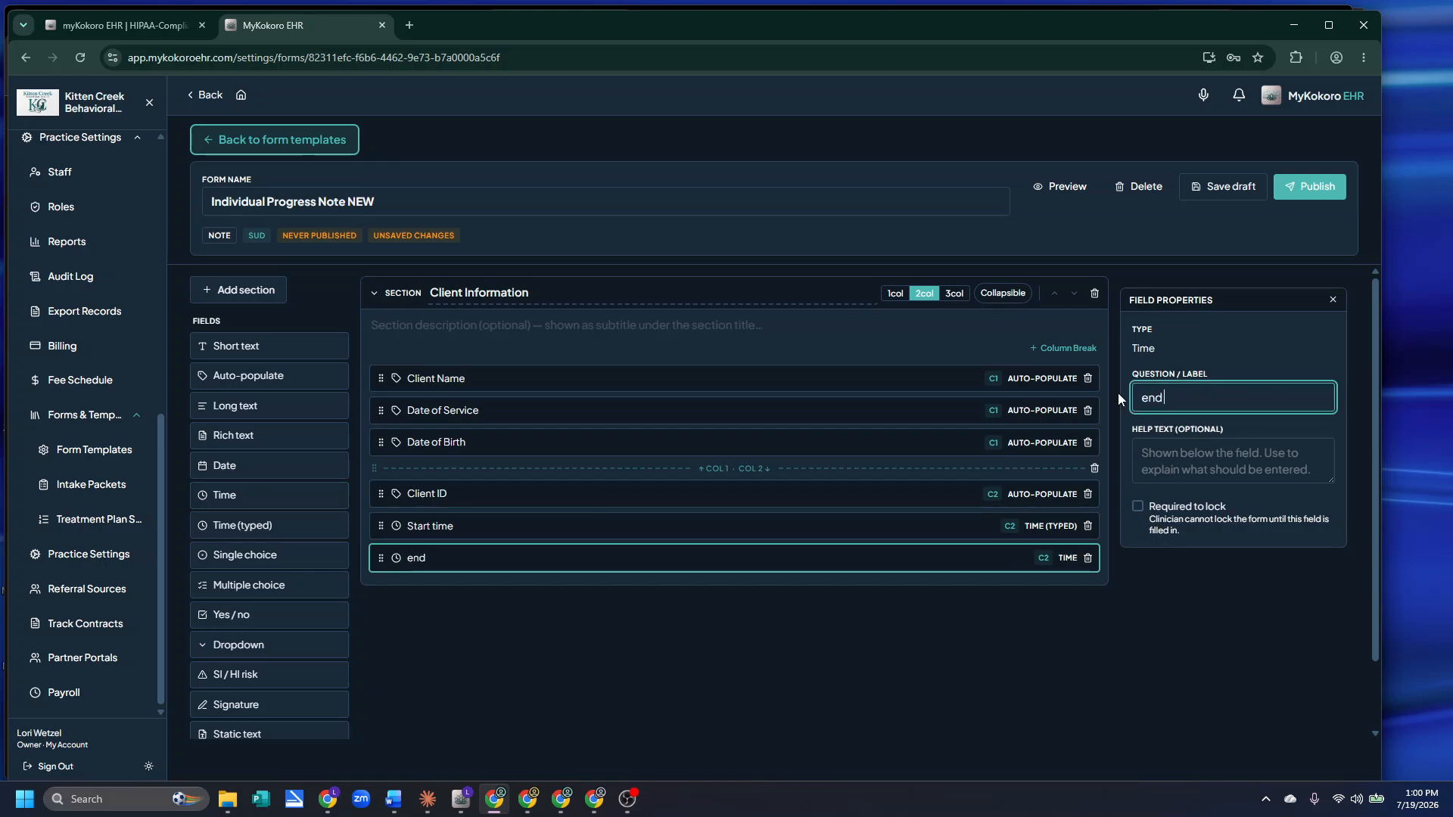
{"action": "left_click", "coordinate": [1055, 188]}
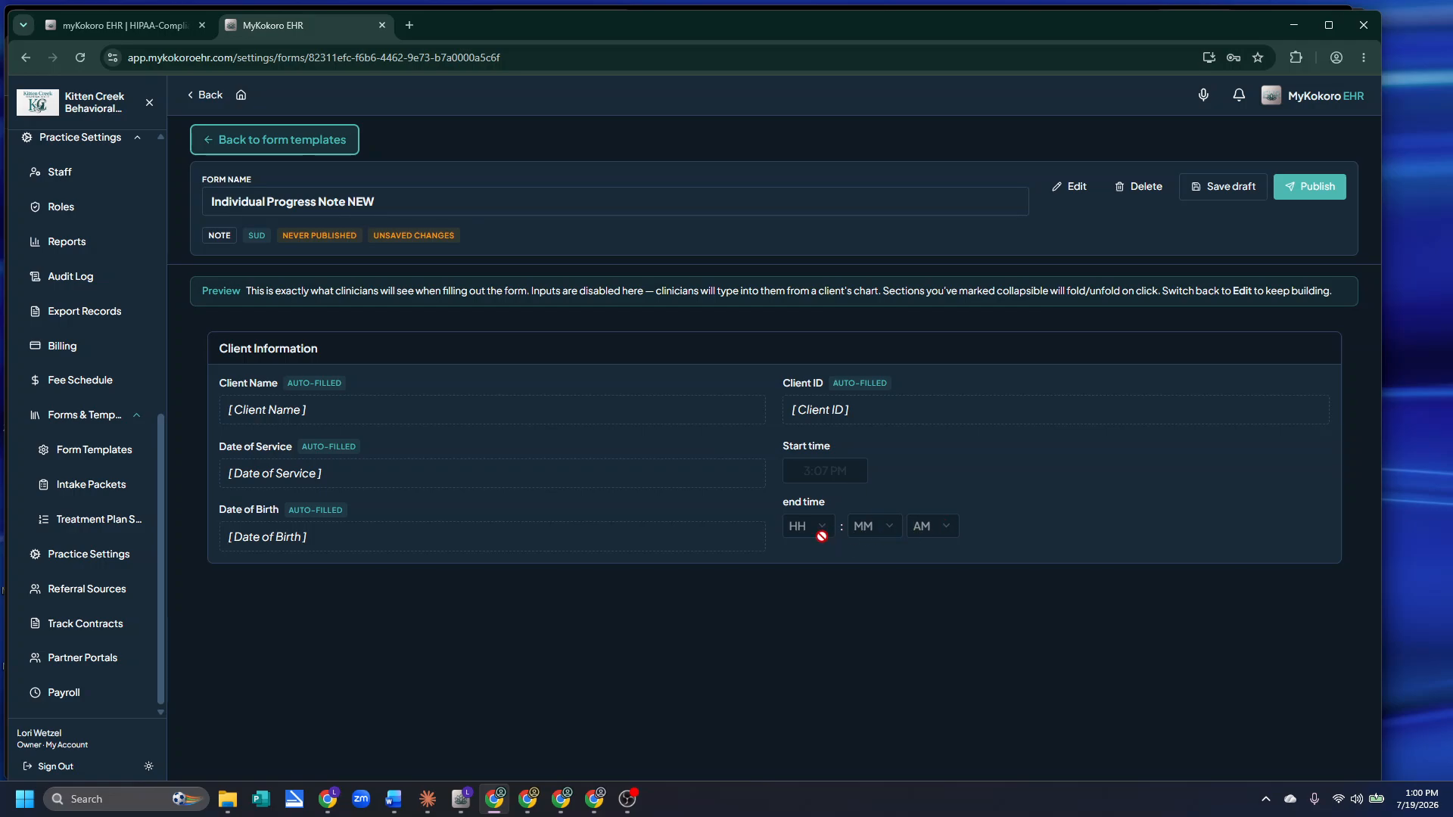
{"action": "left_click", "coordinate": [1076, 187]}
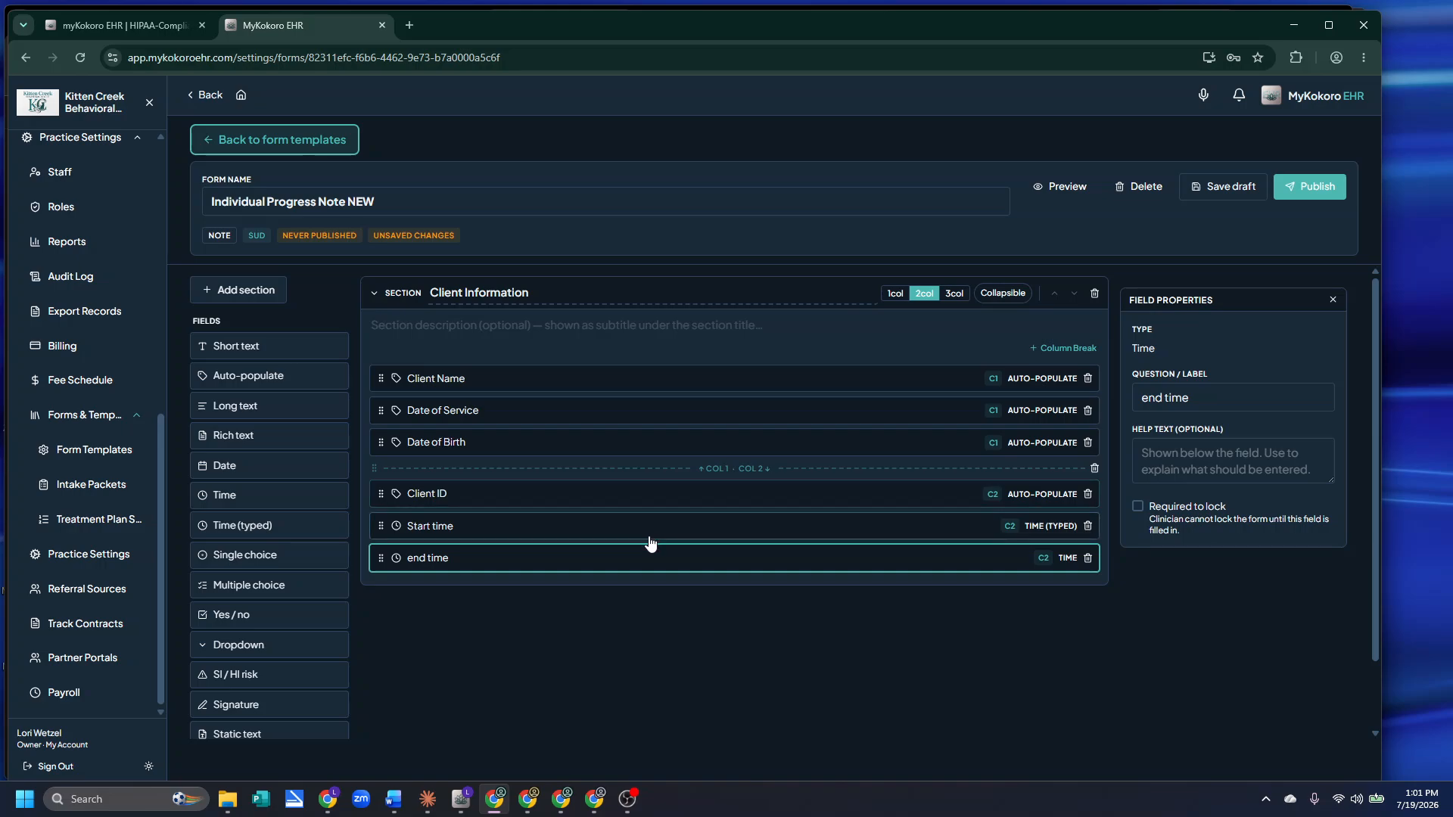
Replace the "end time" field with a Time (typed) field labelled "End time" and check it in the form preview
{"action": "left_click", "coordinate": [1089, 560]}
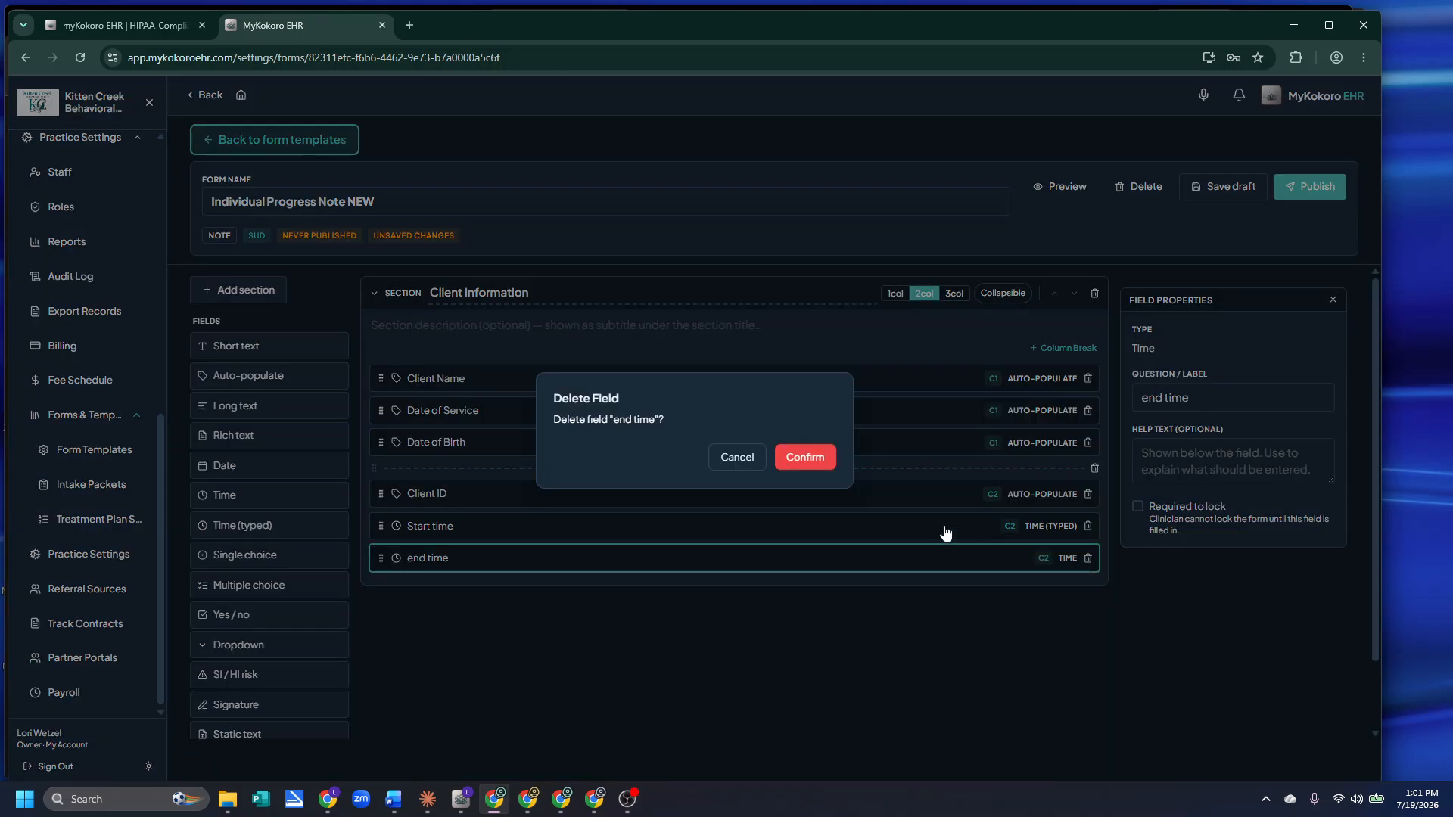
{"action": "left_click", "coordinate": [810, 457]}
{"action": "left_click", "coordinate": [271, 523]}
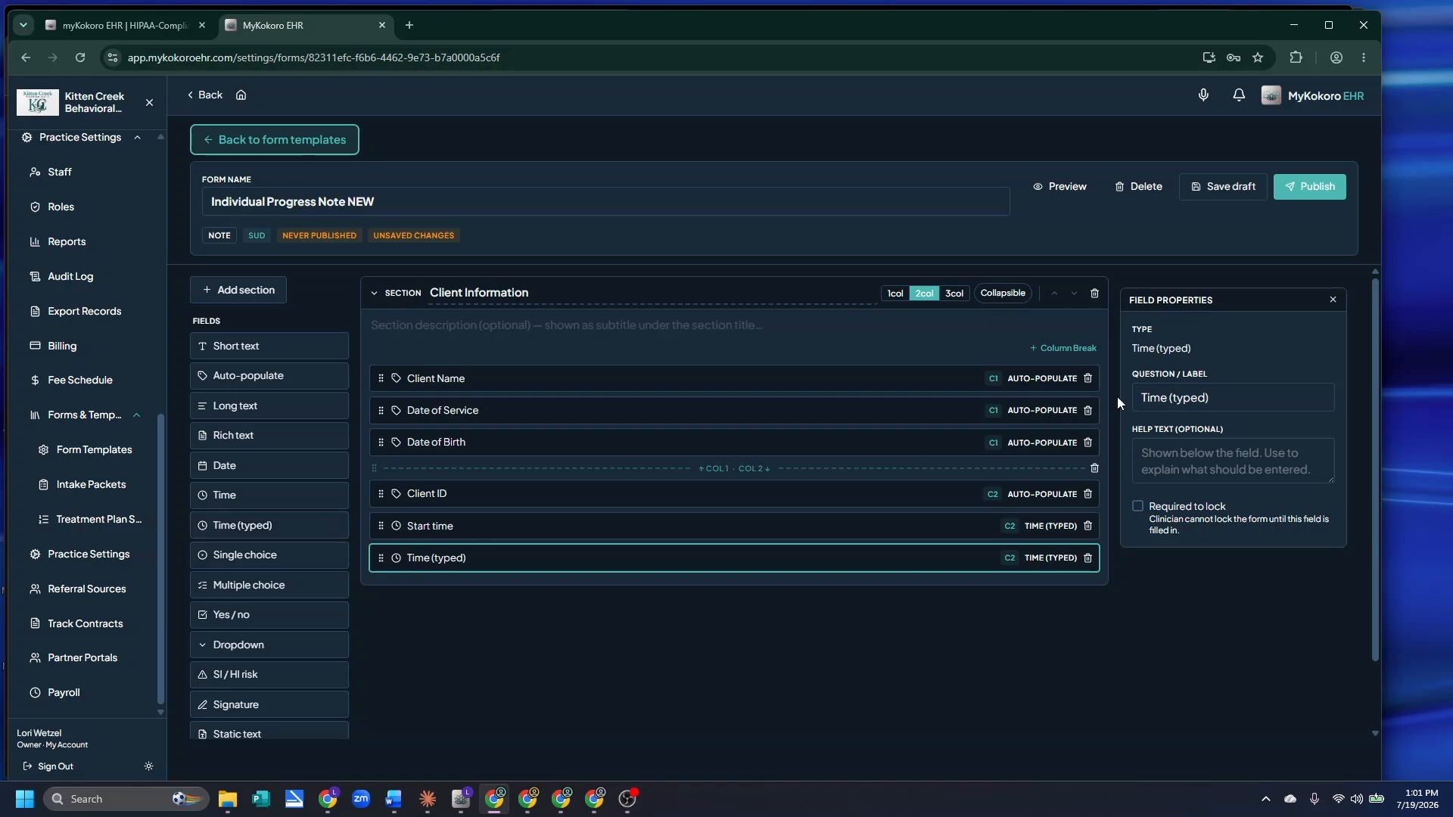
{"action": "left_click_drag", "start_coordinate": [1232, 396], "coordinate": [1101, 401]}
{"action": "type", "text": "End time"}
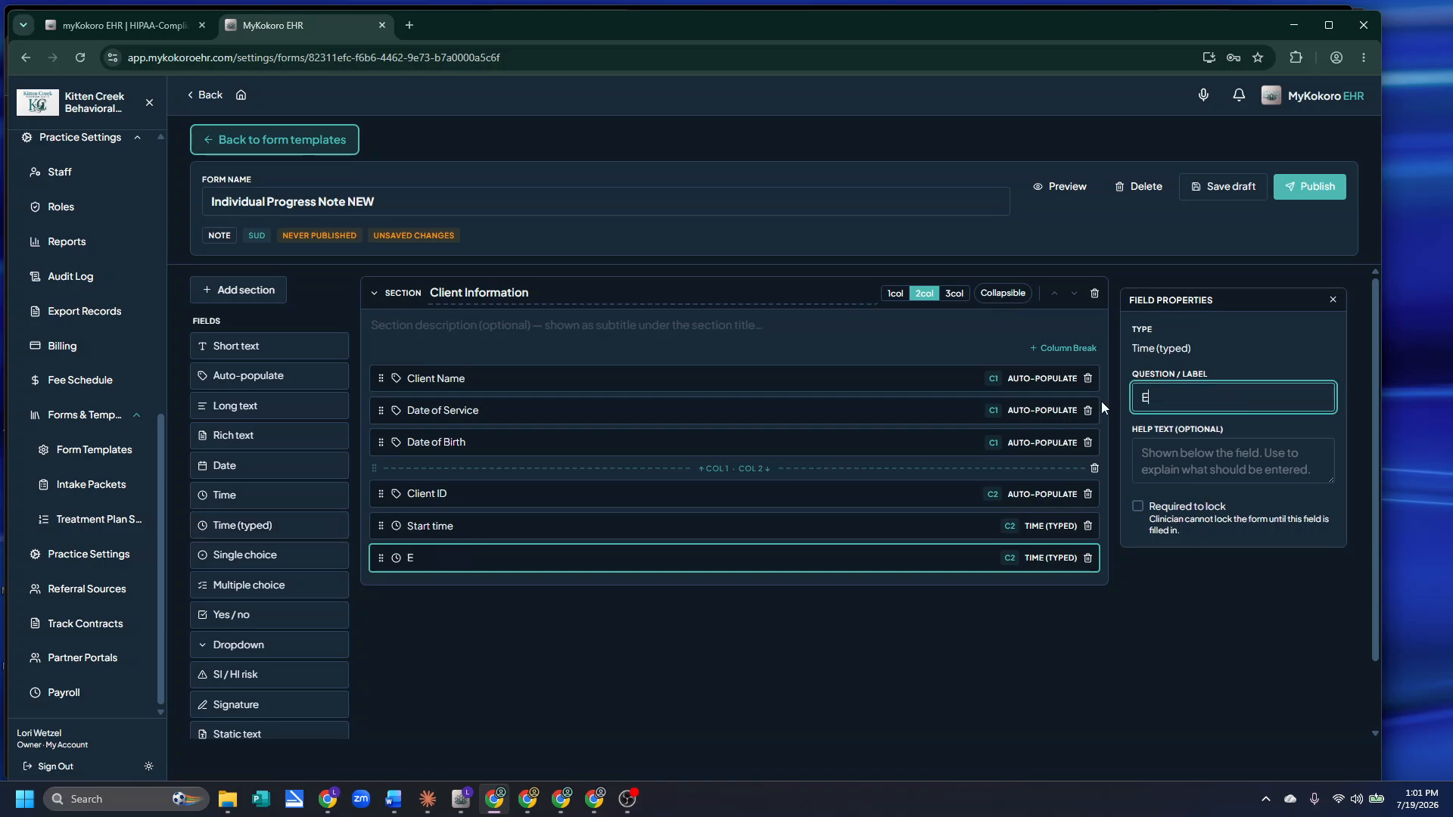
{"action": "left_click", "coordinate": [1066, 187]}
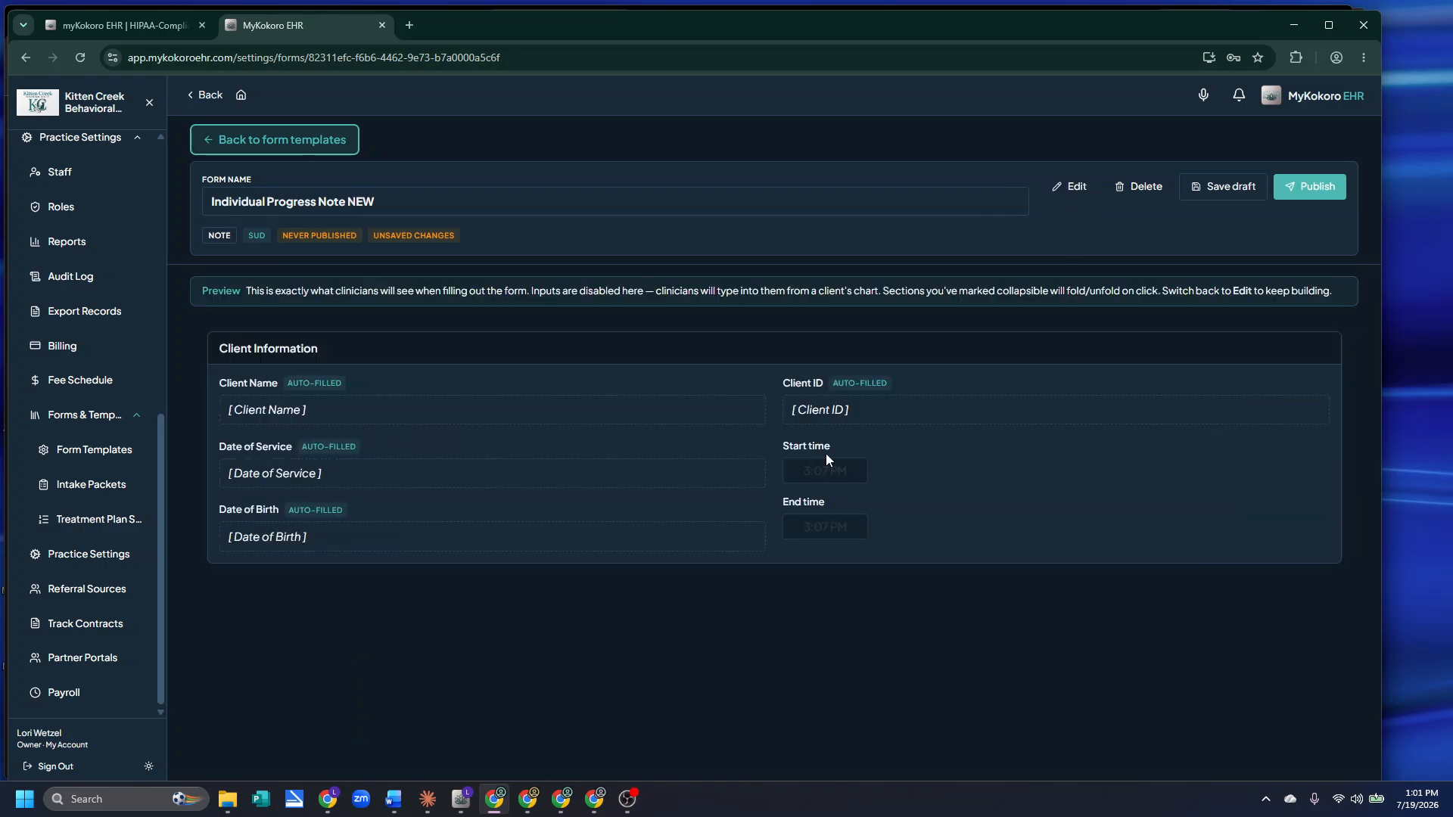
{"action": "left_click", "coordinate": [1070, 186]}
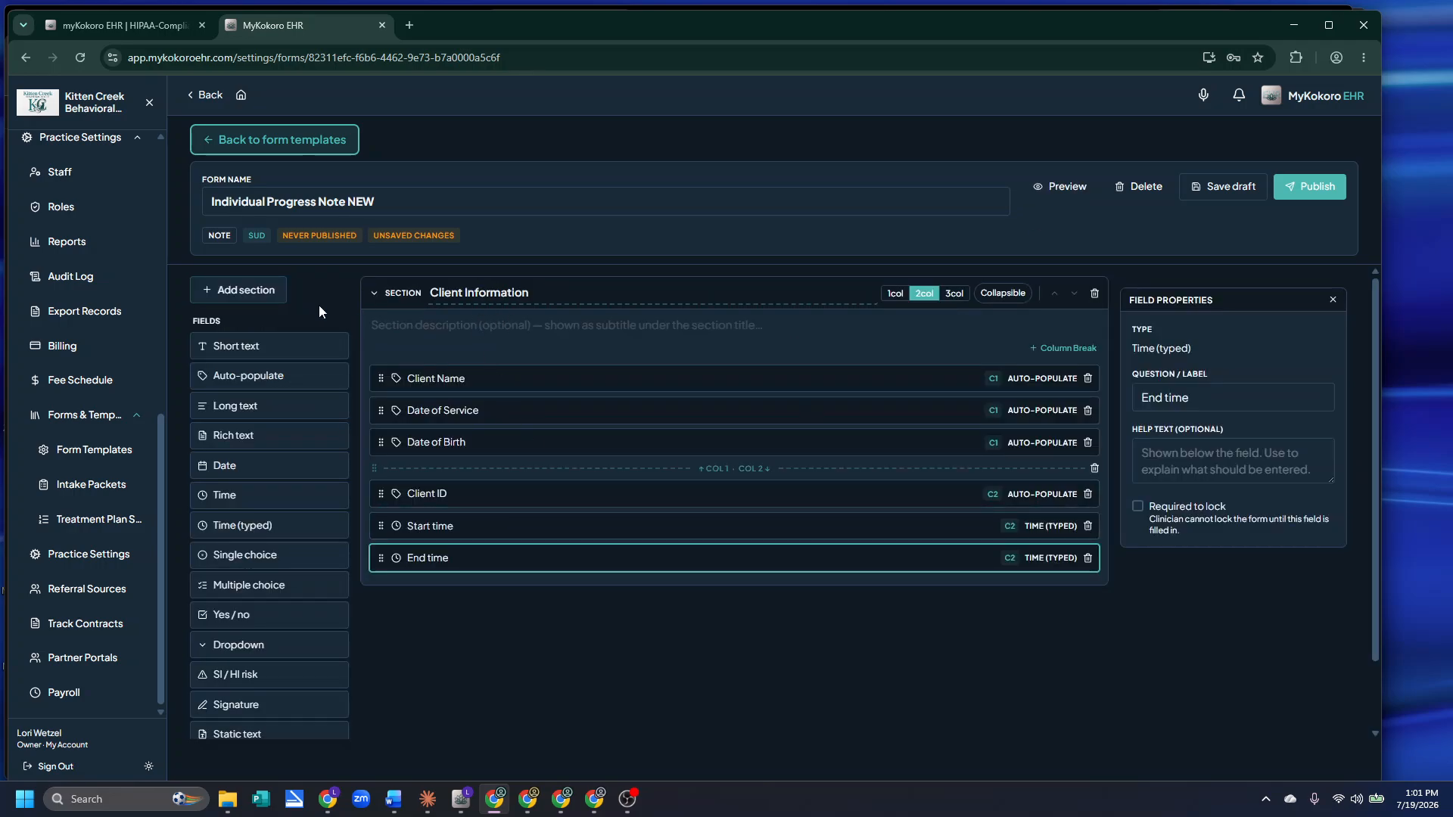
Add a new section below Client Information and title it "Attendance"
{"action": "left_click", "coordinate": [249, 292]}
{"action": "left_click", "coordinate": [401, 614]}
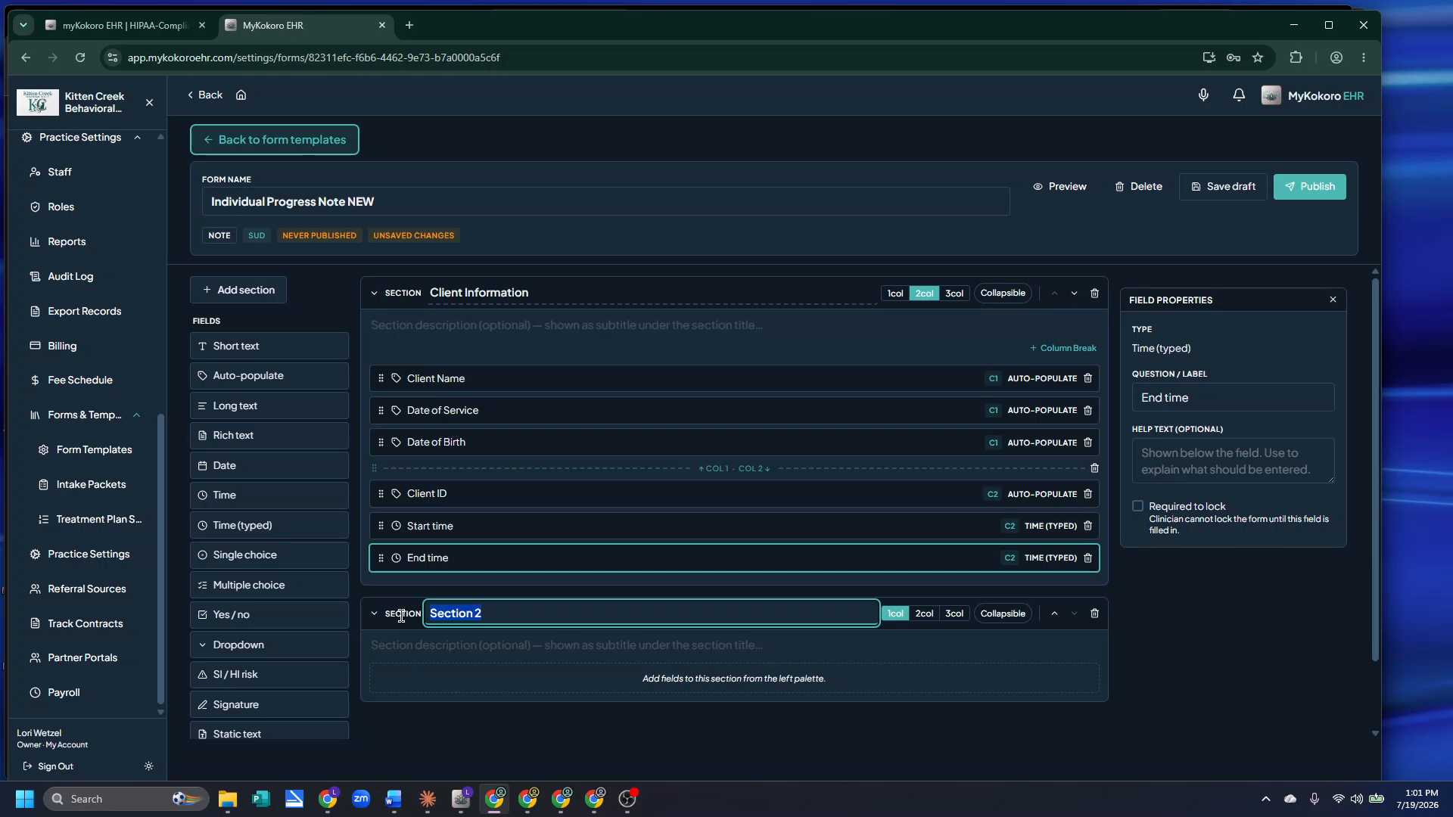
{"action": "type", "text": "Attendance"}
Add a Multiple choice field to the Attendance section and label it "Attendance"
{"action": "scroll", "coordinate": [506, 596], "scroll_direction": "down", "scroll_amount": 1}
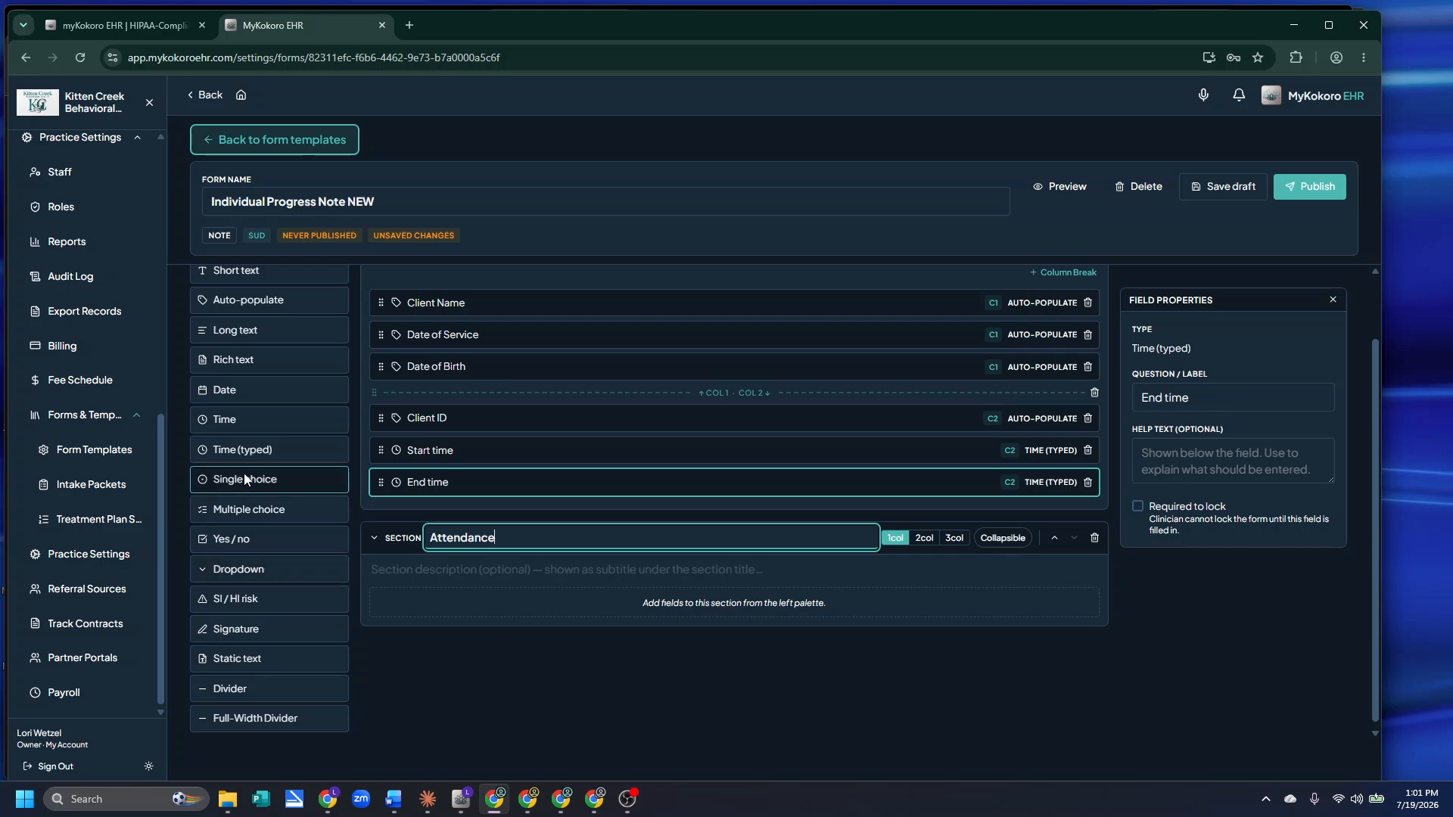
{"action": "left_click", "coordinate": [256, 512]}
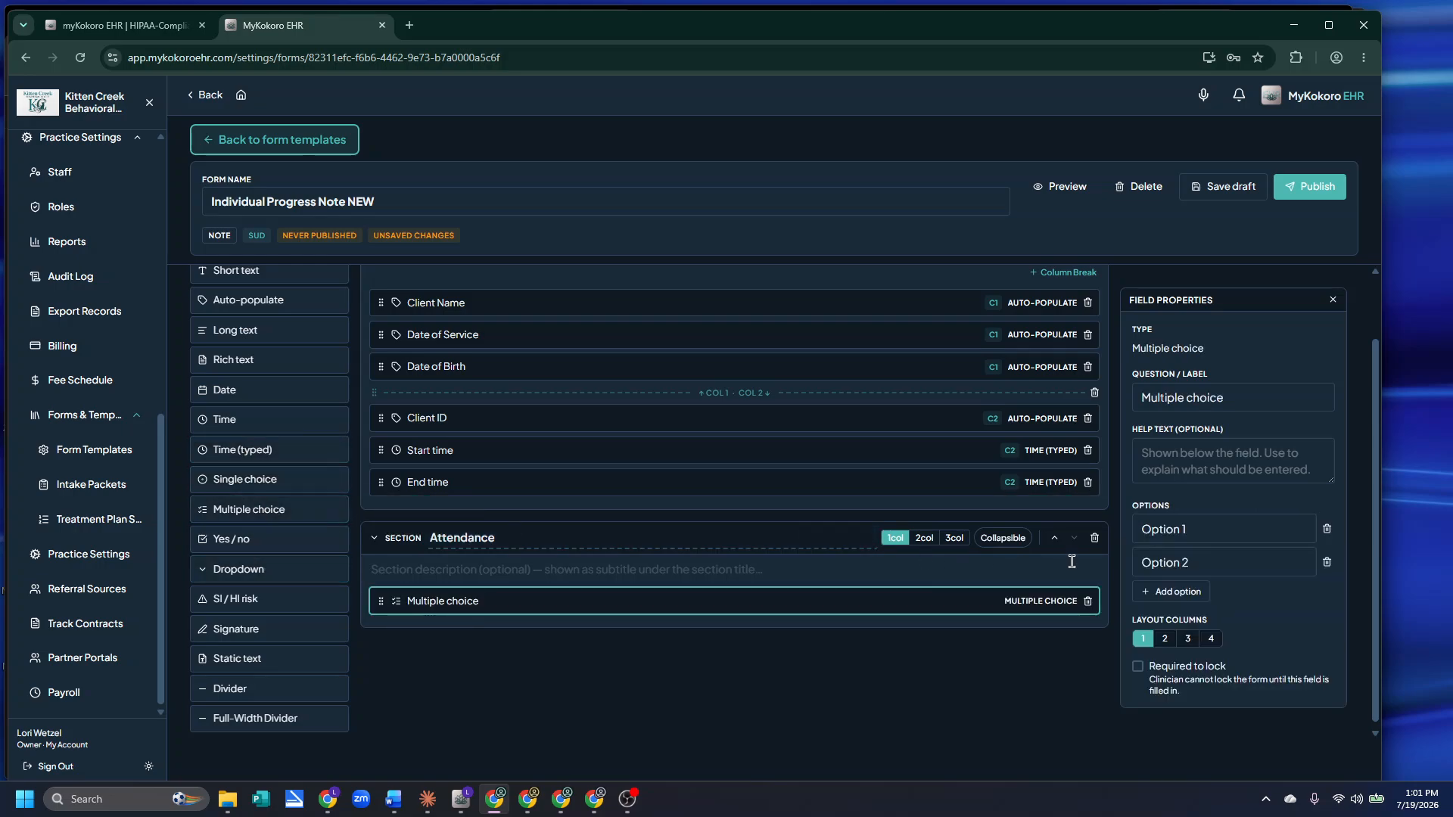
{"action": "left_click_drag", "start_coordinate": [1229, 399], "coordinate": [1096, 392]}
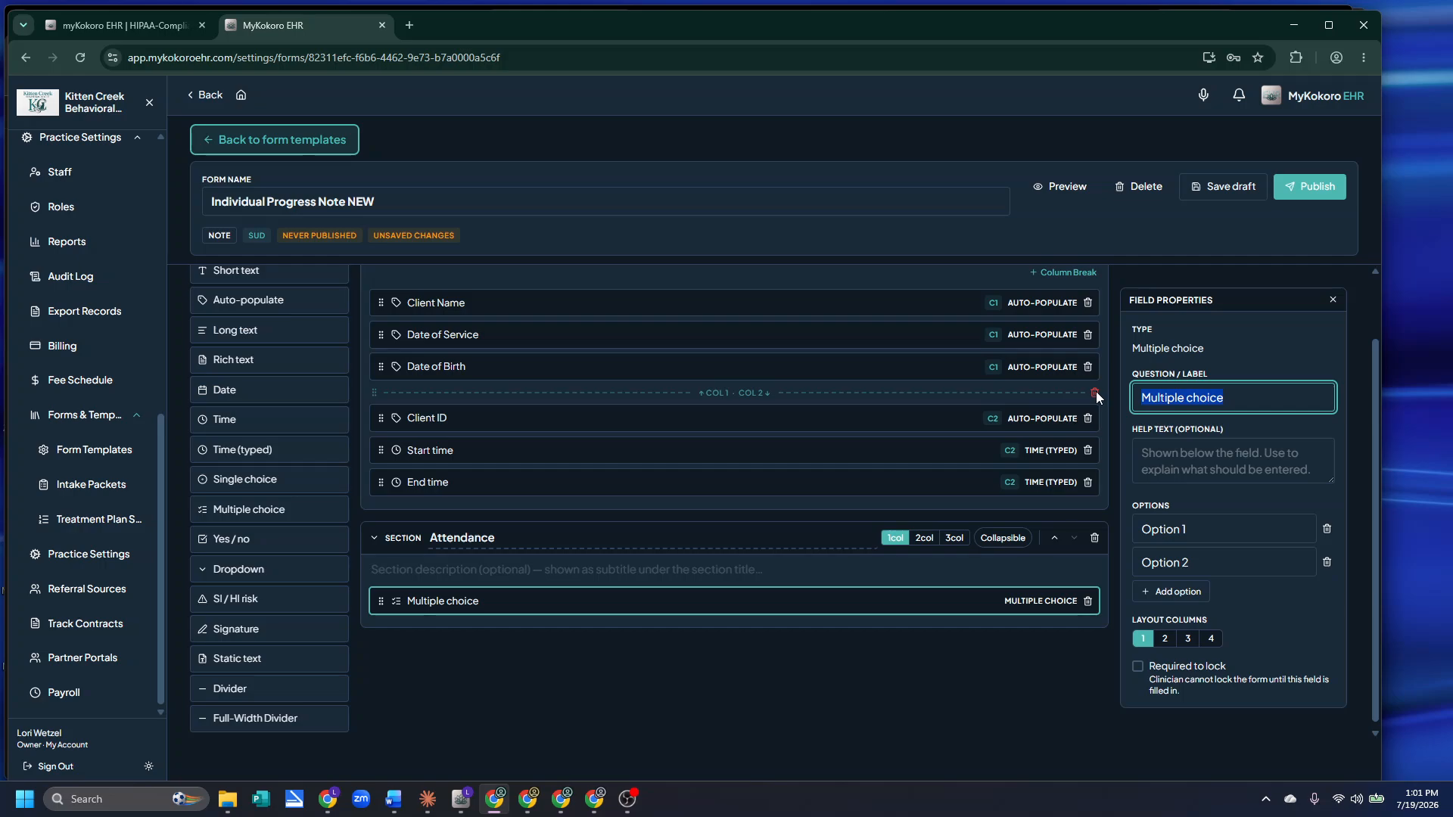
{"action": "type", "text": "Att"}
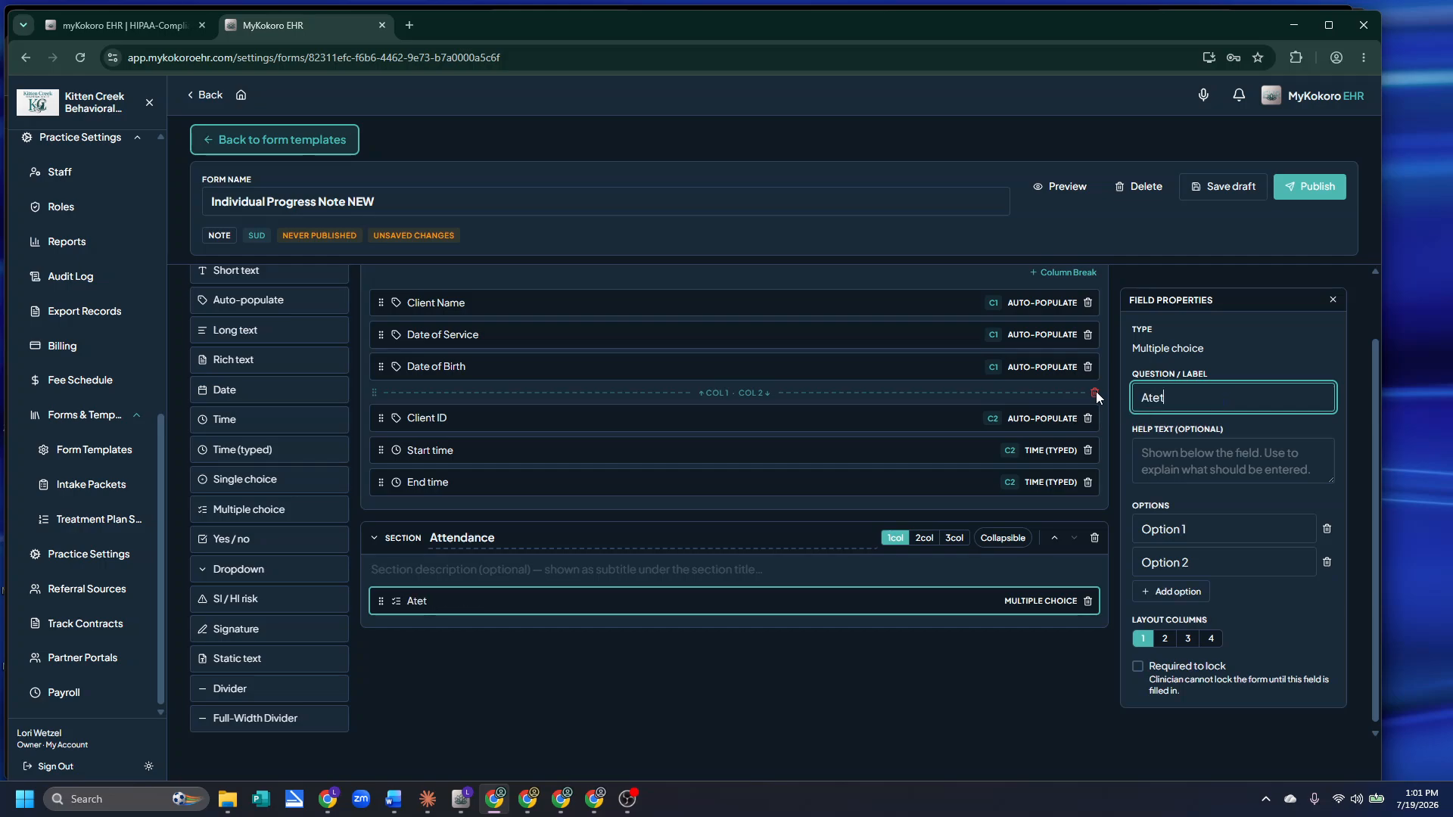
{"action": "type", "text": "endance"}
Name the first two options of the Attendance field "Attended" and "Excused"
{"action": "left_click", "coordinate": [1203, 529]}
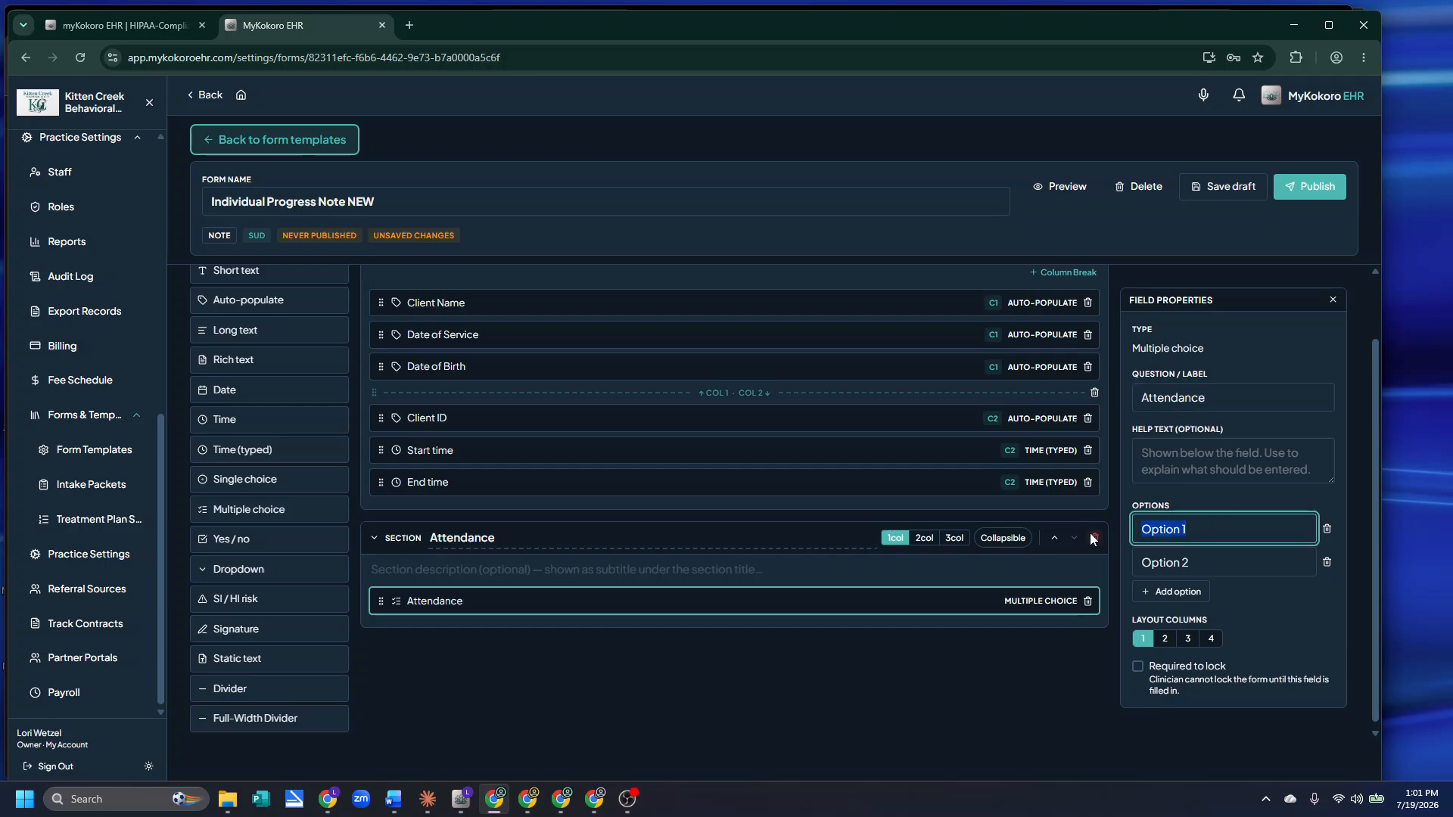
{"action": "type", "text": "Attendded"}
{"action": "key", "text": "BackSpace"}
{"action": "key", "text": "BackSpace"}
{"action": "key", "text": "BackSpace"}
{"action": "type", "text": "ed"}
{"action": "left_click", "coordinate": [1200, 563]}
{"action": "key", "text": "BackSpace"}
{"action": "key", "text": "BackSpace"}
{"action": "key", "text": "BackSpace"}
{"action": "key", "text": "BackSpace"}
{"action": "key", "text": "BackSpace"}
{"action": "key", "text": "BackSpace"}
{"action": "key", "text": "BackSpace"}
{"action": "key", "text": "BackSpace"}
{"action": "type", "text": "Ex"}
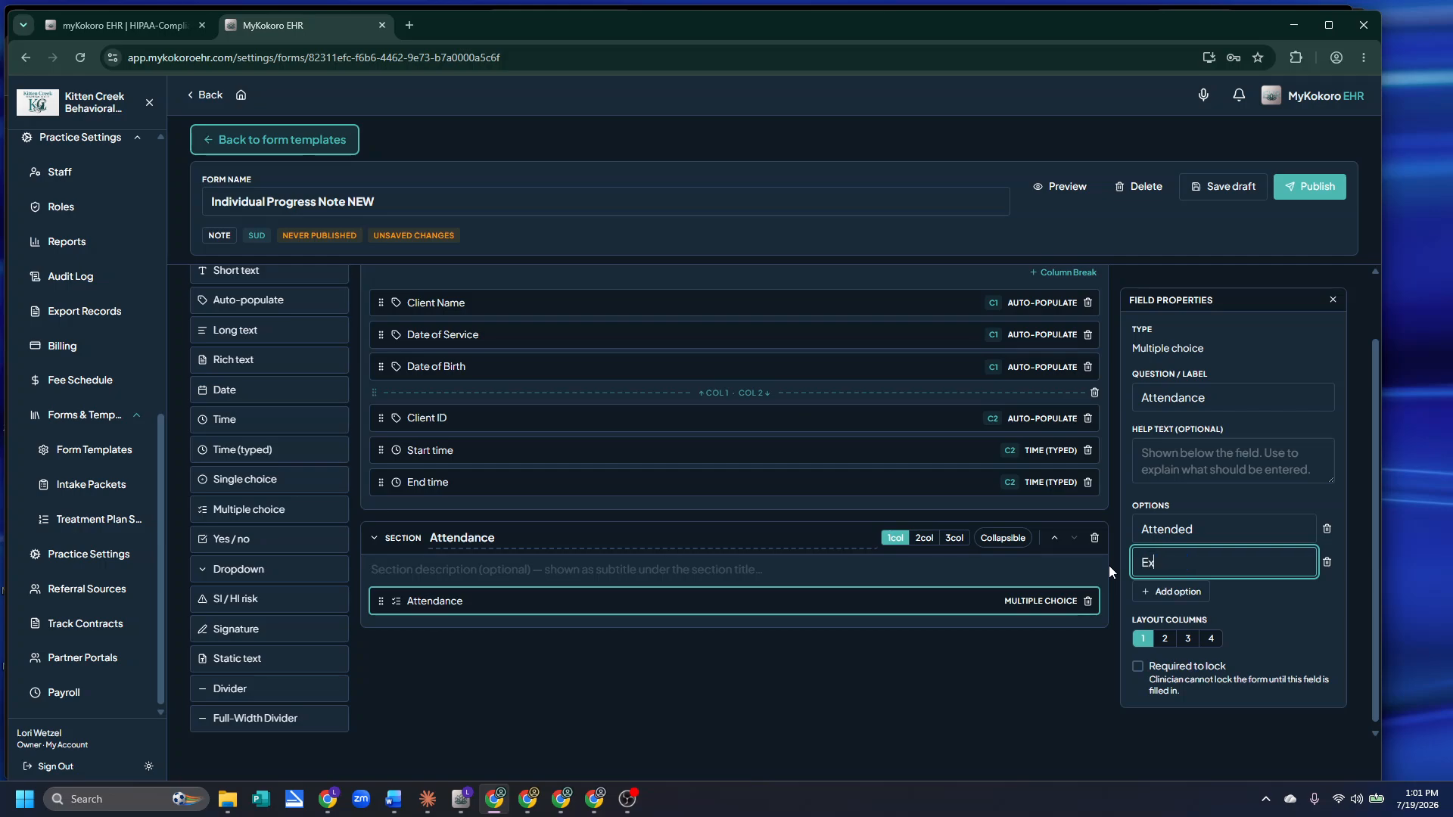
{"action": "type", "text": "cused"}
Add two more options to the Attendance field, named "Cancelled" and "No Show"
{"action": "left_click", "coordinate": [1171, 591]}
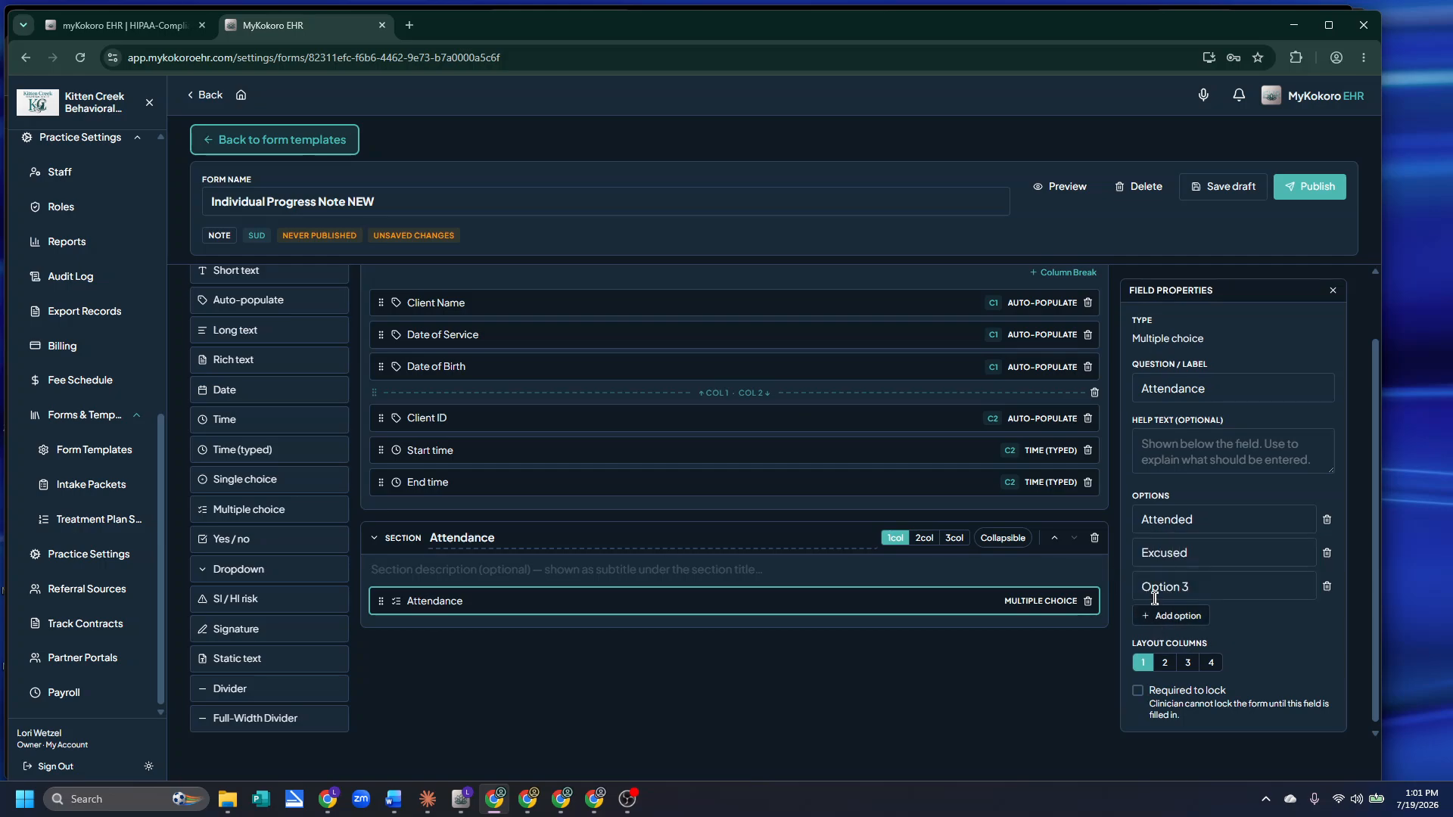
{"action": "left_click", "coordinate": [1214, 582]}
{"action": "left_click_drag", "start_coordinate": [1215, 582], "coordinate": [1126, 581]}
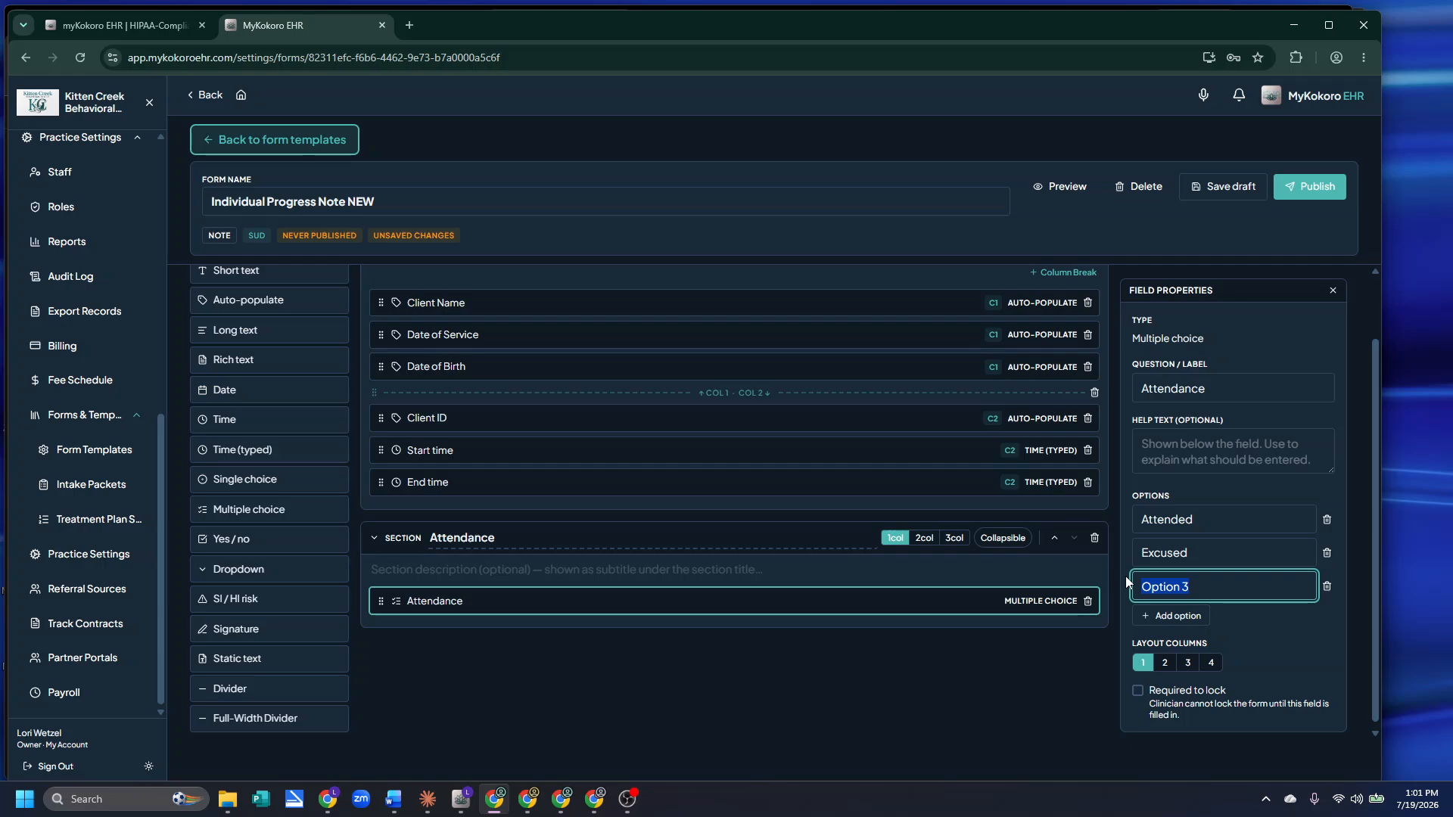
{"action": "type", "text": "Cancelled"}
{"action": "left_click", "coordinate": [1171, 615]}
{"action": "left_click_drag", "start_coordinate": [1203, 583], "coordinate": [1117, 585]}
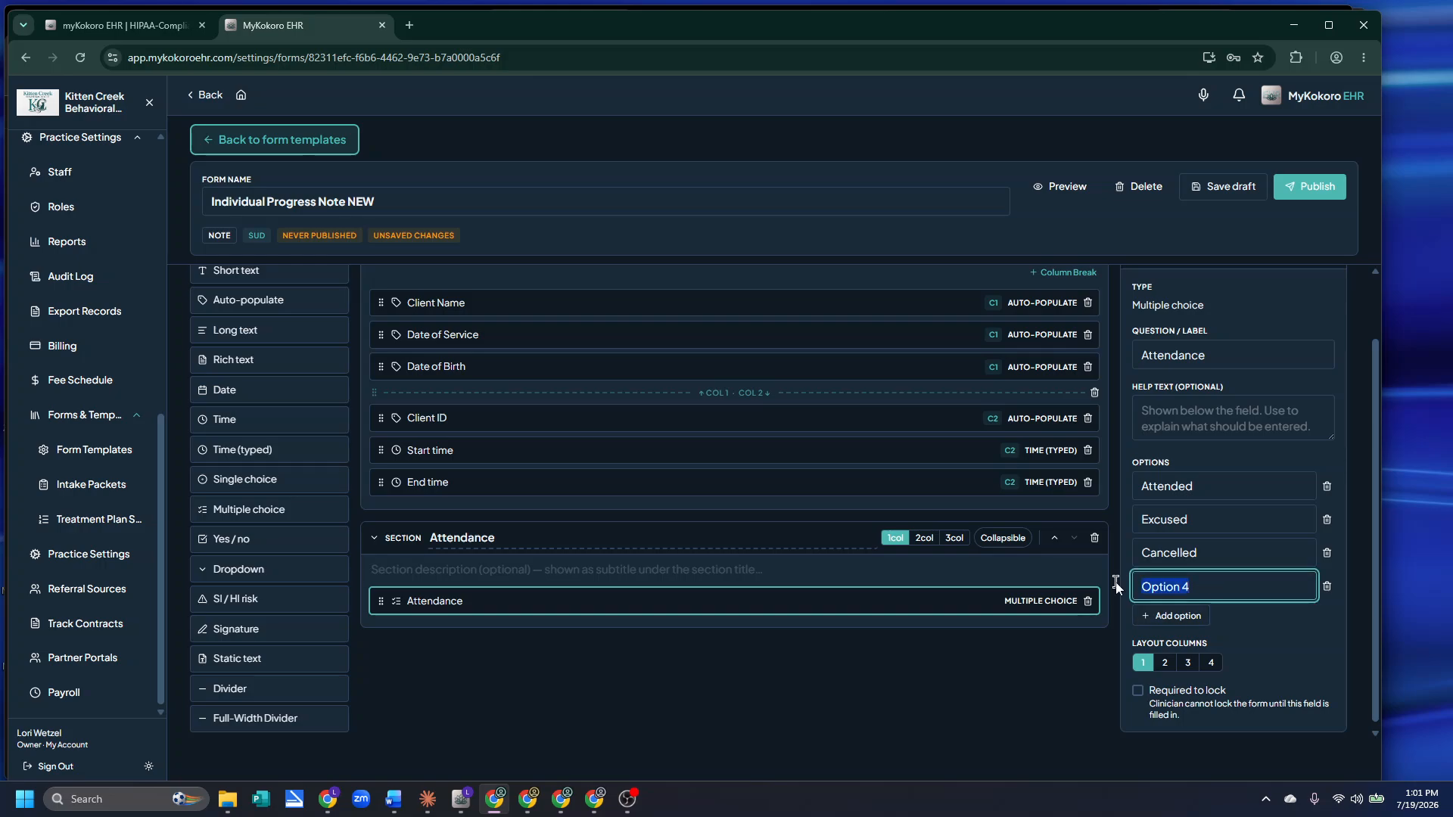
{"action": "type", "text": "No Show"}
Compare one and two layout columns for the Attendance options in the form preview, returning the field to one column
{"action": "left_click", "coordinate": [1163, 663]}
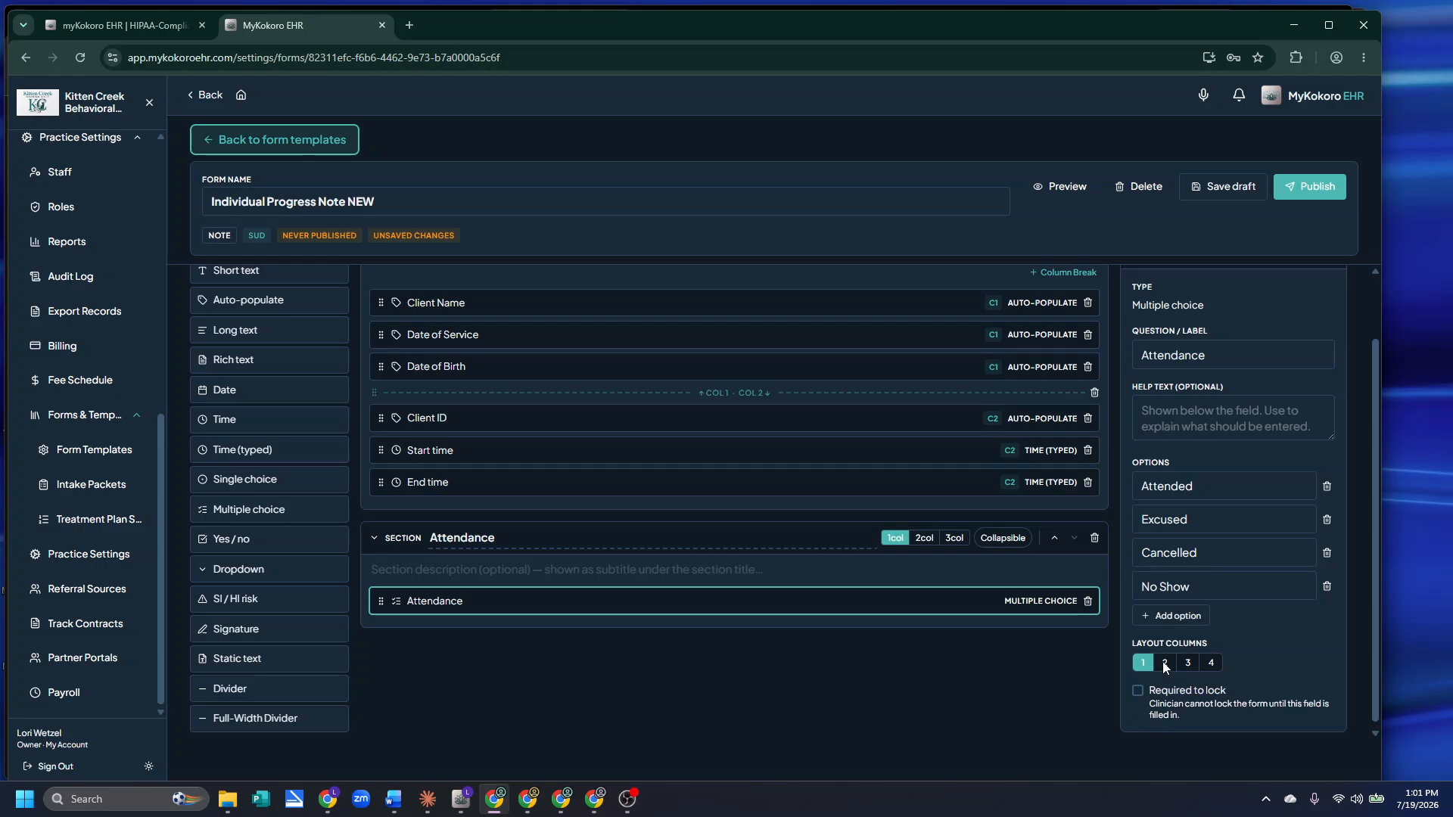
{"action": "left_click", "coordinate": [1141, 666]}
{"action": "left_click", "coordinate": [1067, 190]}
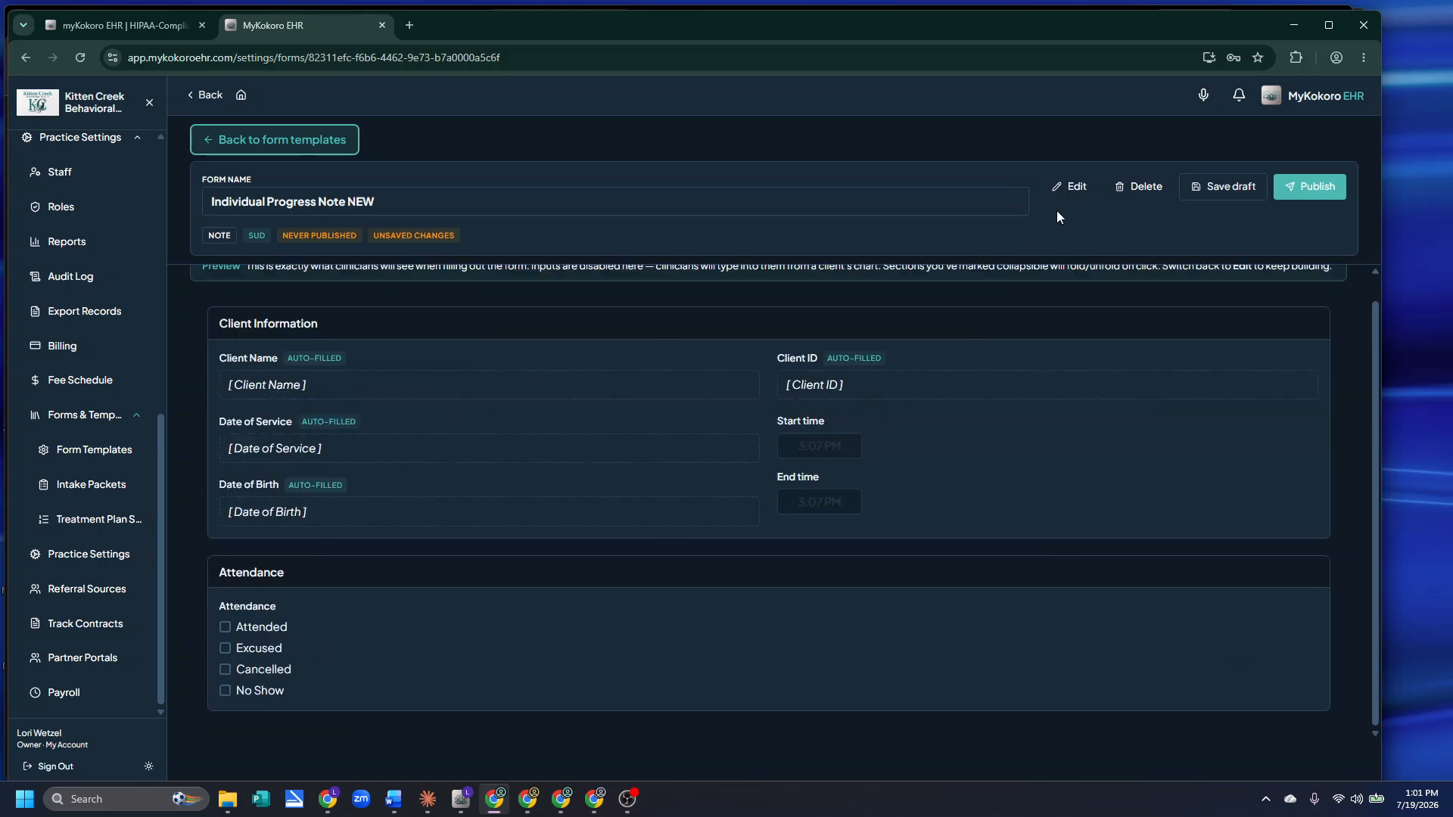
{"action": "left_click", "coordinate": [1070, 188]}
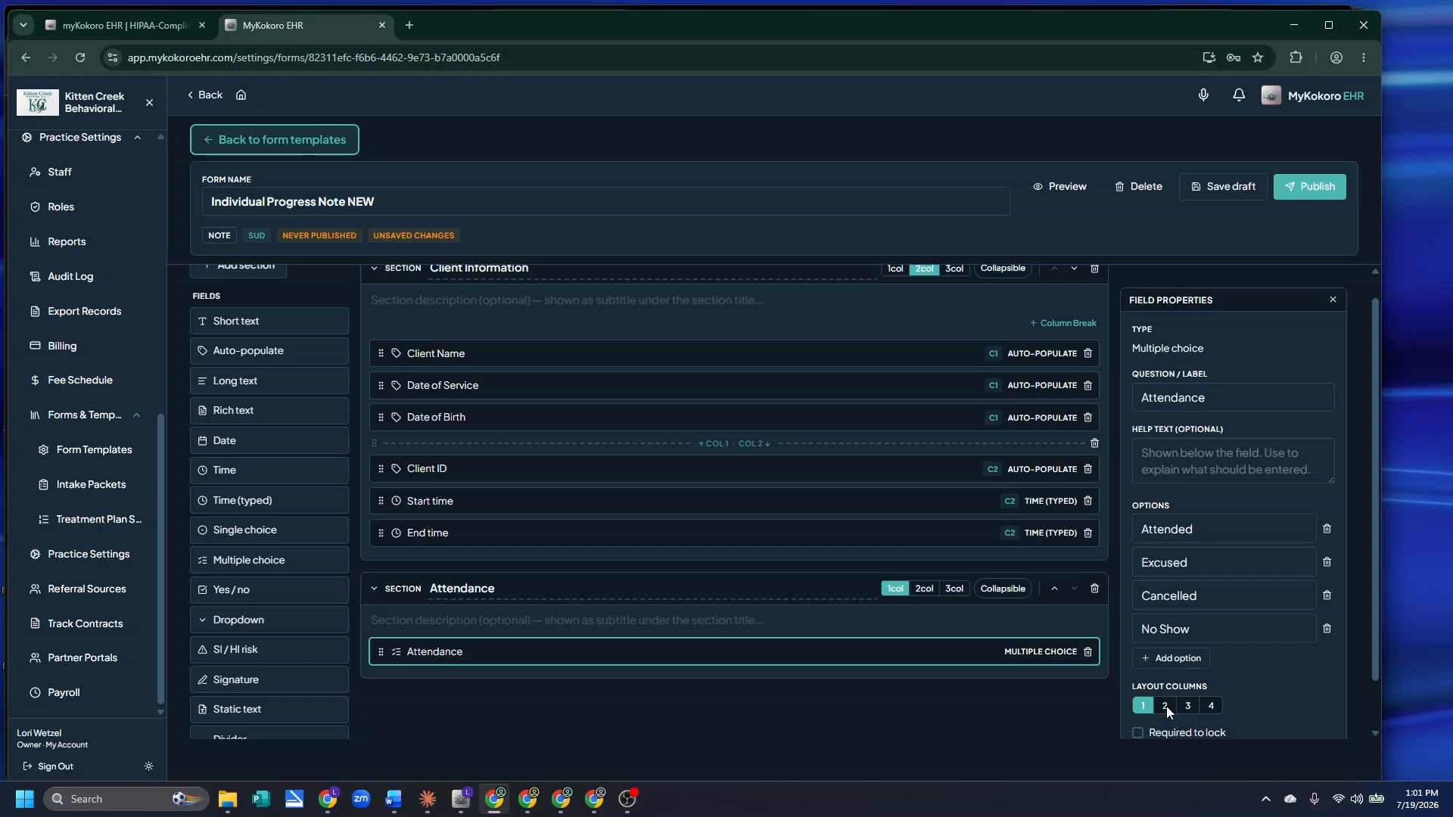
{"action": "left_click", "coordinate": [1166, 706]}
{"action": "left_click", "coordinate": [1052, 191]}
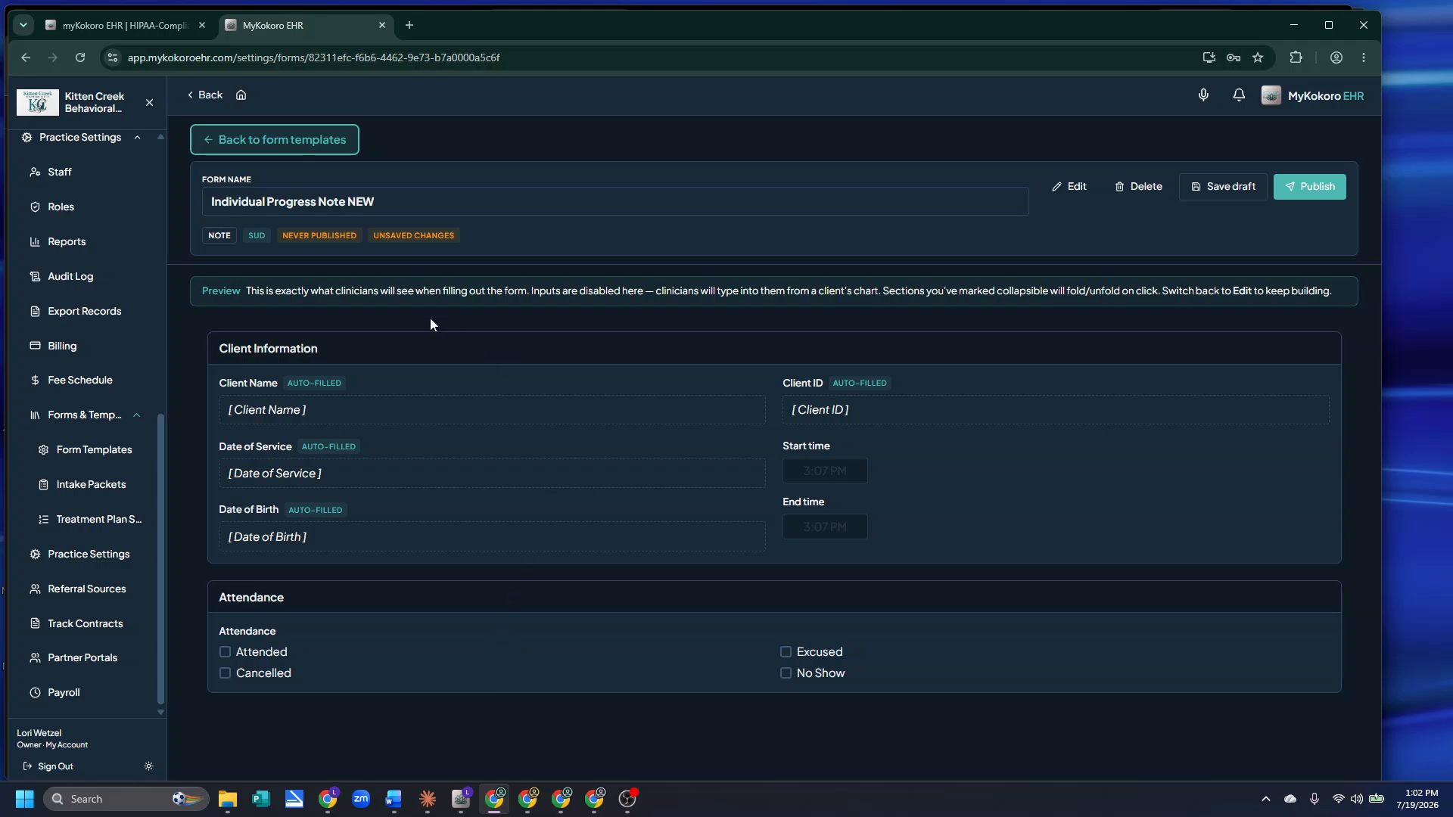
{"action": "left_click", "coordinate": [1076, 186]}
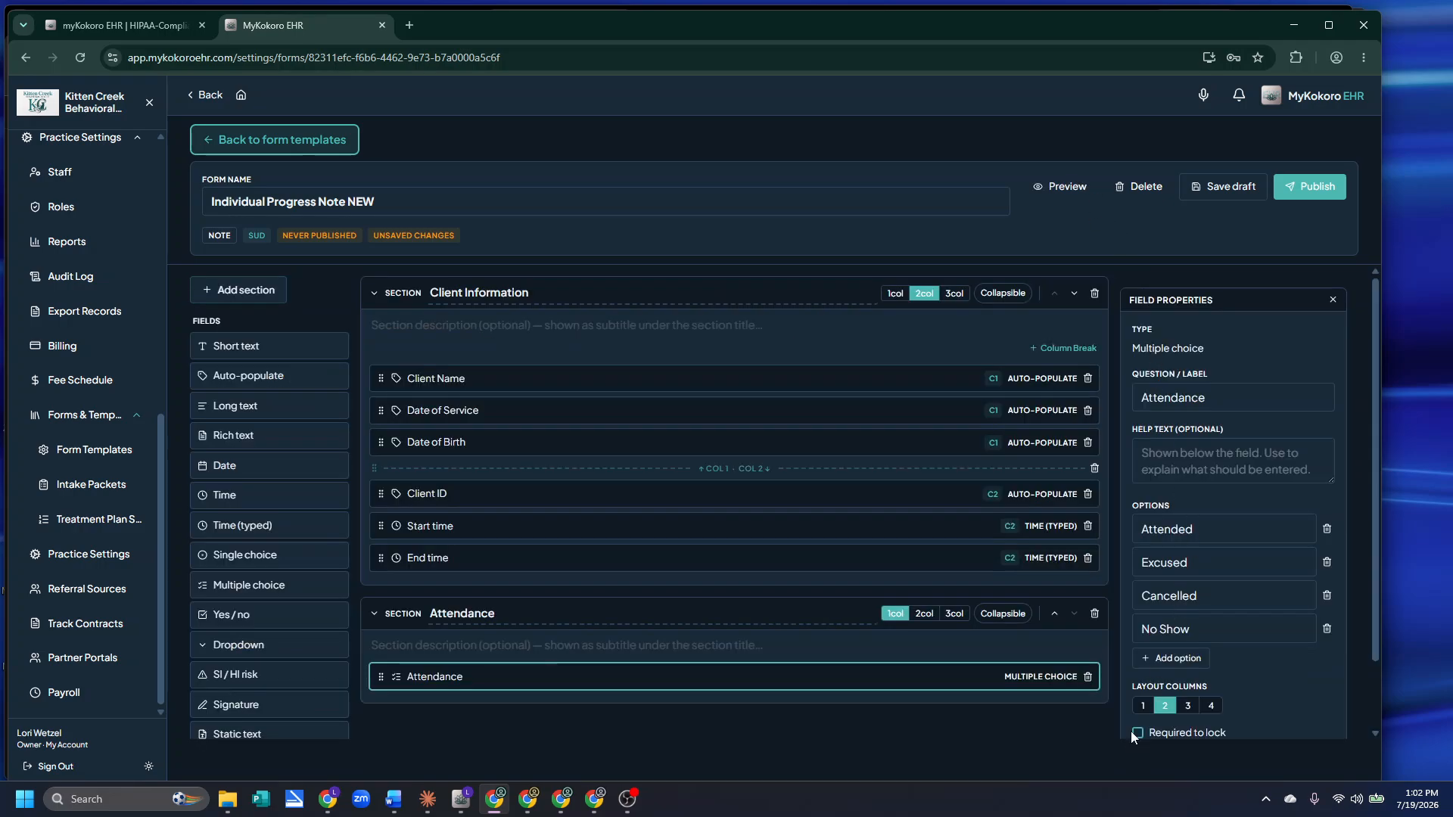
{"action": "left_click", "coordinate": [1142, 706]}
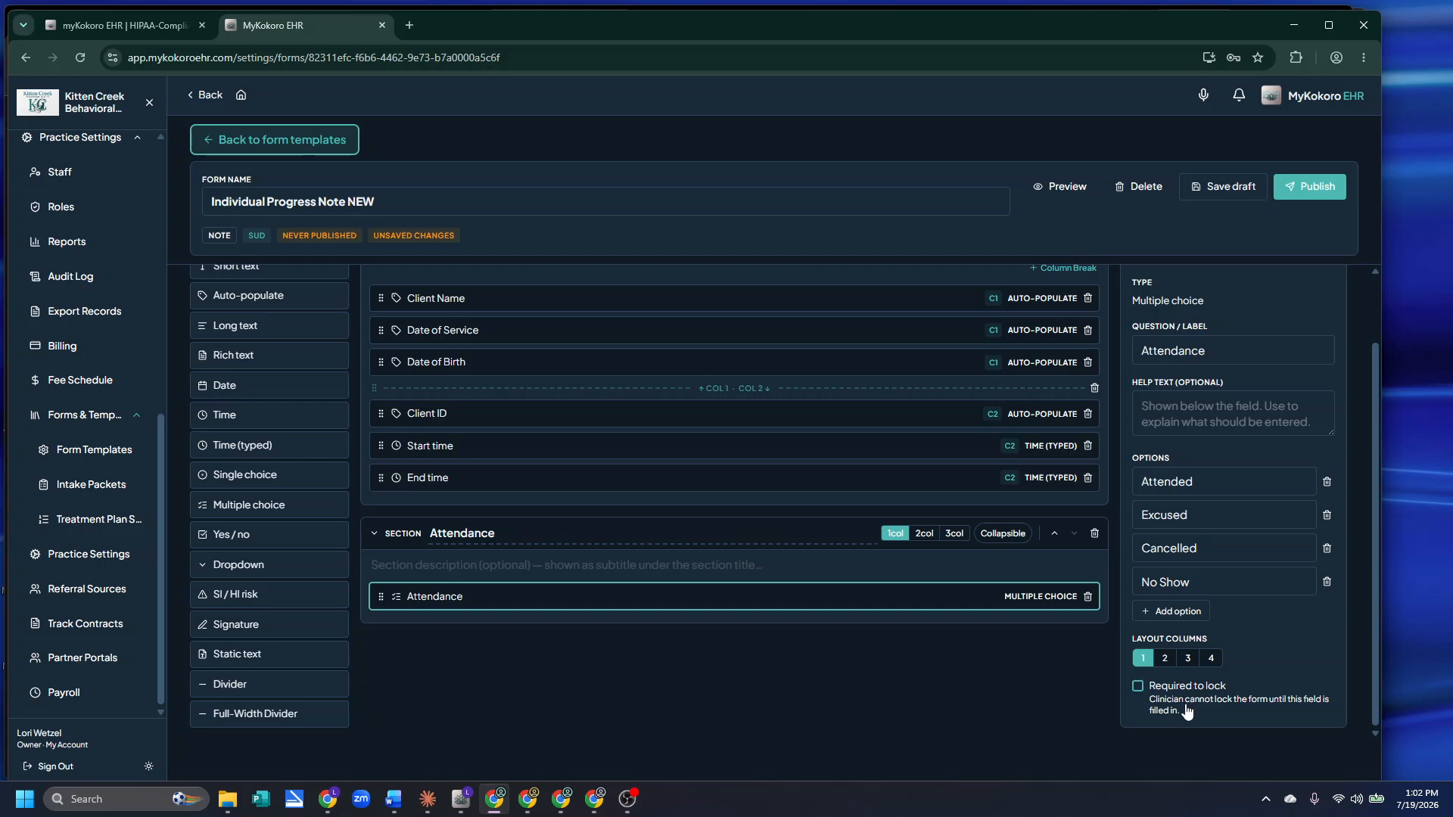
Make the Attendance field required to lock the form and check its marking in the preview
{"action": "left_click", "coordinate": [1136, 688]}
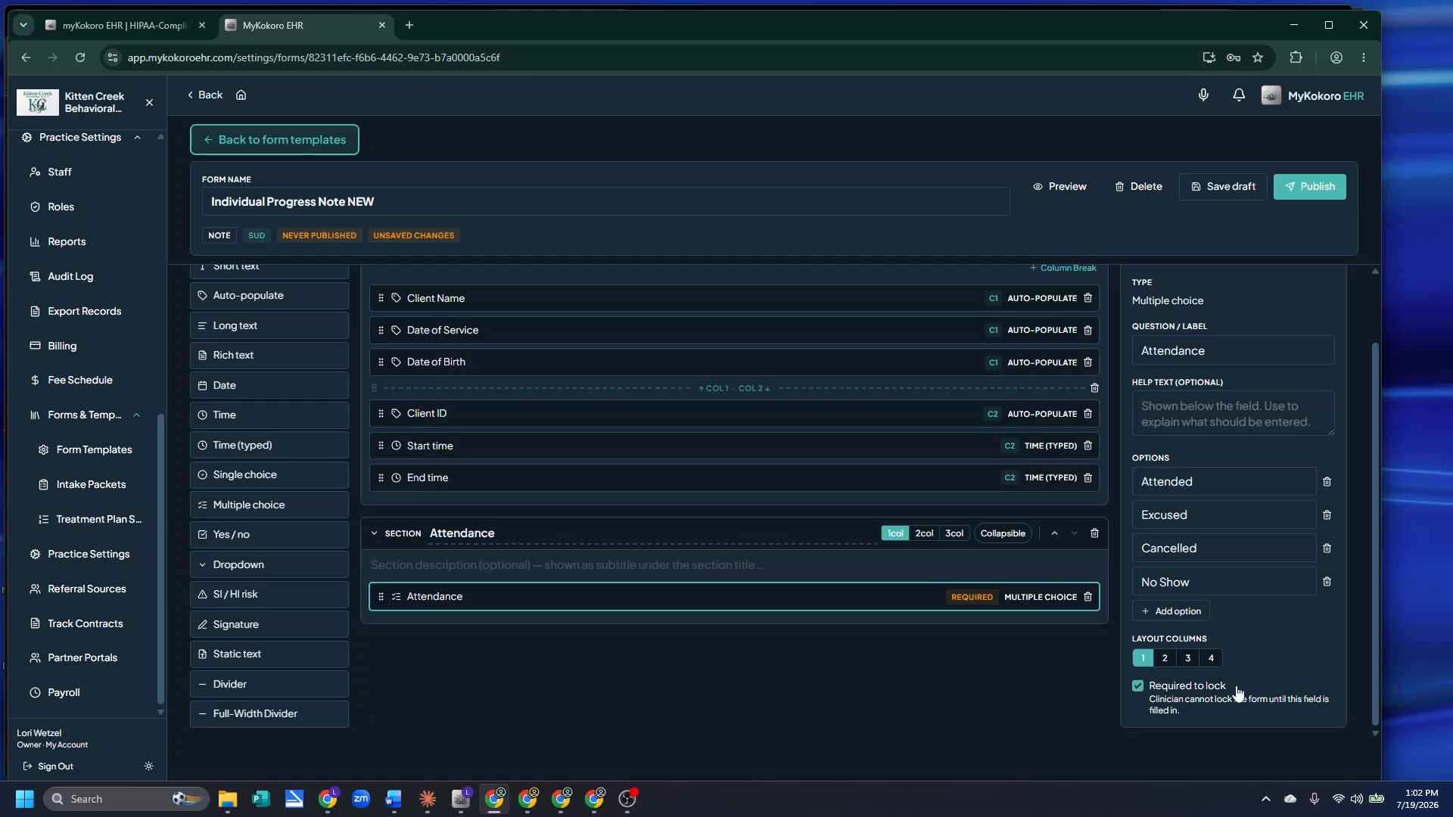
{"action": "left_click", "coordinate": [1058, 186]}
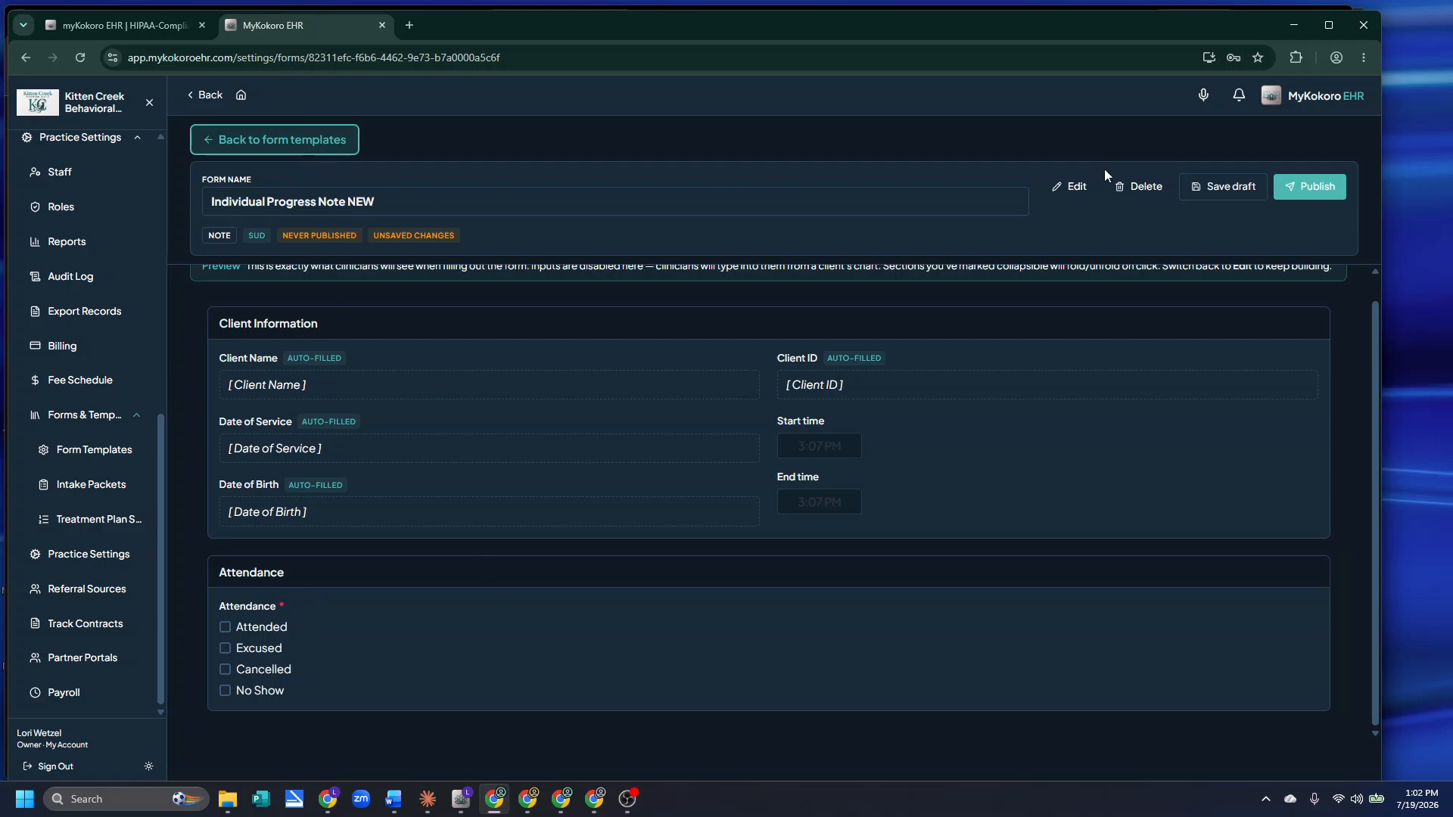
{"action": "left_click", "coordinate": [1070, 186]}
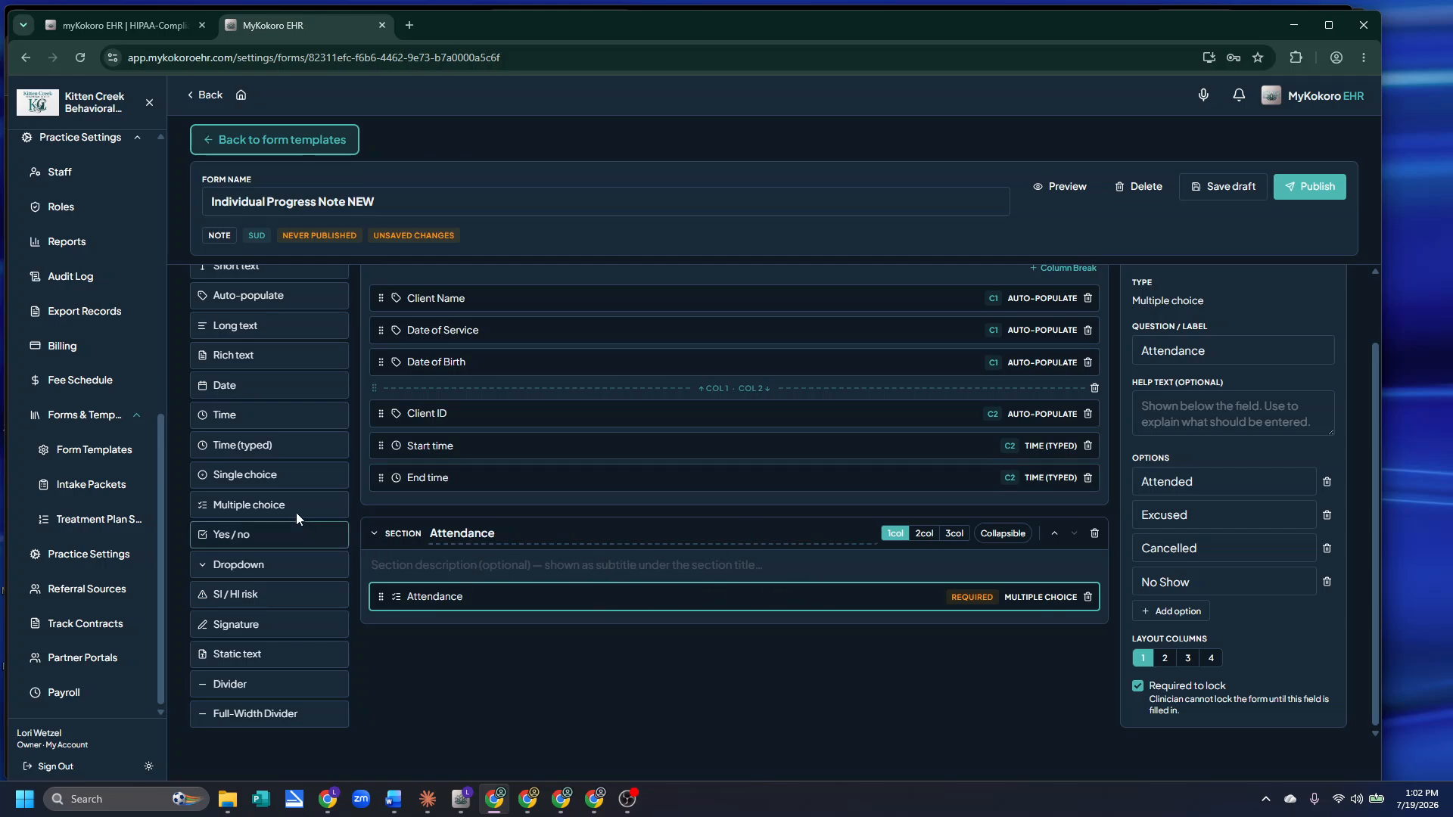
Add a Multiple choice field labelled "Modality" with options "In-person" and "Telehealth" below the Attendance field, and preview the form
{"action": "left_click", "coordinate": [258, 512]}
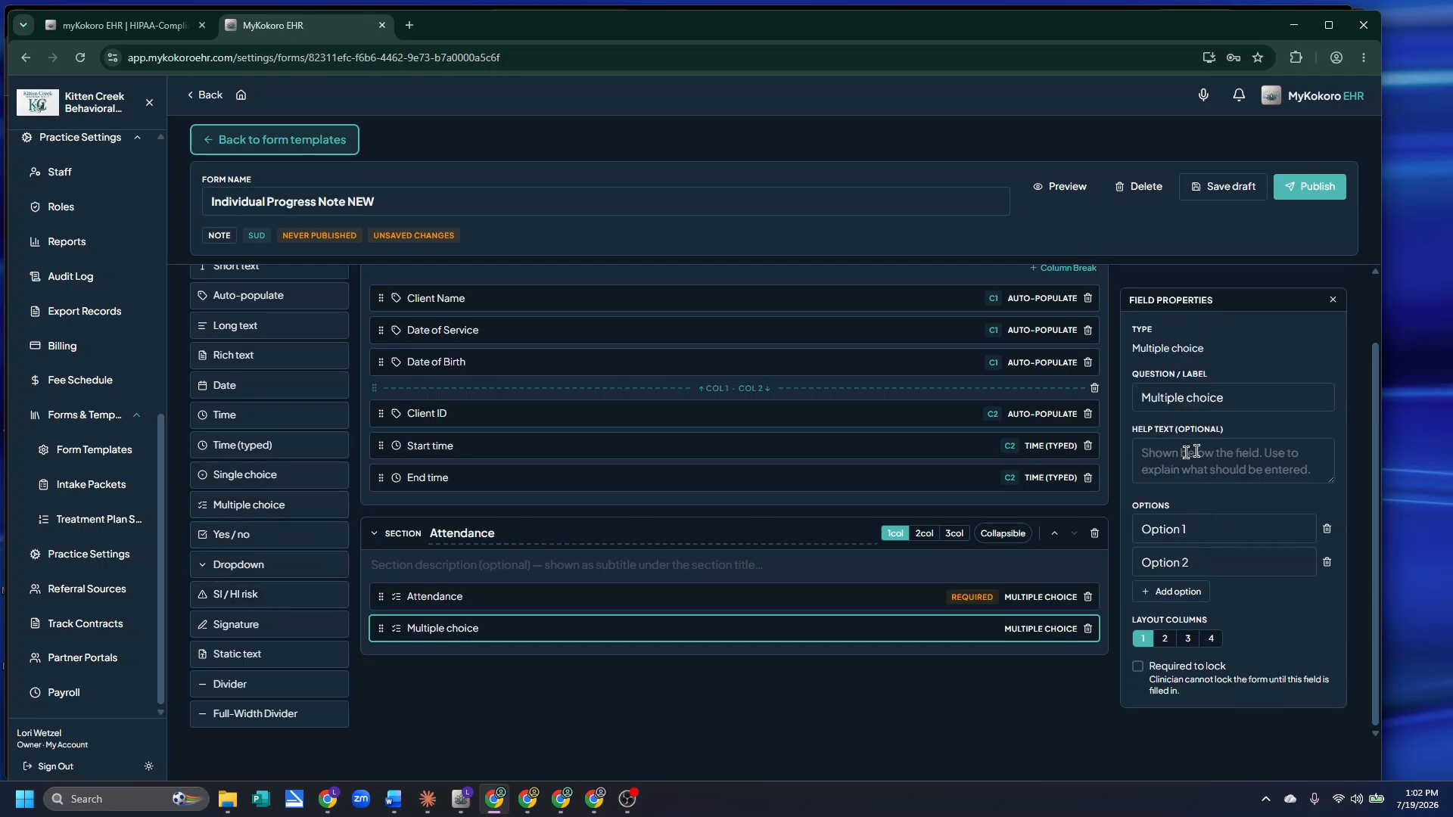
{"action": "left_click_drag", "start_coordinate": [1228, 397], "coordinate": [1065, 393]}
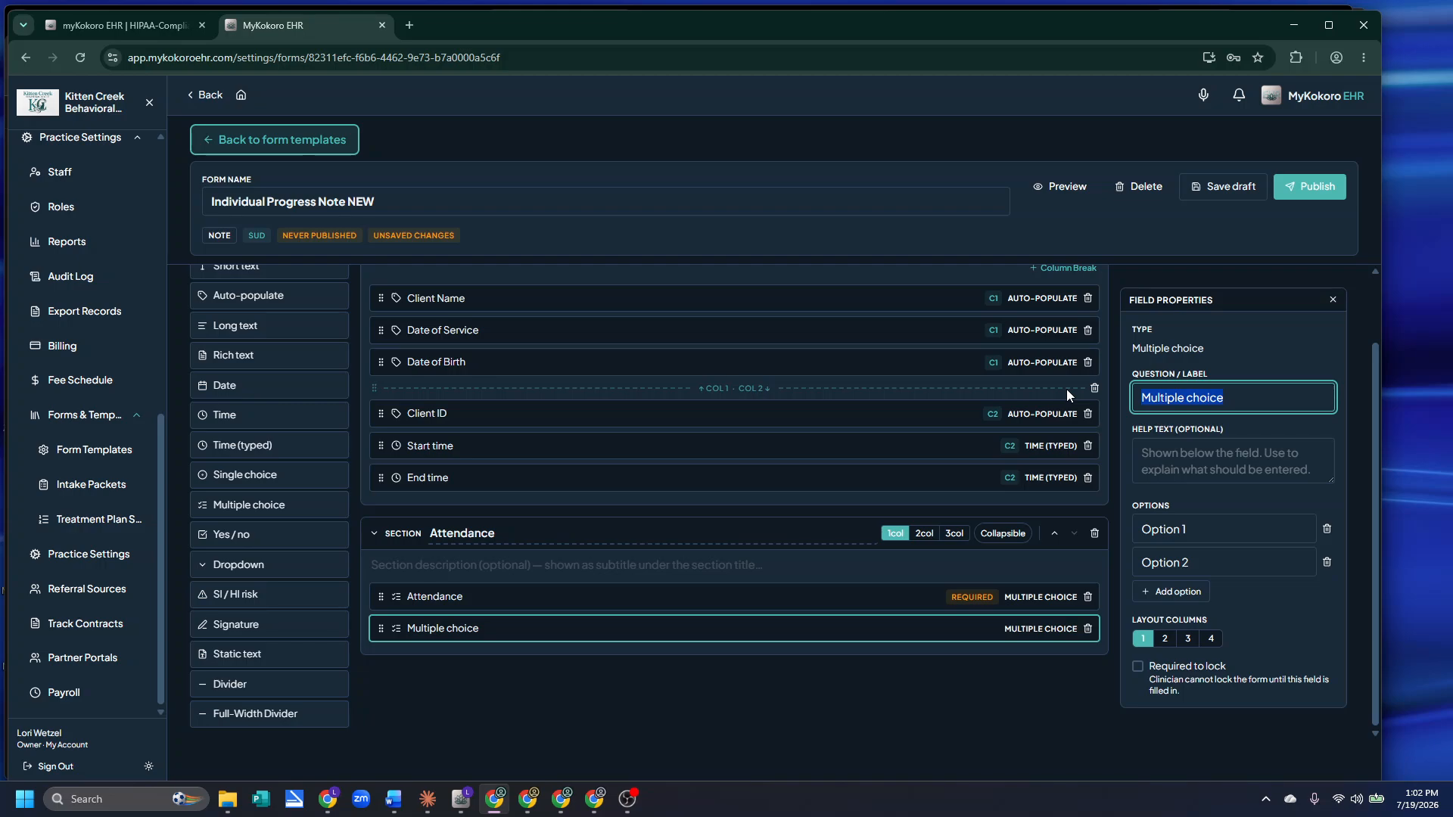
{"action": "type", "text": "Modality"}
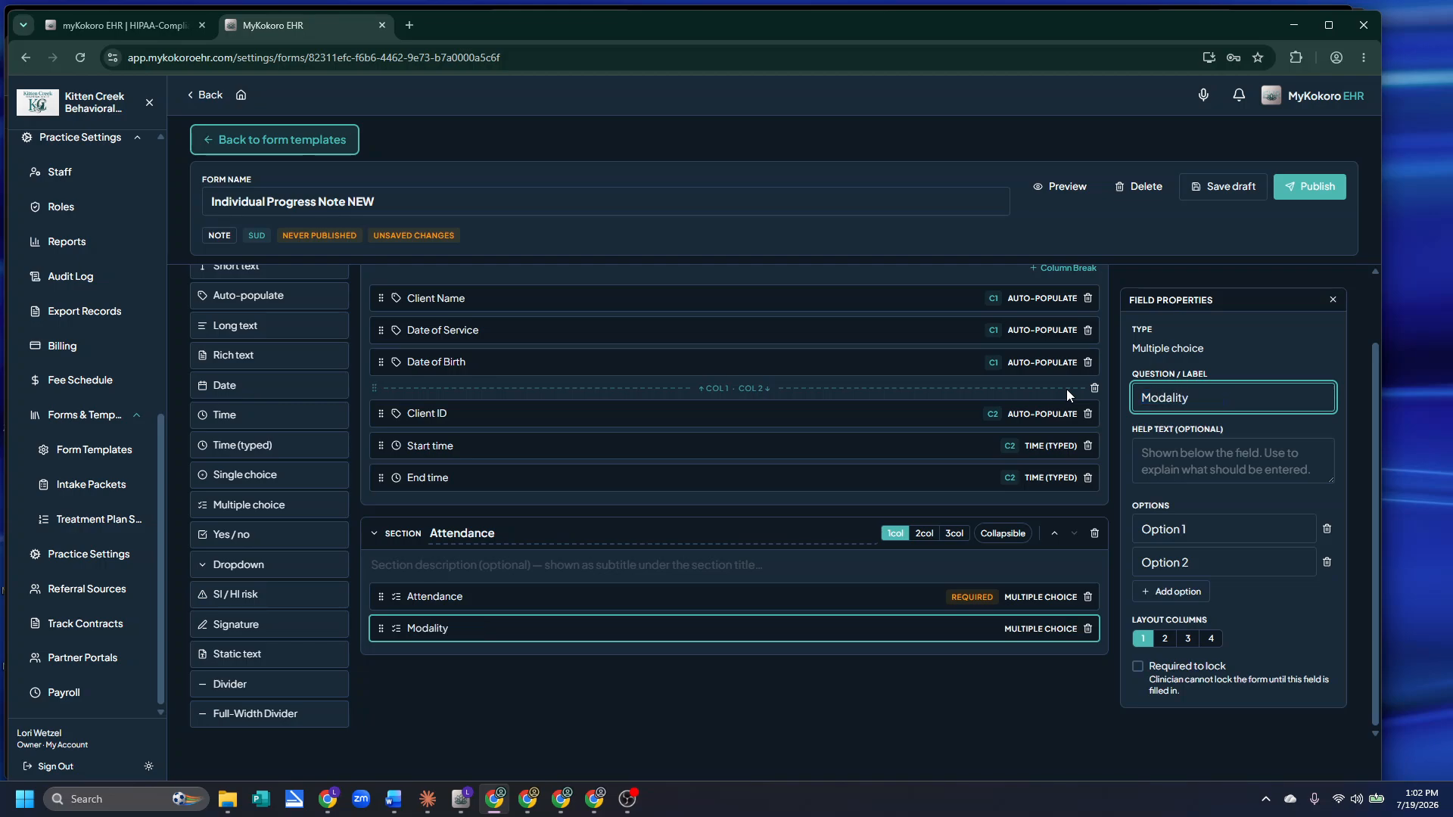
{"action": "left_click_drag", "start_coordinate": [1233, 538], "coordinate": [1097, 529]}
{"action": "type", "text": "In-person"}
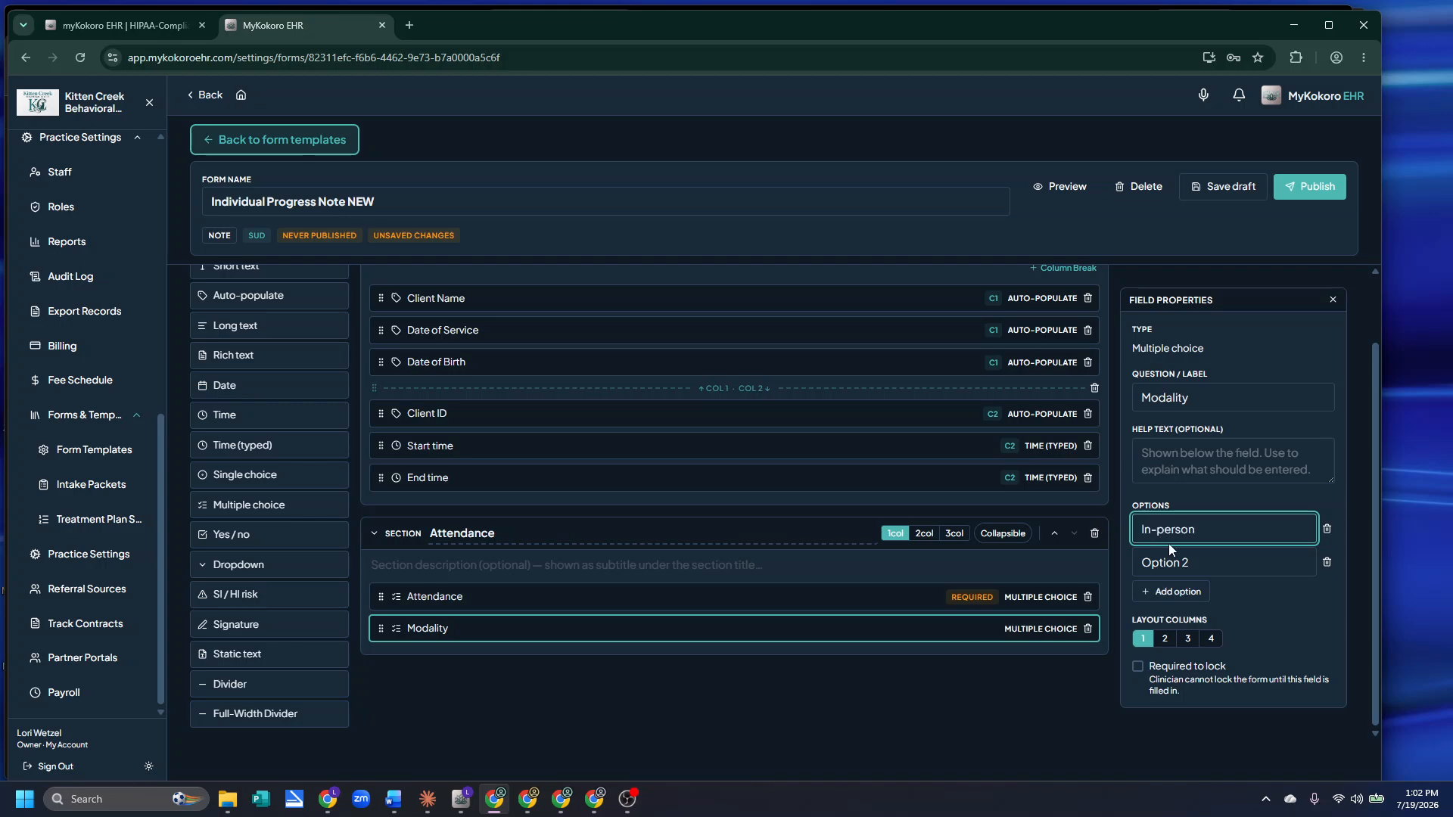
{"action": "left_click_drag", "start_coordinate": [1211, 563], "coordinate": [1097, 552]}
{"action": "type", "text": "Telehealth"}
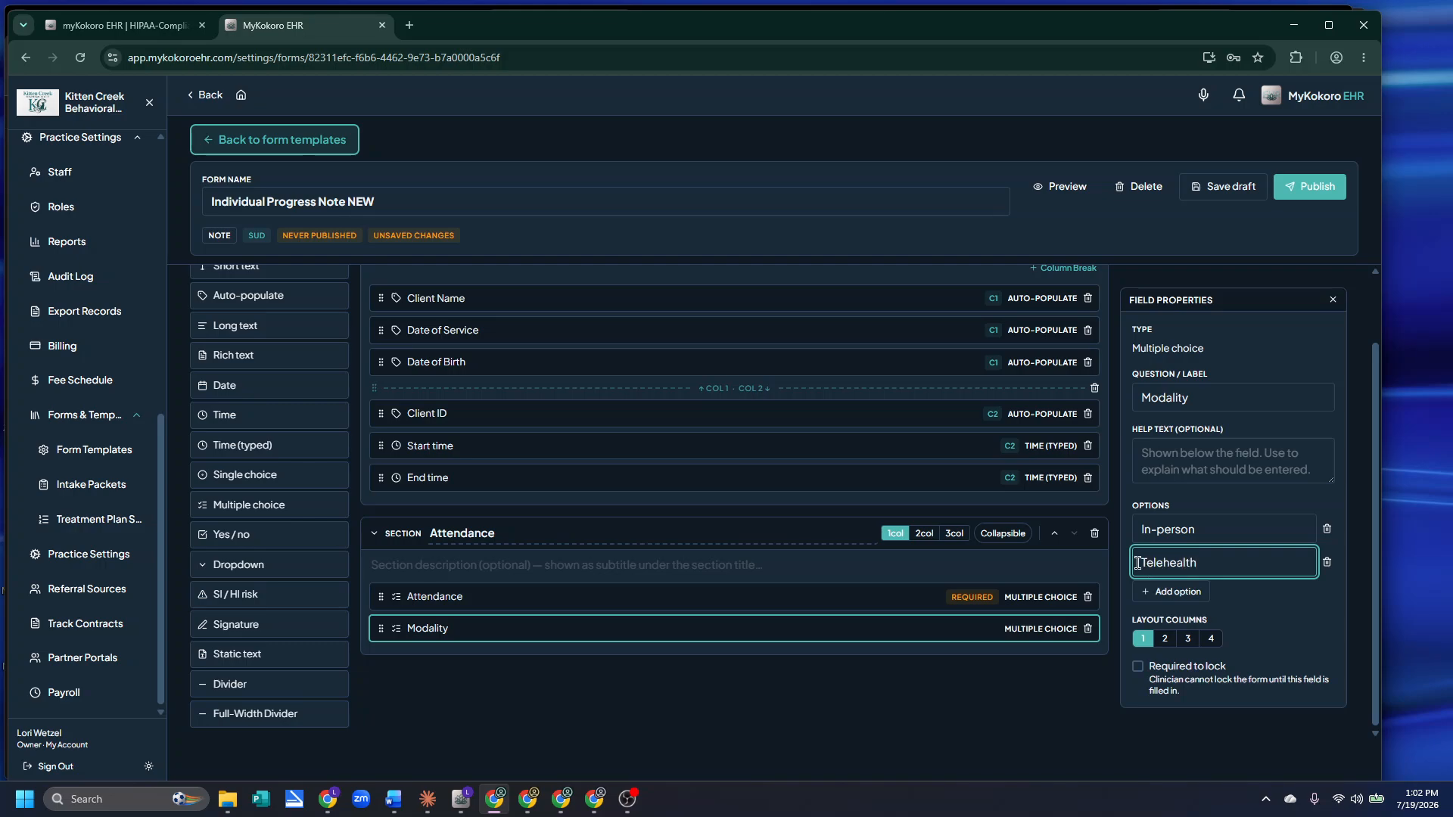
{"action": "left_click", "coordinate": [1056, 189]}
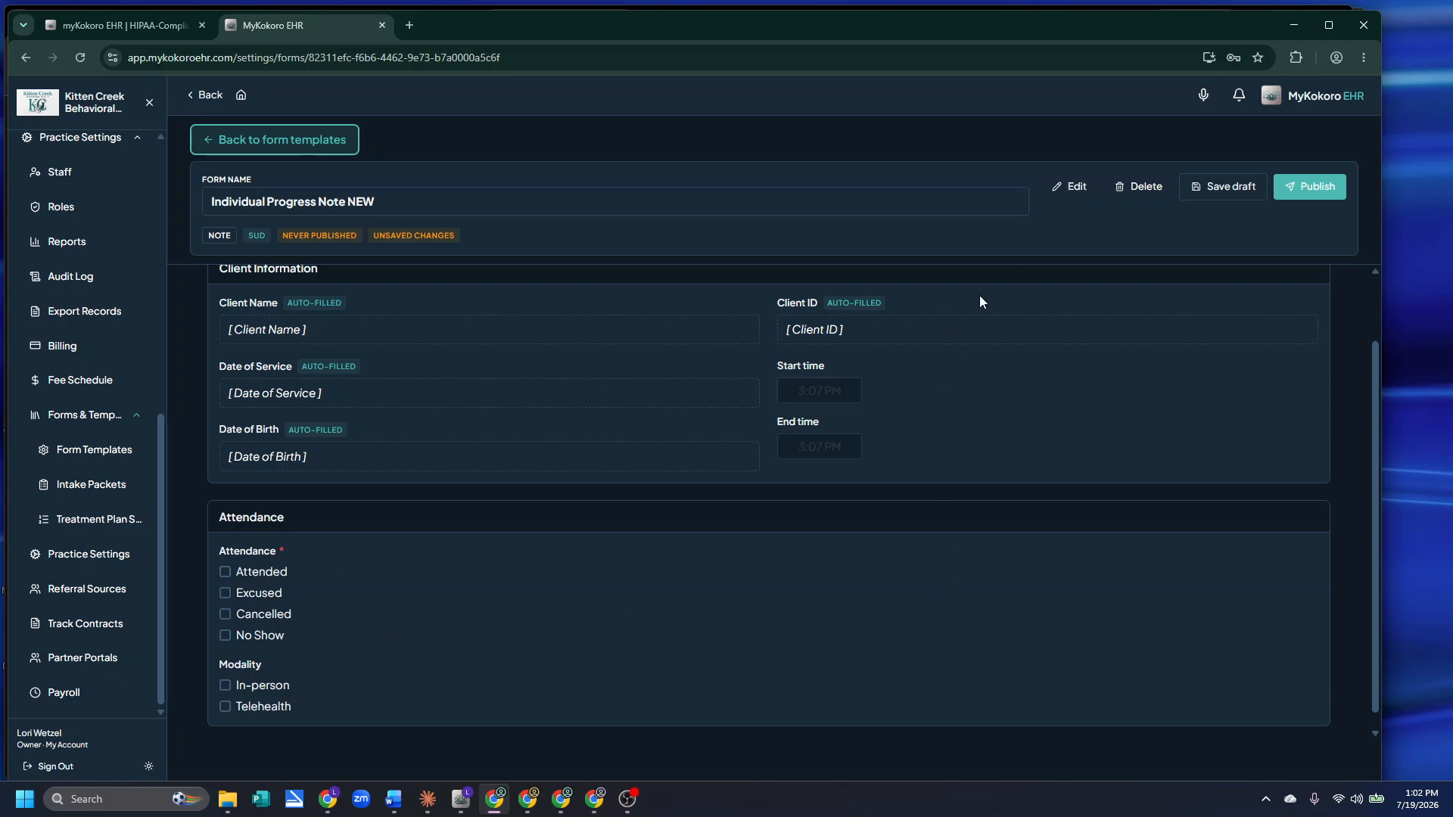
{"action": "left_click", "coordinate": [1066, 187]}
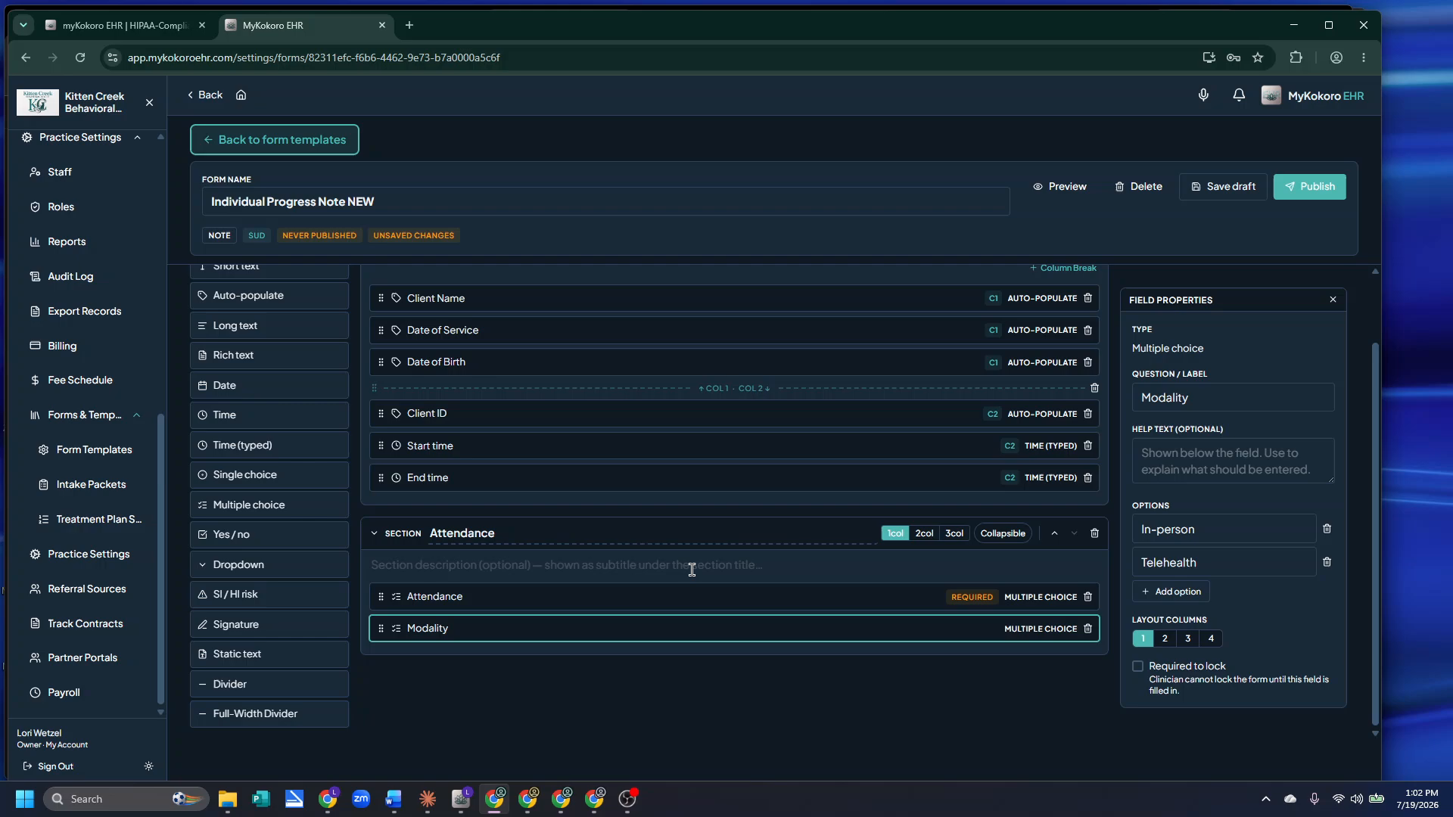
Set the Attendance section to a two-column layout and preview the resulting form
{"action": "left_click", "coordinate": [924, 533]}
{"action": "left_click", "coordinate": [1069, 187]}
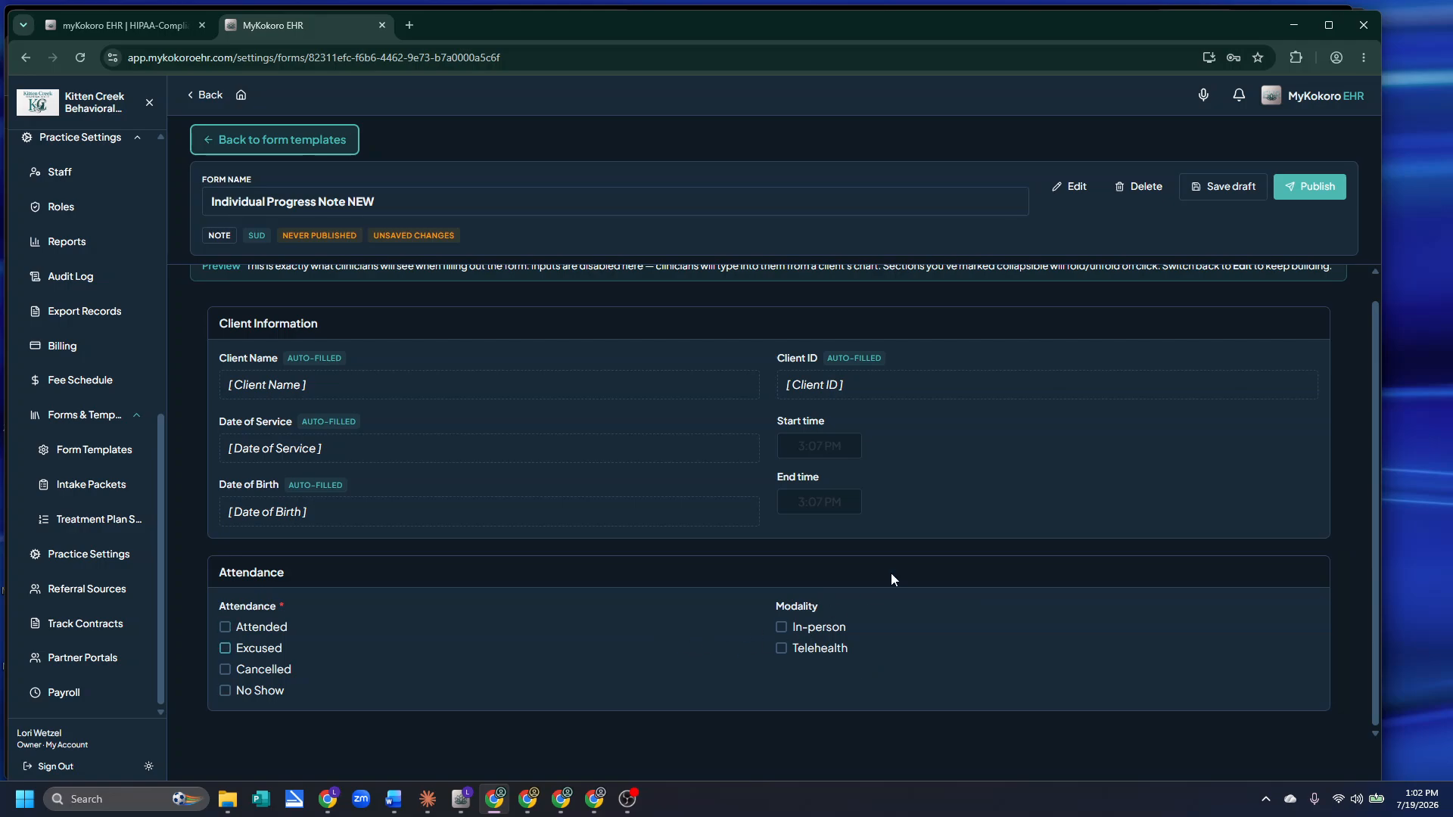
{"action": "left_click", "coordinate": [1075, 190]}
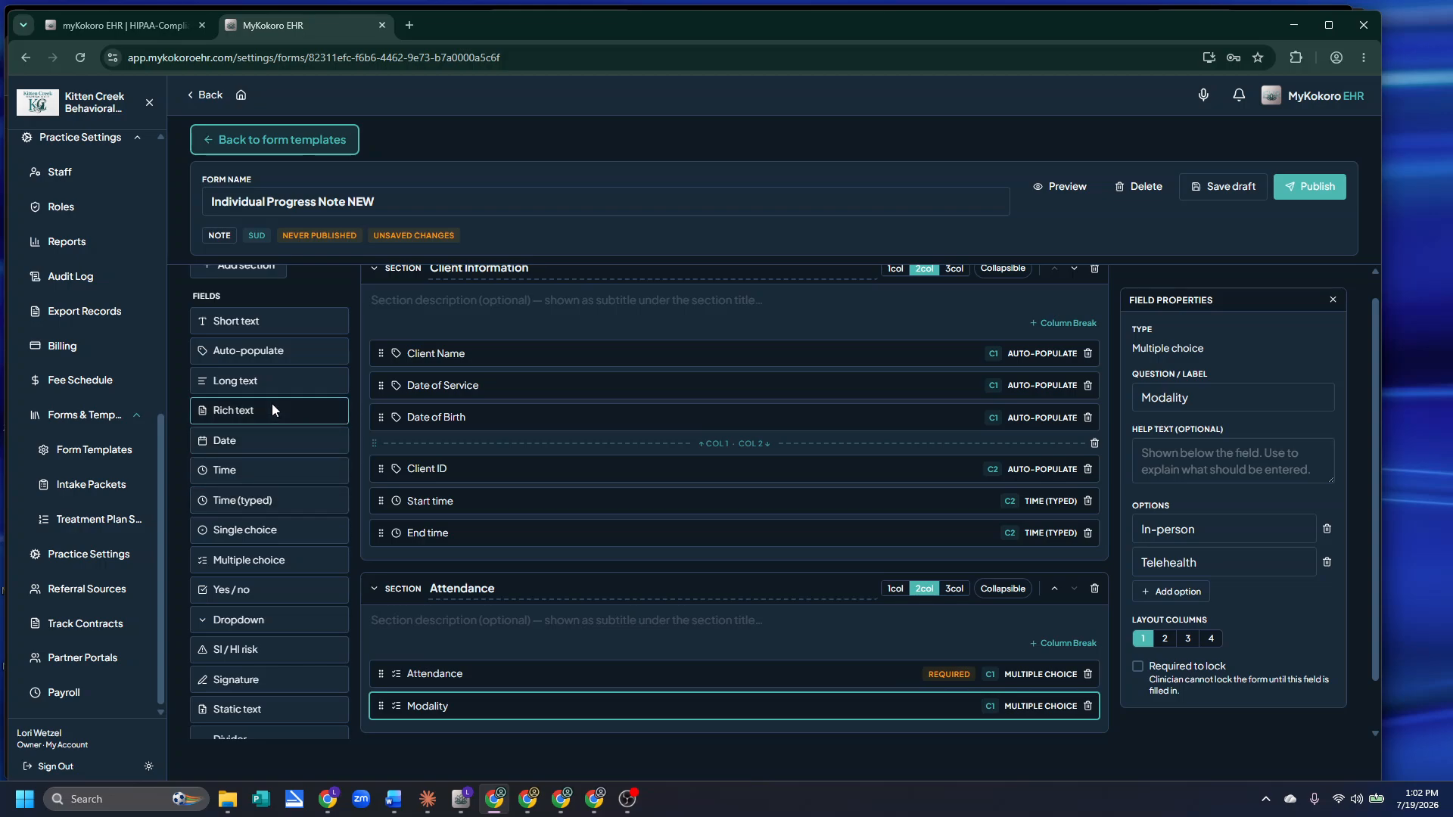
Add a Short text field labelled "Reason for Cancellation" to the Attendance section and check it in the form preview
{"action": "left_click", "coordinate": [273, 326]}
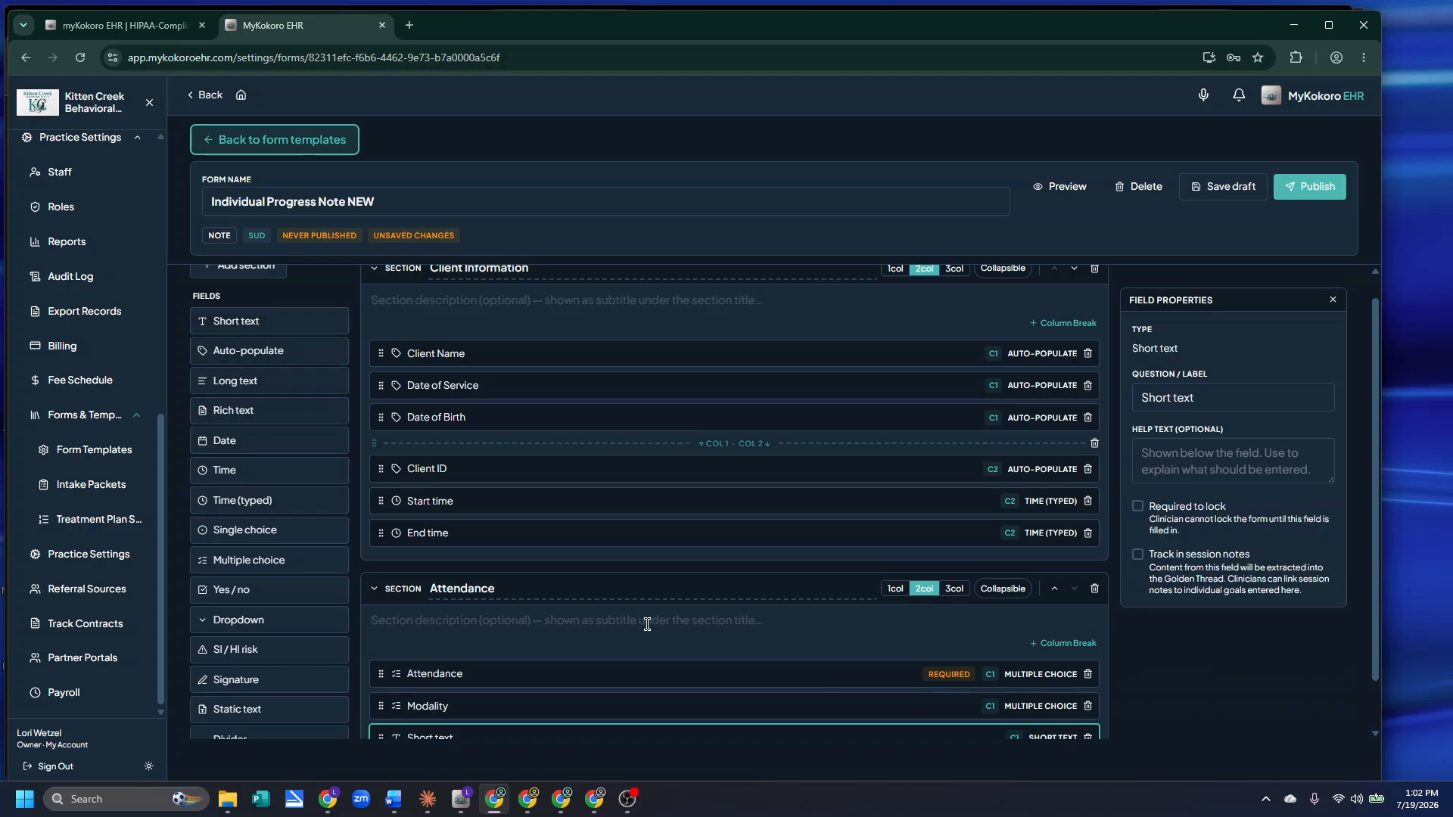
{"action": "left_click", "coordinate": [1220, 406]}
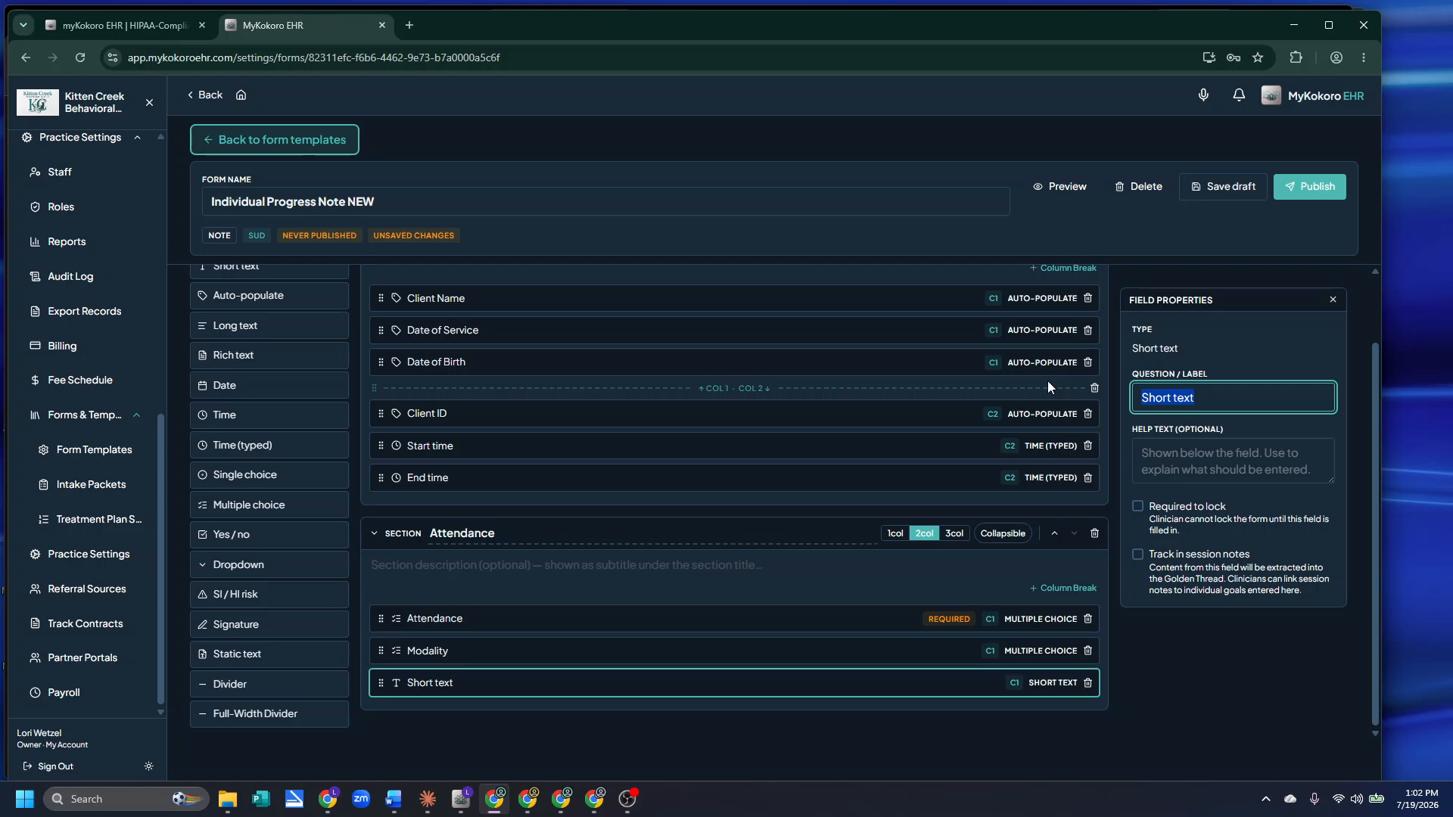
{"action": "type", "text": "Reason for Cance"}
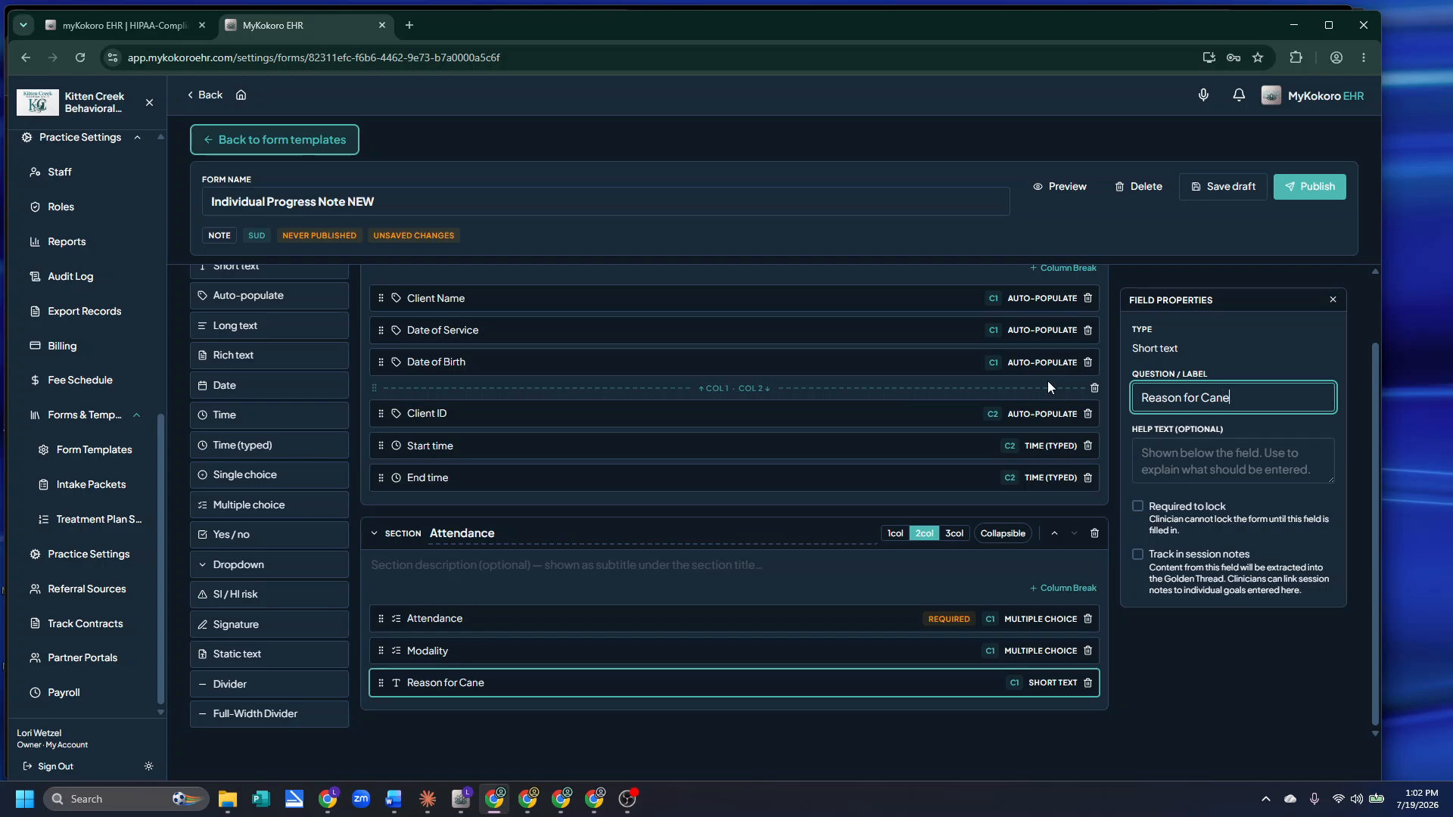
{"action": "type", "text": "l"}
{"action": "key", "text": "BackSpace"}
{"action": "key", "text": "BackSpace"}
{"action": "type", "text": "cellation"}
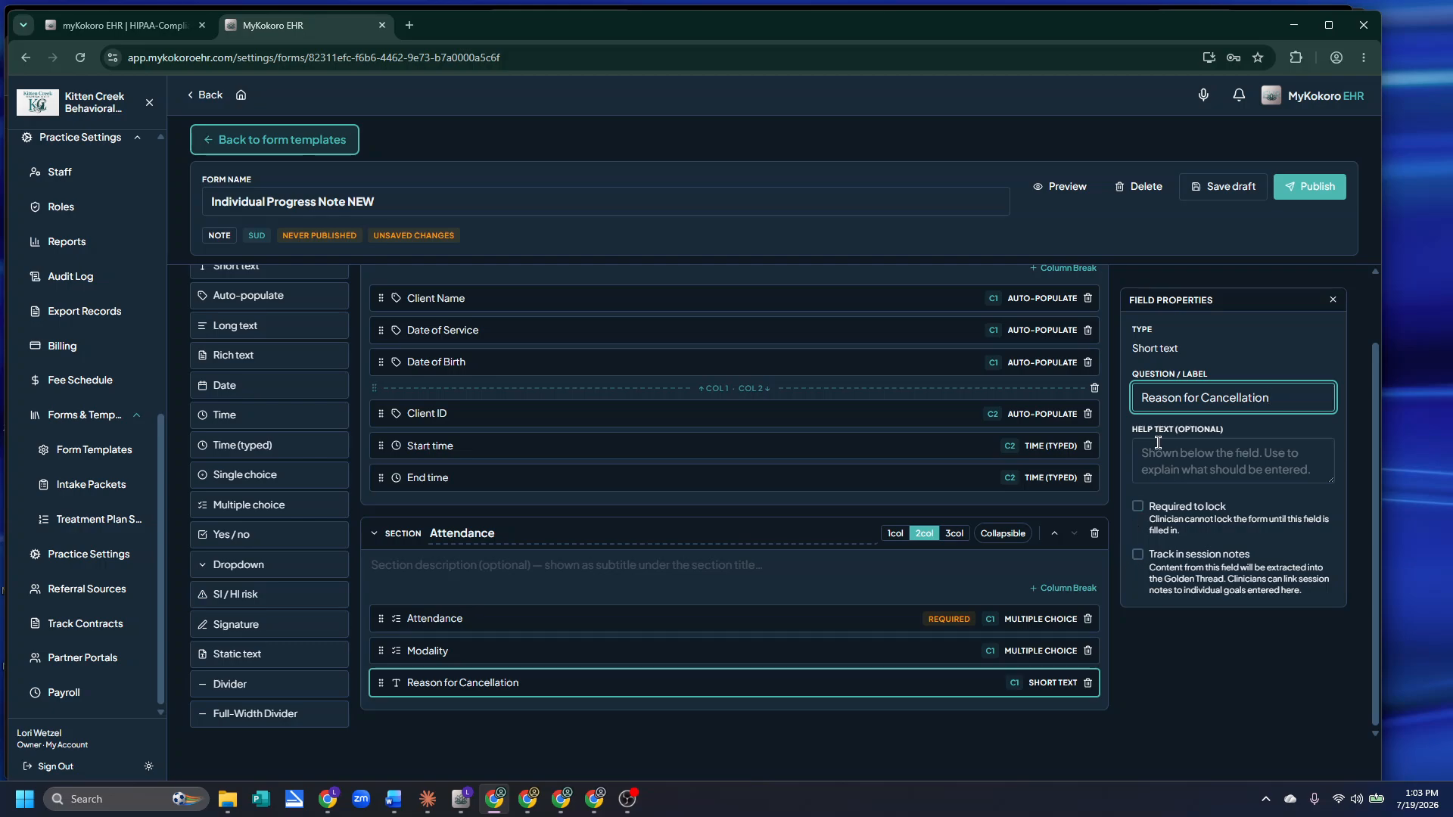
{"action": "left_click", "coordinate": [1064, 186]}
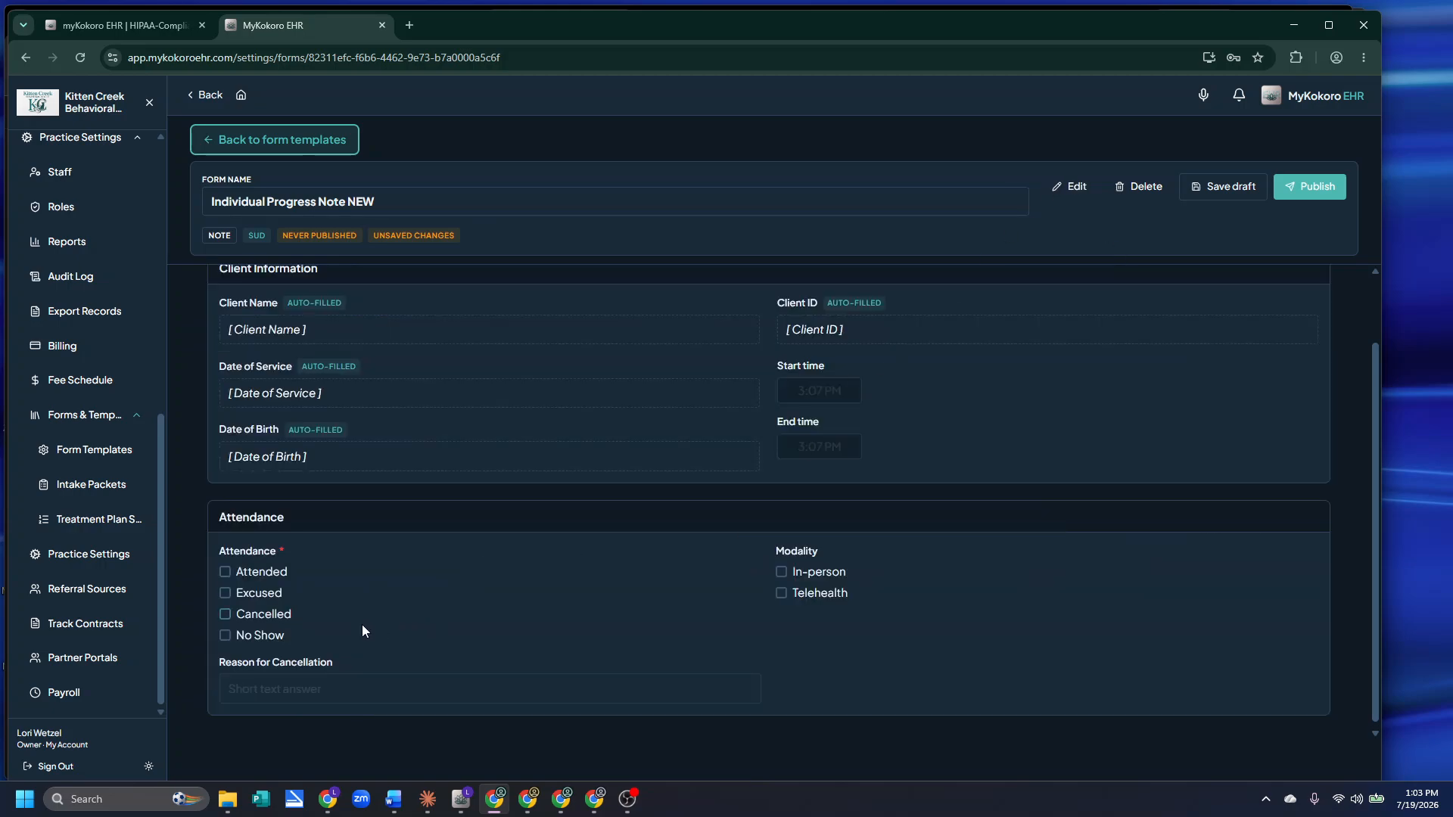
{"action": "left_click", "coordinate": [1073, 189]}
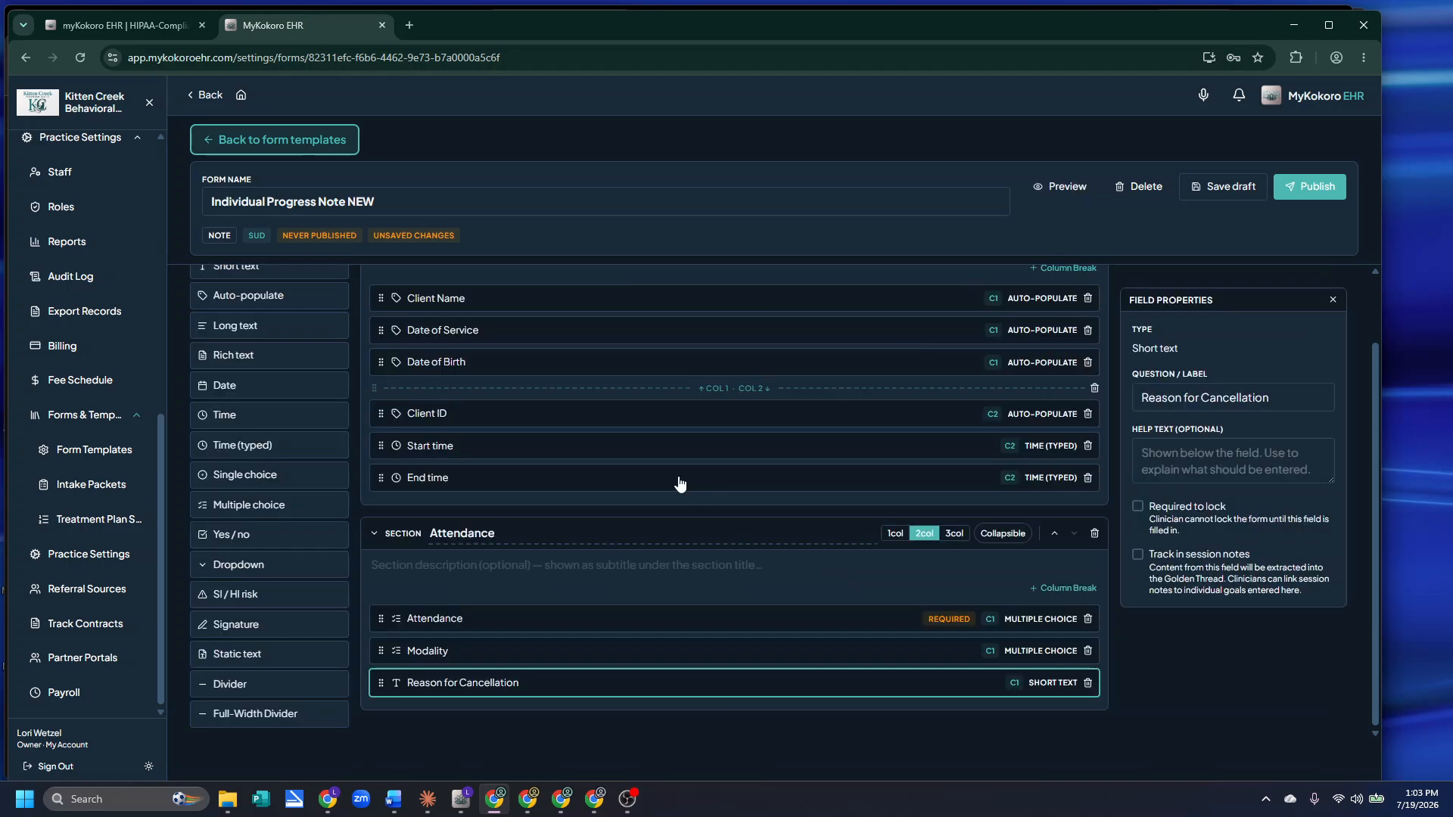
Insert a column break between the Attendance and Modality fields in the Attendance section and preview the form
{"action": "left_click", "coordinate": [1066, 588]}
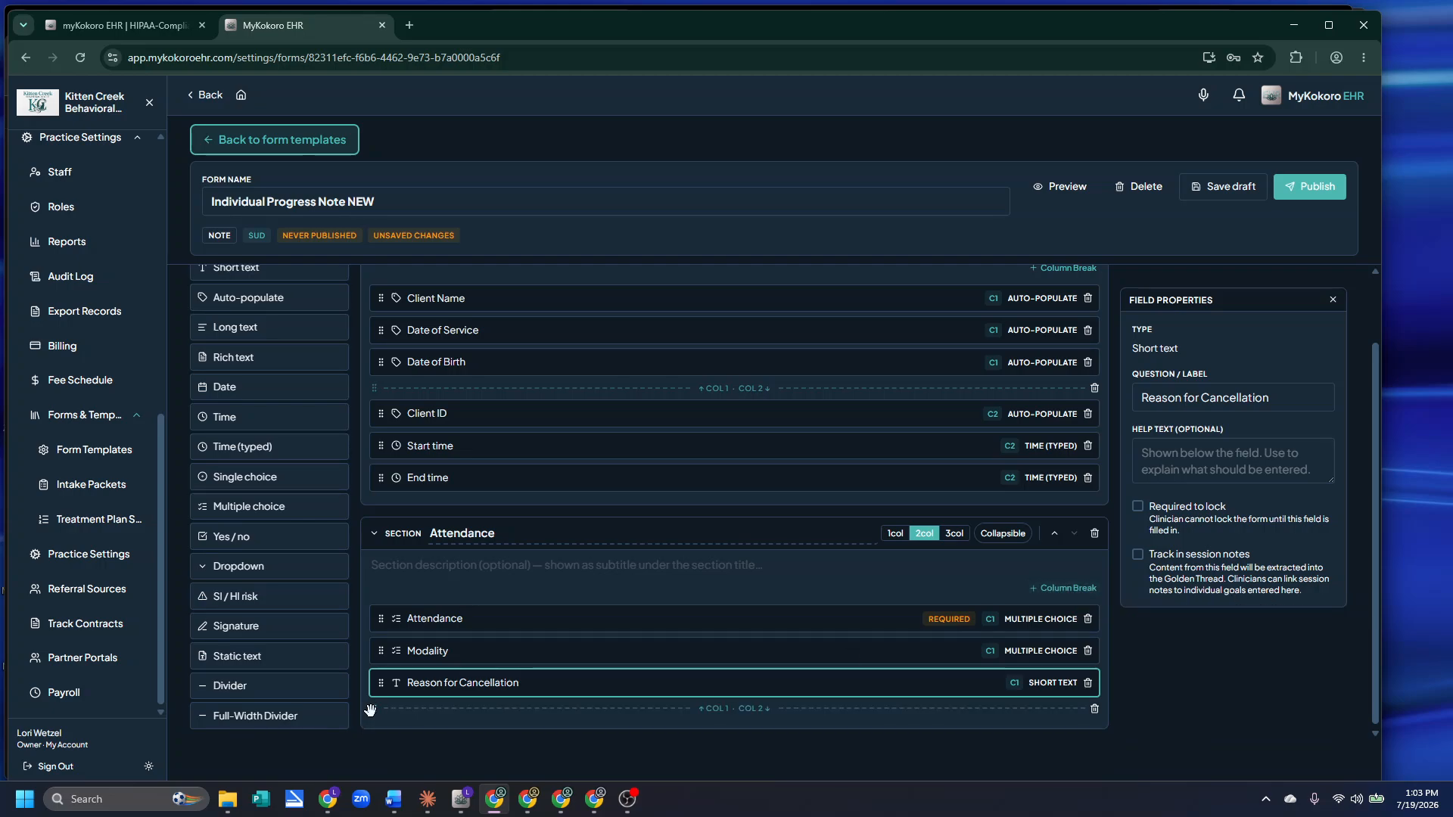
{"action": "left_click_drag", "start_coordinate": [374, 708], "coordinate": [374, 651]}
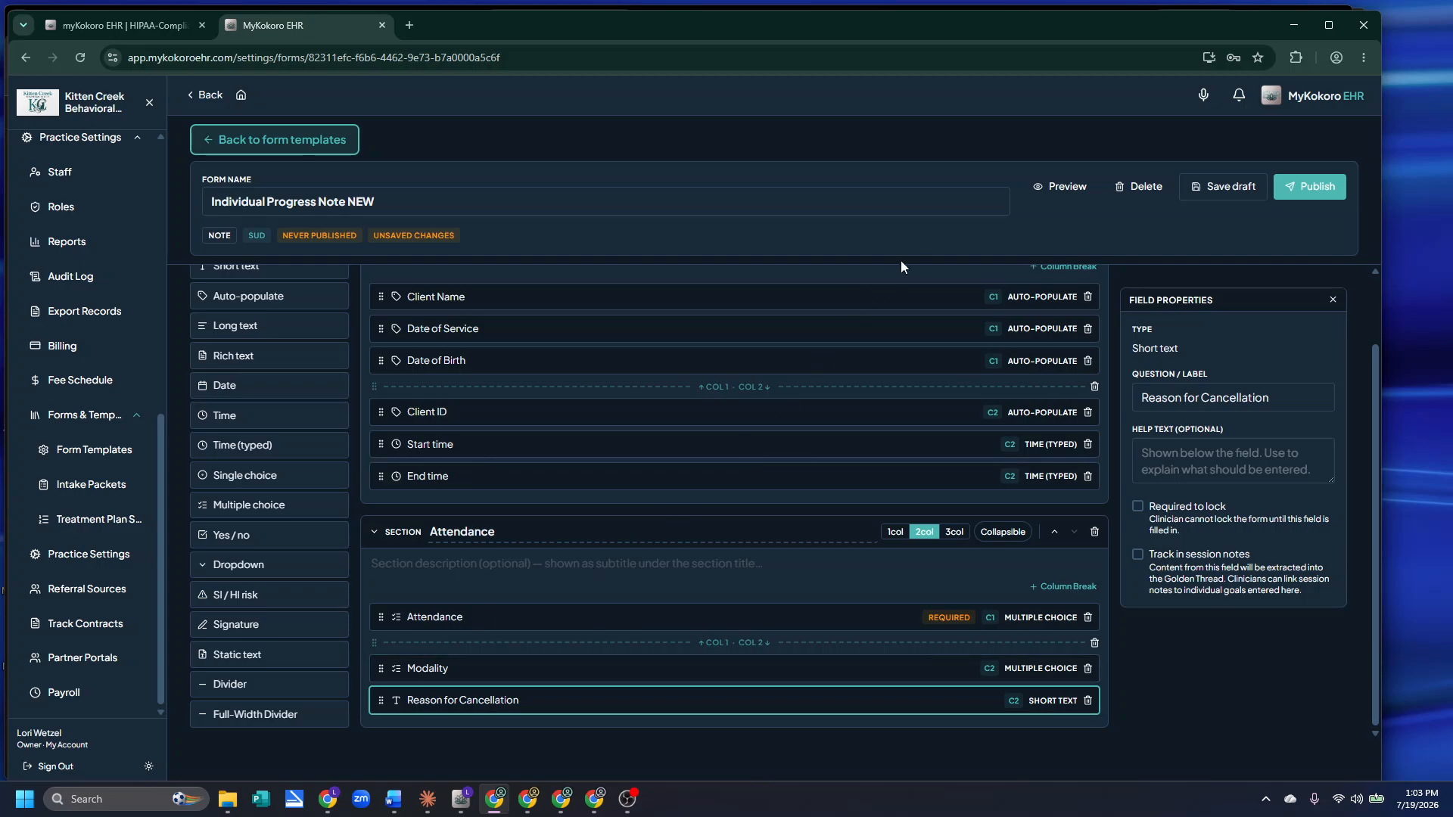
{"action": "left_click", "coordinate": [1068, 187]}
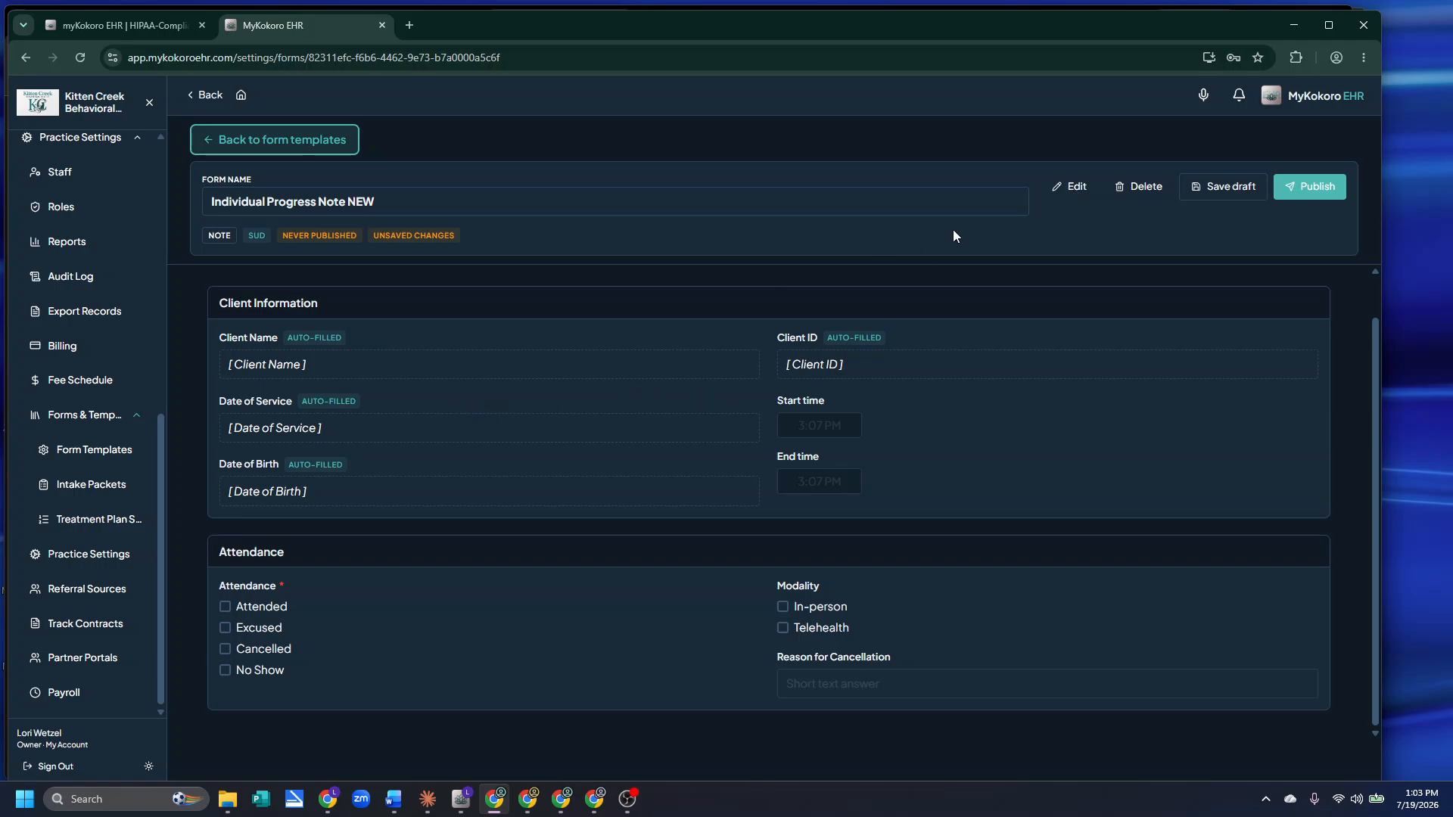
{"action": "left_click", "coordinate": [1074, 188]}
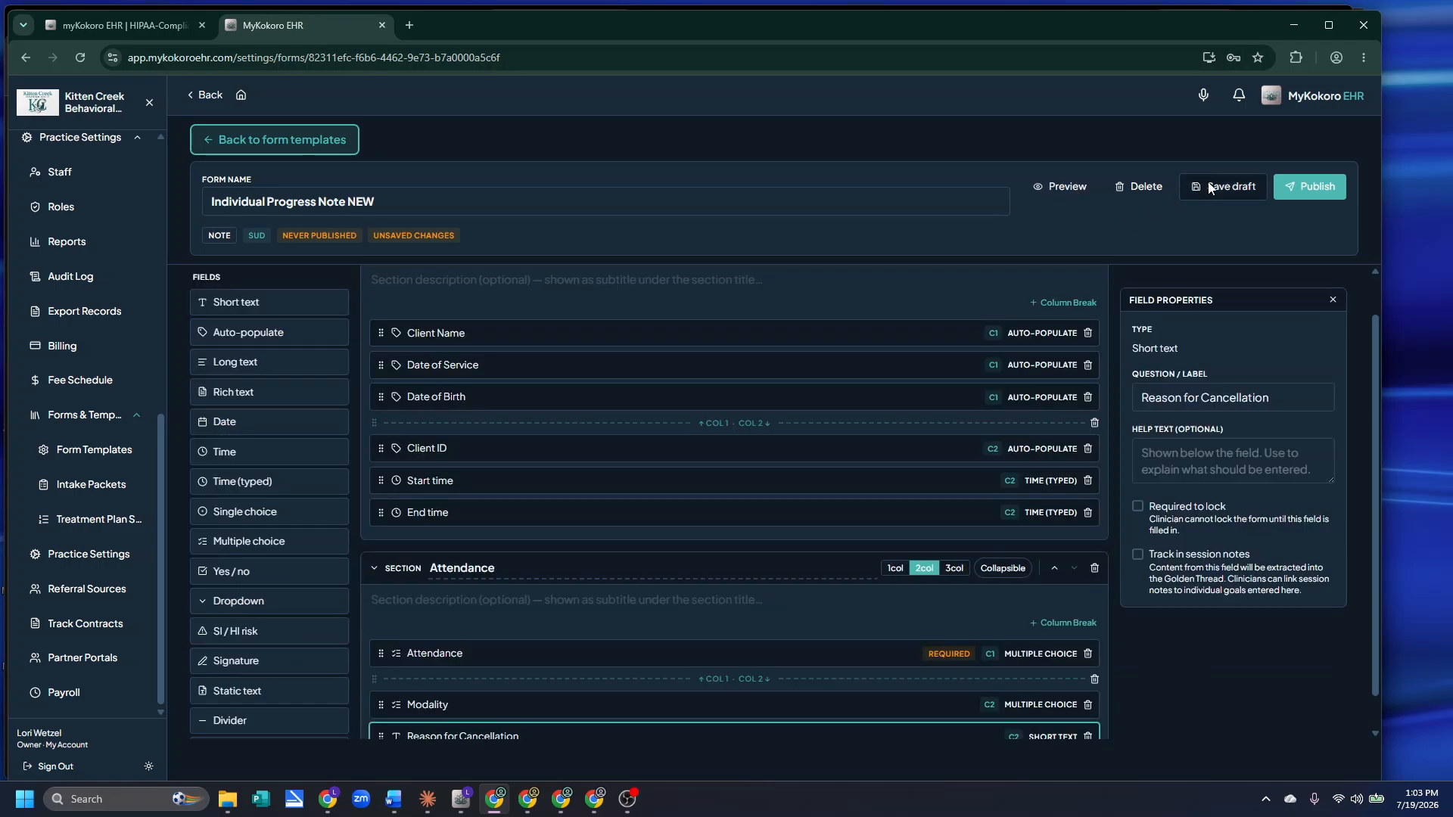
Add a new section below Attendance and name it "Discussion"
{"action": "scroll", "coordinate": [633, 528], "scroll_direction": "down", "scroll_amount": 1}
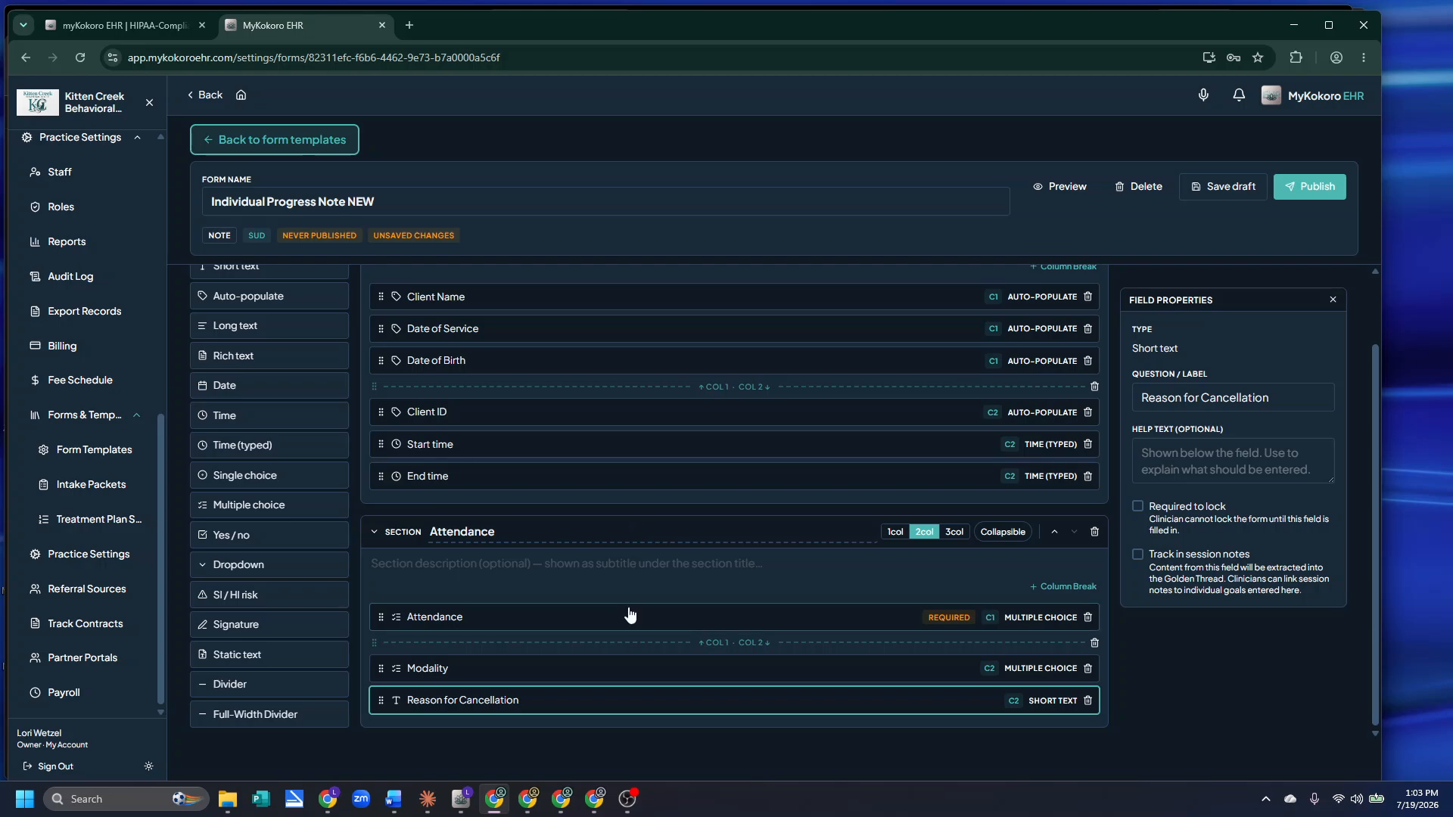
{"action": "scroll", "coordinate": [256, 393], "scroll_direction": "up", "scroll_amount": 3}
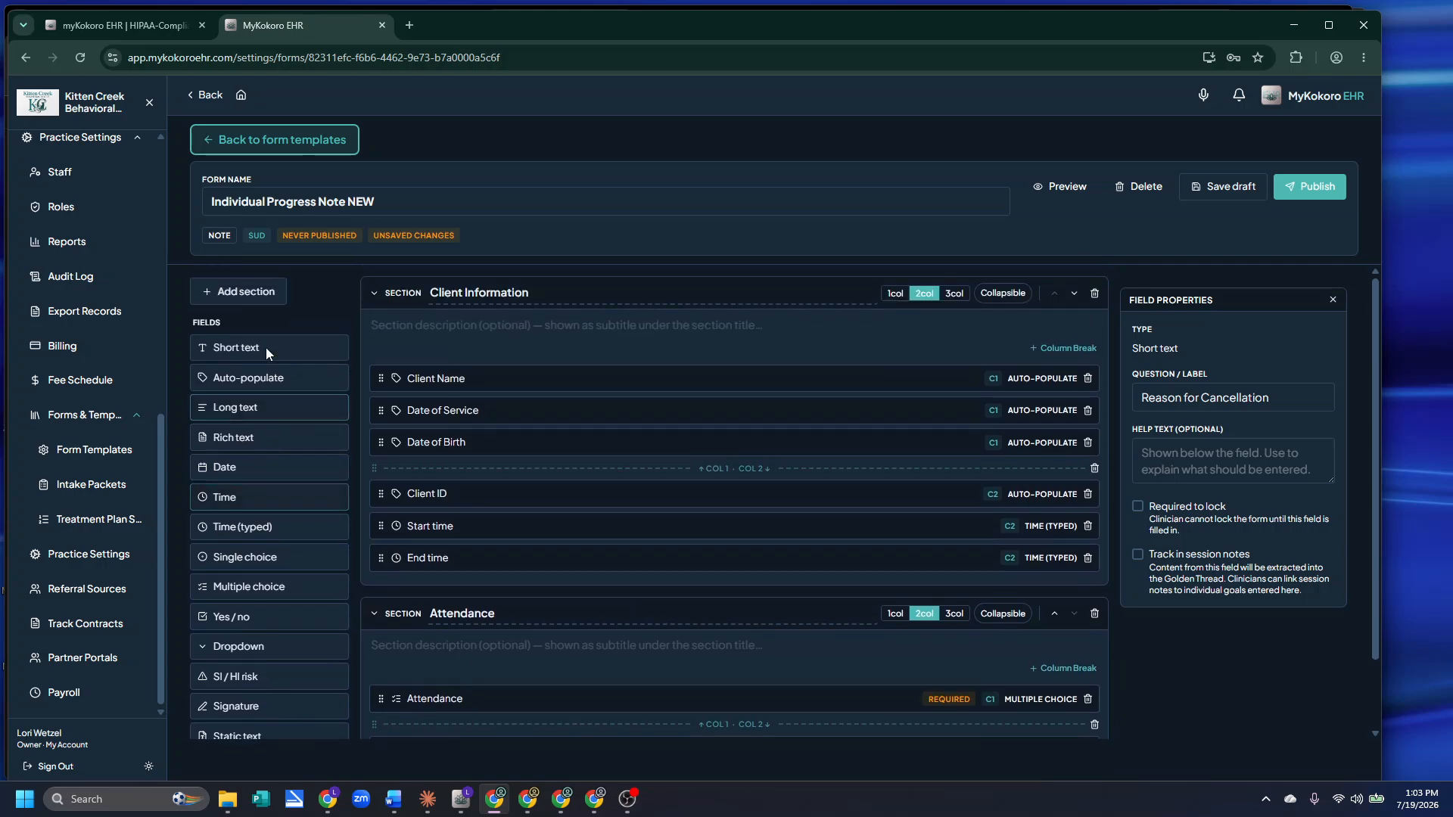
{"action": "left_click", "coordinate": [242, 294]}
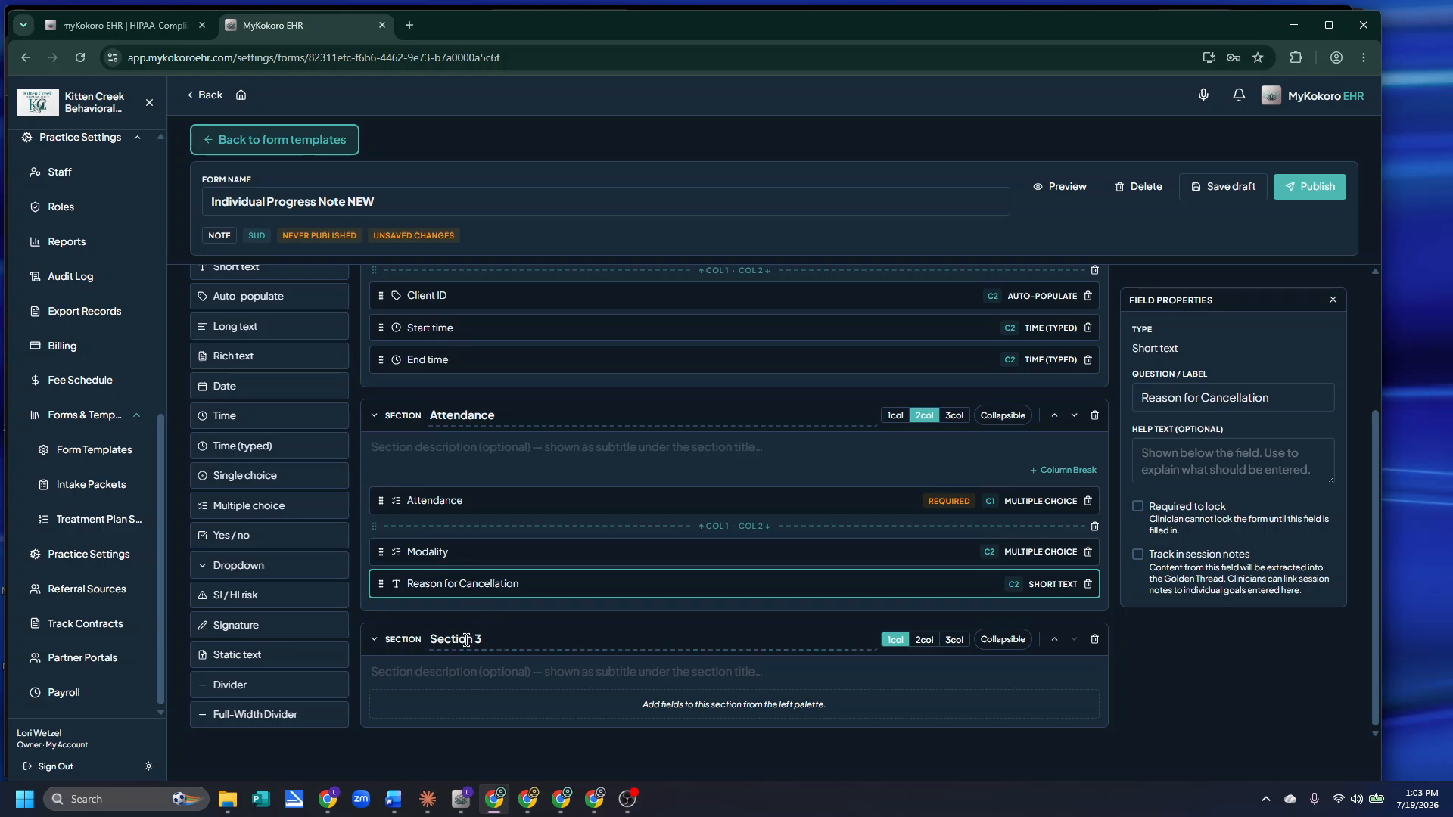
{"action": "left_click", "coordinate": [453, 640]}
{"action": "left_click_drag", "start_coordinate": [455, 641], "coordinate": [418, 635]}
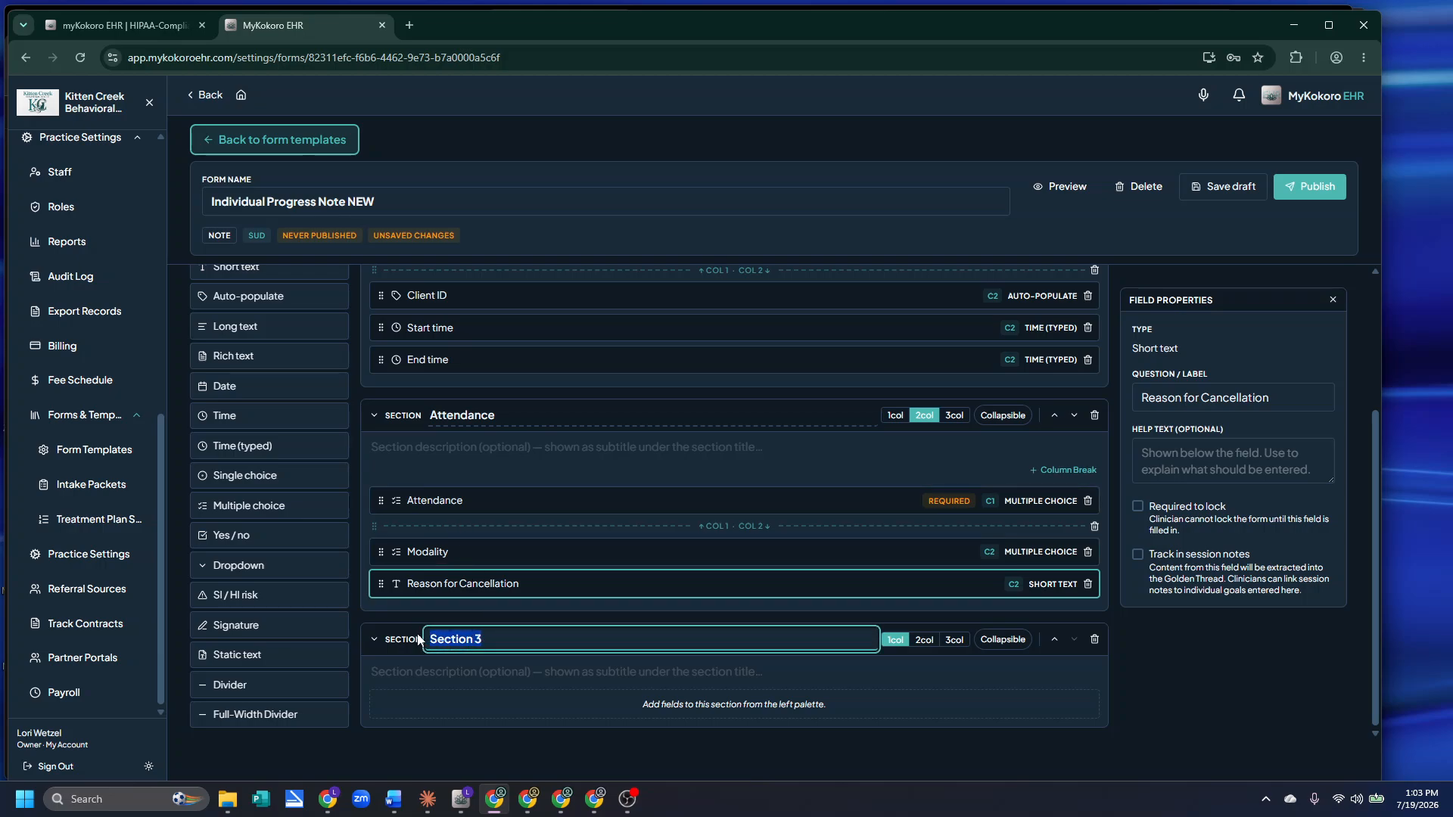
{"action": "type", "text": "Deis"}
{"action": "key", "text": "BackSpace"}
{"action": "key", "text": "BackSpace"}
{"action": "type", "text": "iscussion"}
{"action": "left_click", "coordinate": [916, 670]}
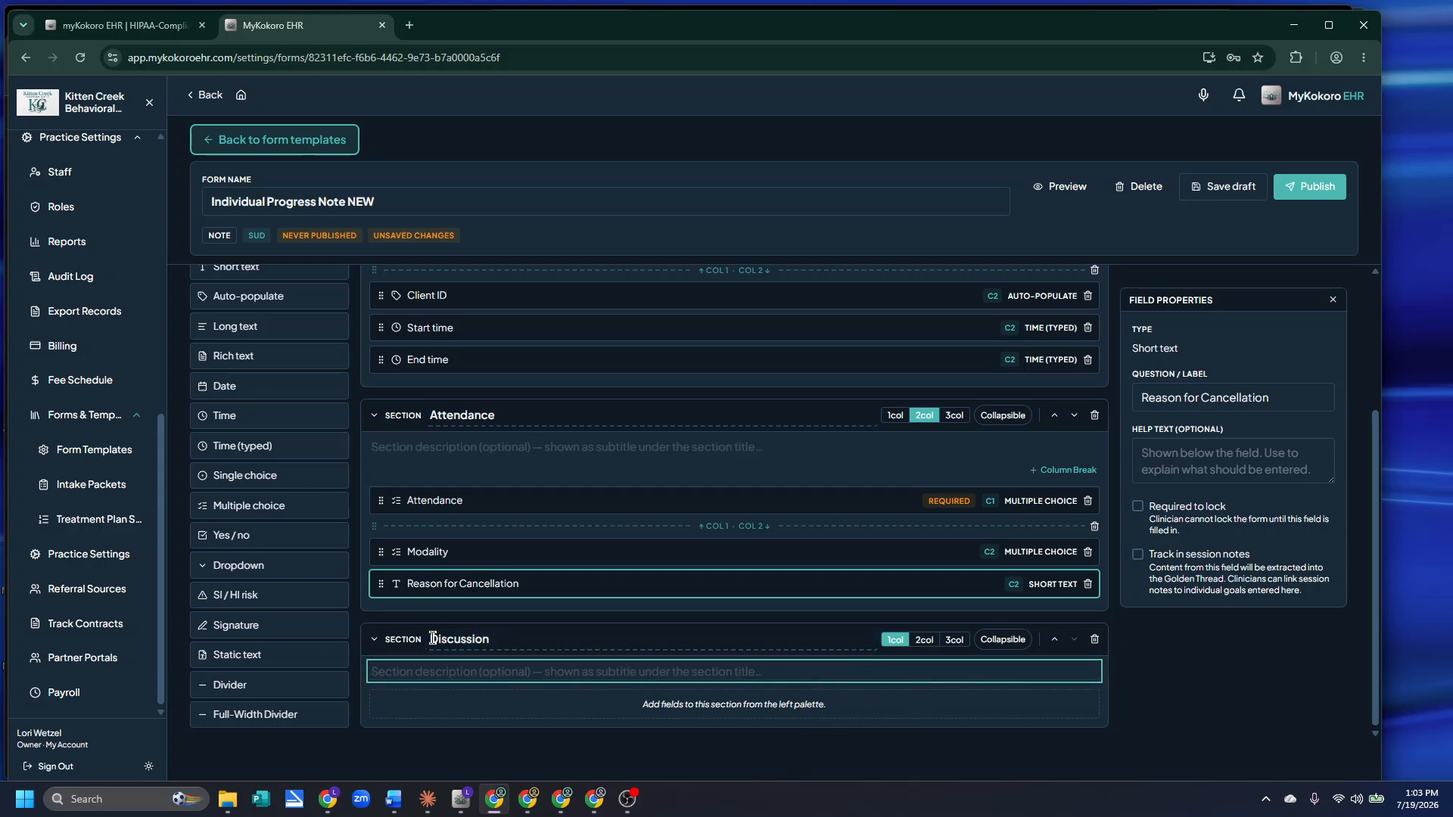
Add a Long text field labelled "Talked about in session" to the Discussion section and enable tracking in session notes
{"action": "left_click", "coordinate": [273, 328]}
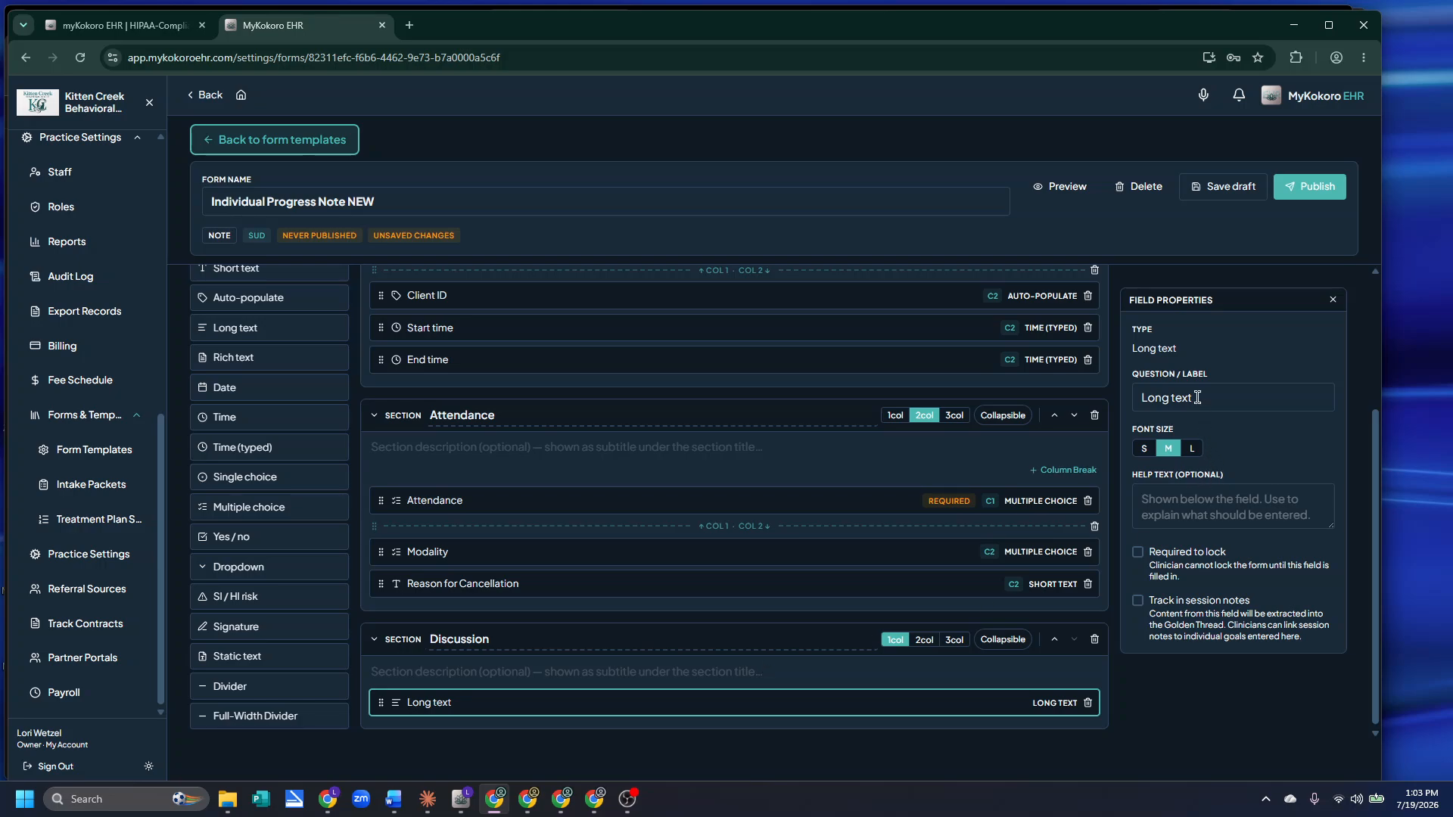
{"action": "left_click_drag", "start_coordinate": [1198, 397], "coordinate": [1121, 398]}
{"action": "type", "text": "Talk"}
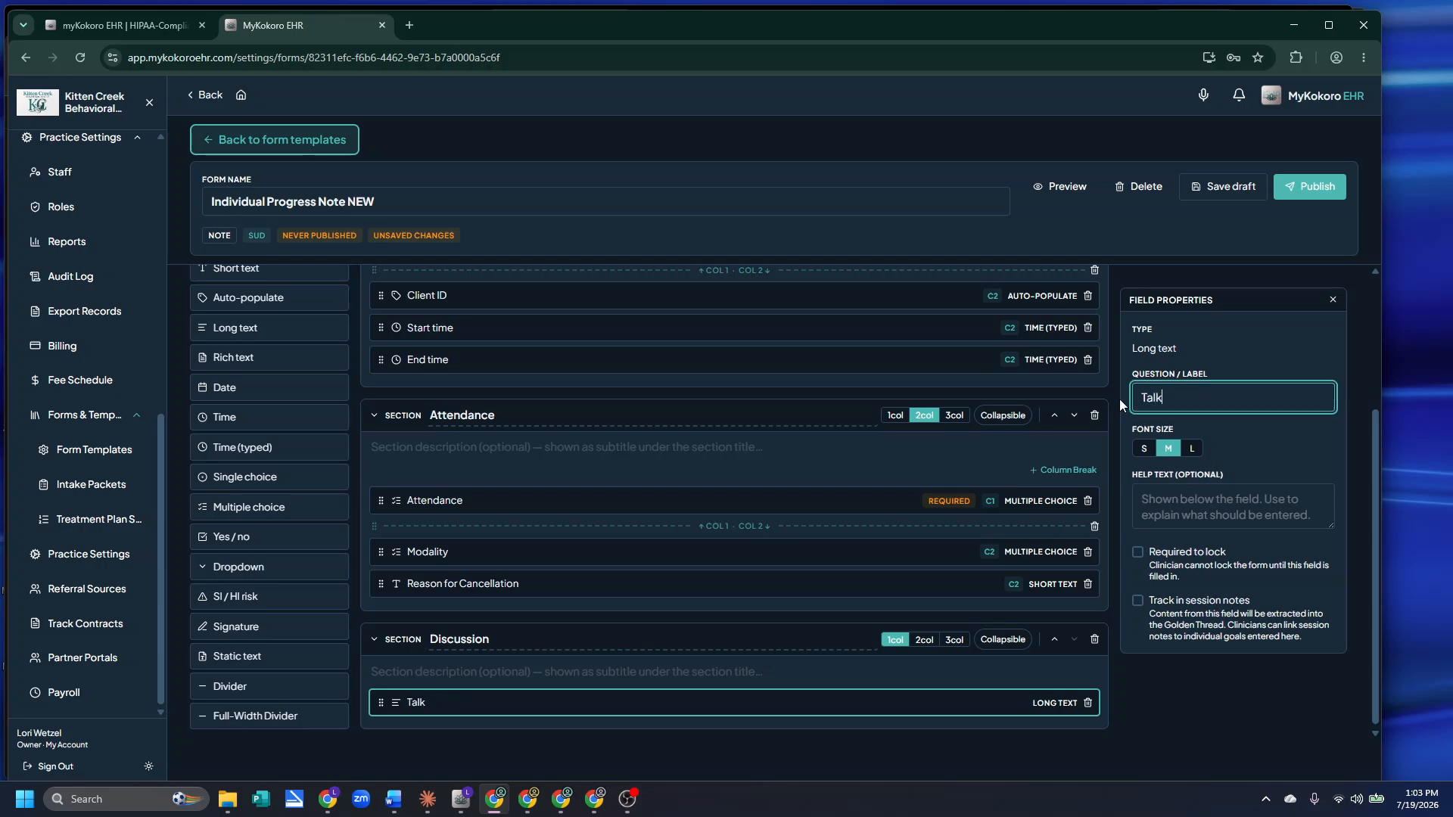
{"action": "type", "text": "ed about in session"}
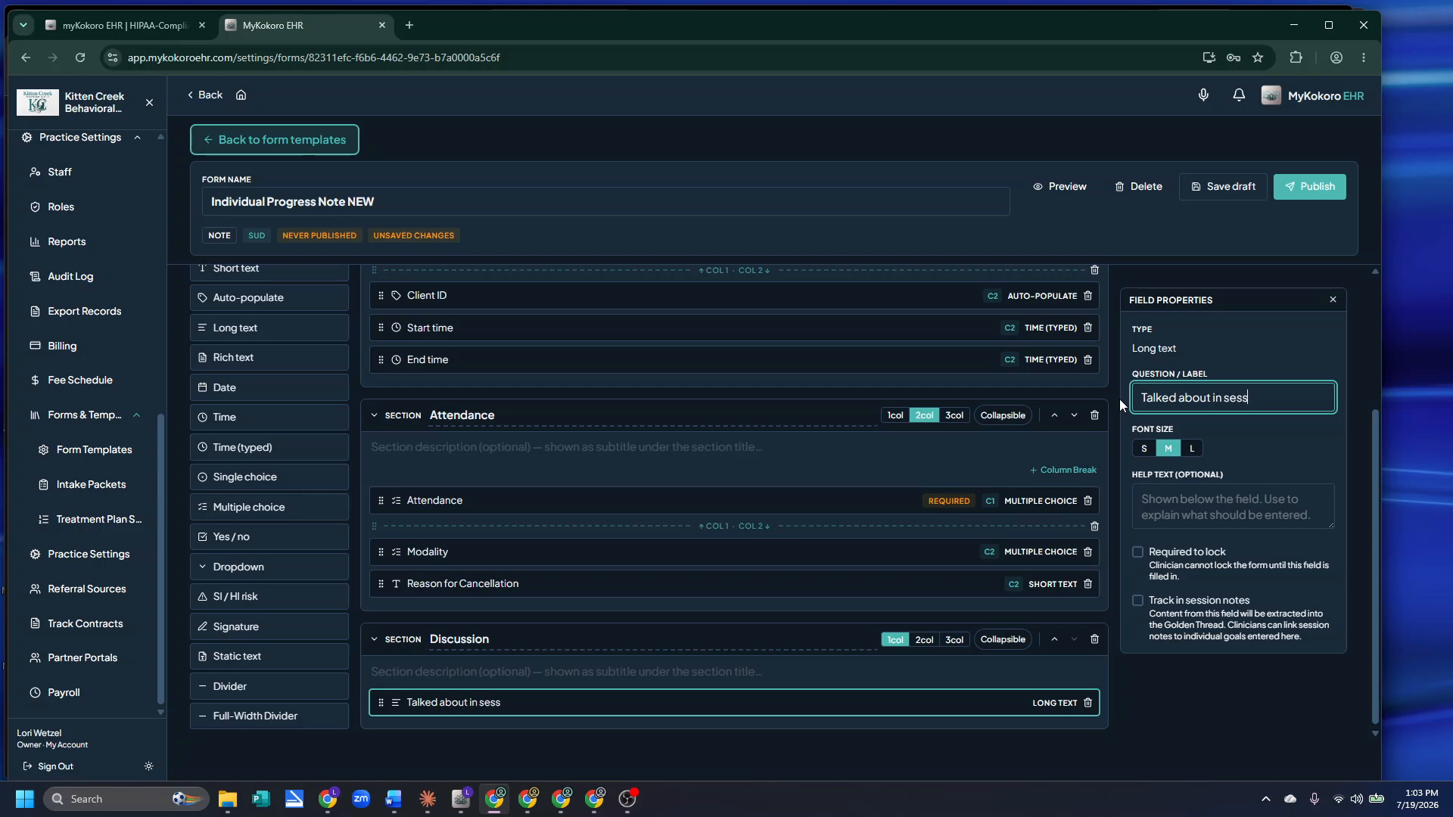
{"action": "left_click", "coordinate": [1138, 601]}
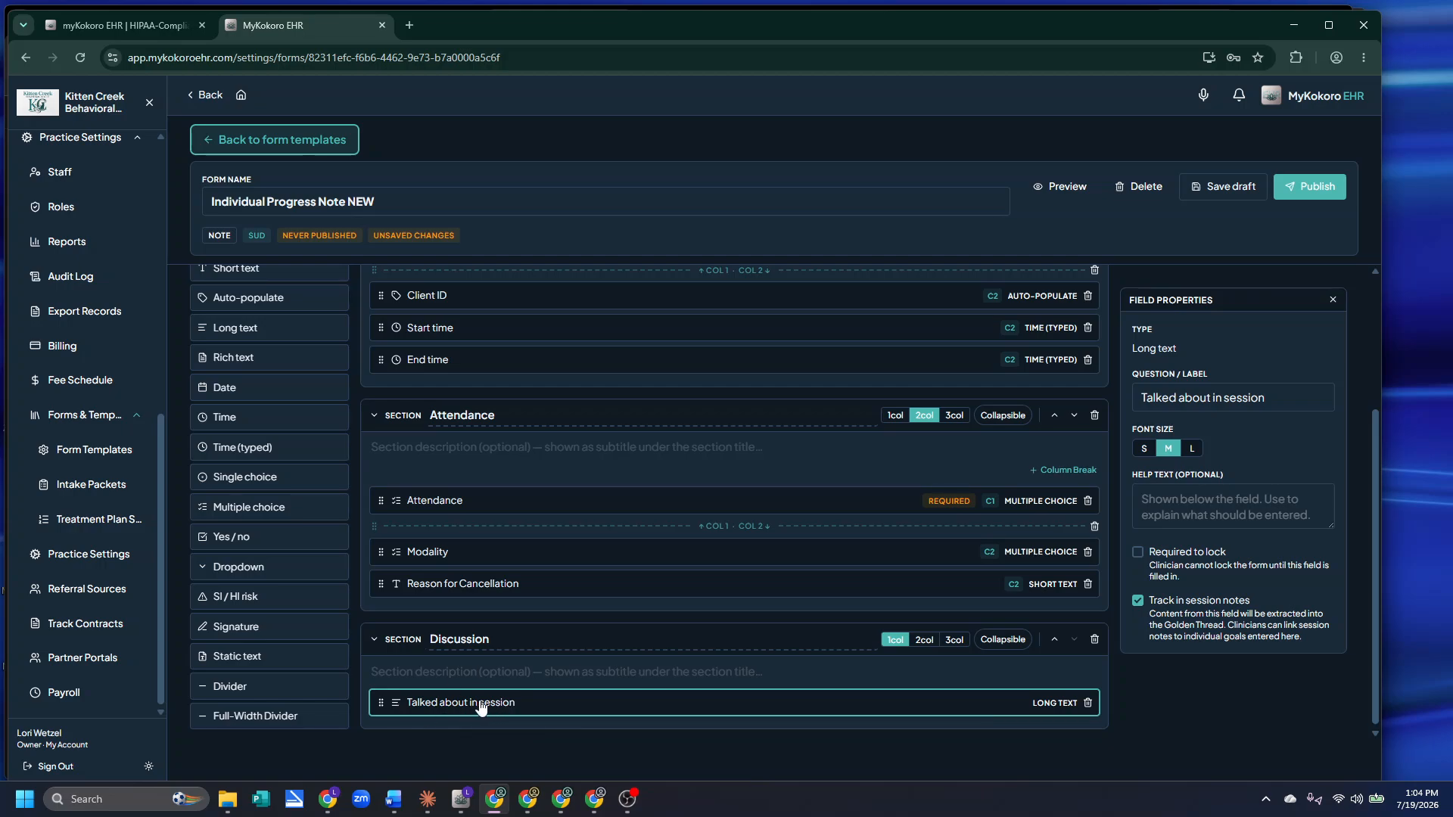
Add a new section below Discussion and name it "Assessment"
{"action": "scroll", "coordinate": [1219, 697], "scroll_direction": "down", "scroll_amount": 1}
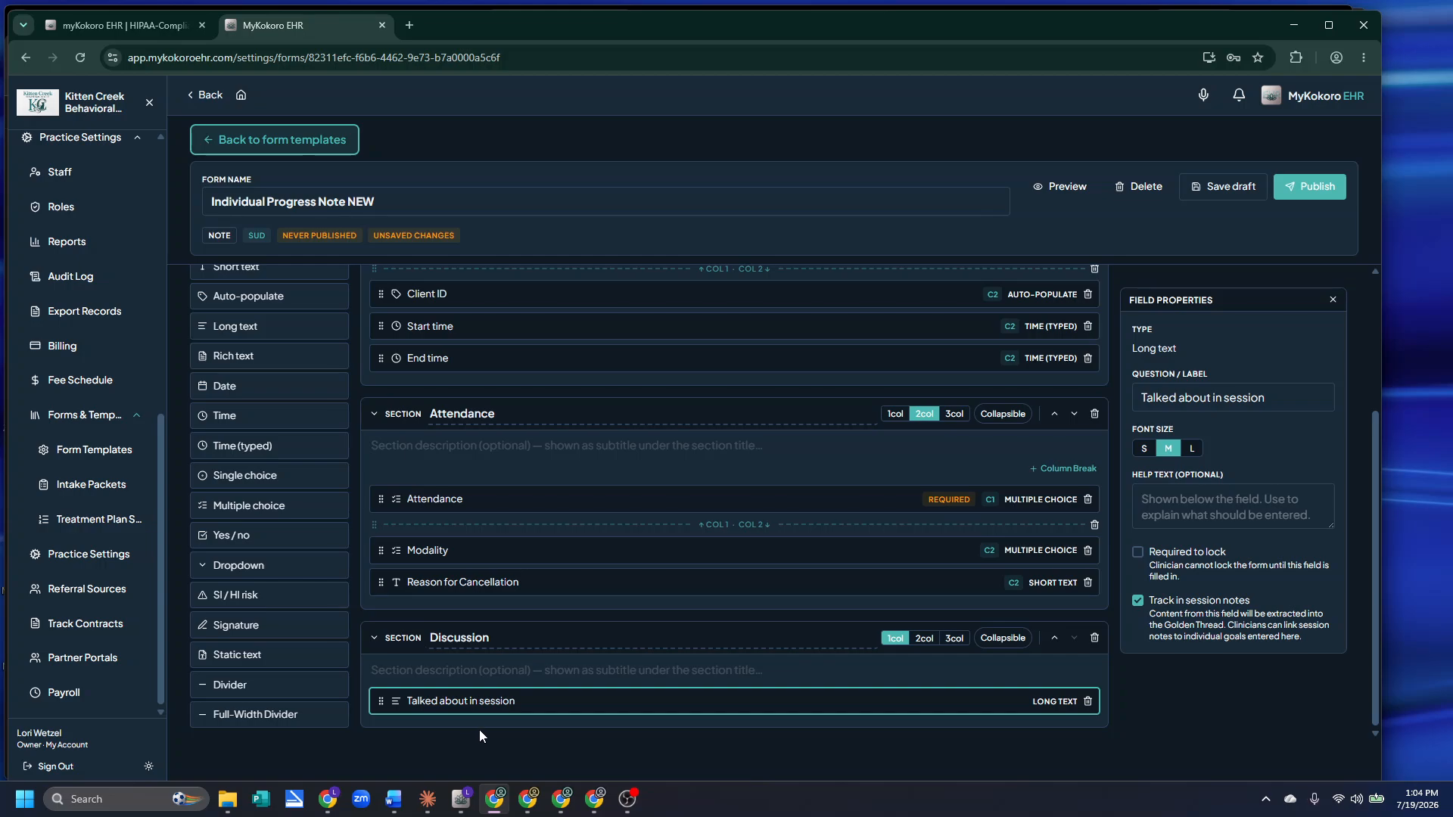
{"action": "scroll", "coordinate": [271, 377], "scroll_direction": "up", "scroll_amount": 2}
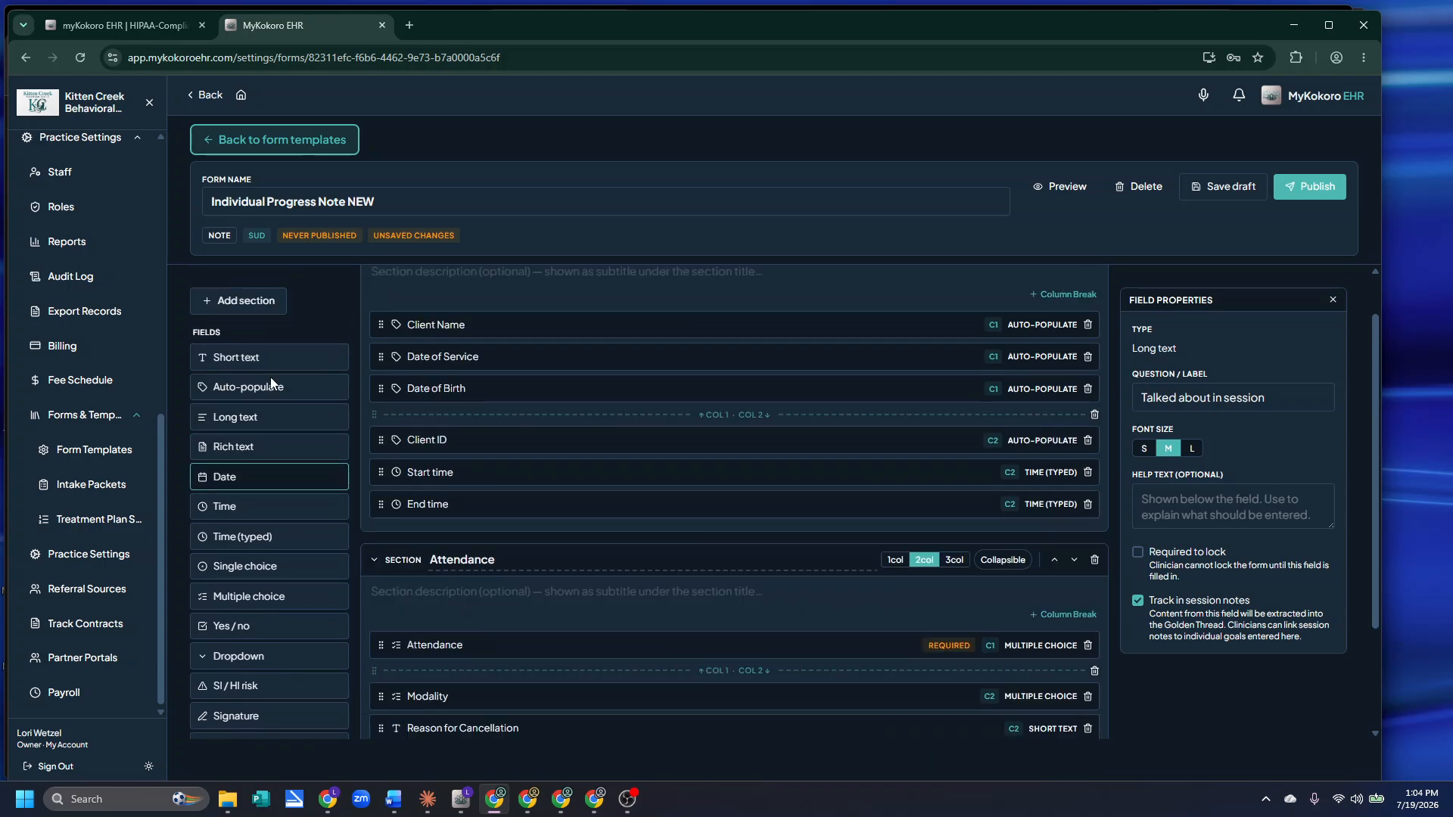
{"action": "scroll", "coordinate": [539, 542], "scroll_direction": "down", "scroll_amount": 4}
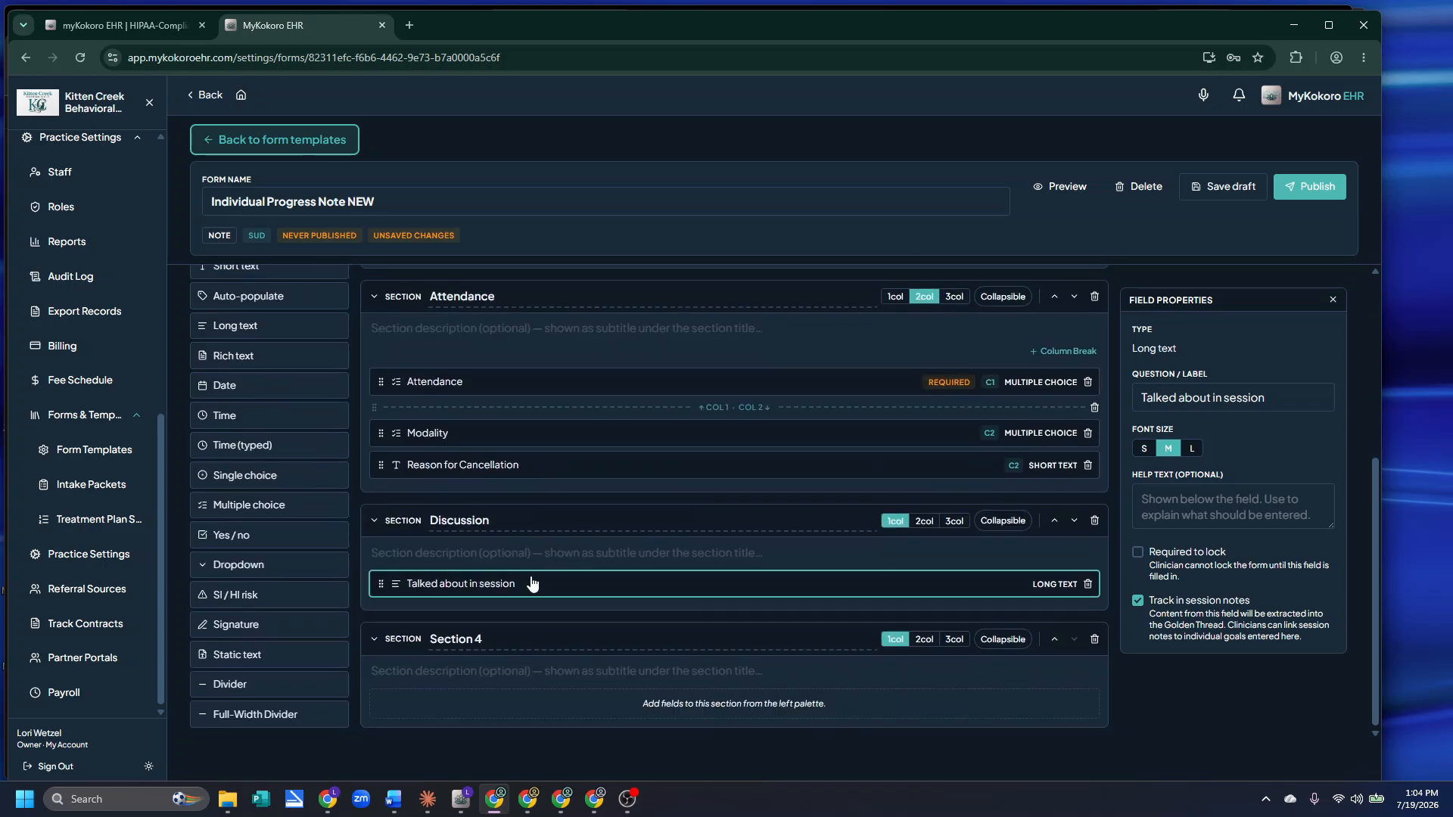
{"action": "left_click", "coordinate": [498, 633]}
{"action": "type", "text": "A"}
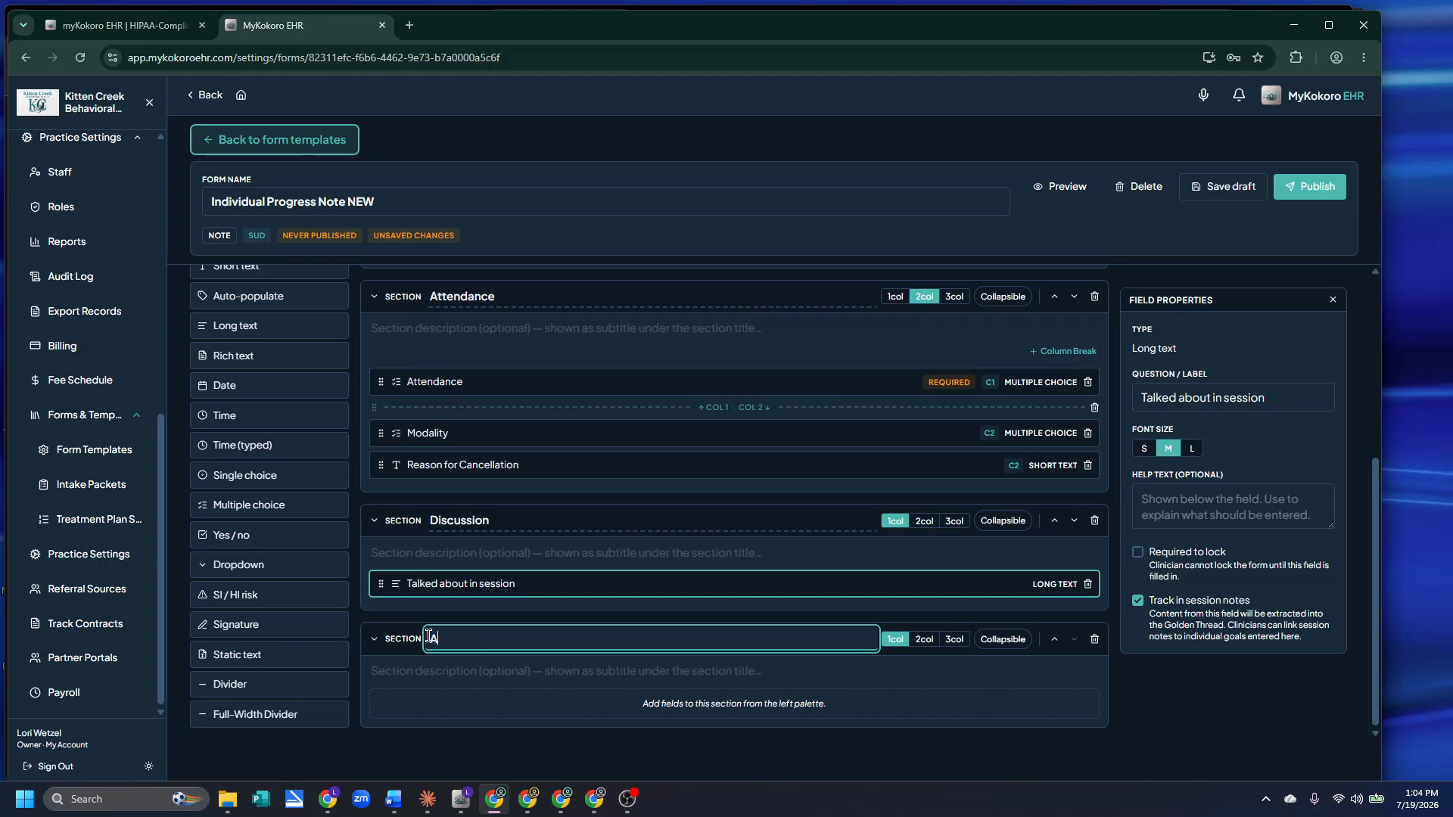
{"action": "type", "text": "ssessment"}
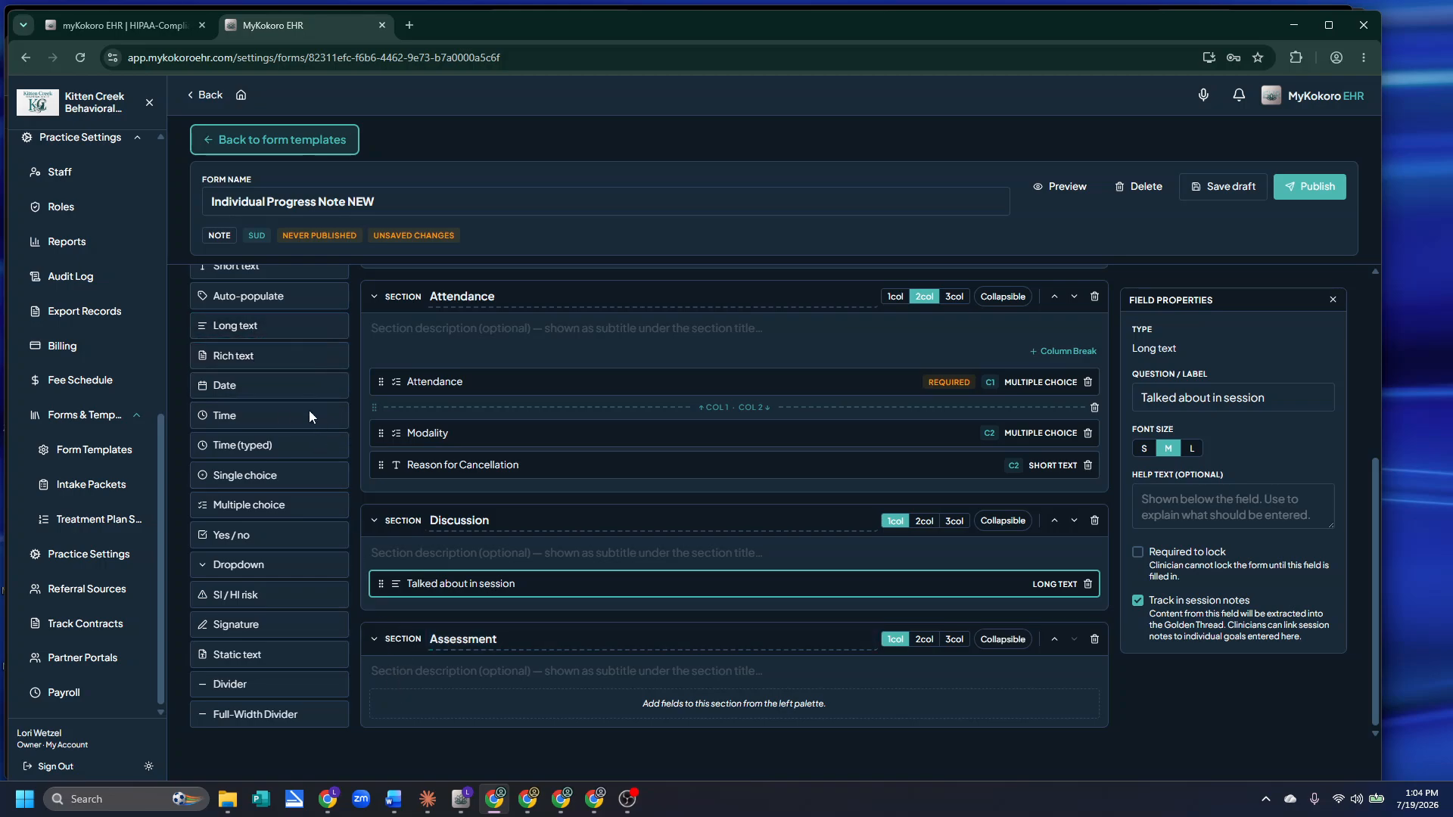
Add a Long text field labelled "Affect" to the Assessment section
{"action": "left_click", "coordinate": [267, 330]}
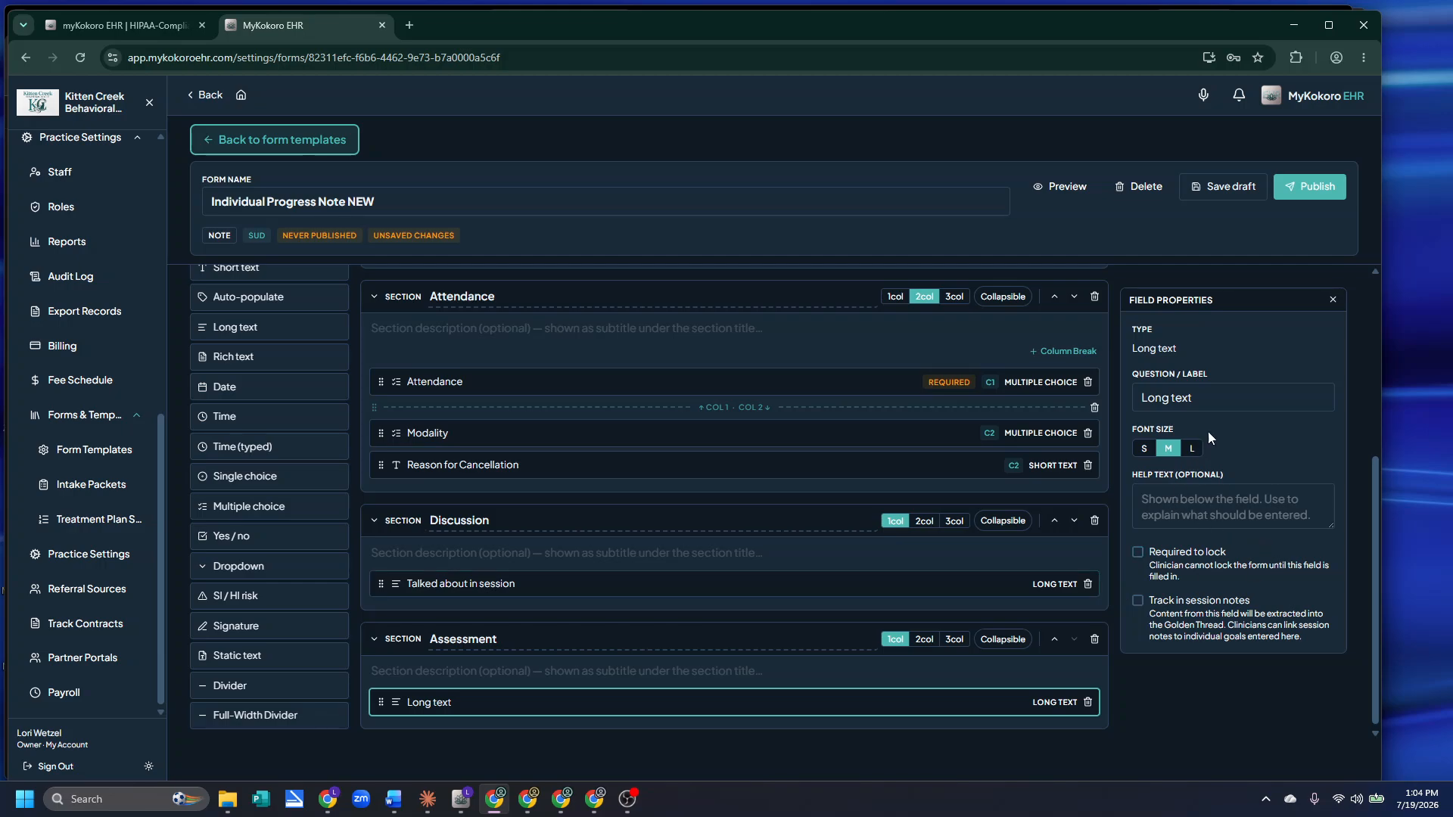
{"action": "left_click_drag", "start_coordinate": [1202, 400], "coordinate": [1098, 401]}
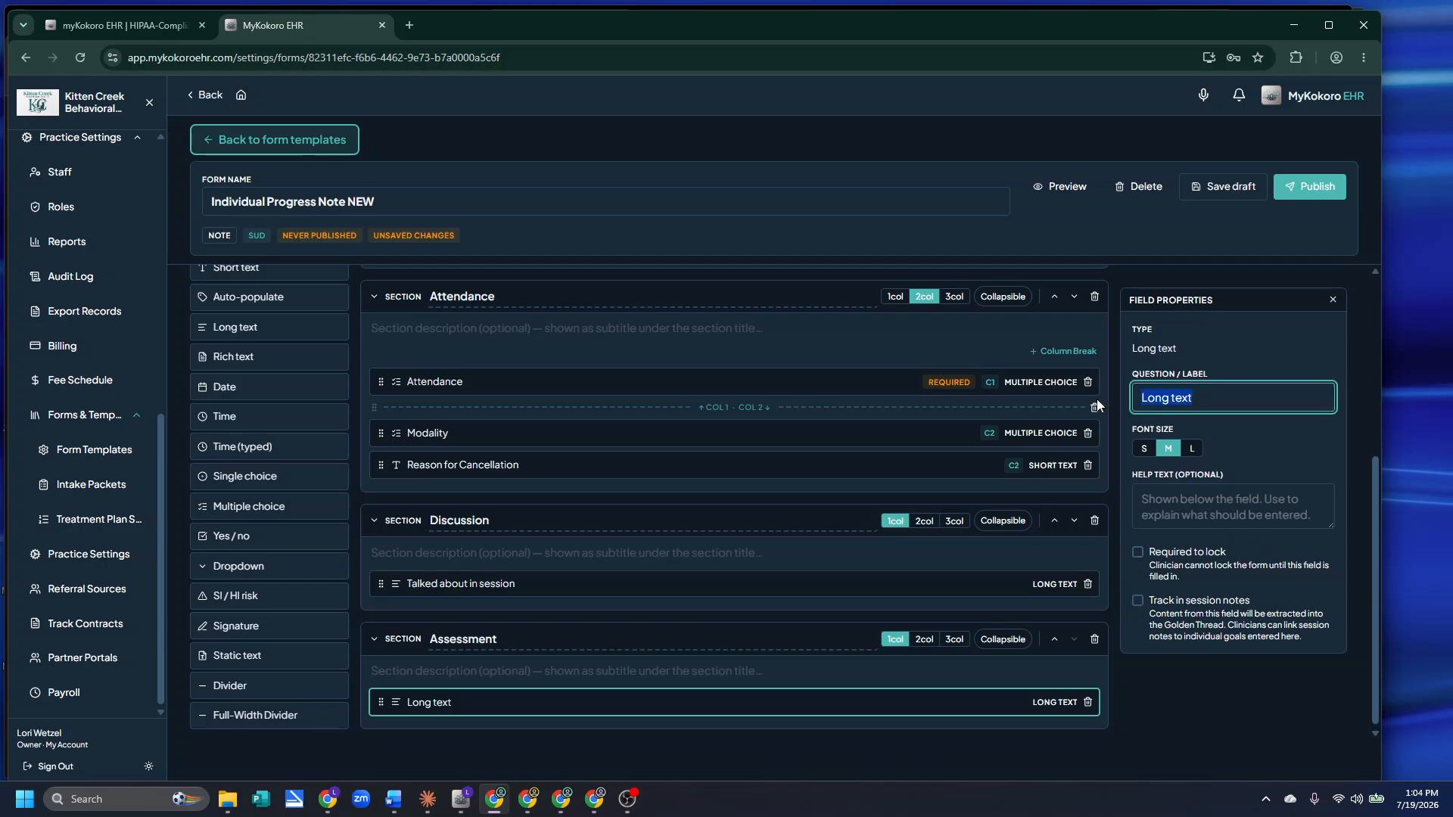
{"action": "type", "text": "Affect"}
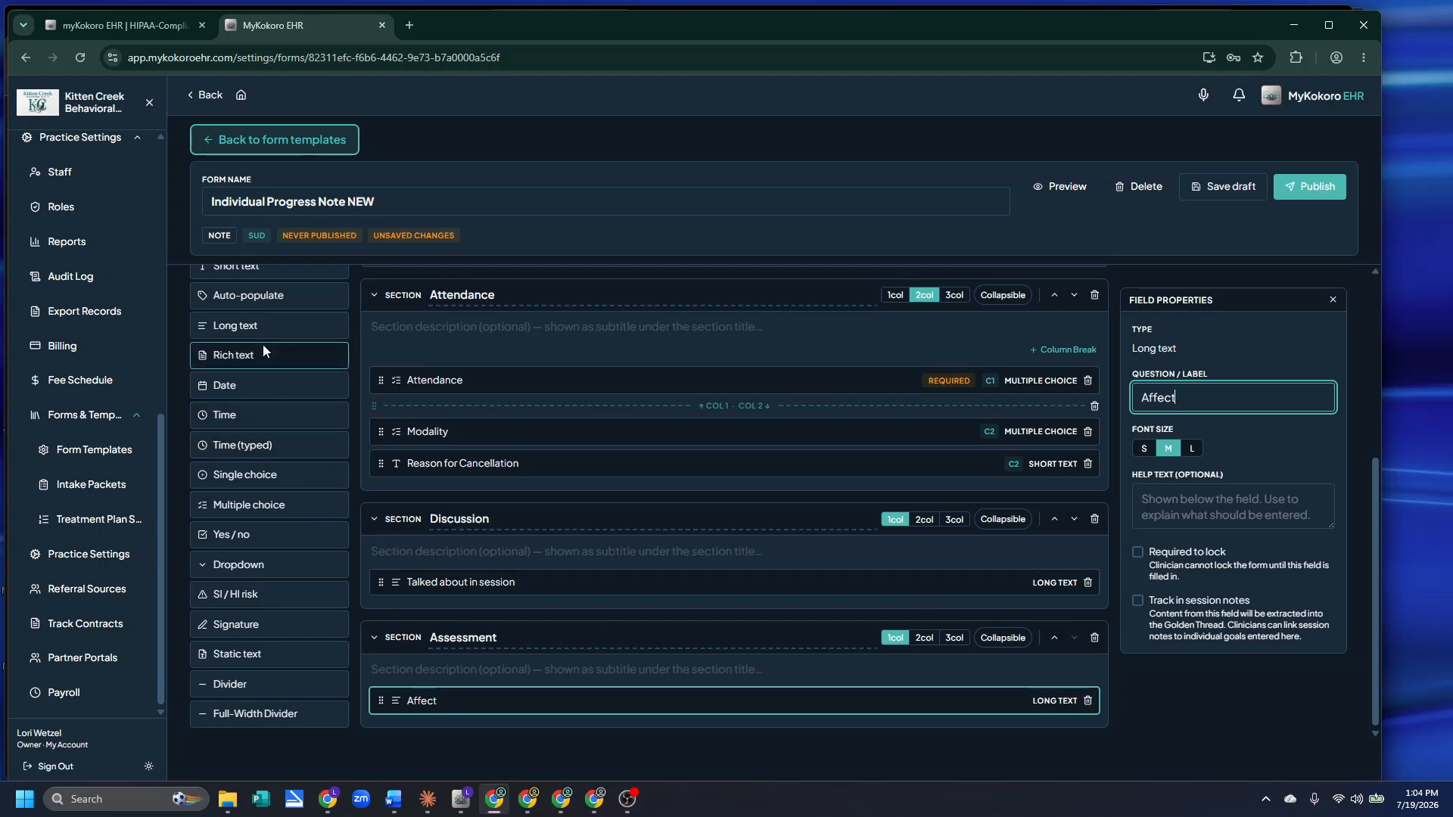
{"action": "left_click", "coordinate": [258, 325]}
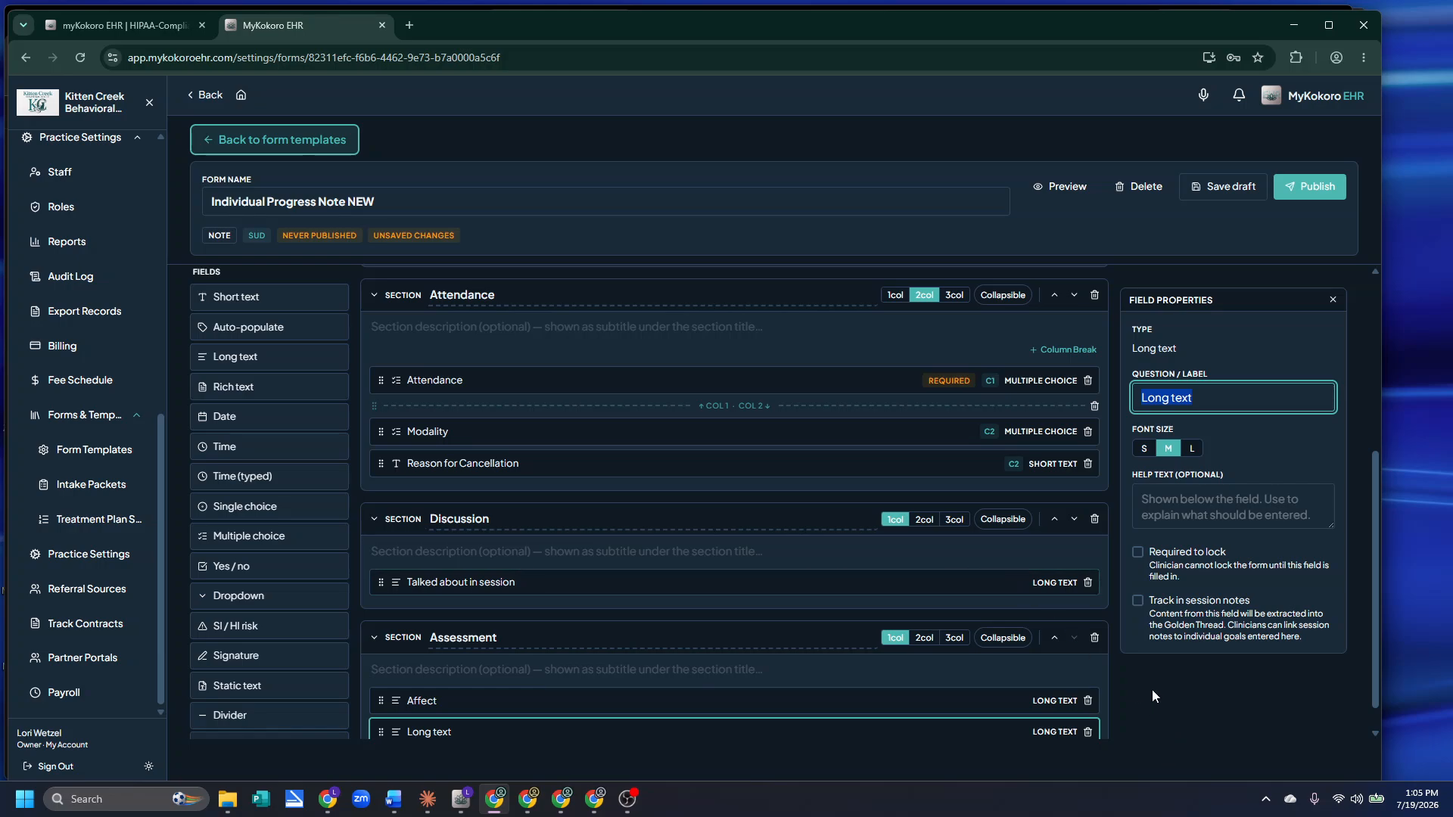
{"action": "scroll", "coordinate": [1060, 682], "scroll_direction": "down", "scroll_amount": 1}
{"action": "left_click", "coordinate": [1088, 701]}
{"action": "left_click", "coordinate": [828, 463]}
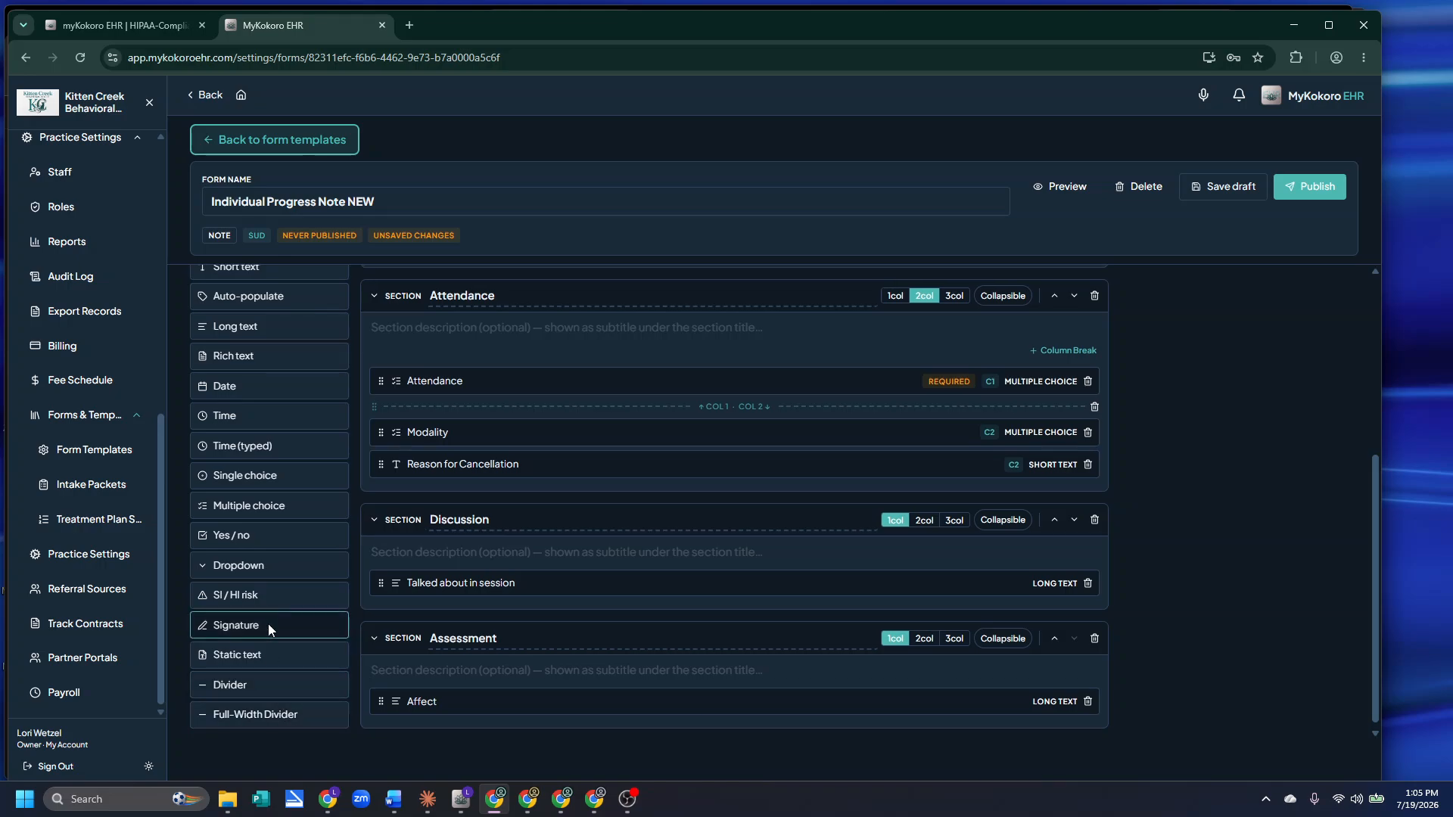
Add an SI / HI risk field below Affect in the Assessment section and check it in the form preview
{"action": "scroll", "coordinate": [268, 620], "scroll_direction": "up", "scroll_amount": 1}
{"action": "scroll", "coordinate": [271, 439], "scroll_direction": "down", "scroll_amount": 3}
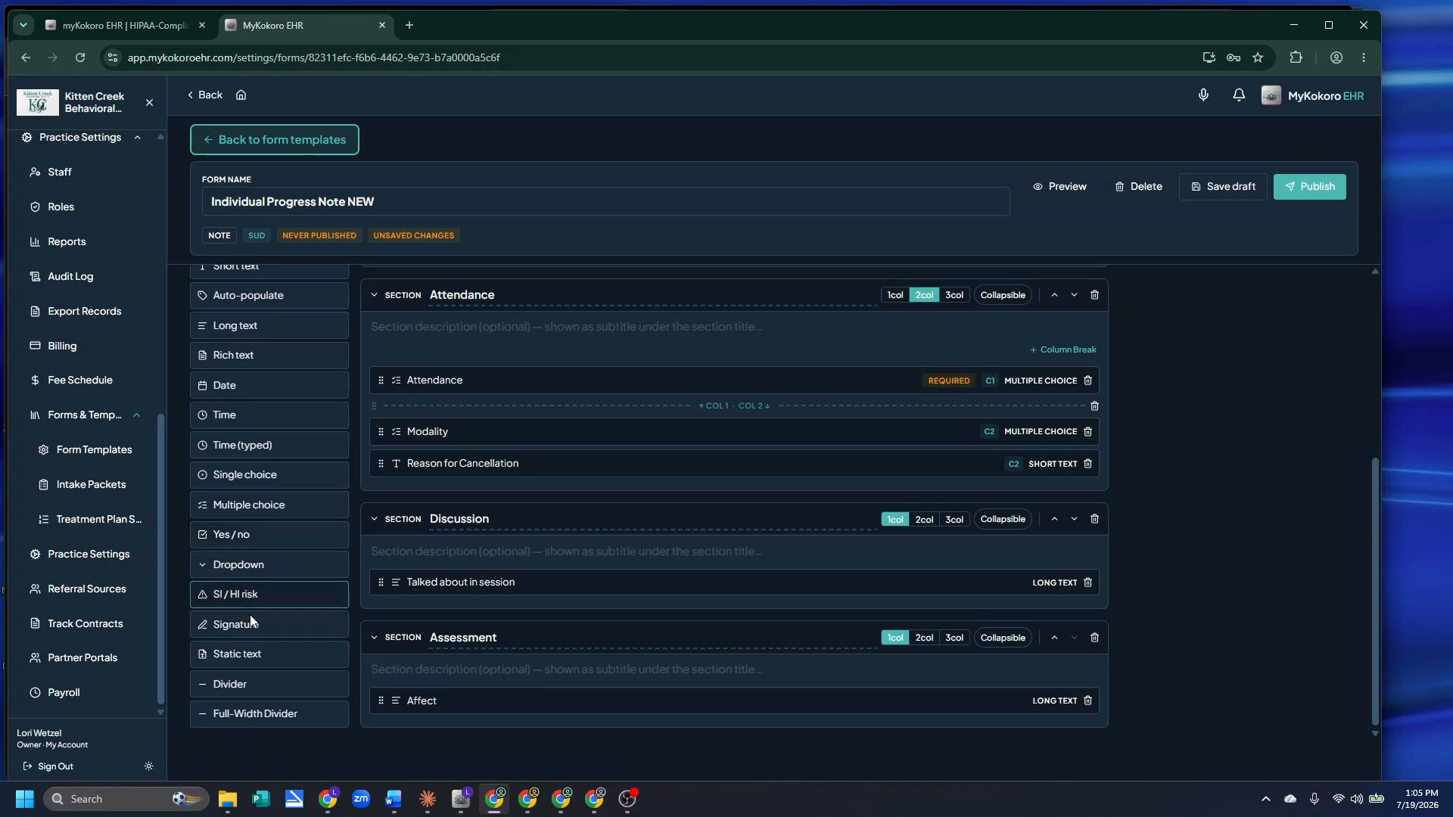
{"action": "left_click", "coordinate": [254, 595]}
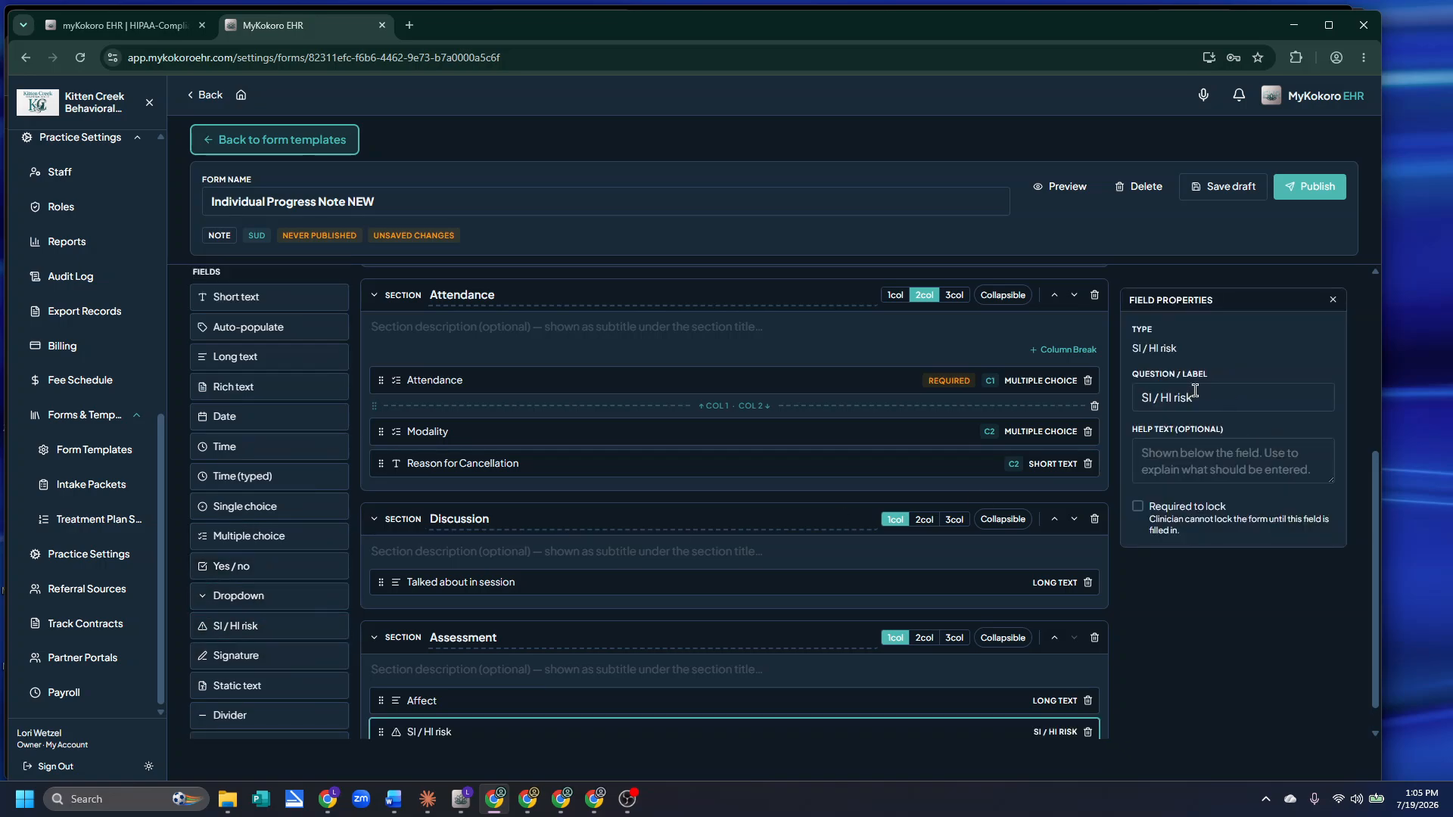
{"action": "scroll", "coordinate": [615, 592], "scroll_direction": "down", "scroll_amount": 1}
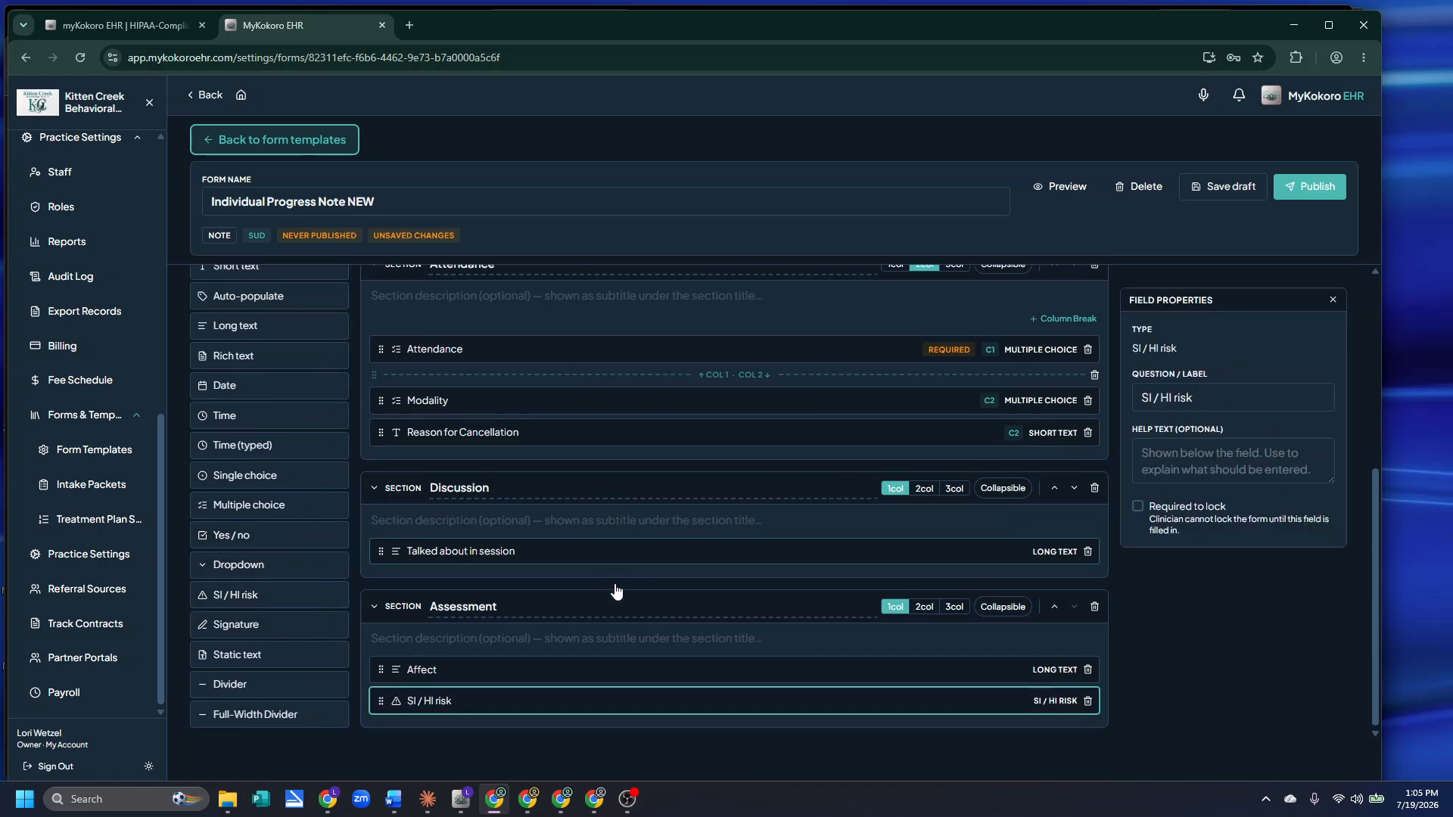
{"action": "left_click", "coordinate": [1054, 186]}
{"action": "scroll", "coordinate": [560, 575], "scroll_direction": "down", "scroll_amount": 2}
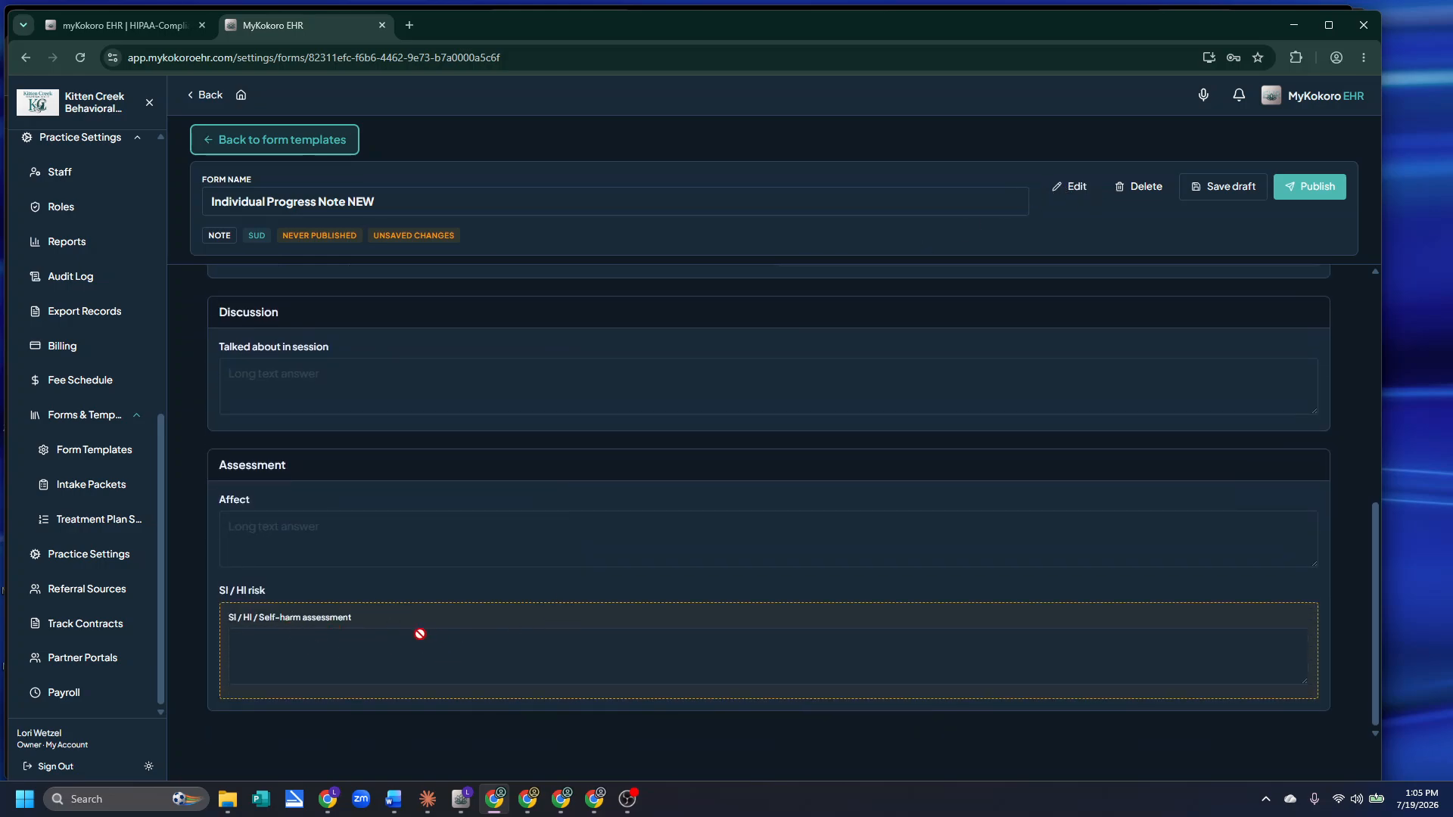
{"action": "left_click", "coordinate": [1078, 189]}
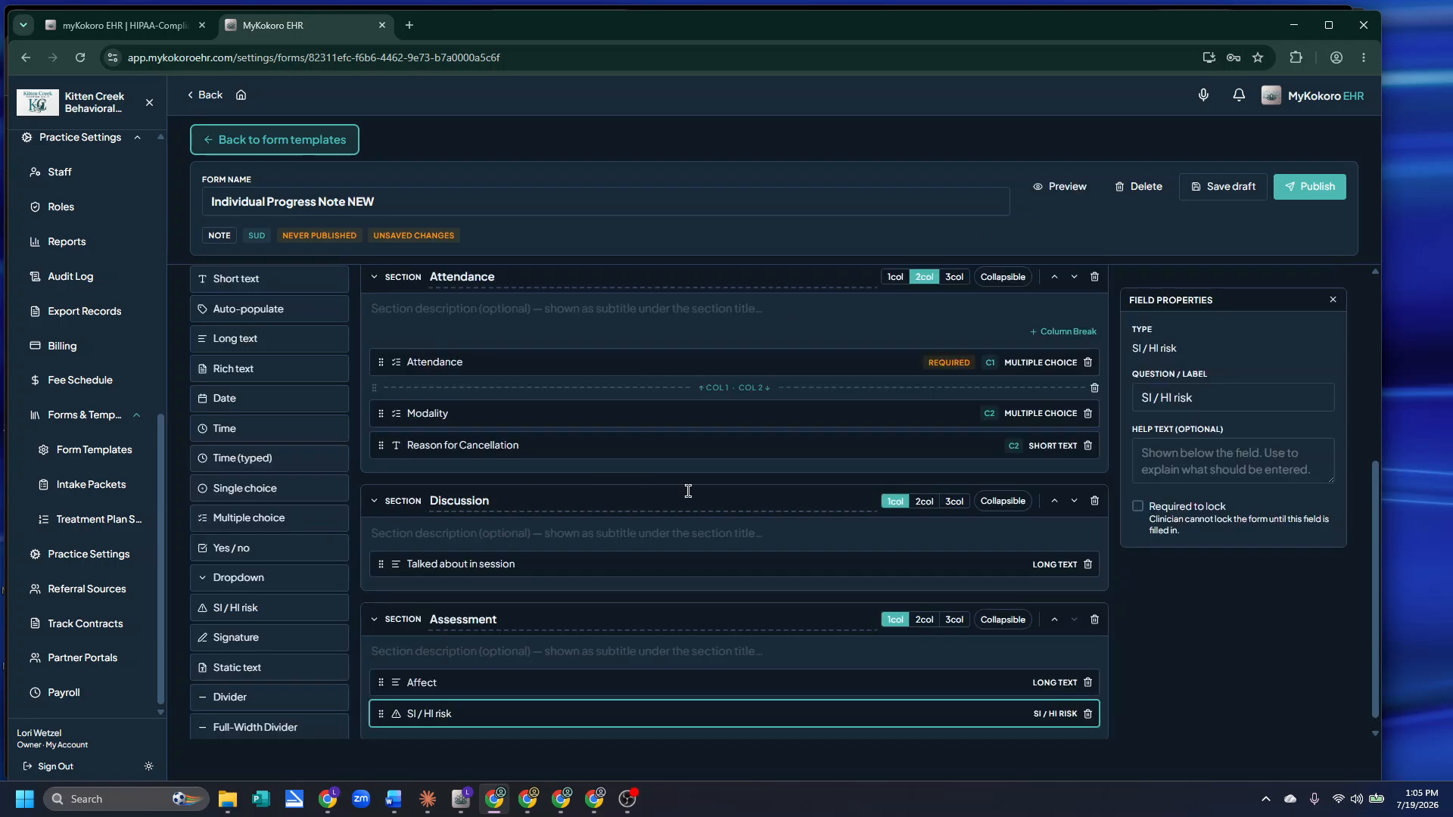
Set the Assessment section to a two-column layout and preview the Affect and SI / HI risk fields
{"action": "left_click", "coordinate": [923, 619]}
{"action": "left_click", "coordinate": [1078, 189]}
{"action": "scroll", "coordinate": [648, 492], "scroll_direction": "down", "scroll_amount": 1}
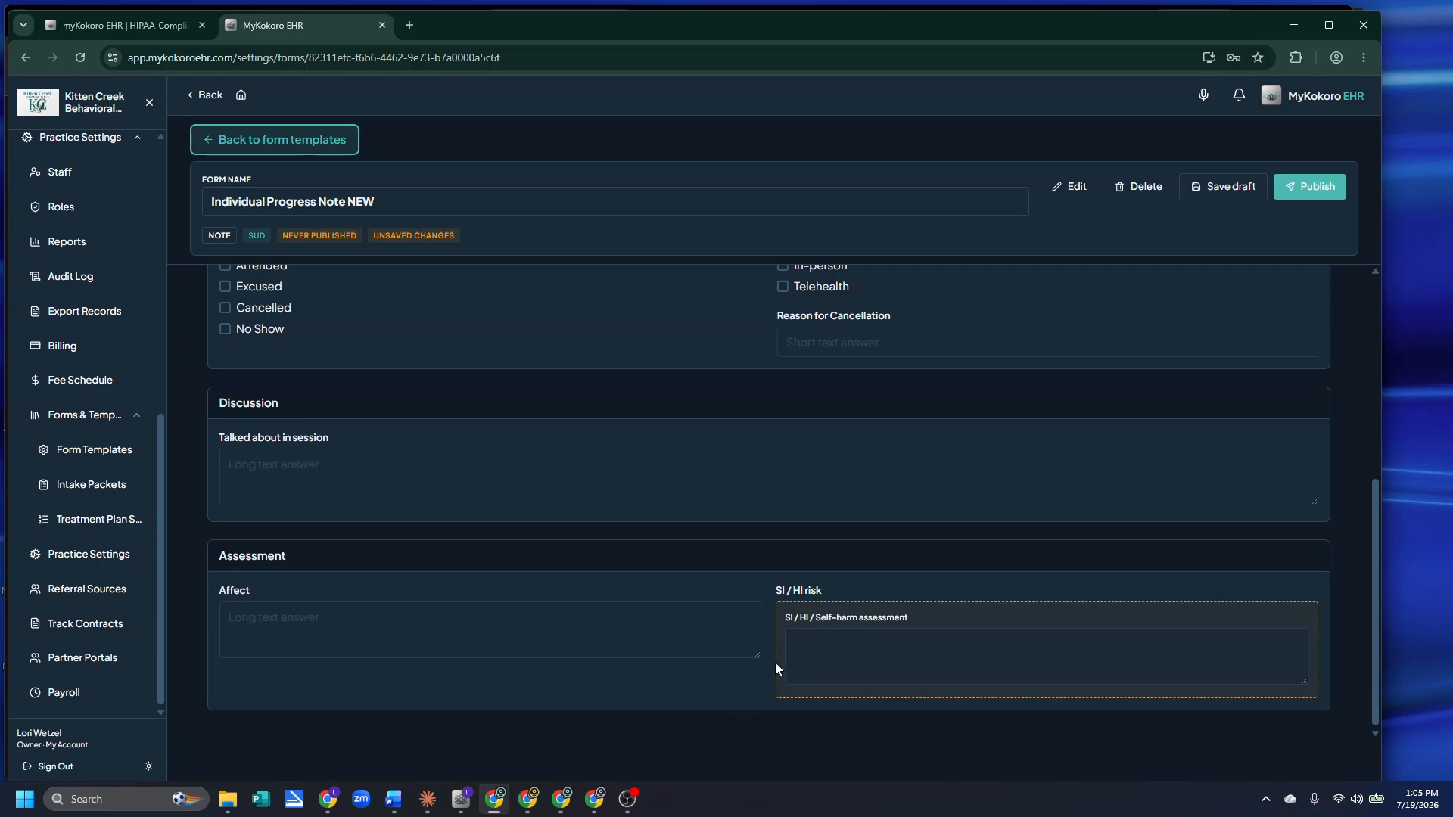
Add a Short text field labelled "obsticals" to the Assessment section and check it in the form preview
{"action": "mouse_move", "coordinate": [757, 652]}
{"action": "left_mouse_down"}
{"action": "mouse_move", "coordinate": [760, 684]}
{"action": "mouse_move", "coordinate": [756, 670]}
{"action": "left_mouse_up"}
{"action": "left_click", "coordinate": [1074, 189]}
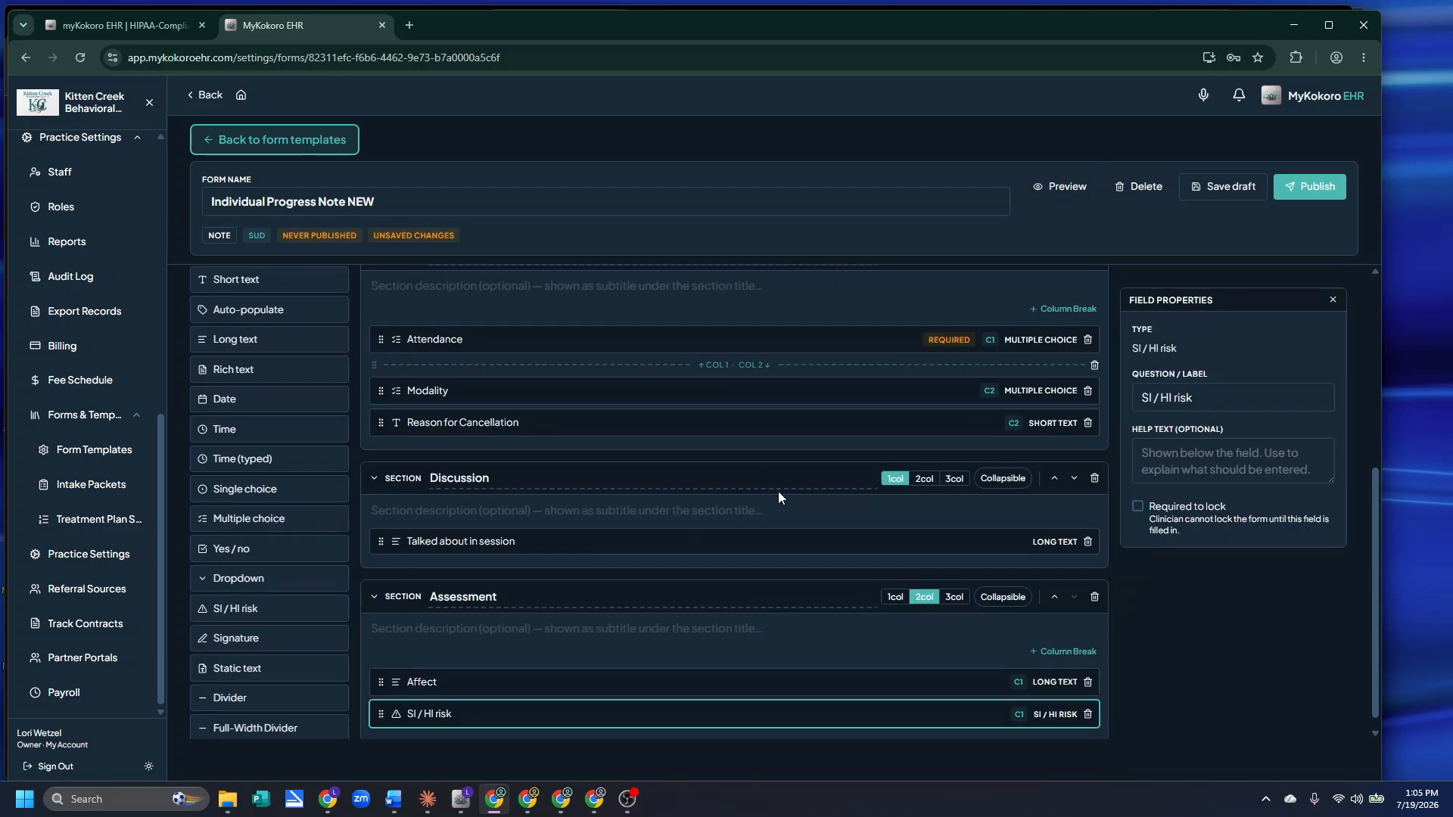
{"action": "scroll", "coordinate": [757, 493], "scroll_direction": "down", "scroll_amount": 1}
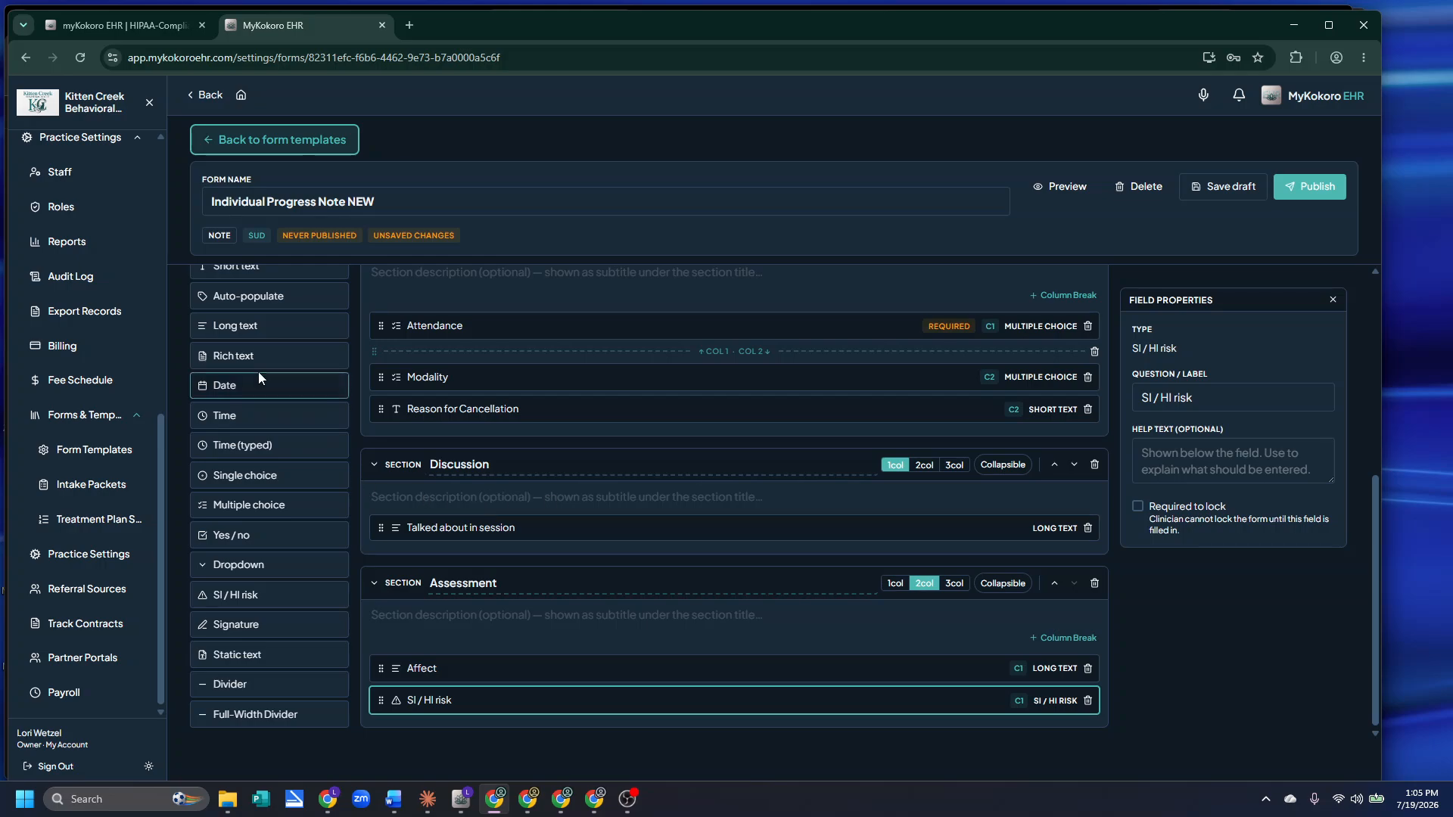
{"action": "scroll", "coordinate": [258, 333], "scroll_direction": "up", "scroll_amount": 1}
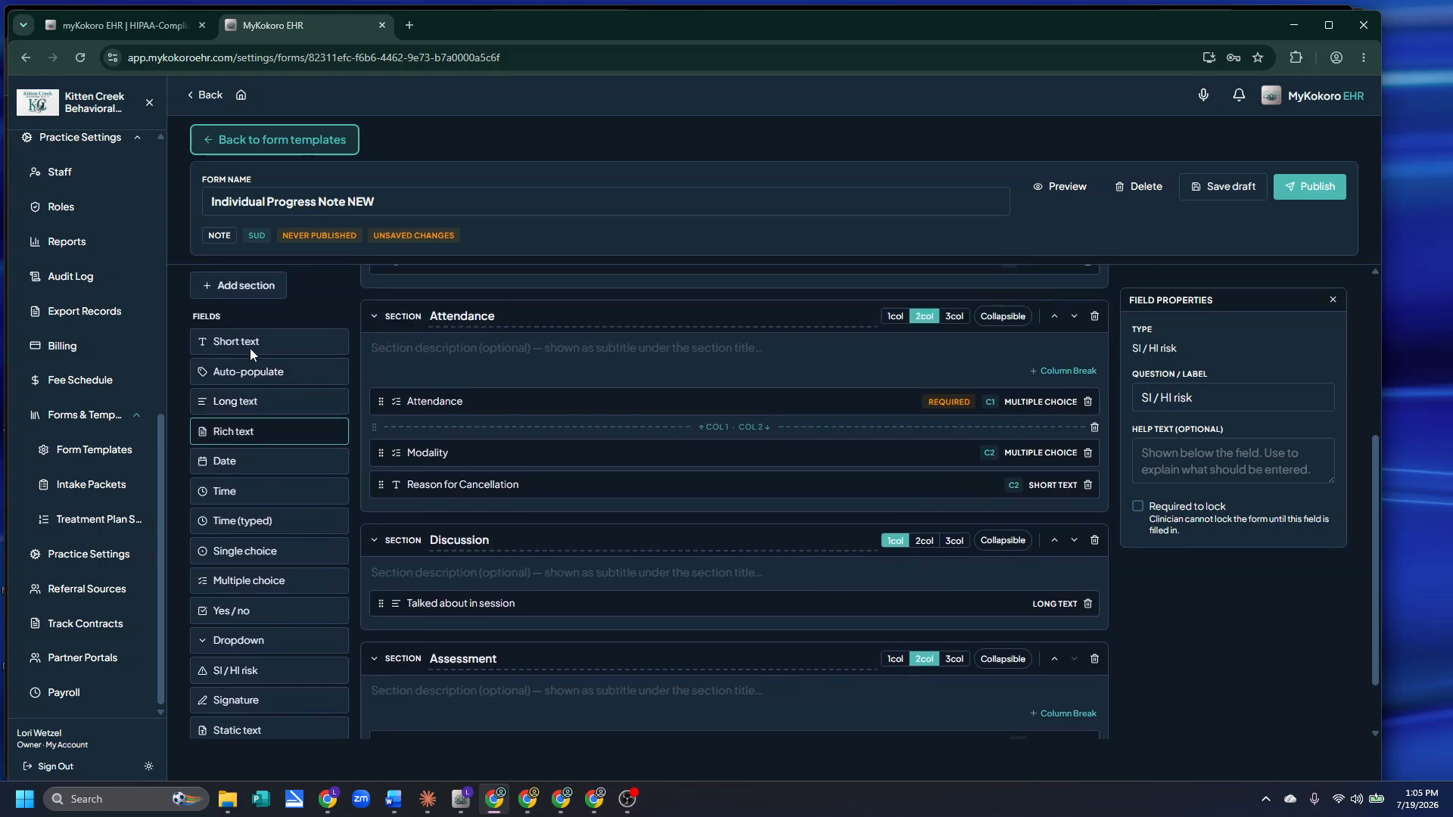
{"action": "left_click", "coordinate": [270, 339]}
{"action": "left_click_drag", "start_coordinate": [1224, 398], "coordinate": [1128, 399]}
{"action": "type", "text": "obs"}
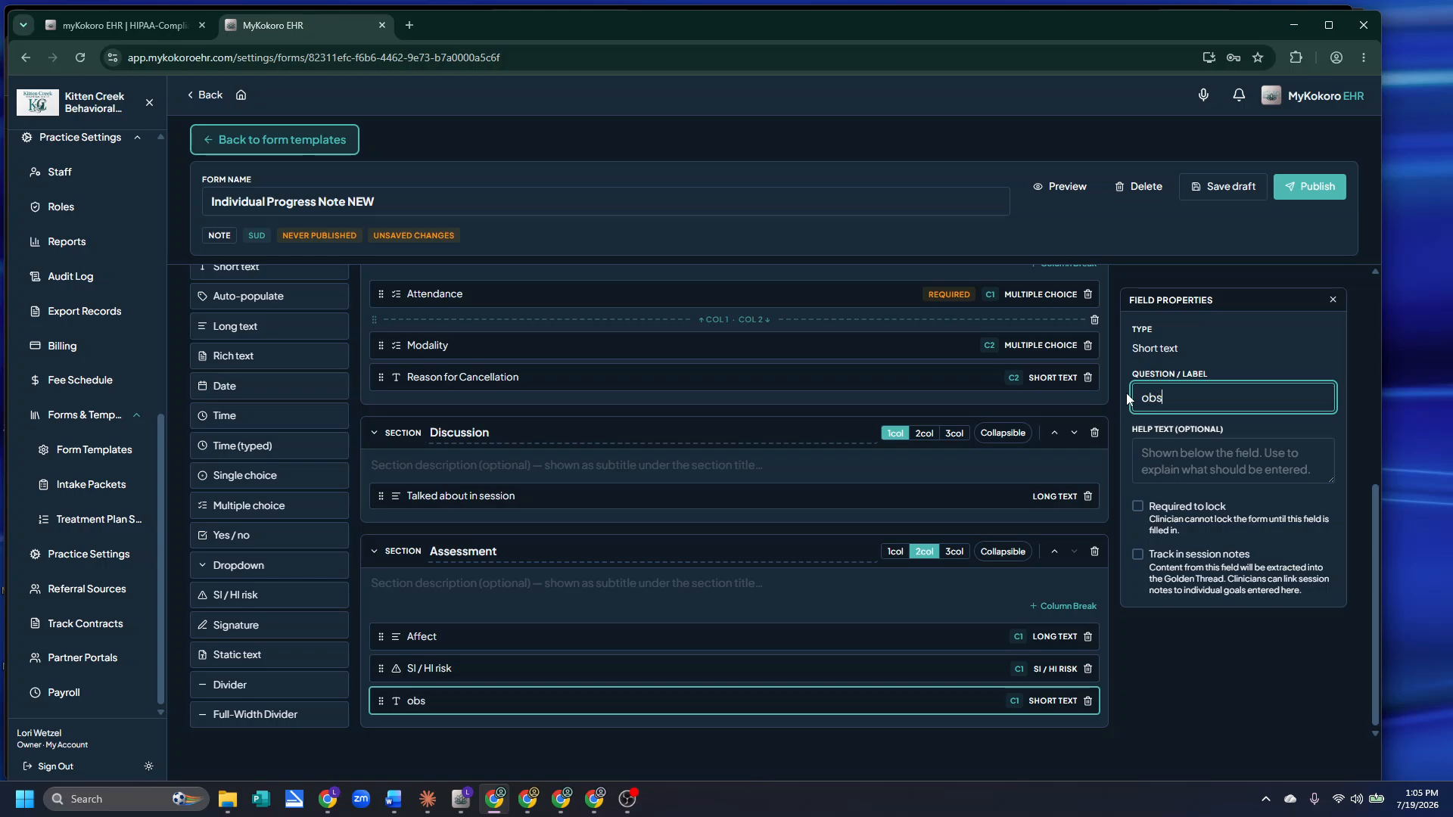
{"action": "type", "text": "ticals"}
{"action": "left_click", "coordinate": [1060, 185]}
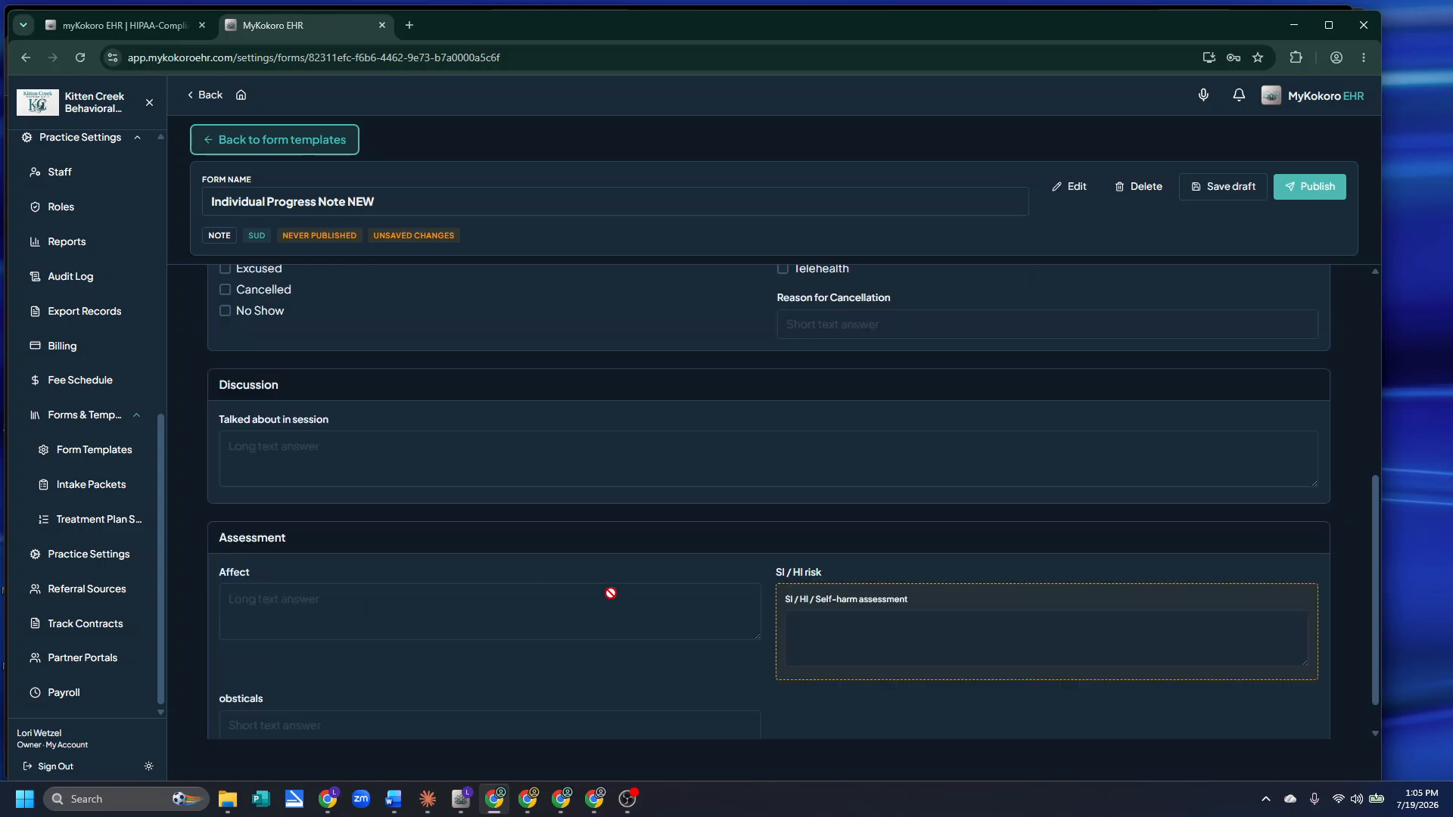
{"action": "scroll", "coordinate": [610, 594], "scroll_direction": "down", "scroll_amount": 2}
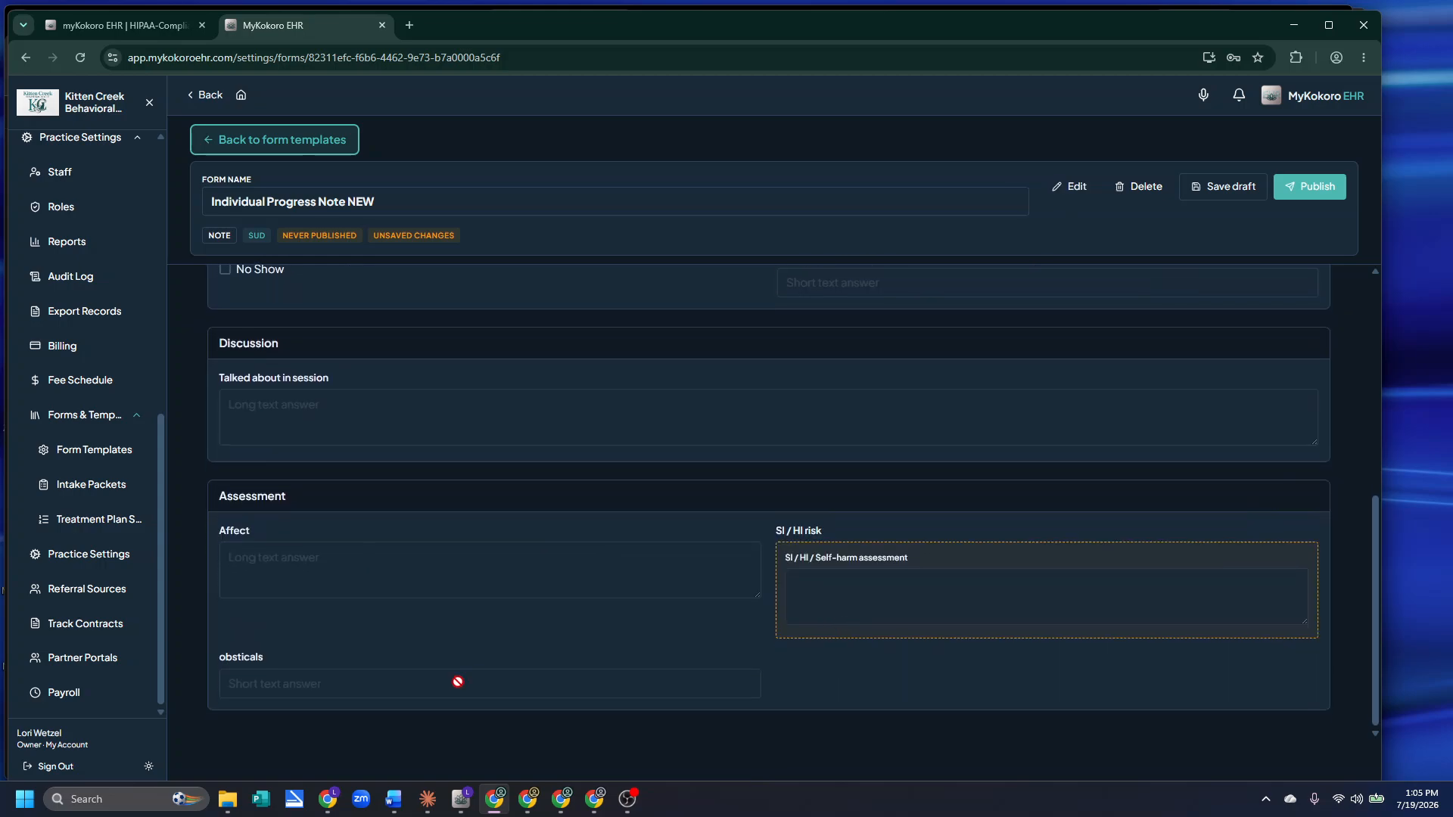
Return to editing and add a new section below Assessment named "Plan" with a two-column layout
{"action": "left_click", "coordinate": [1069, 188]}
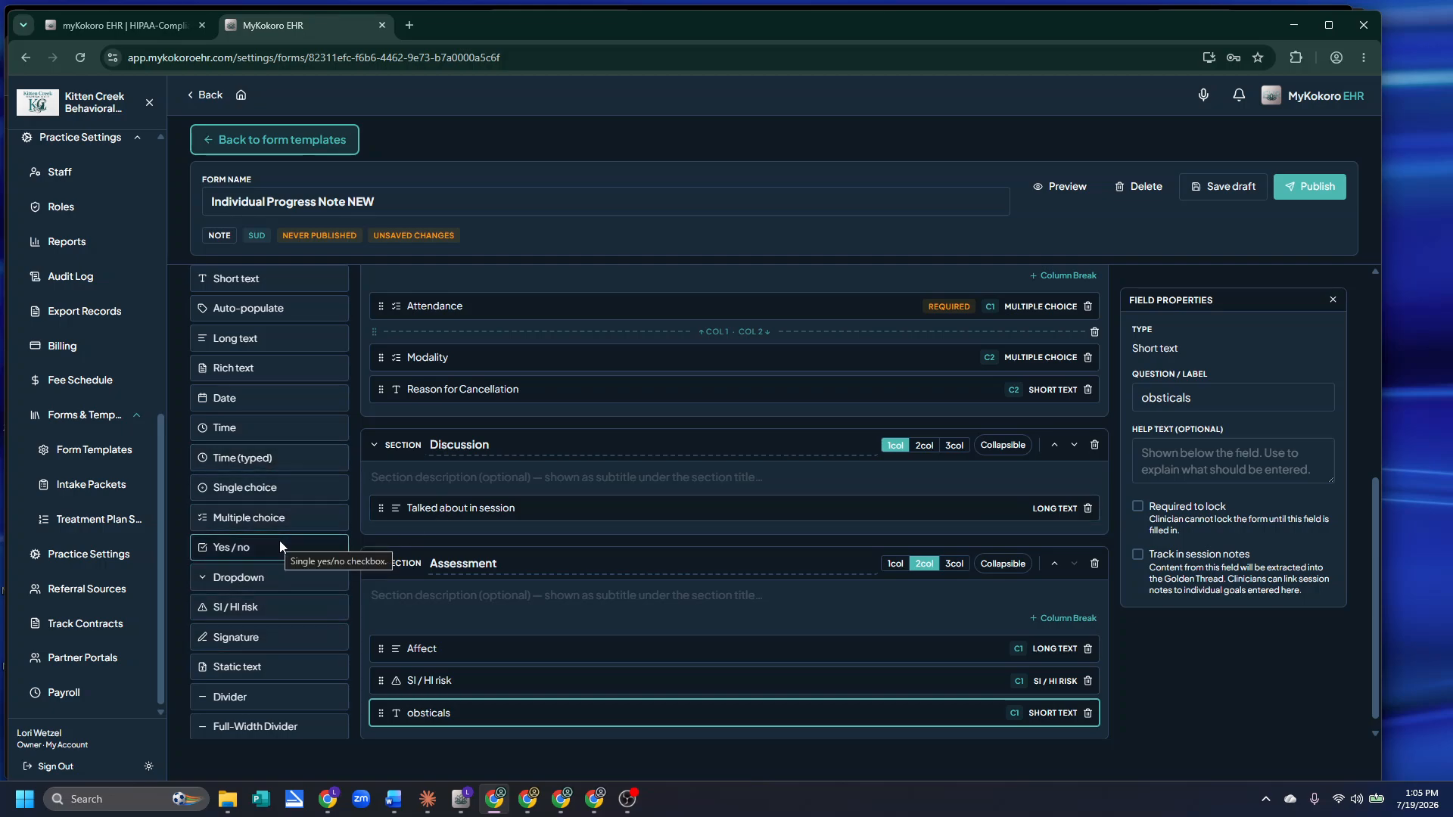
{"action": "scroll", "coordinate": [590, 394], "scroll_direction": "down", "scroll_amount": 1}
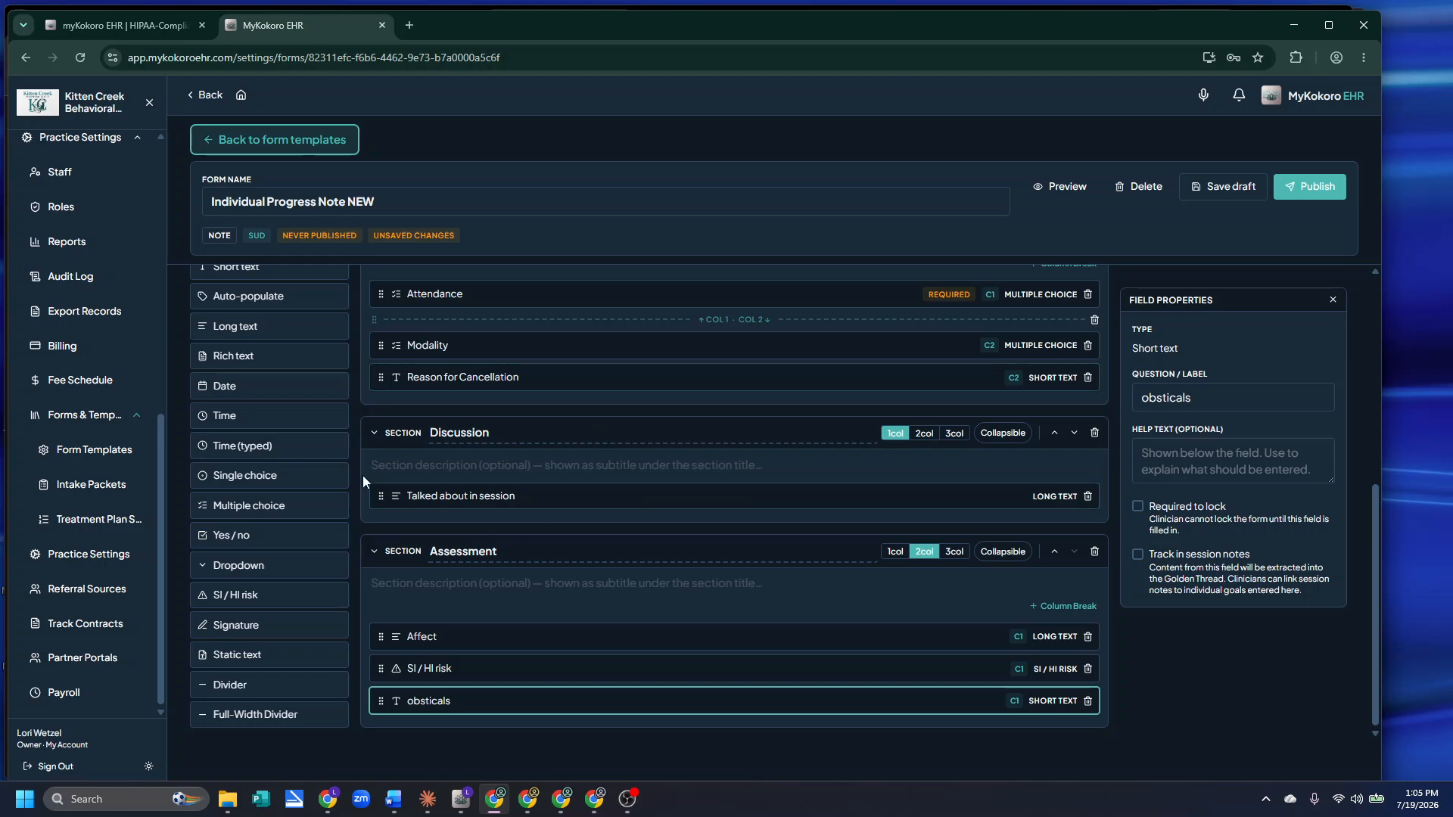
{"action": "scroll", "coordinate": [292, 398], "scroll_direction": "up", "scroll_amount": 1}
{"action": "left_click", "coordinate": [259, 309]}
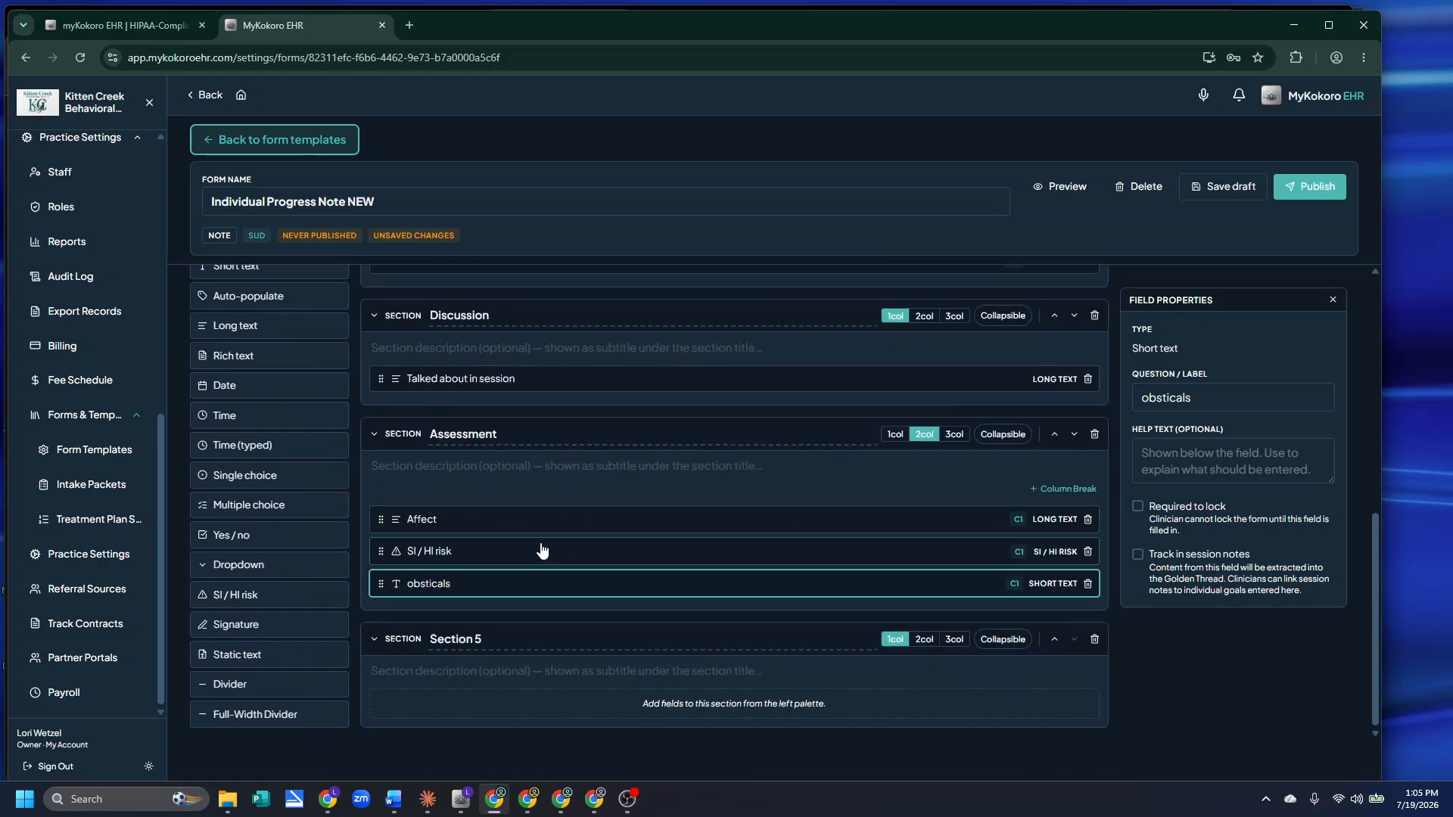
{"action": "left_click", "coordinate": [530, 639]}
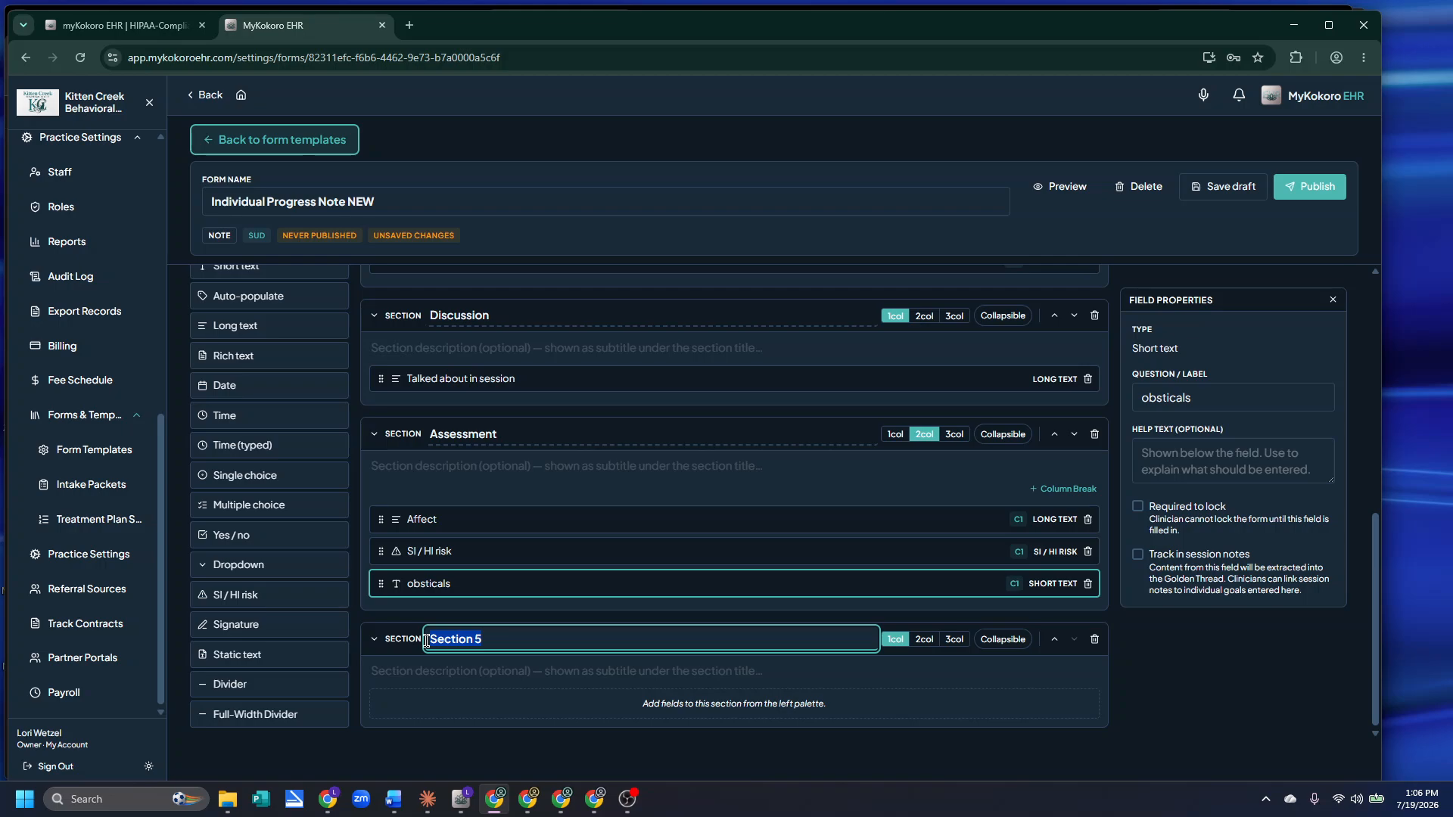
{"action": "type", "text": "Olan"}
{"action": "key", "text": "BackSpace"}
{"action": "key", "text": "BackSpace"}
{"action": "key", "text": "BackSpace"}
{"action": "key", "text": "BackSpace"}
{"action": "type", "text": "Plan"}
{"action": "left_click", "coordinate": [923, 639]}
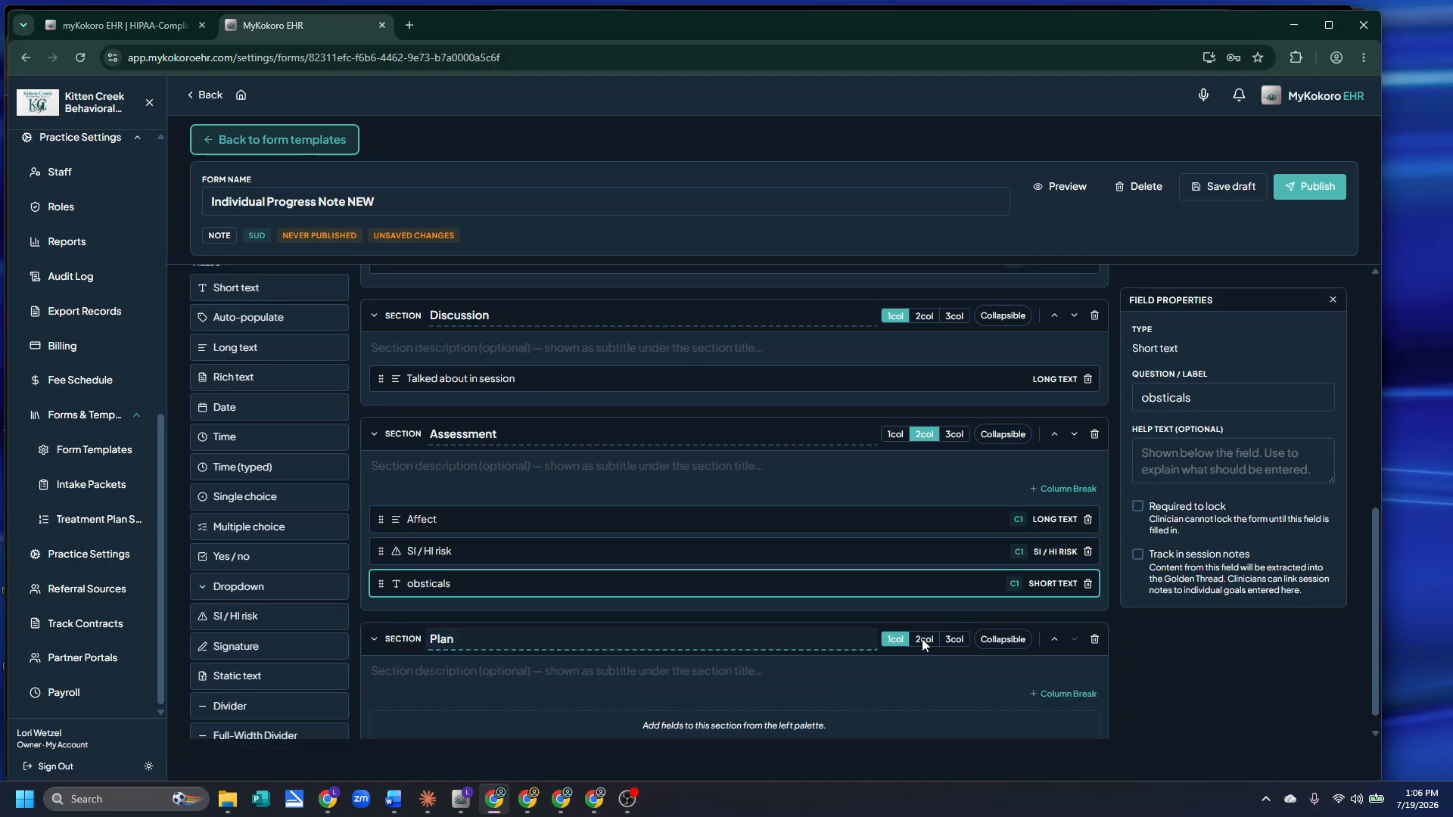
{"action": "scroll", "coordinate": [530, 620], "scroll_direction": "down", "scroll_amount": 1}
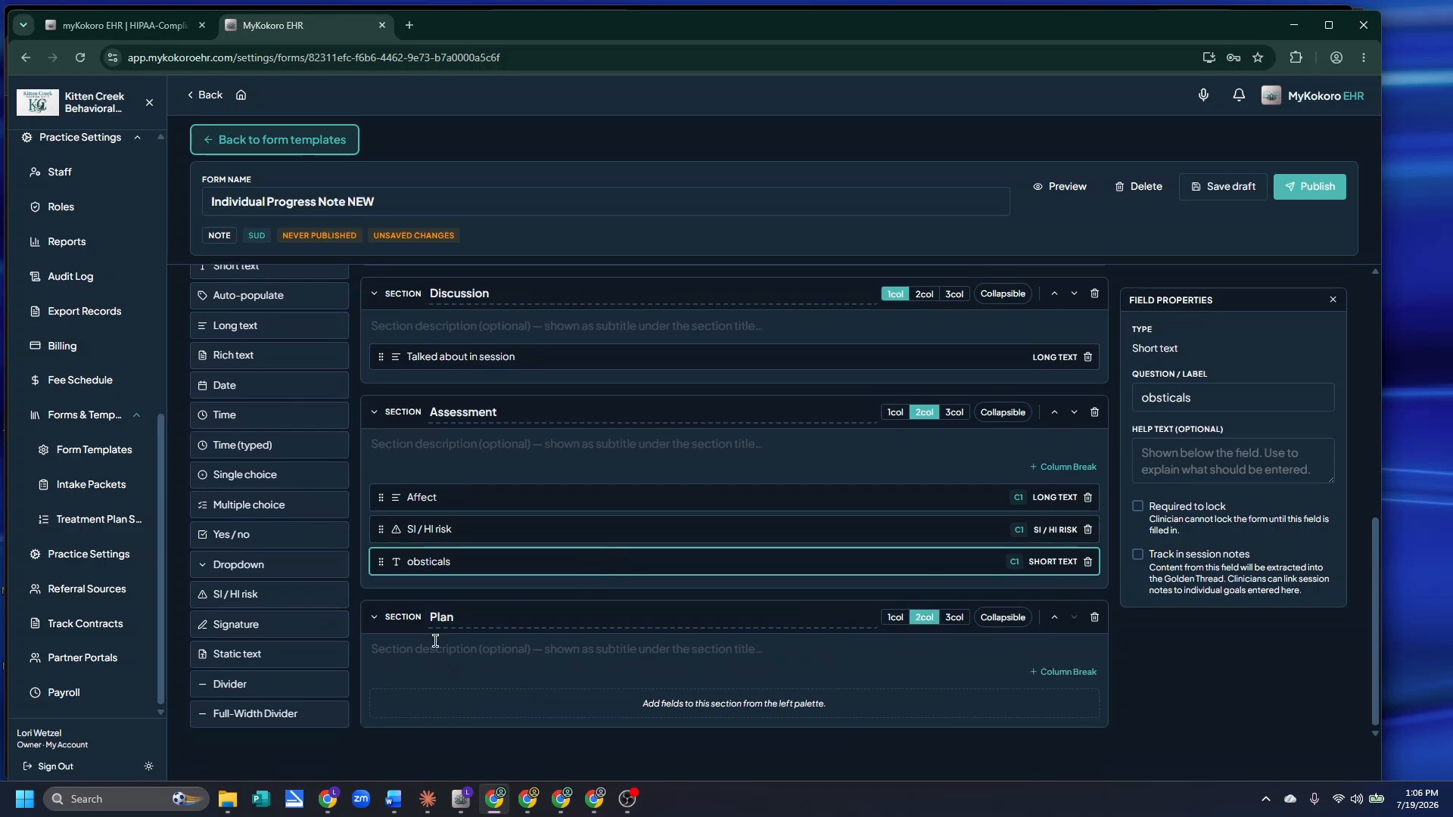
Add a Short text field labelled "Homework in between sessions" to the Plan section
{"action": "scroll", "coordinate": [292, 370], "scroll_direction": "up", "scroll_amount": 1}
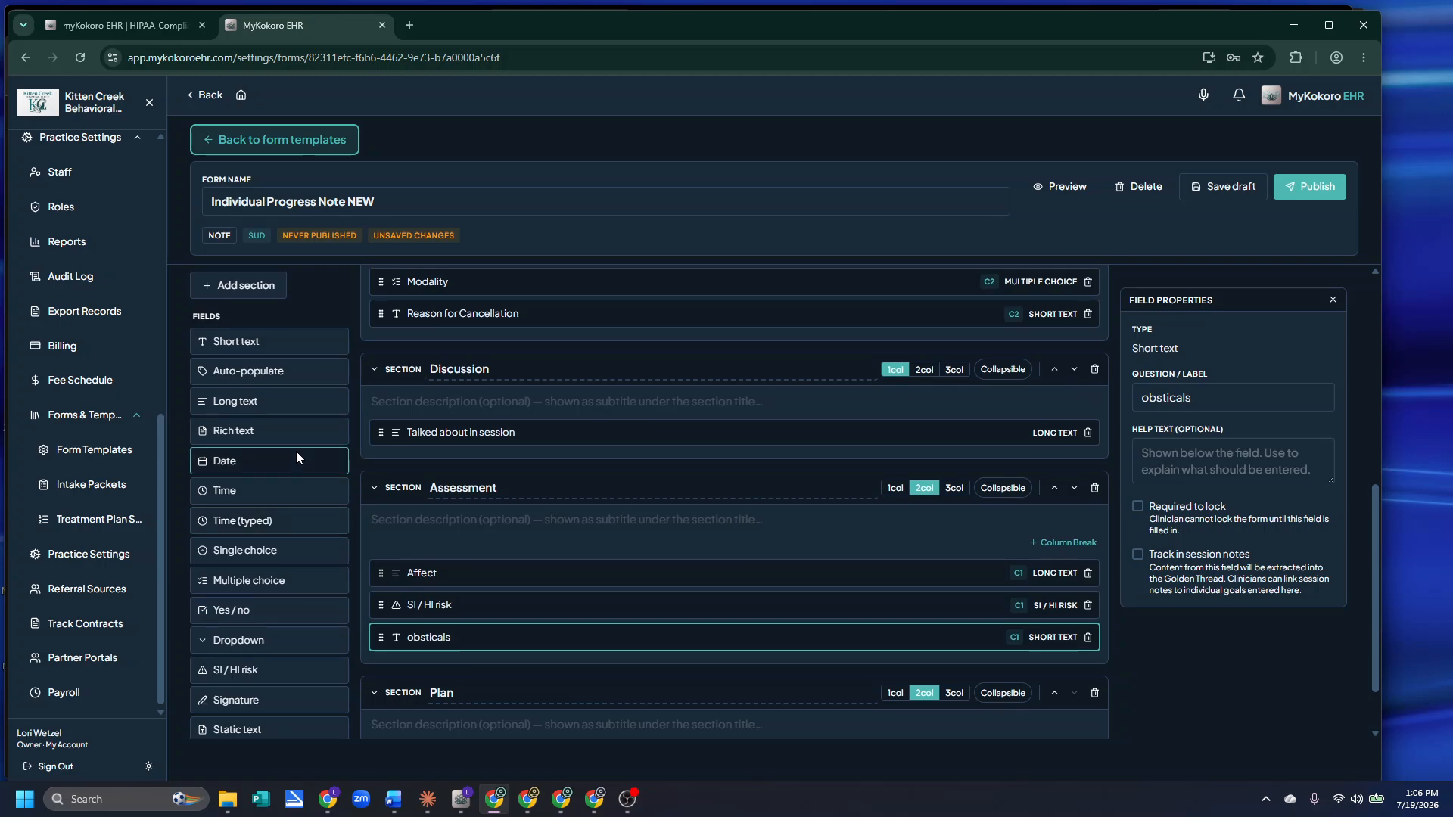
{"action": "left_click", "coordinate": [270, 339]}
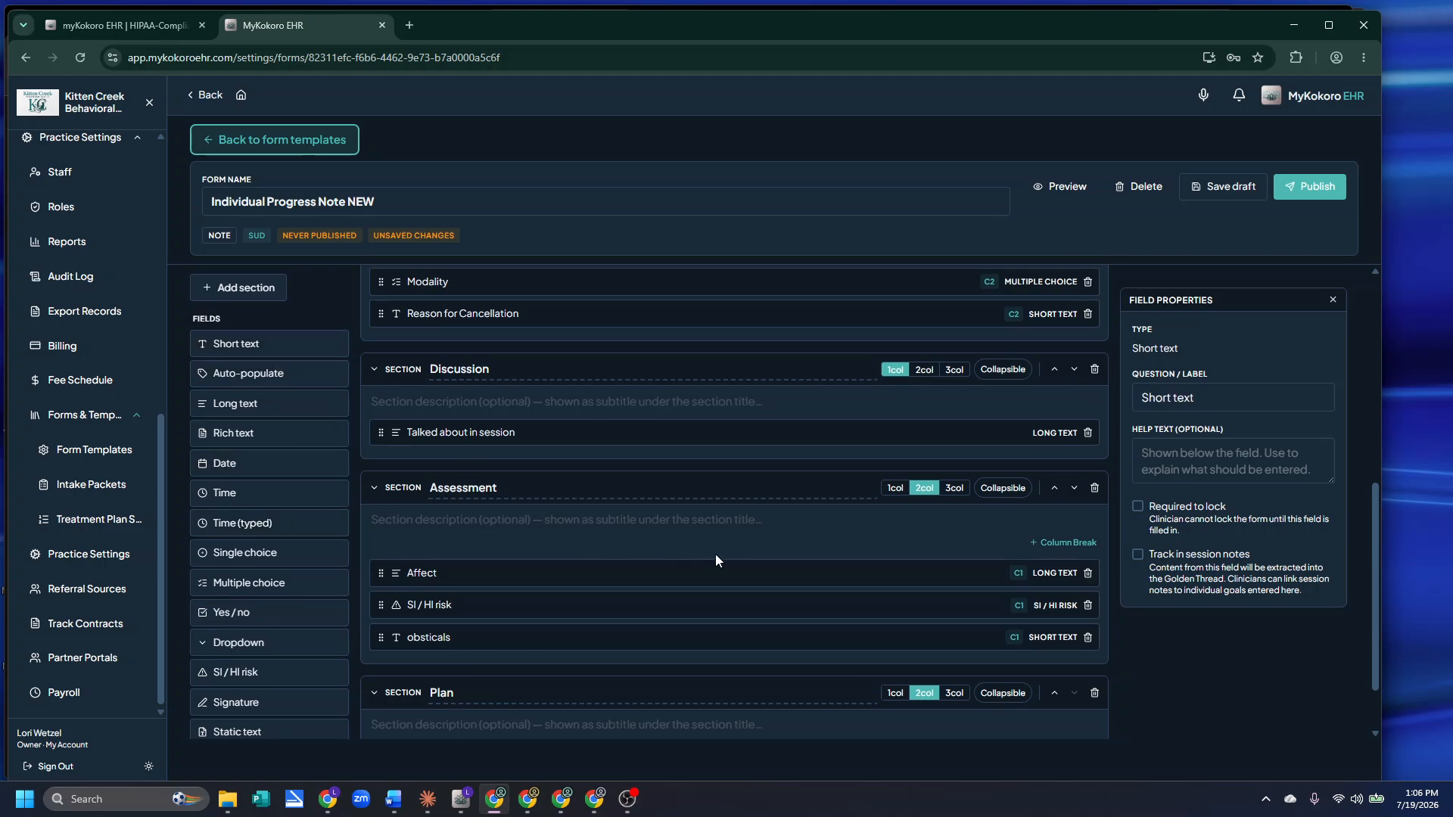
{"action": "key", "text": "ctrl+a"}
{"action": "type", "text": "Ho"}
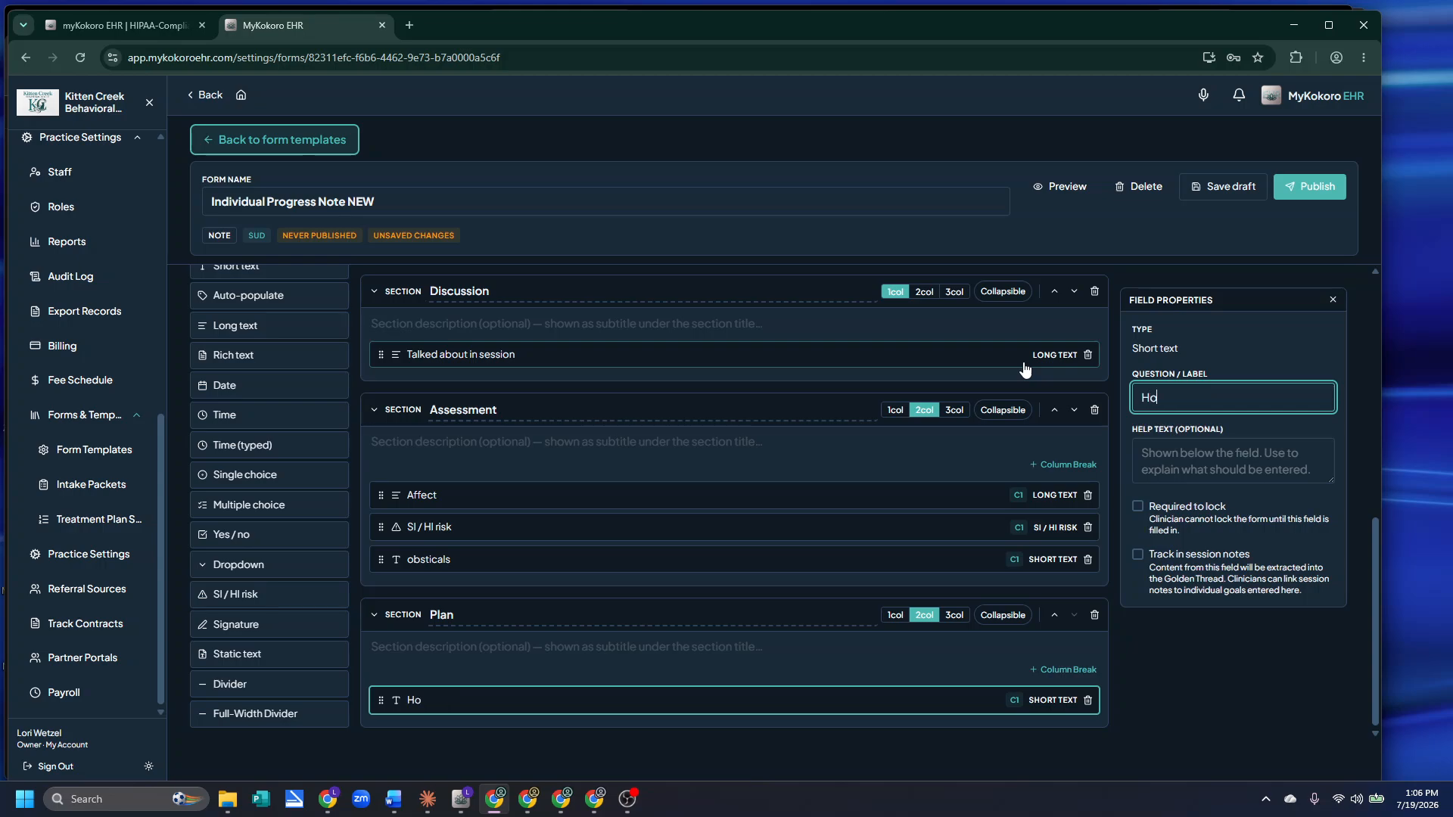
{"action": "type", "text": "mework in between session"}
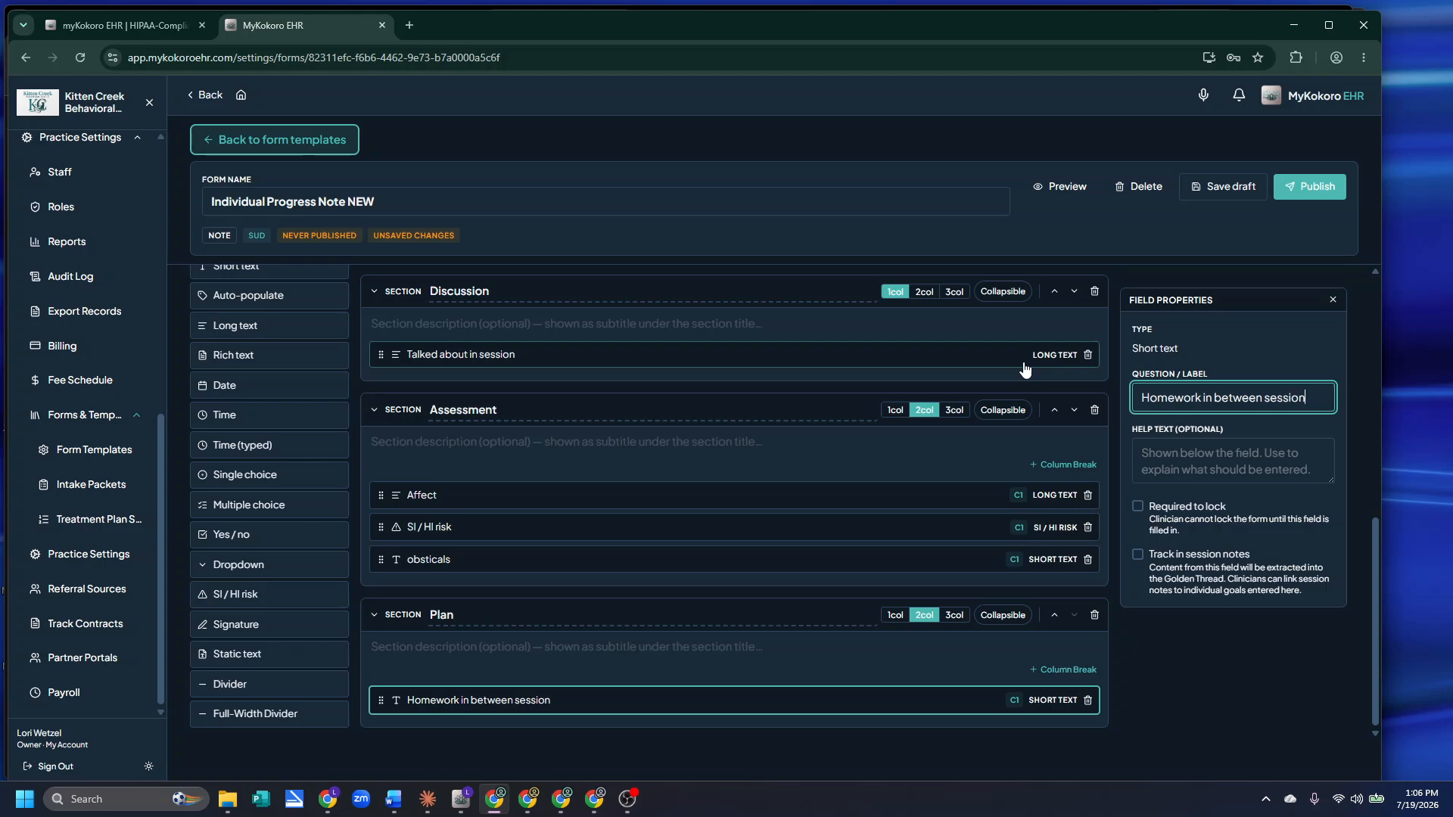
{"action": "type", "text": "s"}
Add a Short text field labelled "Changes" below the homework field in the Plan section
{"action": "scroll", "coordinate": [265, 339], "scroll_direction": "up", "scroll_amount": 2}
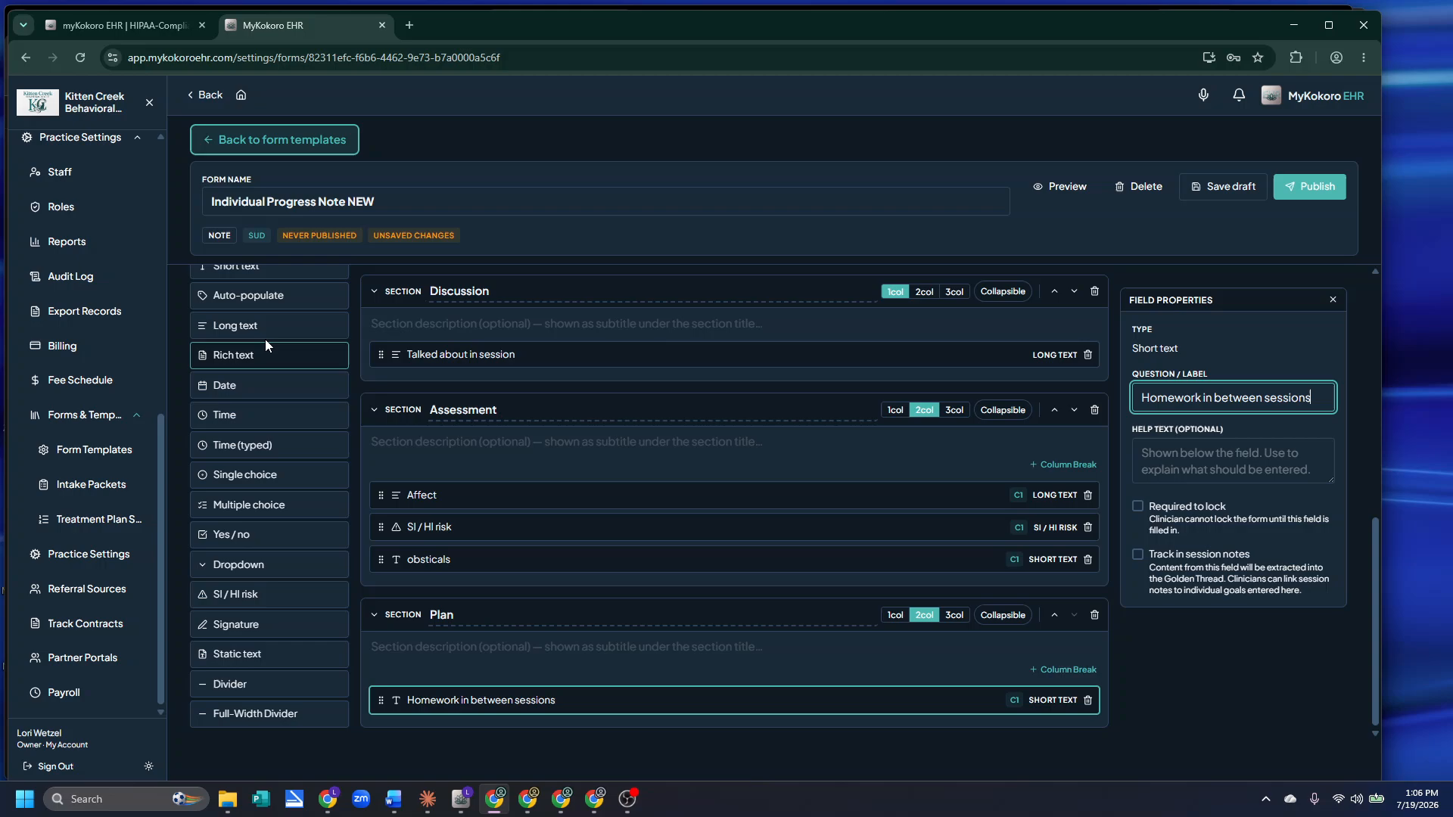
{"action": "left_click", "coordinate": [265, 284]}
{"action": "triple_click", "coordinate": [1219, 400]}
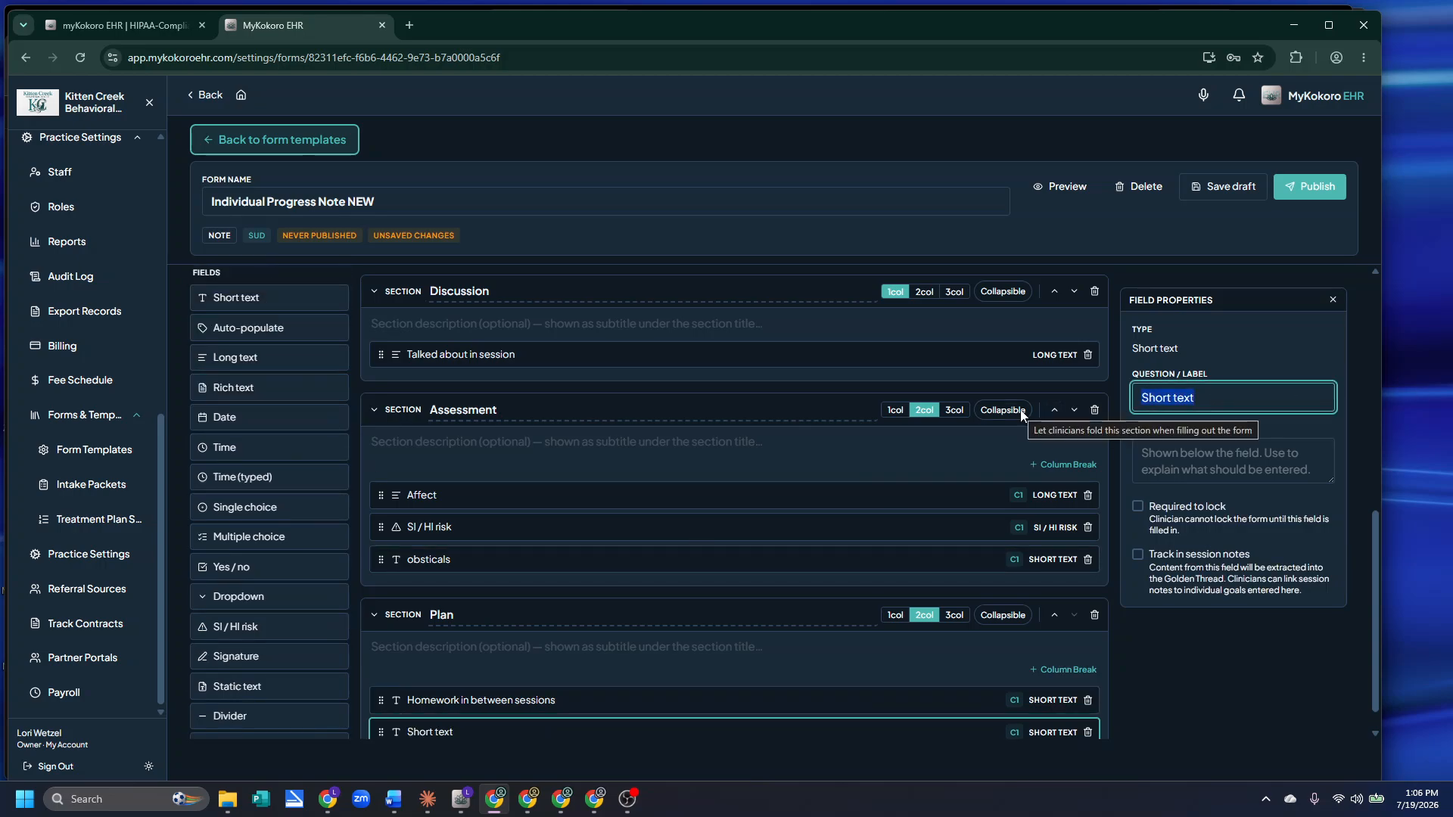
{"action": "type", "text": "Changes"}
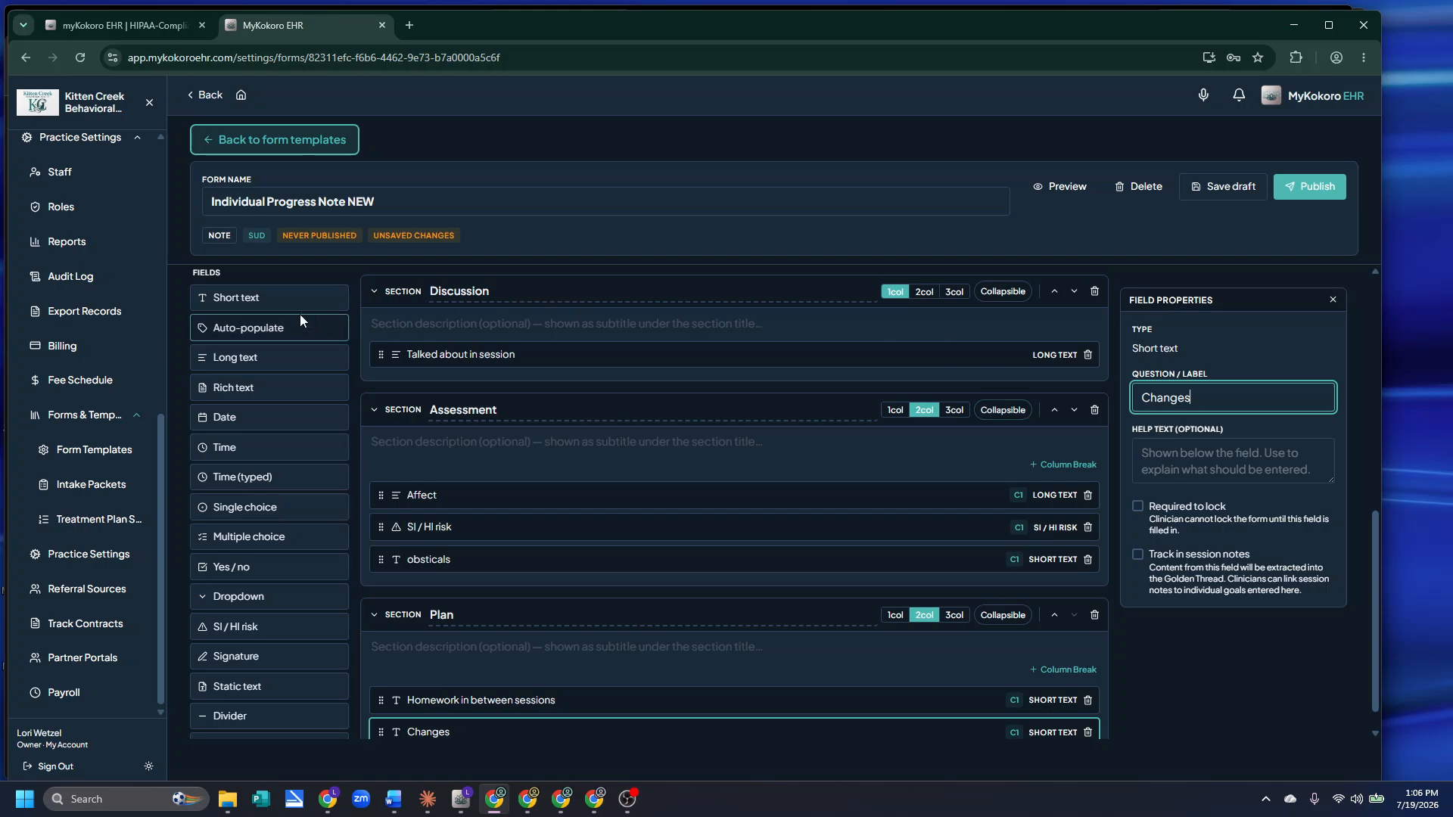
Add a Short text field labelled "Recommendations" below Changes in the Plan section
{"action": "left_click", "coordinate": [270, 297]}
{"action": "triple_click", "coordinate": [1196, 398]}
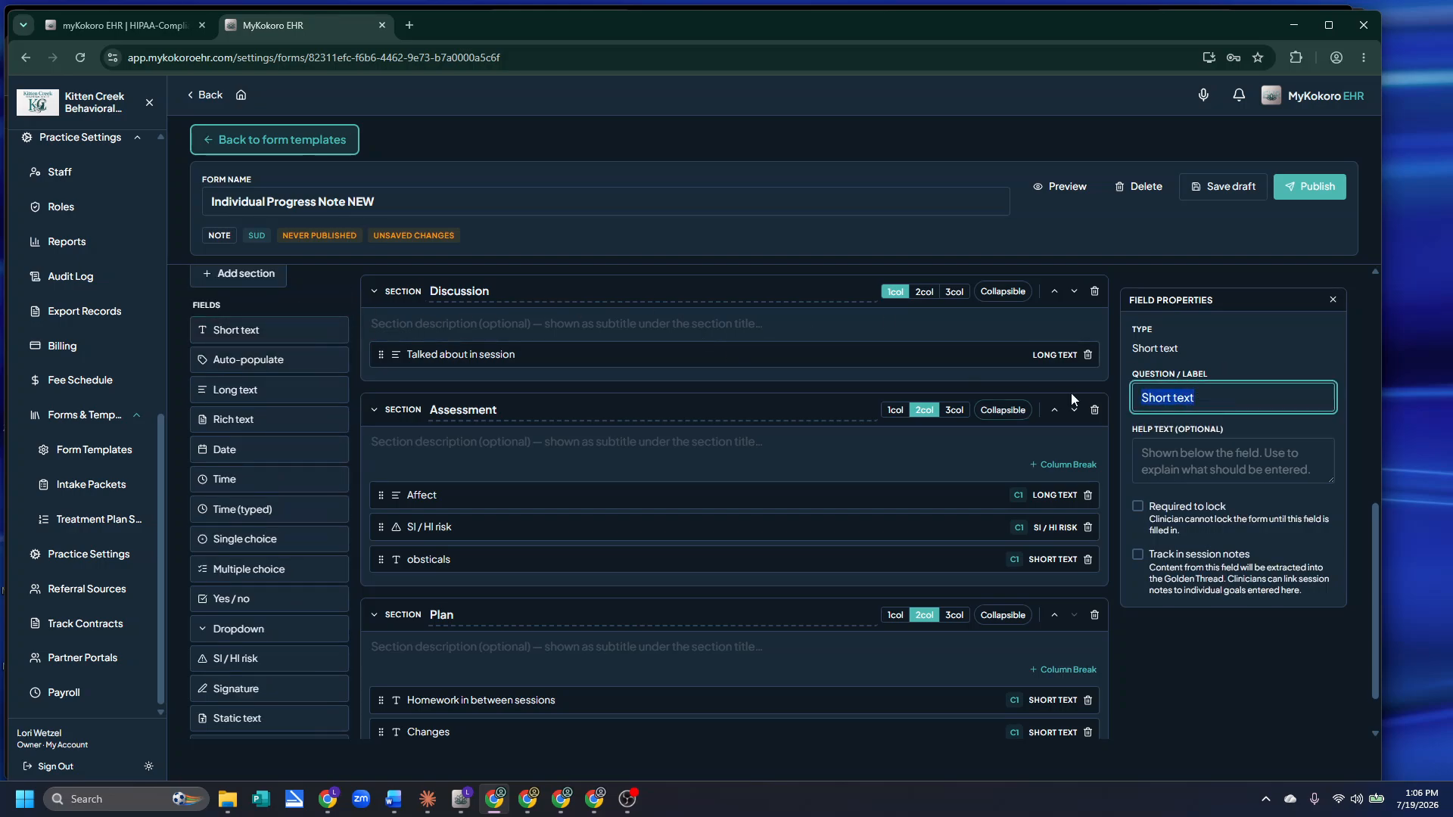
{"action": "type", "text": "effec"}
{"action": "key", "text": "BackSpace"}
{"action": "key", "text": "BackSpace"}
{"action": "key", "text": "BackSpace"}
{"action": "key", "text": "BackSpace"}
{"action": "key", "text": "BackSpace"}
{"action": "type", "text": "Recommenation"}
{"action": "key", "text": "BackSpace"}
{"action": "key", "text": "BackSpace"}
{"action": "key", "text": "BackSpace"}
{"action": "key", "text": "BackSpace"}
{"action": "key", "text": "BackSpace"}
{"action": "type", "text": "dations"}
Add a Short text field labelled "Plan for Aftercare" to the Plan section and preview the form
{"action": "left_click", "coordinate": [270, 334]}
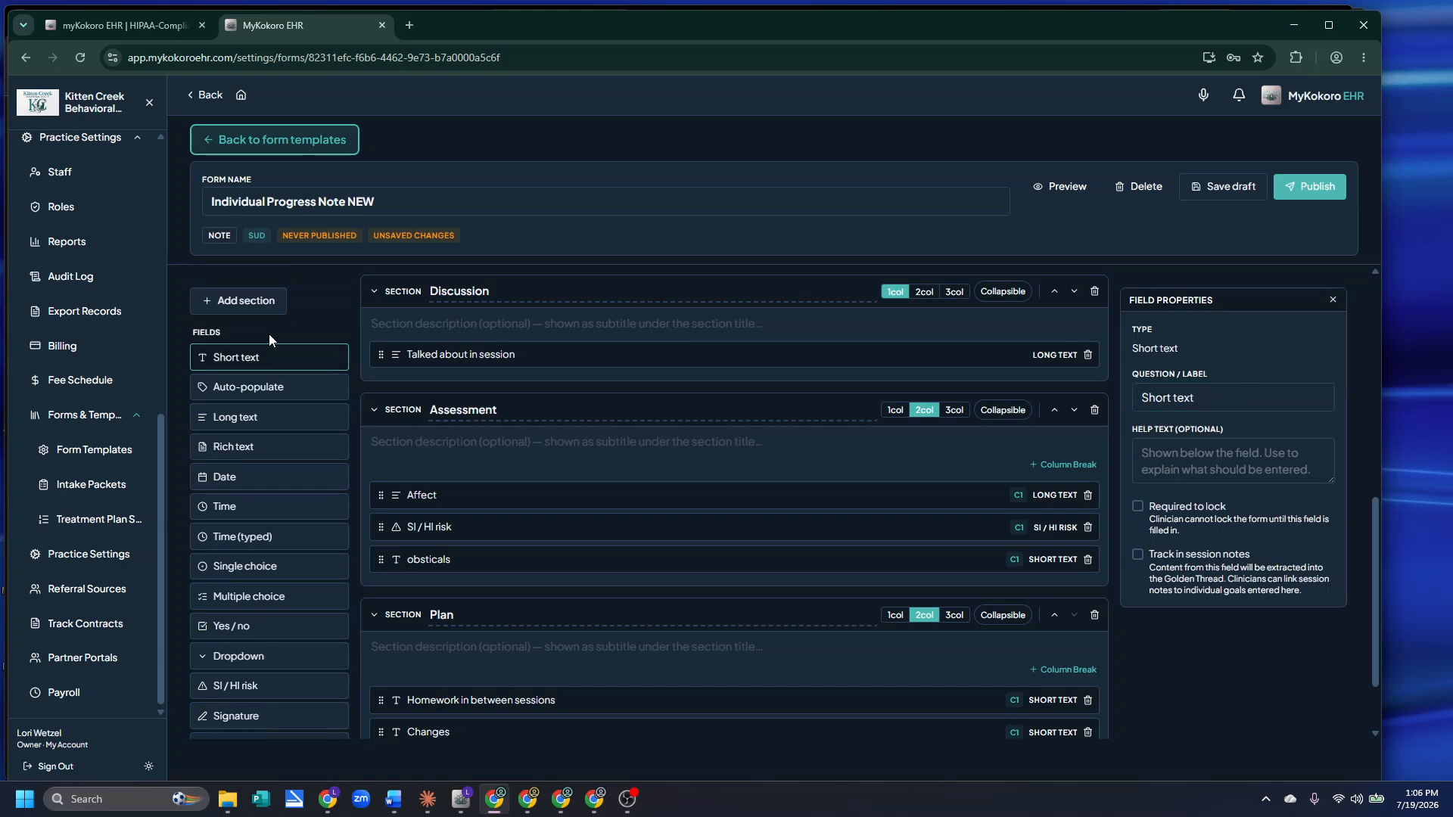
{"action": "left_click", "coordinate": [1209, 398]}
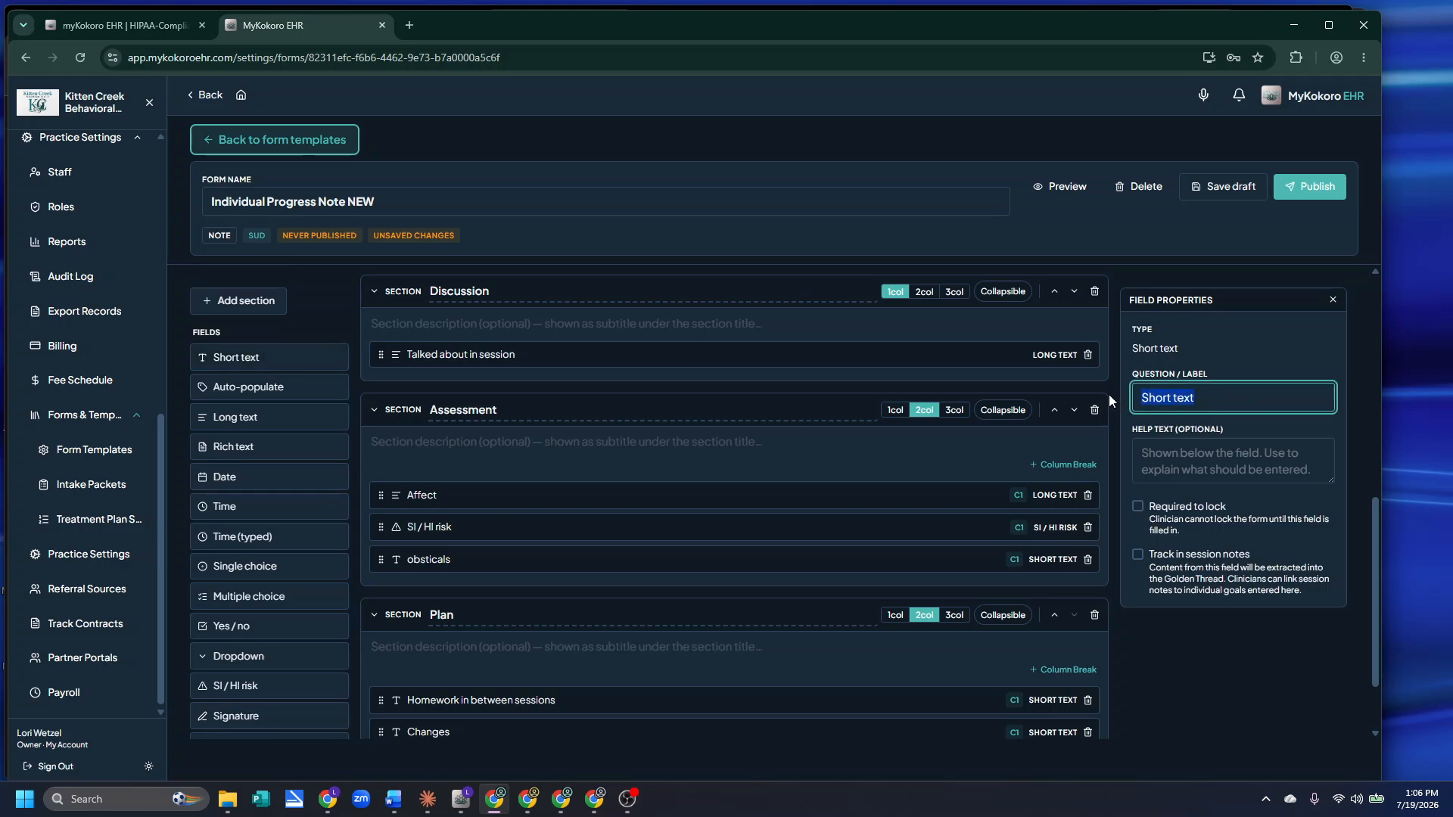
{"action": "type", "text": "Poer"}
{"action": "key", "text": "BackSpace"}
{"action": "key", "text": "BackSpace"}
{"action": "key", "text": "BackSpace"}
{"action": "type", "text": "lan for Aftercare"}
{"action": "left_click", "coordinate": [1056, 189]}
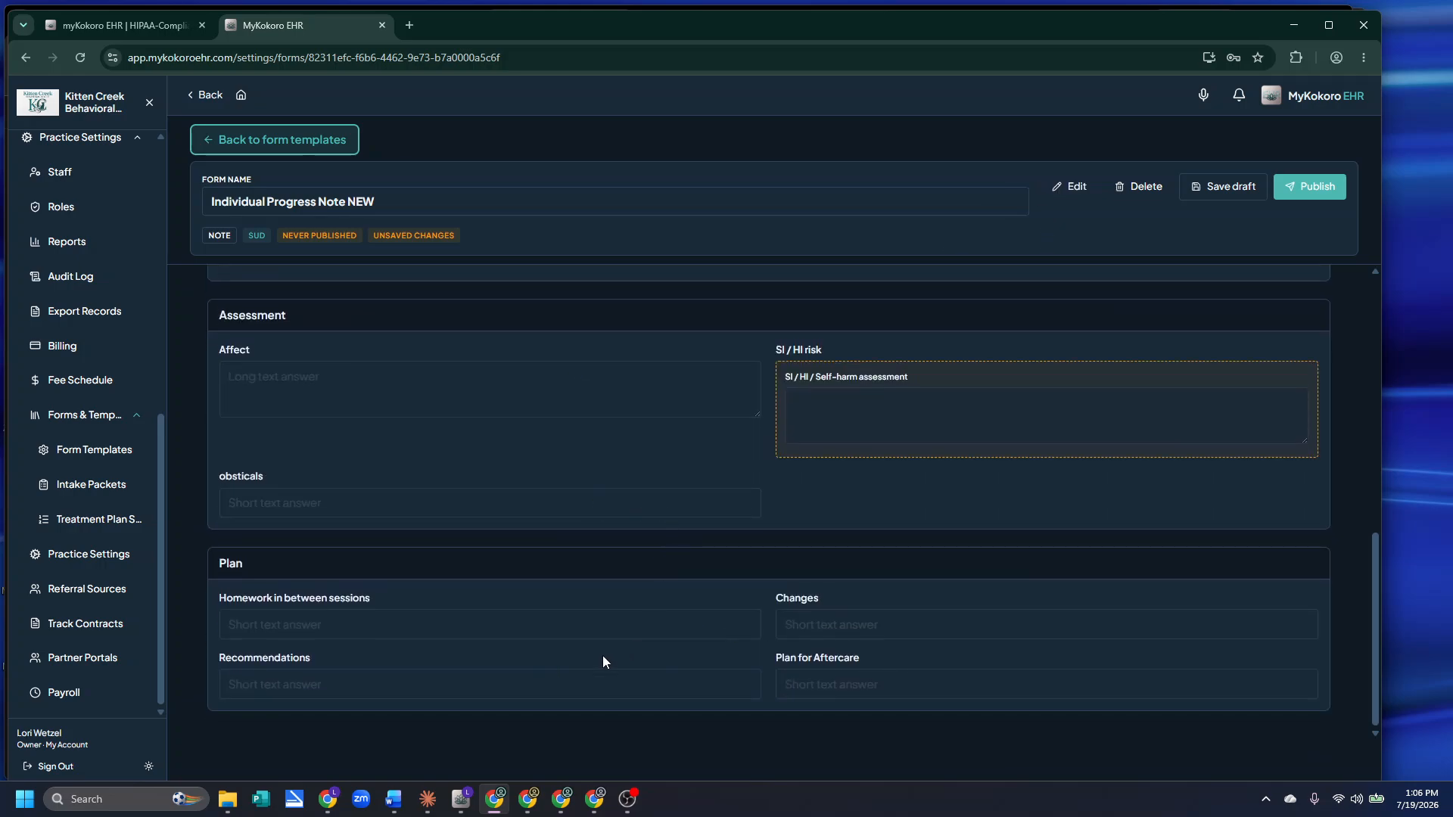
Return to editing and add a section below Plan named "Signatures" with a two-column layout
{"action": "left_click", "coordinate": [1080, 190]}
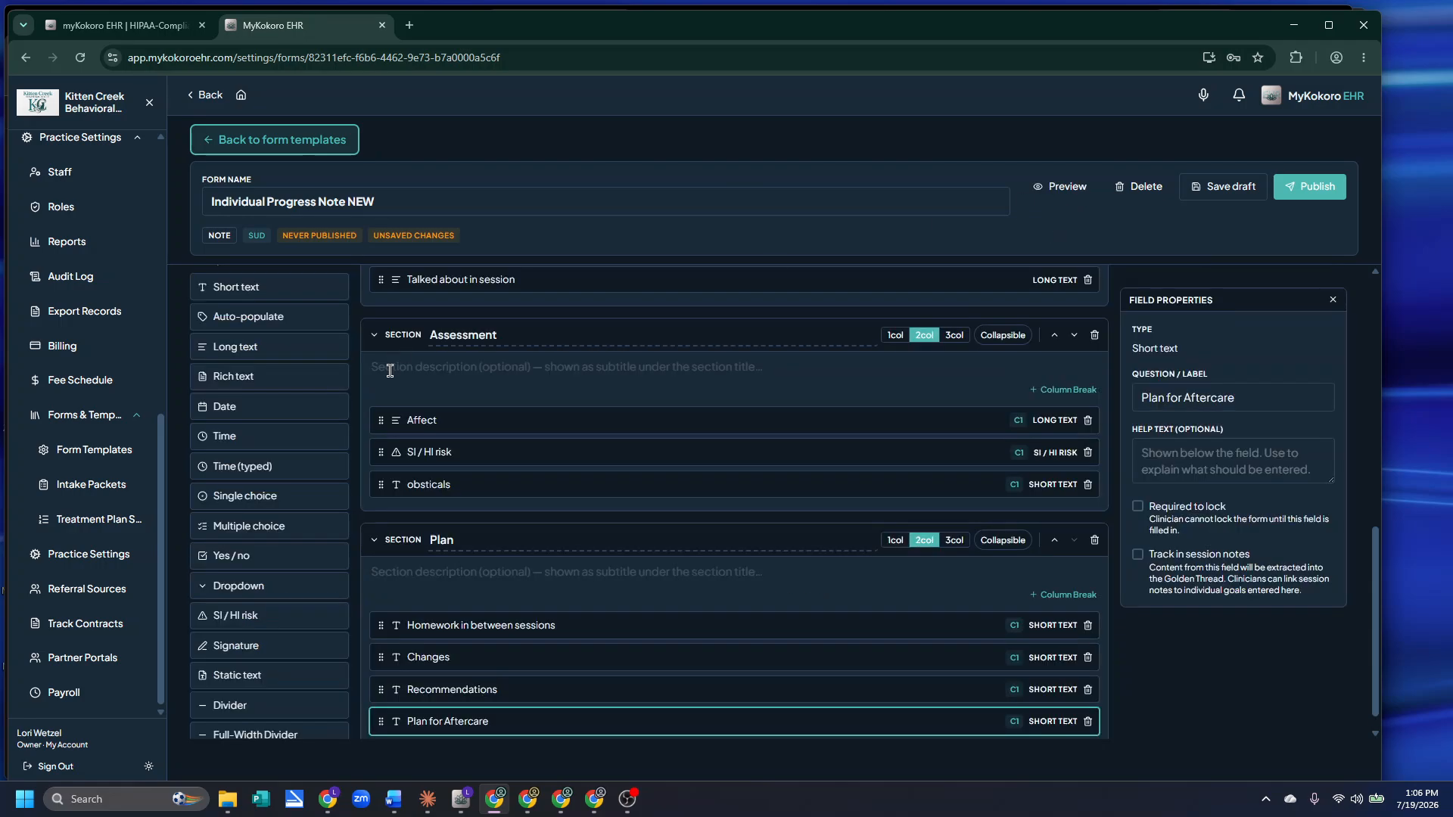
{"action": "scroll", "coordinate": [448, 583], "scroll_direction": "down", "scroll_amount": 1}
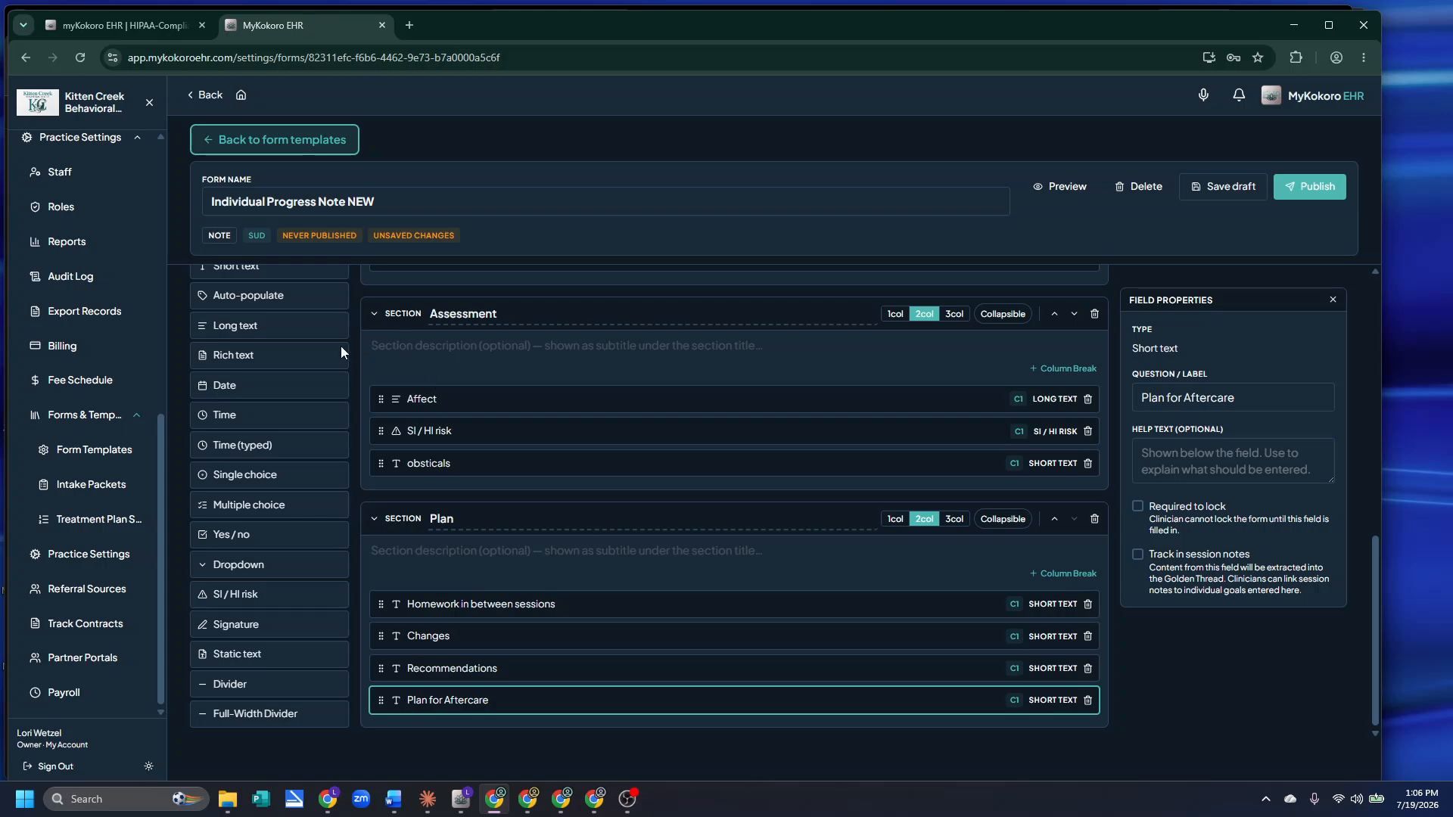
{"action": "scroll", "coordinate": [289, 385], "scroll_direction": "up", "scroll_amount": 5}
{"action": "left_click", "coordinate": [240, 299]}
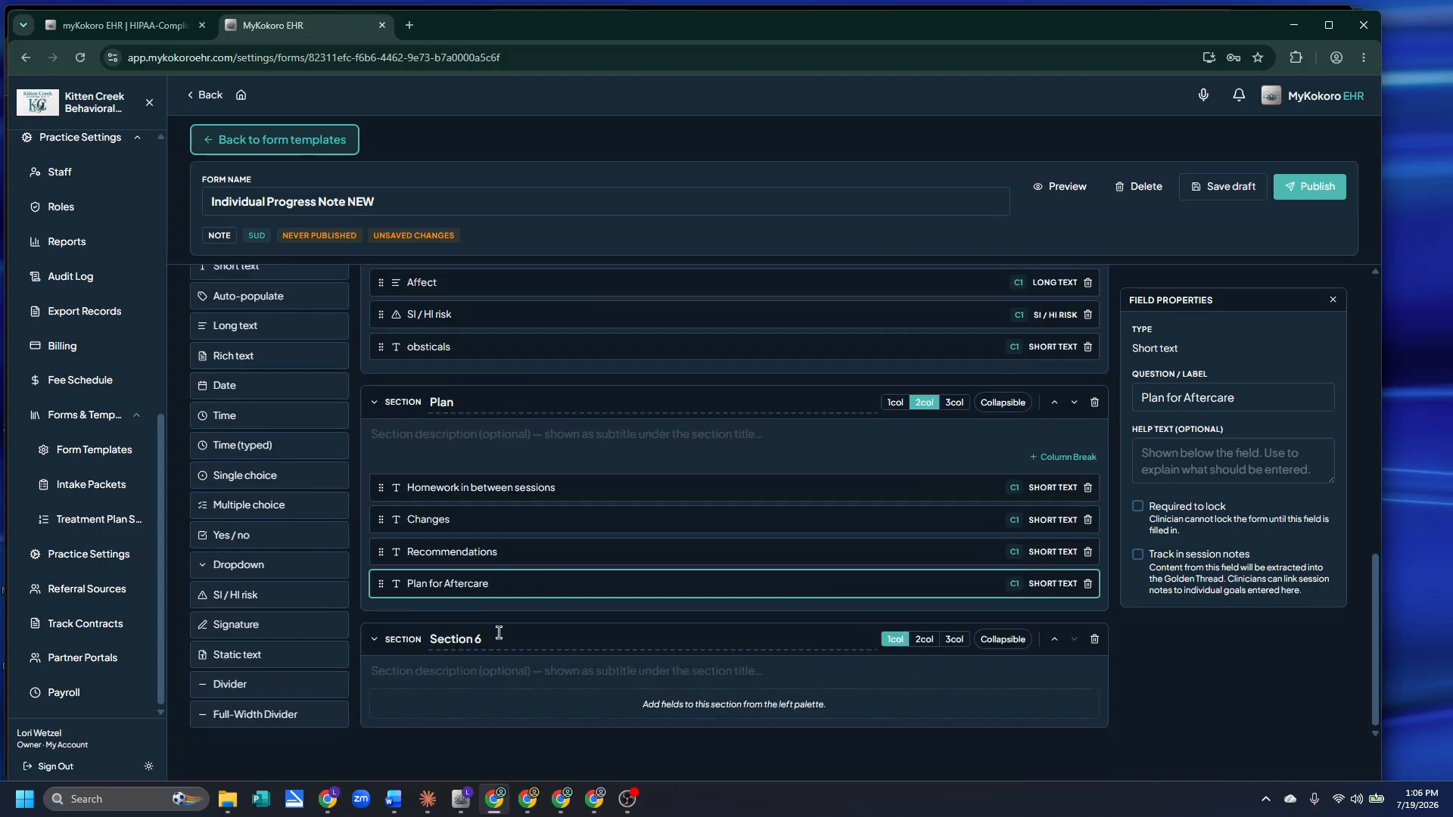
{"action": "left_click", "coordinate": [499, 632]}
{"action": "type", "text": "Signatures"}
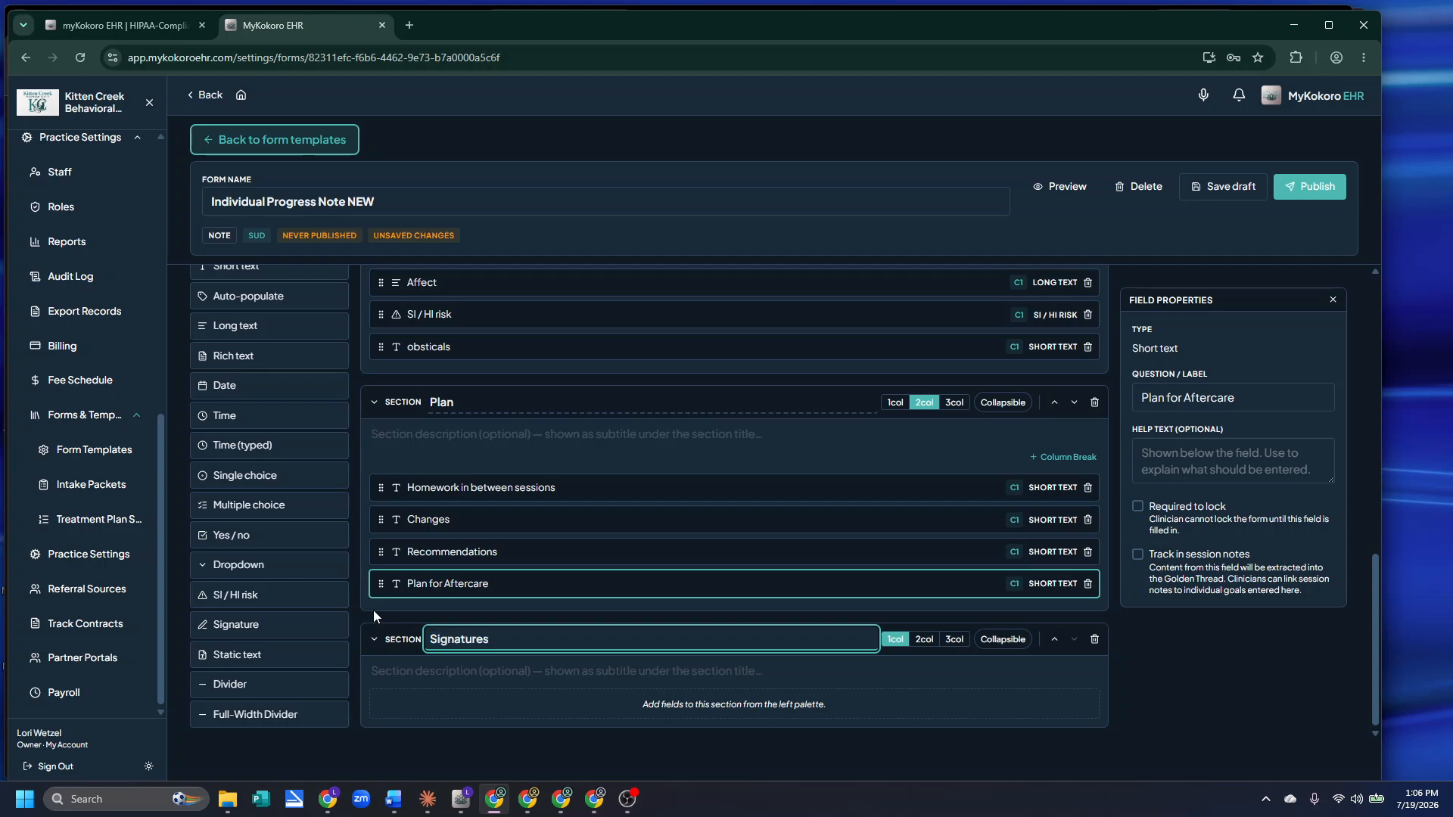
{"action": "left_click", "coordinate": [924, 640]}
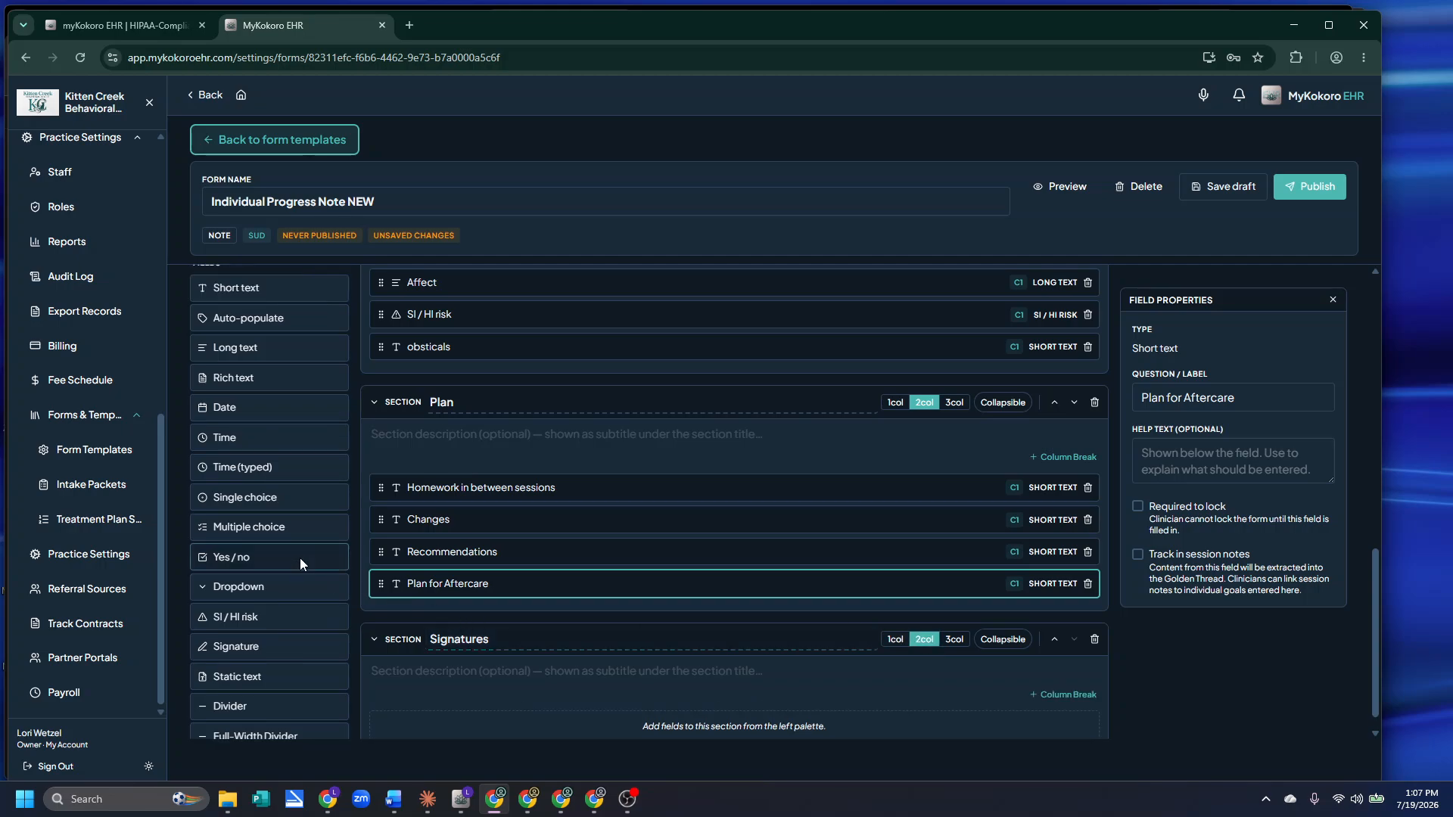
Add a Signature field to the Signatures section and set who signs to Clinician only
{"action": "scroll", "coordinate": [285, 517], "scroll_direction": "down", "scroll_amount": 1}
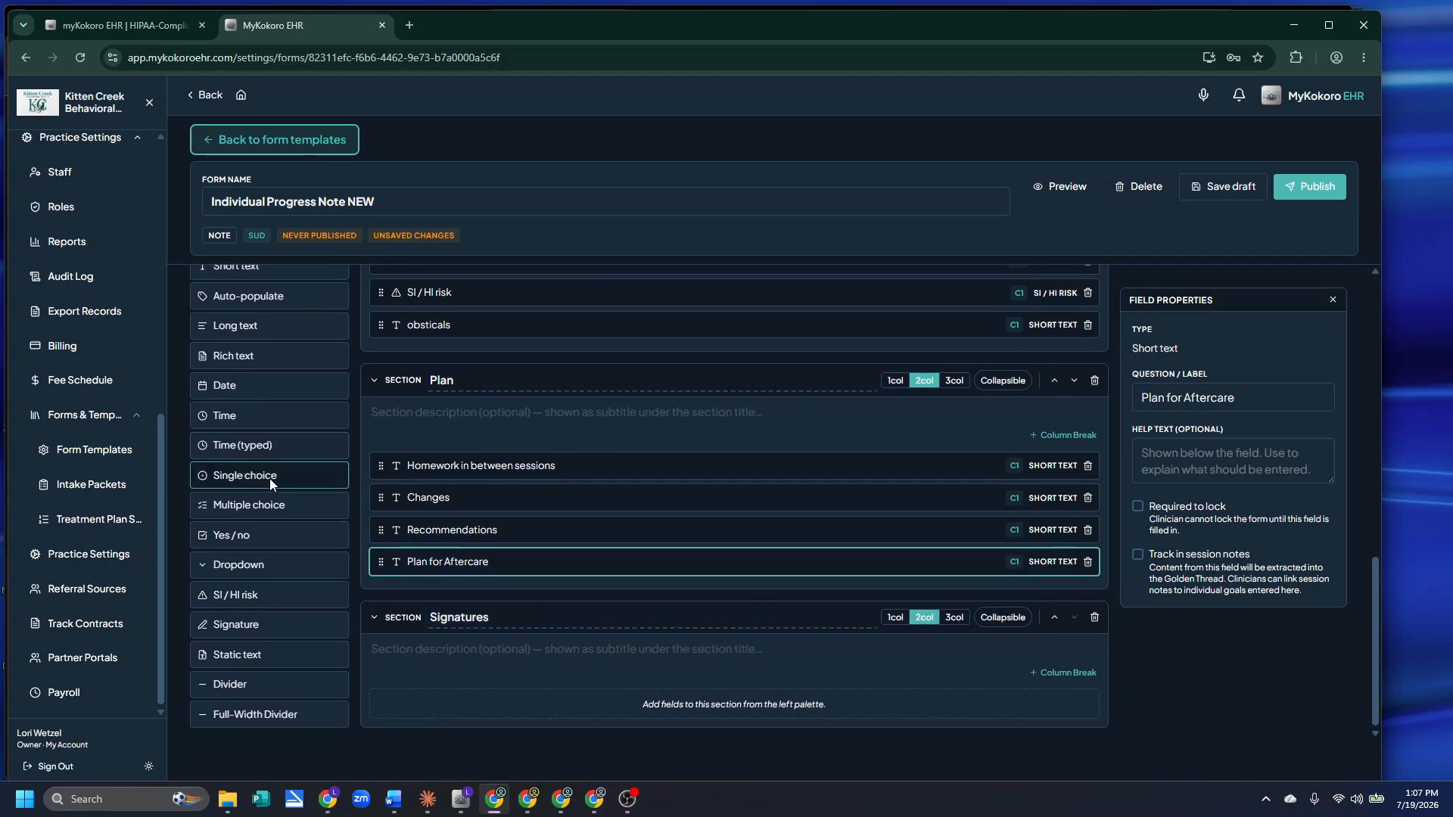
{"action": "left_click", "coordinate": [252, 625]}
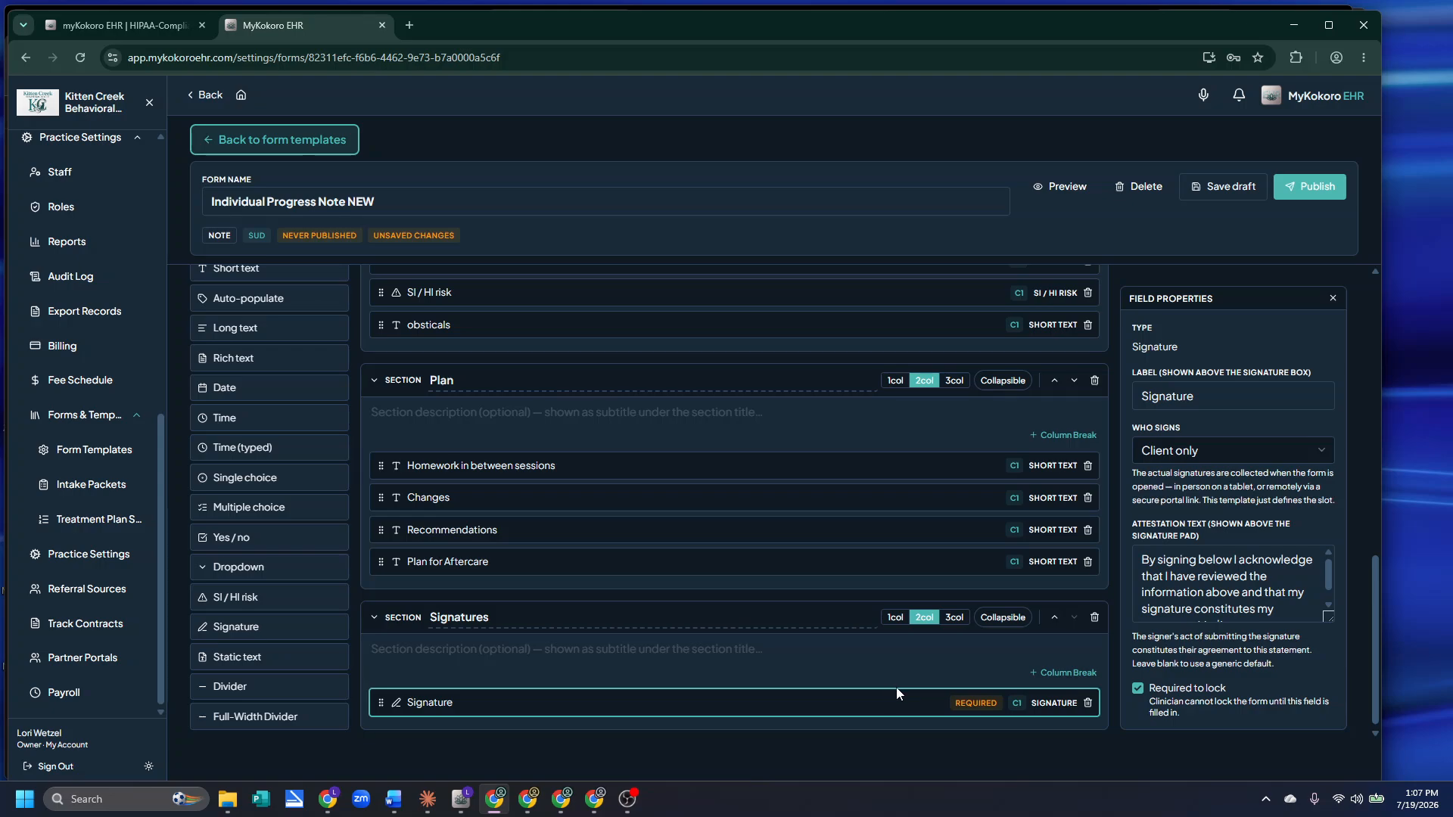
{"action": "left_click", "coordinate": [1215, 448]}
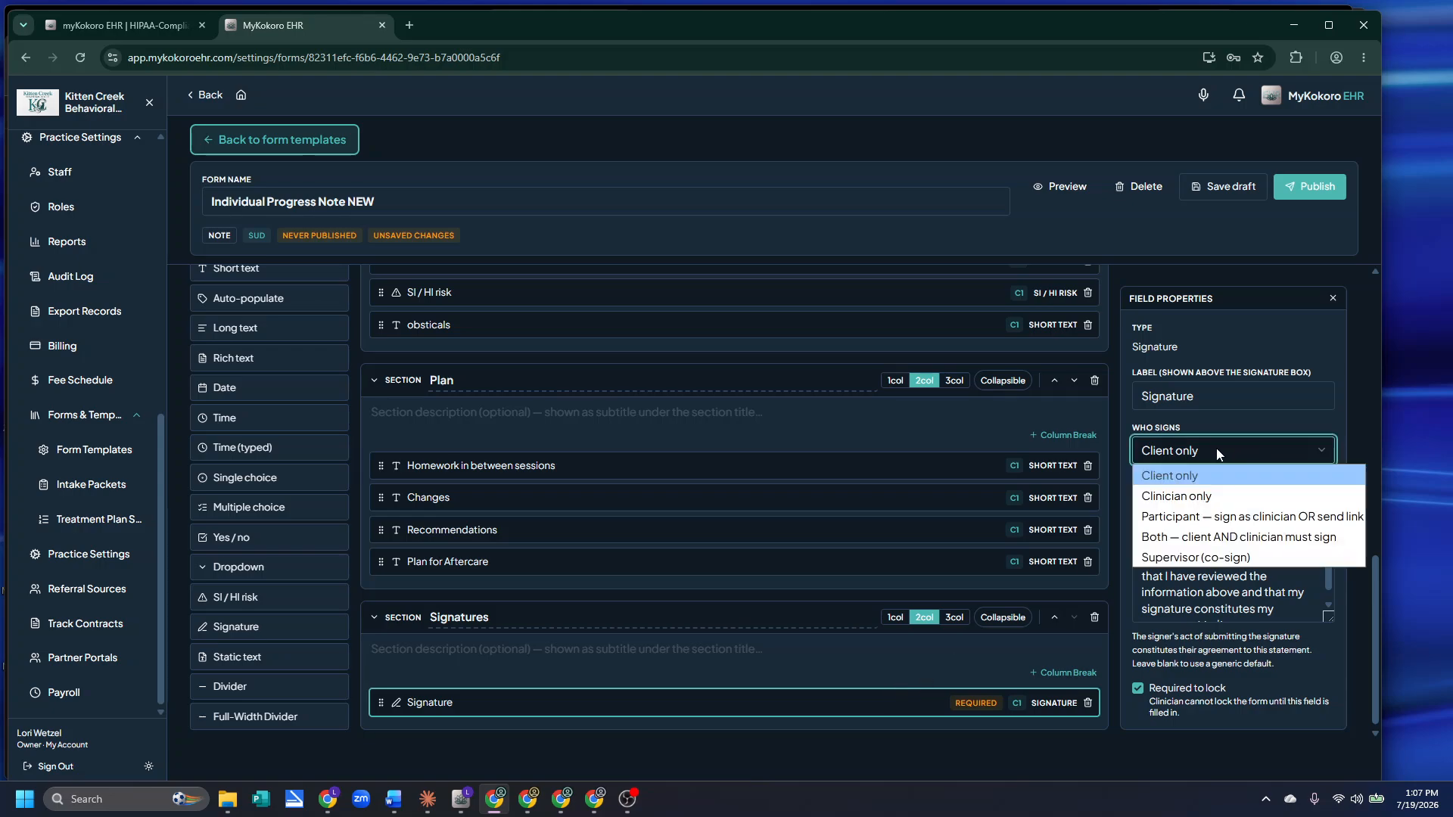
{"action": "left_click", "coordinate": [1203, 496]}
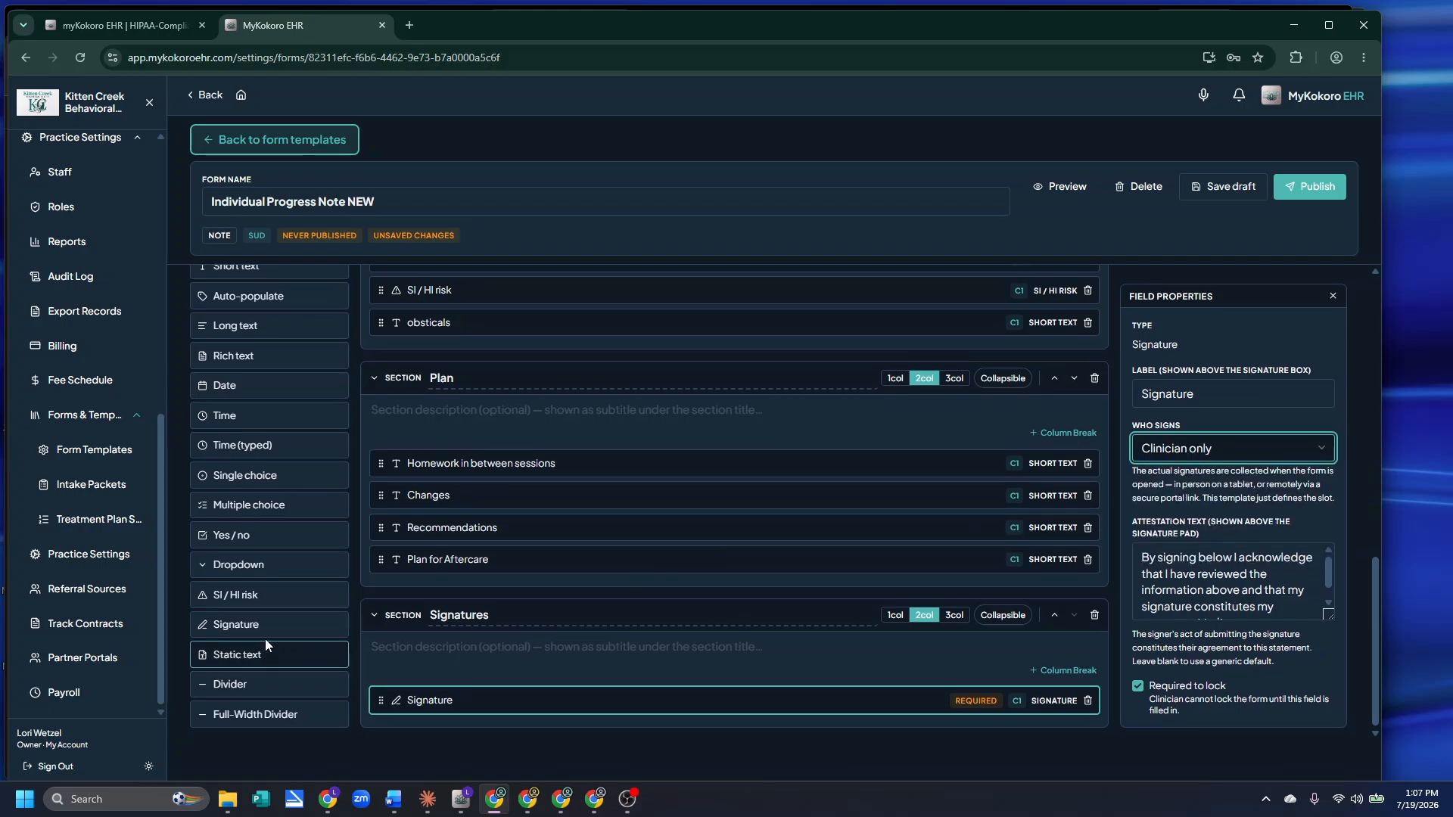
Add a second Signature field signed by Supervisor (co-sign) to the Signatures section and preview the form
{"action": "left_click", "coordinate": [271, 625]}
{"action": "left_click", "coordinate": [1226, 452]}
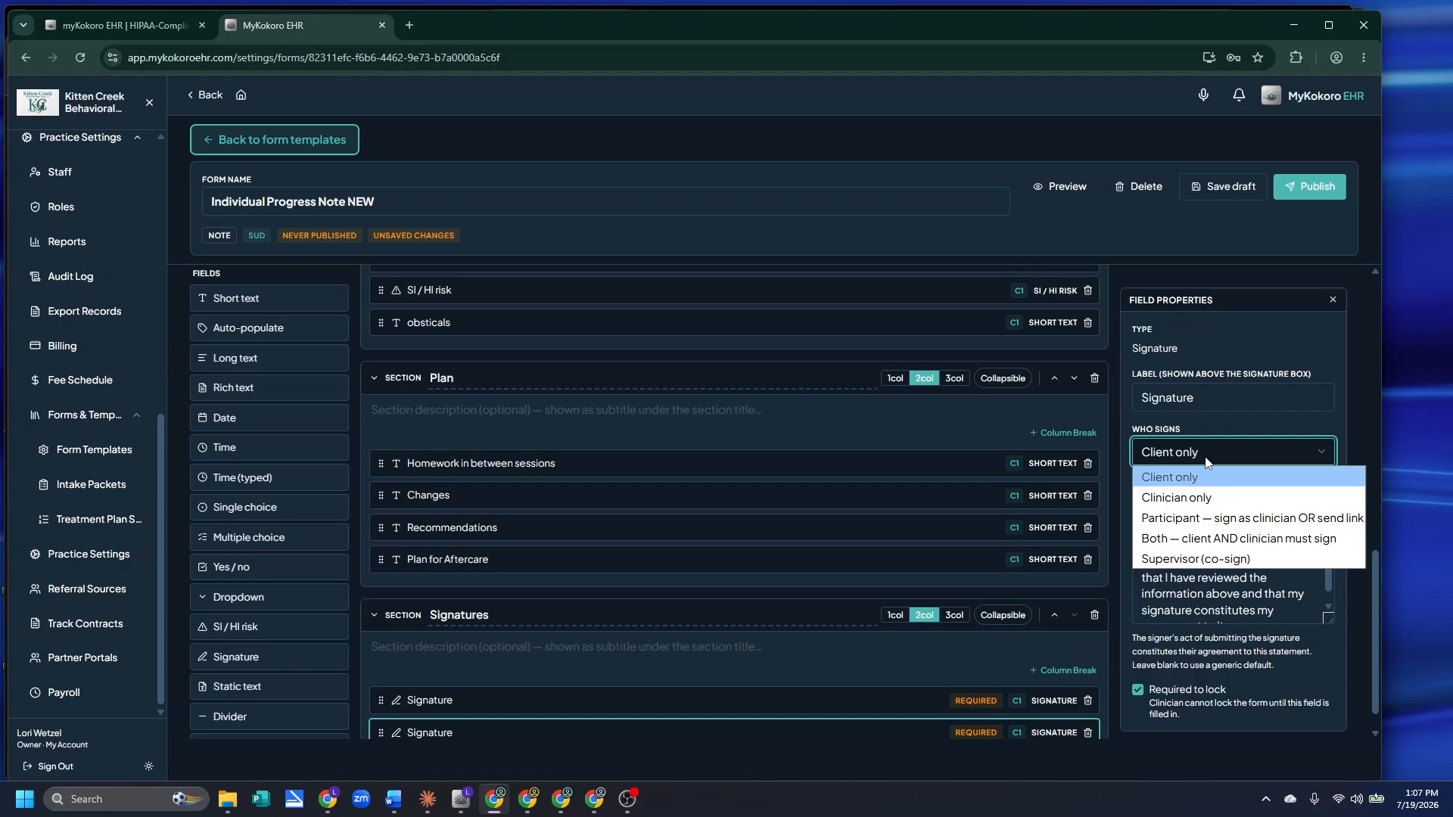
{"action": "left_click", "coordinate": [1184, 556]}
{"action": "scroll", "coordinate": [807, 597], "scroll_direction": "down", "scroll_amount": 1}
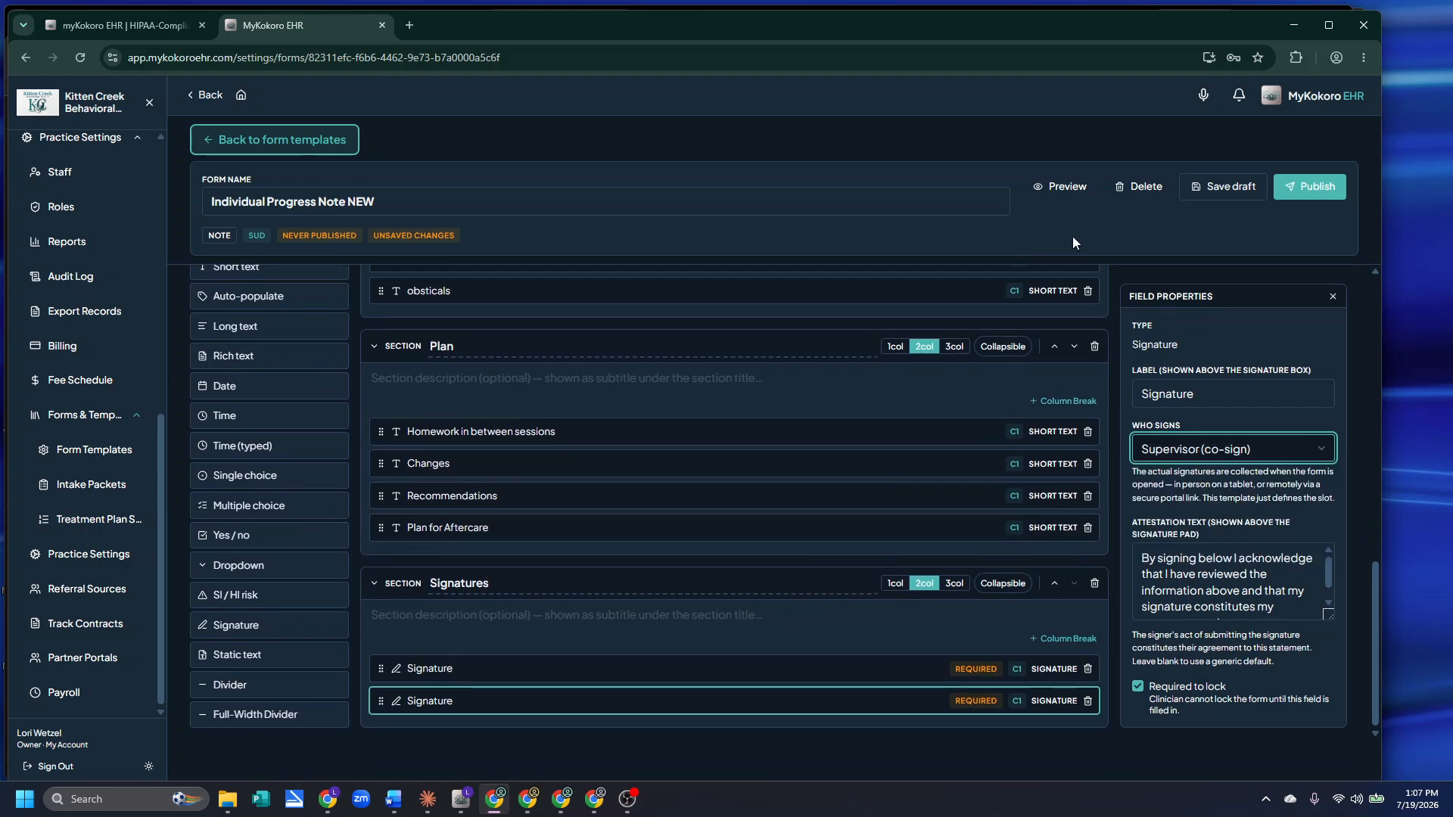
{"action": "left_click", "coordinate": [1061, 189]}
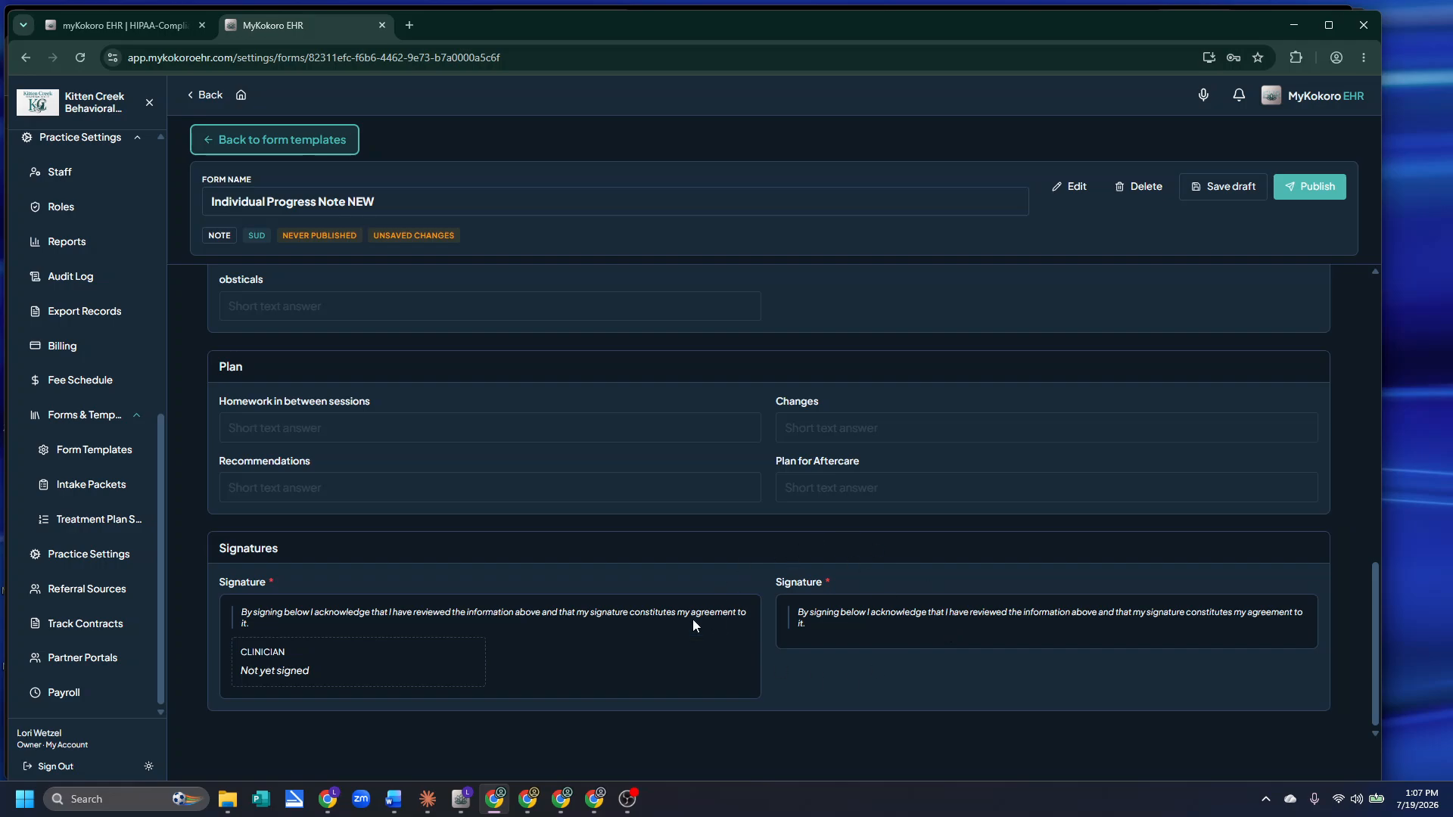
Return to editing, try a Divider between the two Signature fields and preview the form
{"action": "left_click", "coordinate": [1071, 188]}
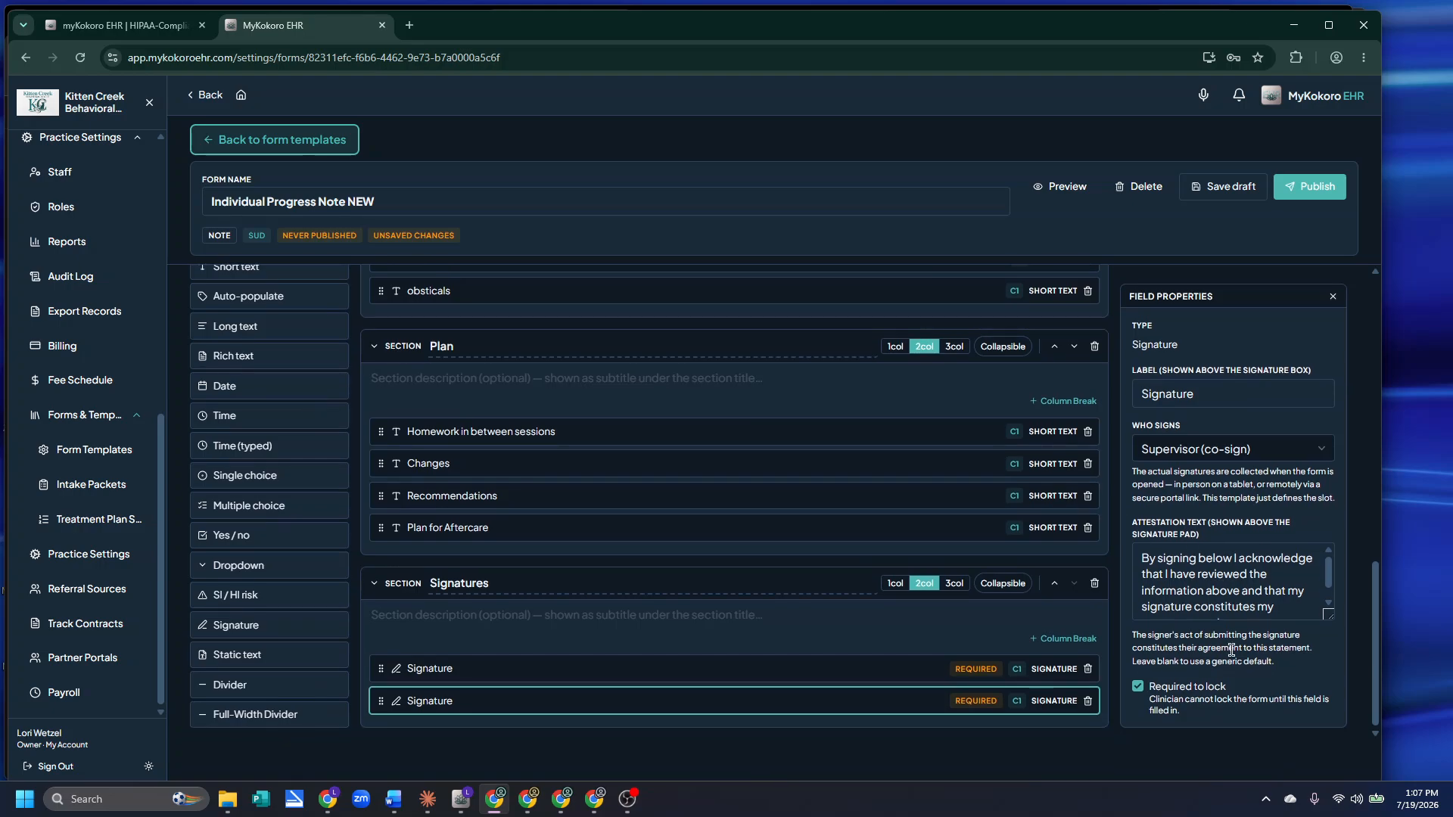
{"action": "left_click", "coordinate": [1138, 688]}
{"action": "left_click", "coordinate": [1138, 688]}
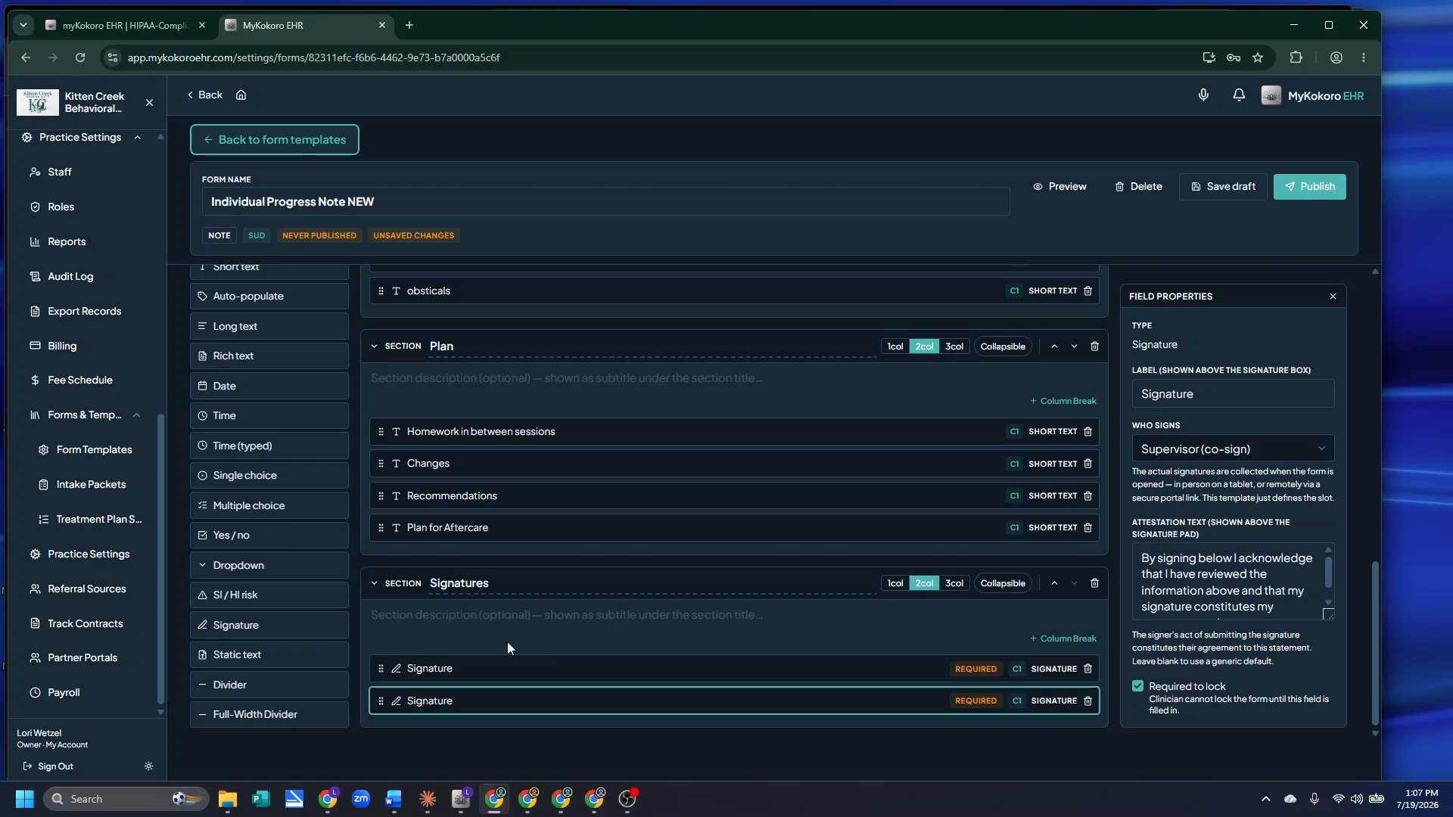
{"action": "left_click", "coordinate": [235, 691]}
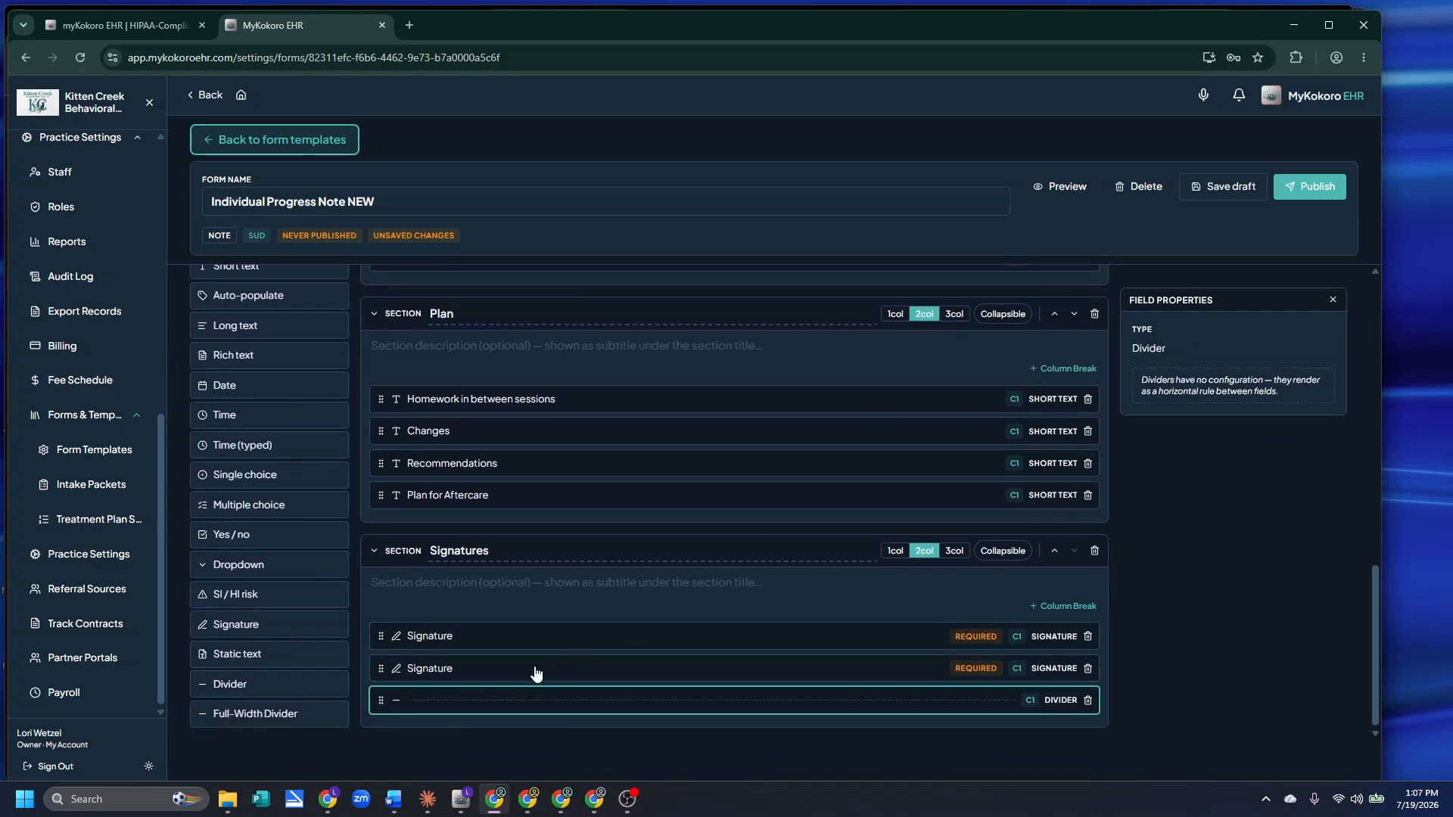
{"action": "left_click_drag", "start_coordinate": [380, 700], "coordinate": [405, 664]}
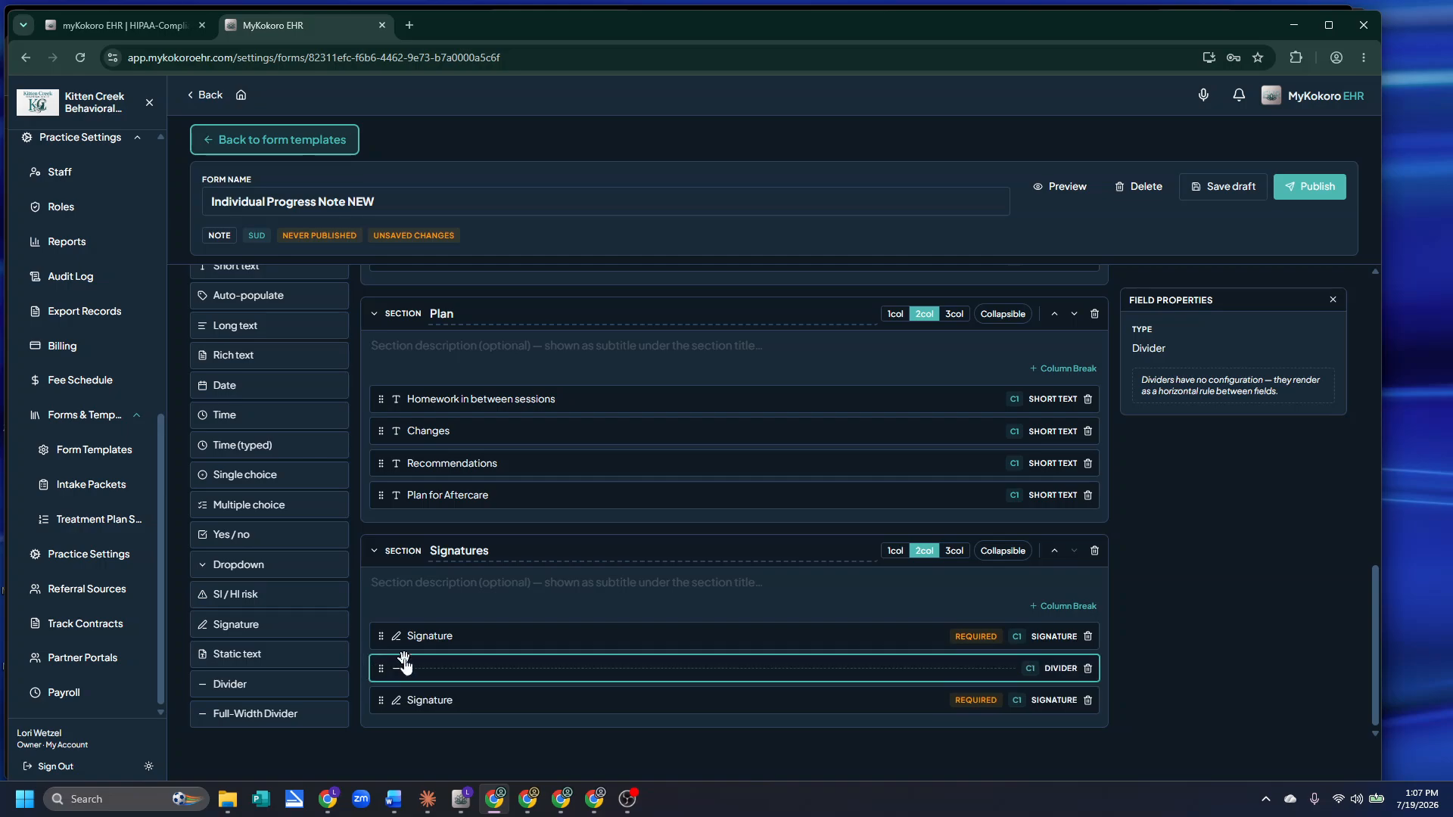
{"action": "left_click", "coordinate": [1060, 186]}
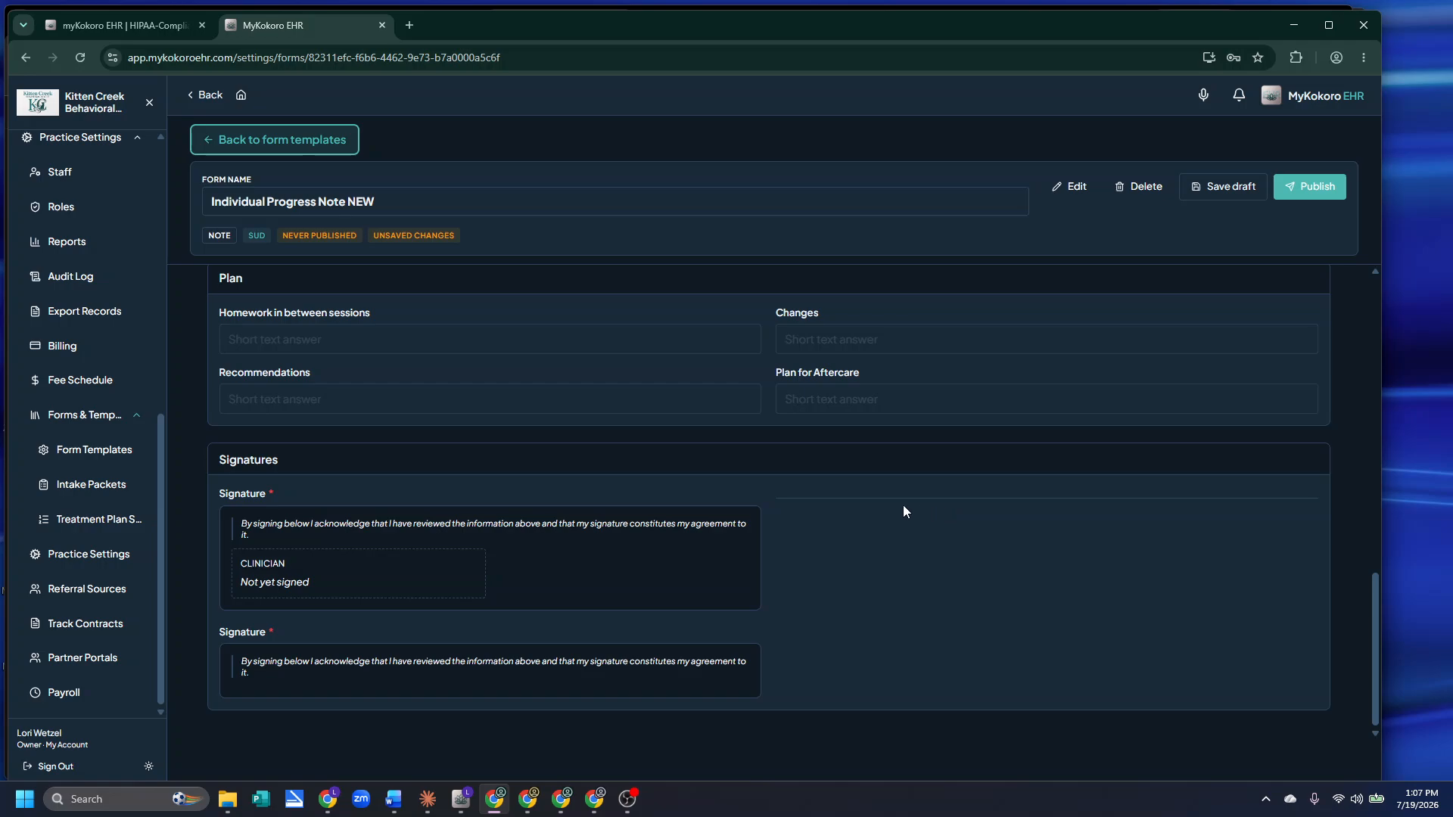
Return to editing and delete the Divider from the Signatures section
{"action": "left_click", "coordinate": [1070, 189]}
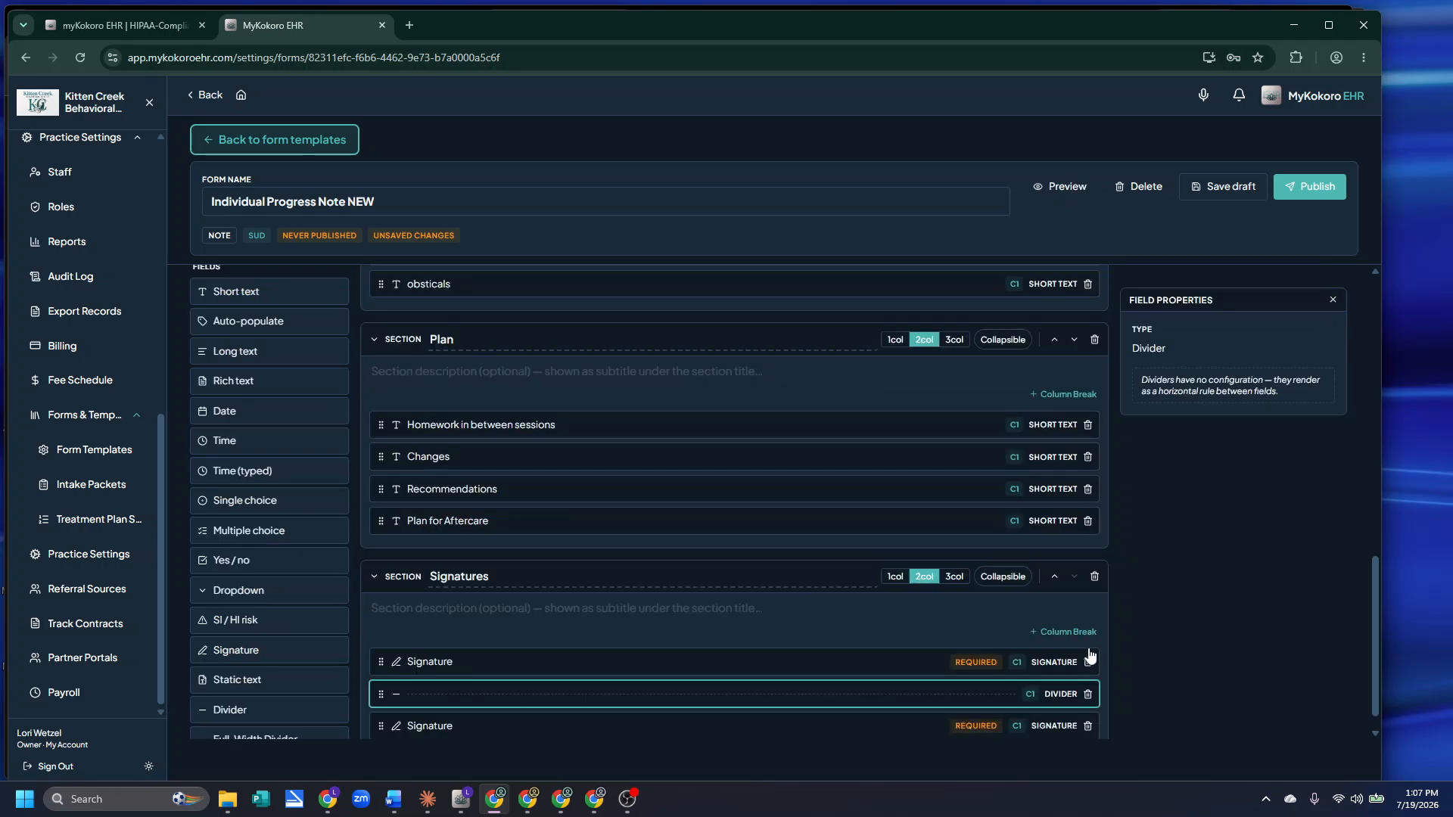
{"action": "left_click", "coordinate": [1088, 694]}
{"action": "left_click", "coordinate": [804, 456]}
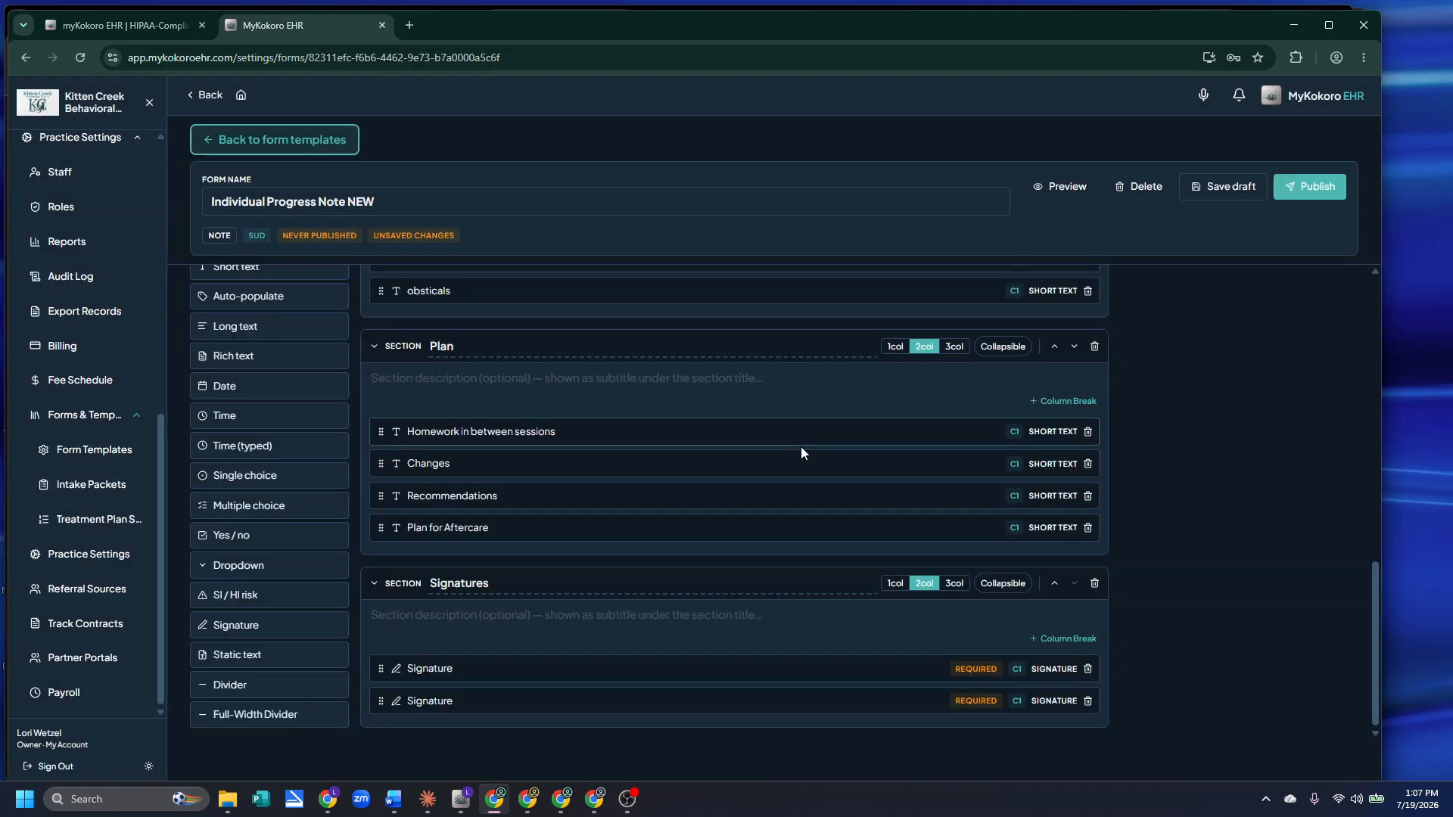
Add a Full-Width Divider between the two Signature fields and preview the Signatures section
{"action": "left_click", "coordinate": [271, 719]}
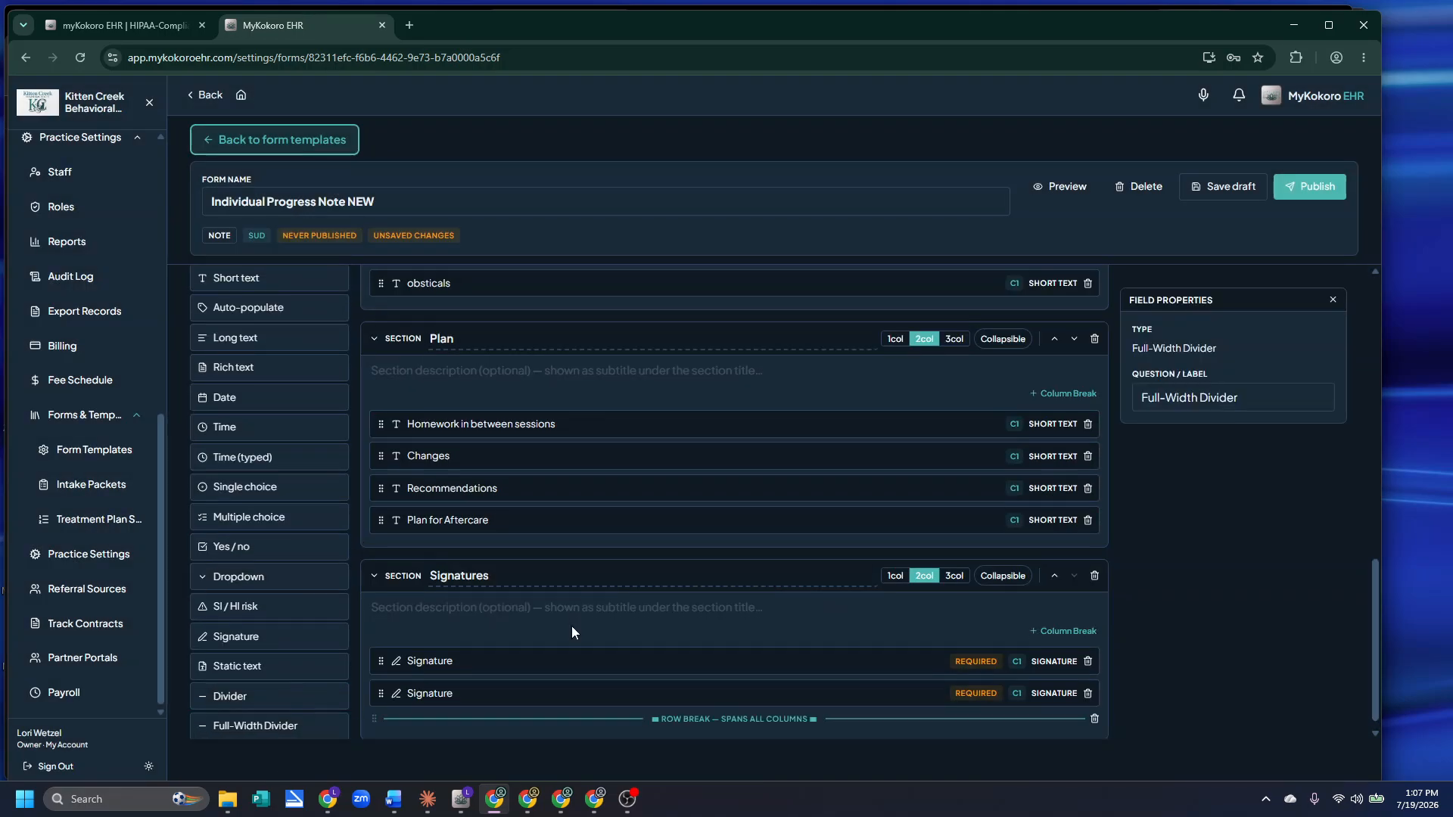
{"action": "left_click_drag", "start_coordinate": [376, 707], "coordinate": [376, 675]}
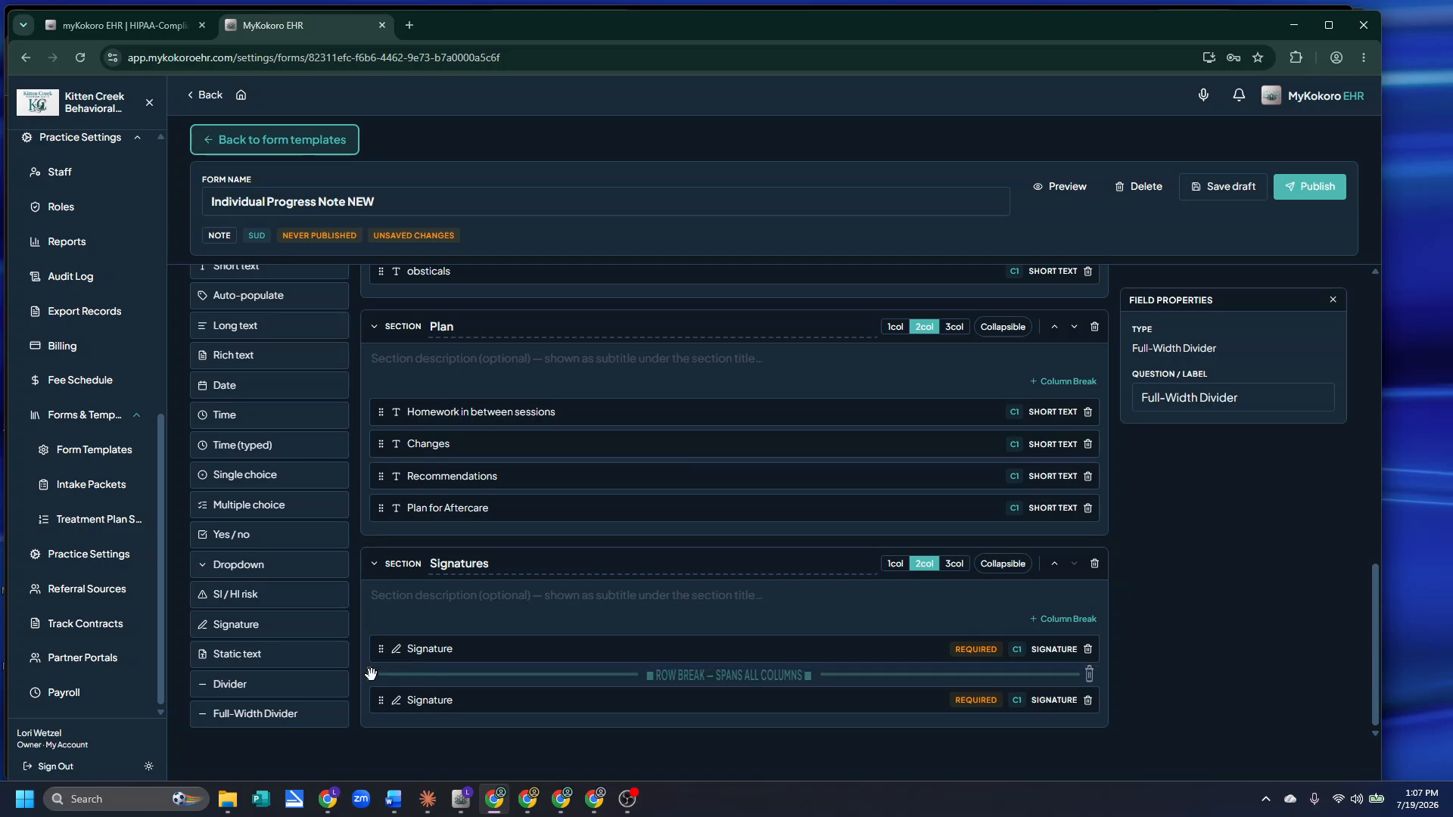
{"action": "left_click", "coordinate": [1061, 187]}
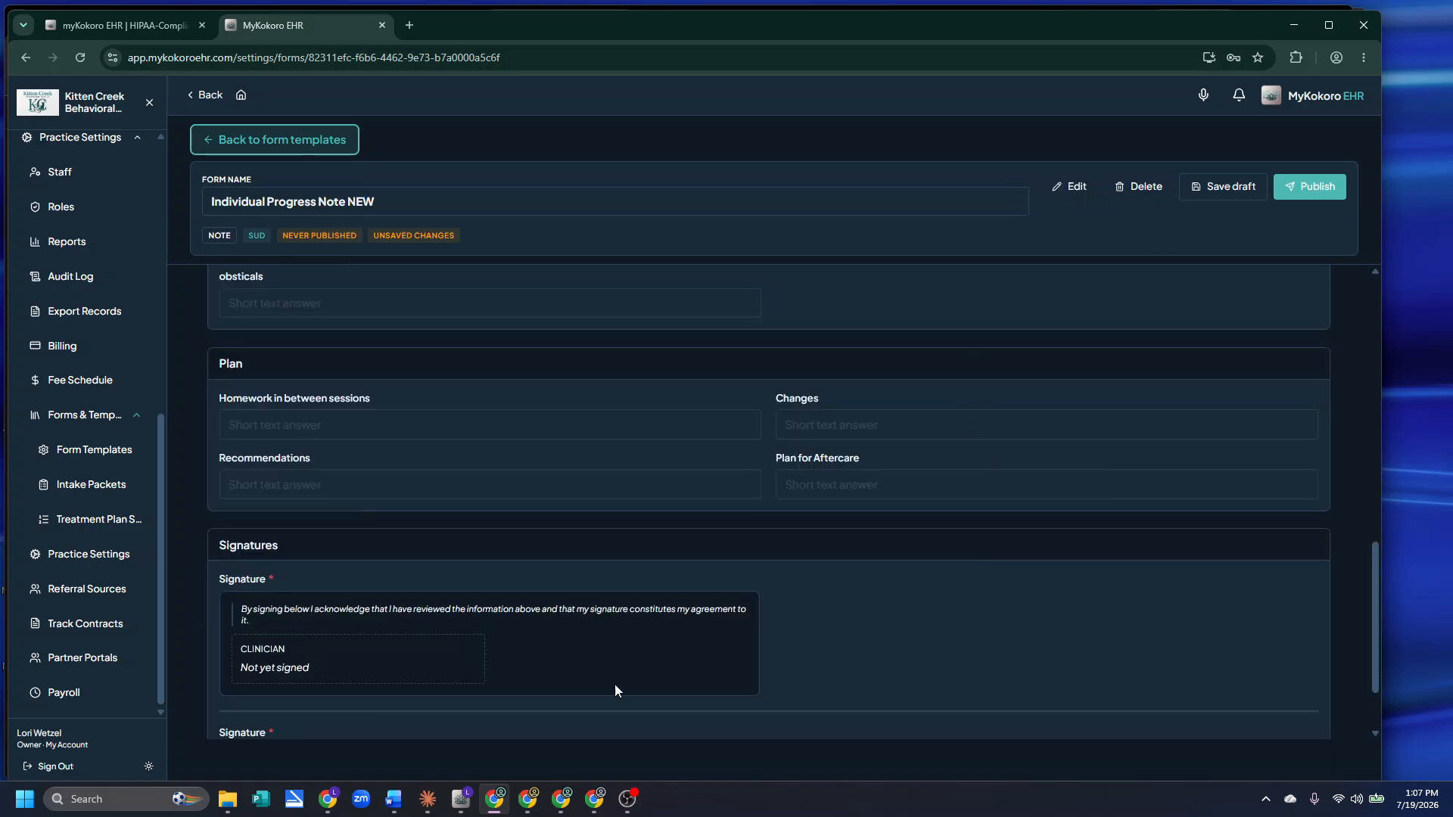
{"action": "scroll", "coordinate": [316, 626], "scroll_direction": "down", "scroll_amount": 2}
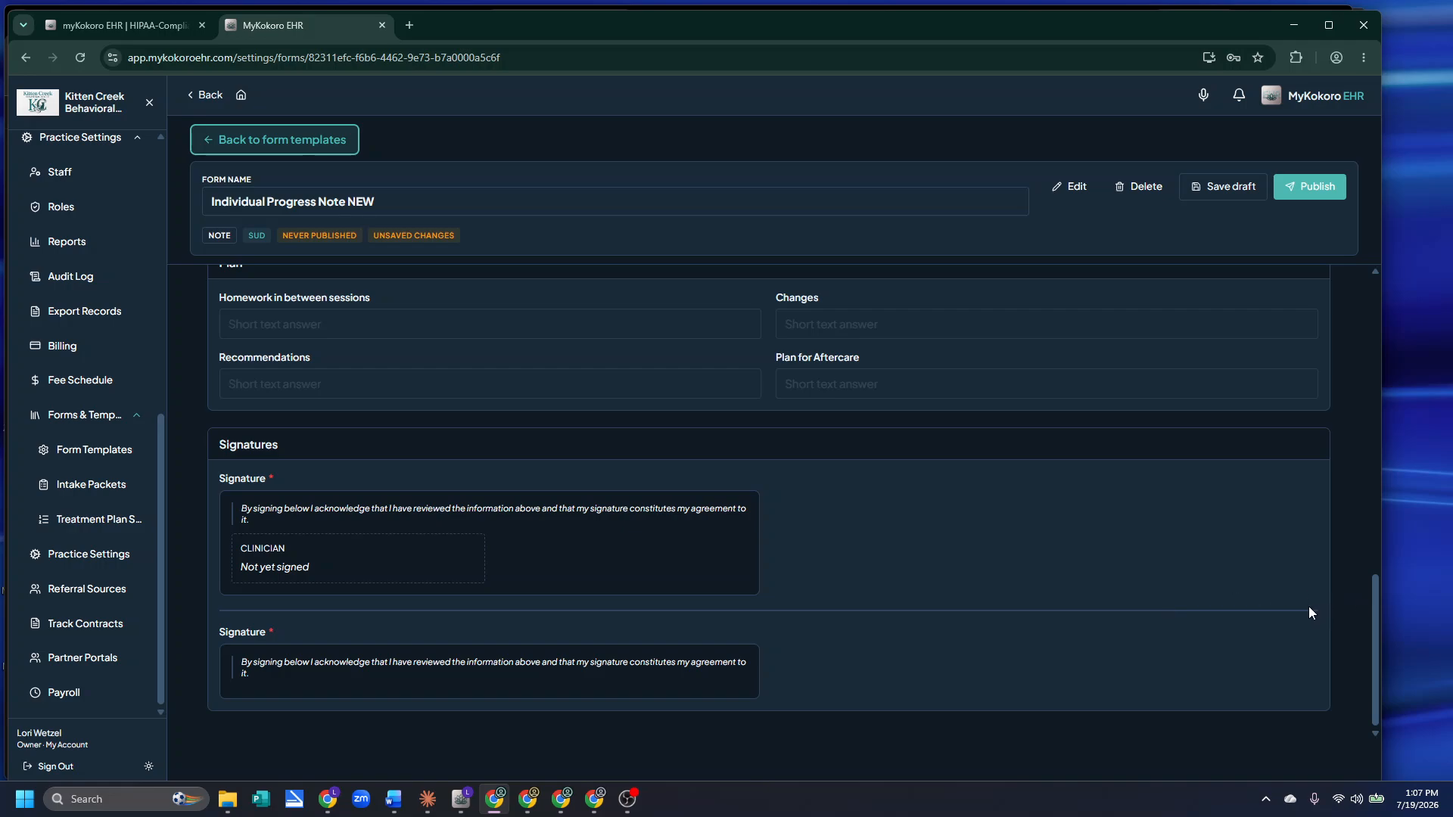
Review the form preview from Client Information to Assessment, return to editing and save the draft
{"action": "scroll", "coordinate": [1024, 275], "scroll_direction": "up", "scroll_amount": 12}
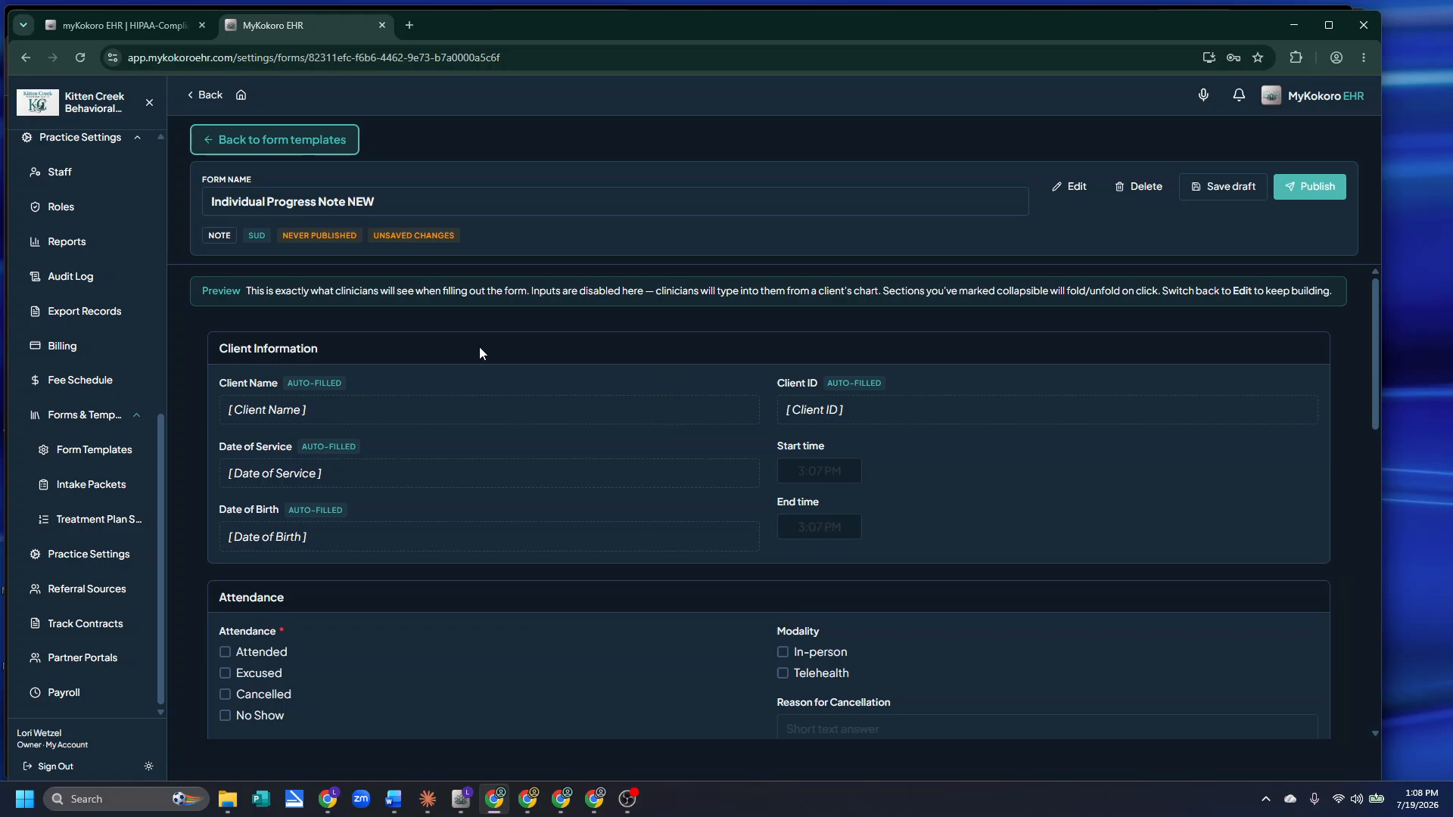
{"action": "scroll", "coordinate": [915, 484], "scroll_direction": "down", "scroll_amount": 3}
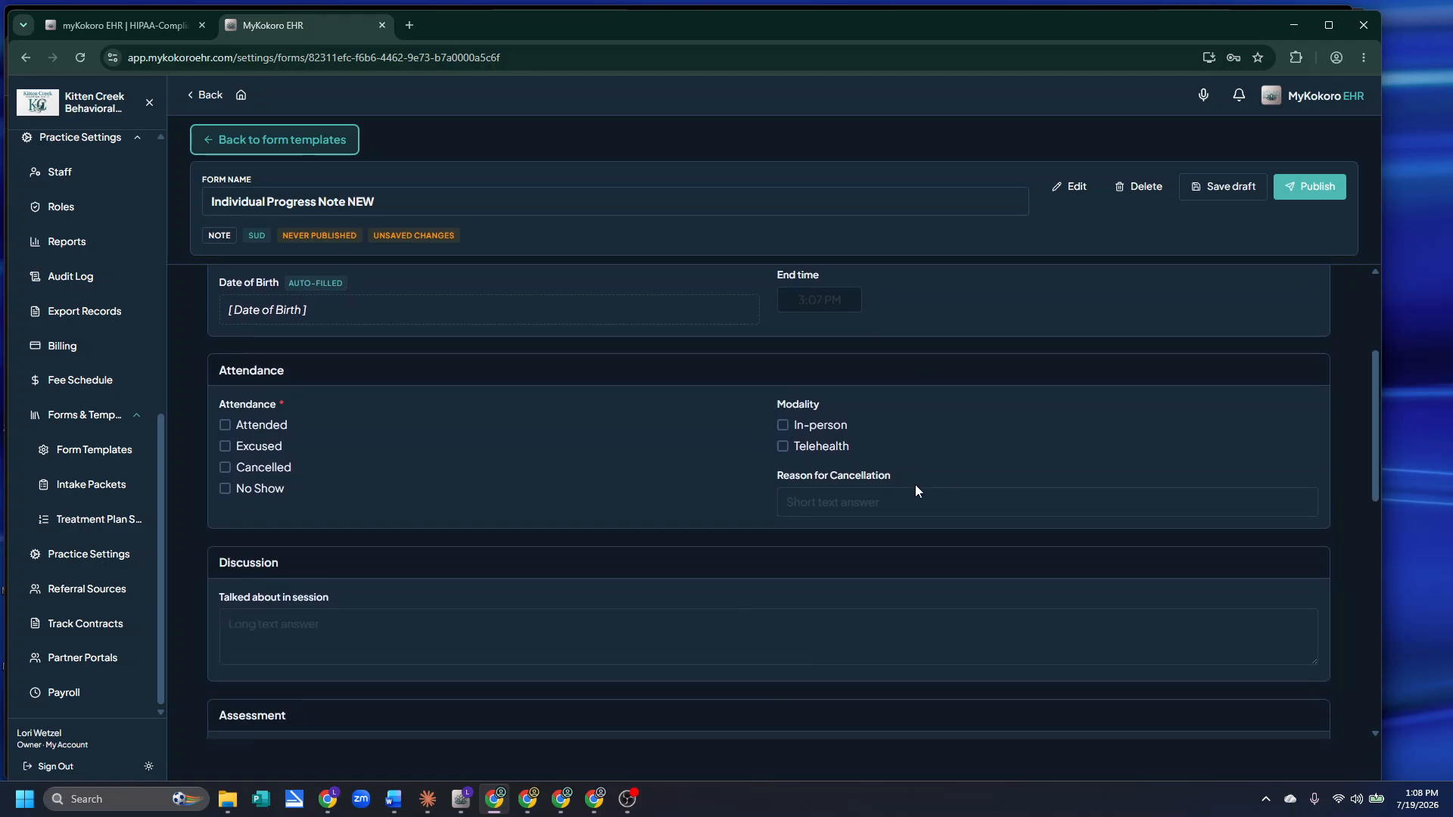
{"action": "scroll", "coordinate": [447, 541], "scroll_direction": "down", "scroll_amount": 5}
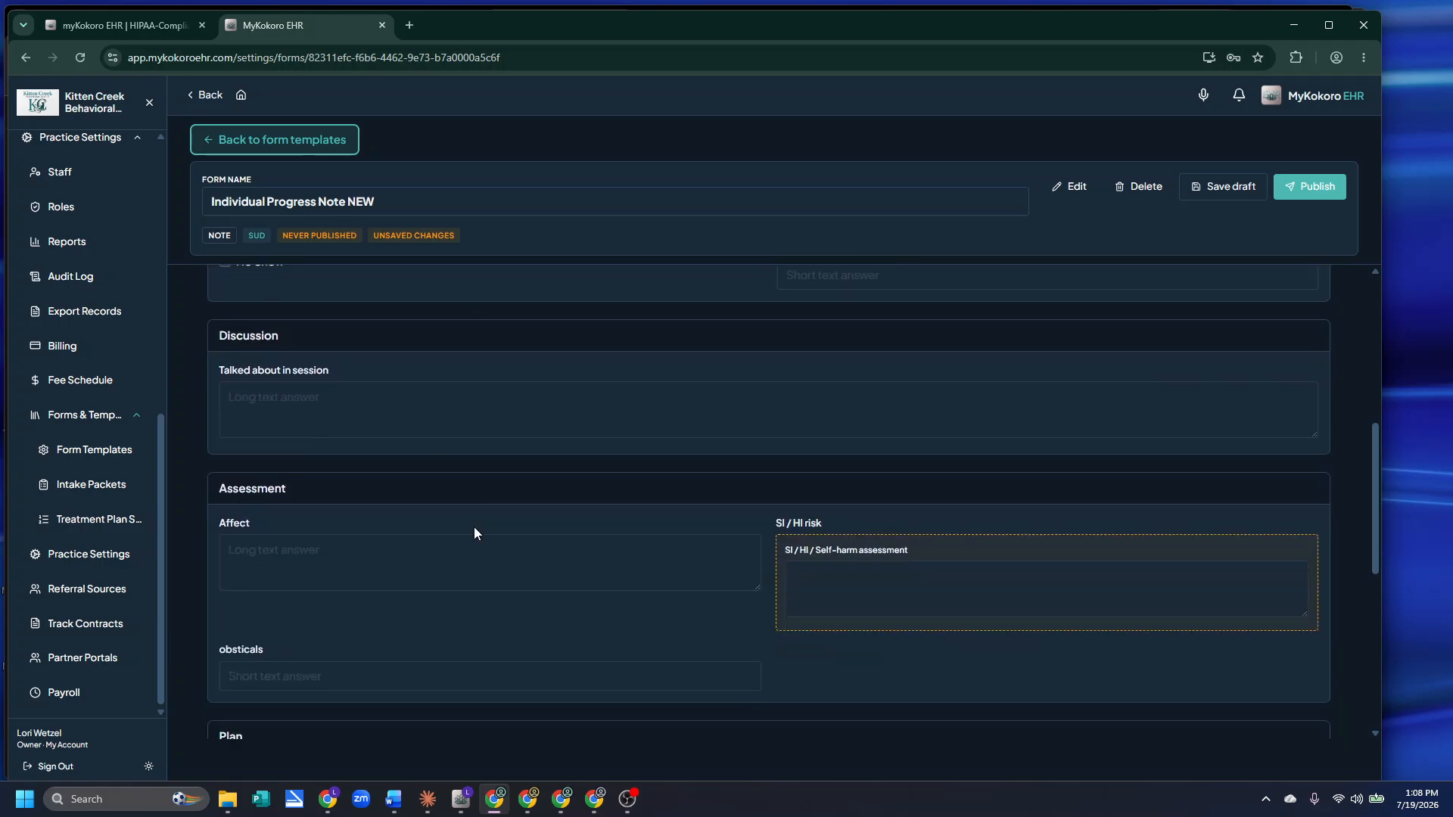
{"action": "left_click", "coordinate": [1071, 189]}
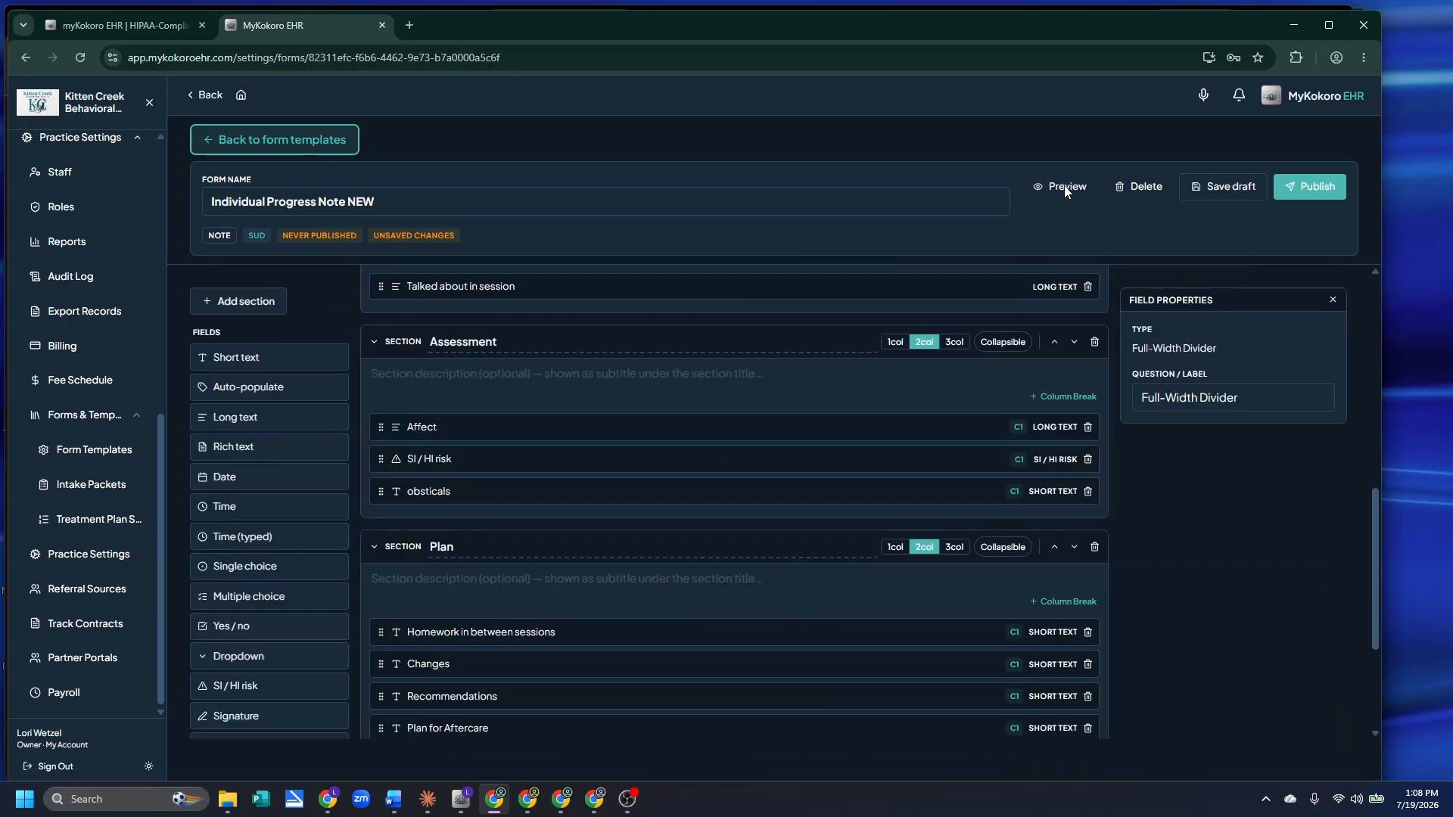
{"action": "left_click", "coordinate": [1242, 188]}
Delete the multiple-choice Modality field from the Attendance section
{"action": "scroll", "coordinate": [705, 407], "scroll_direction": "down", "scroll_amount": 3}
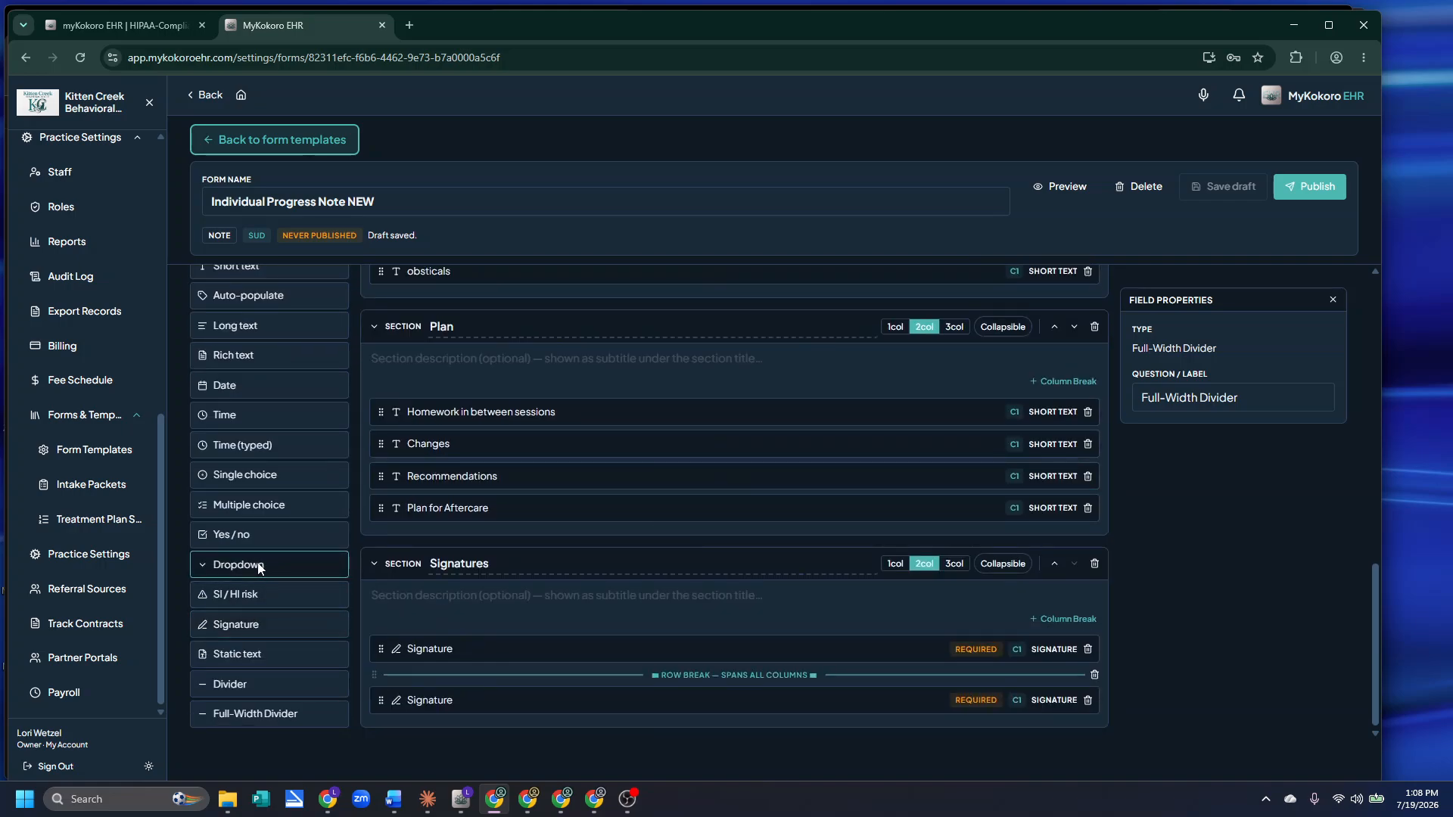
{"action": "scroll", "coordinate": [492, 620], "scroll_direction": "up", "scroll_amount": 4}
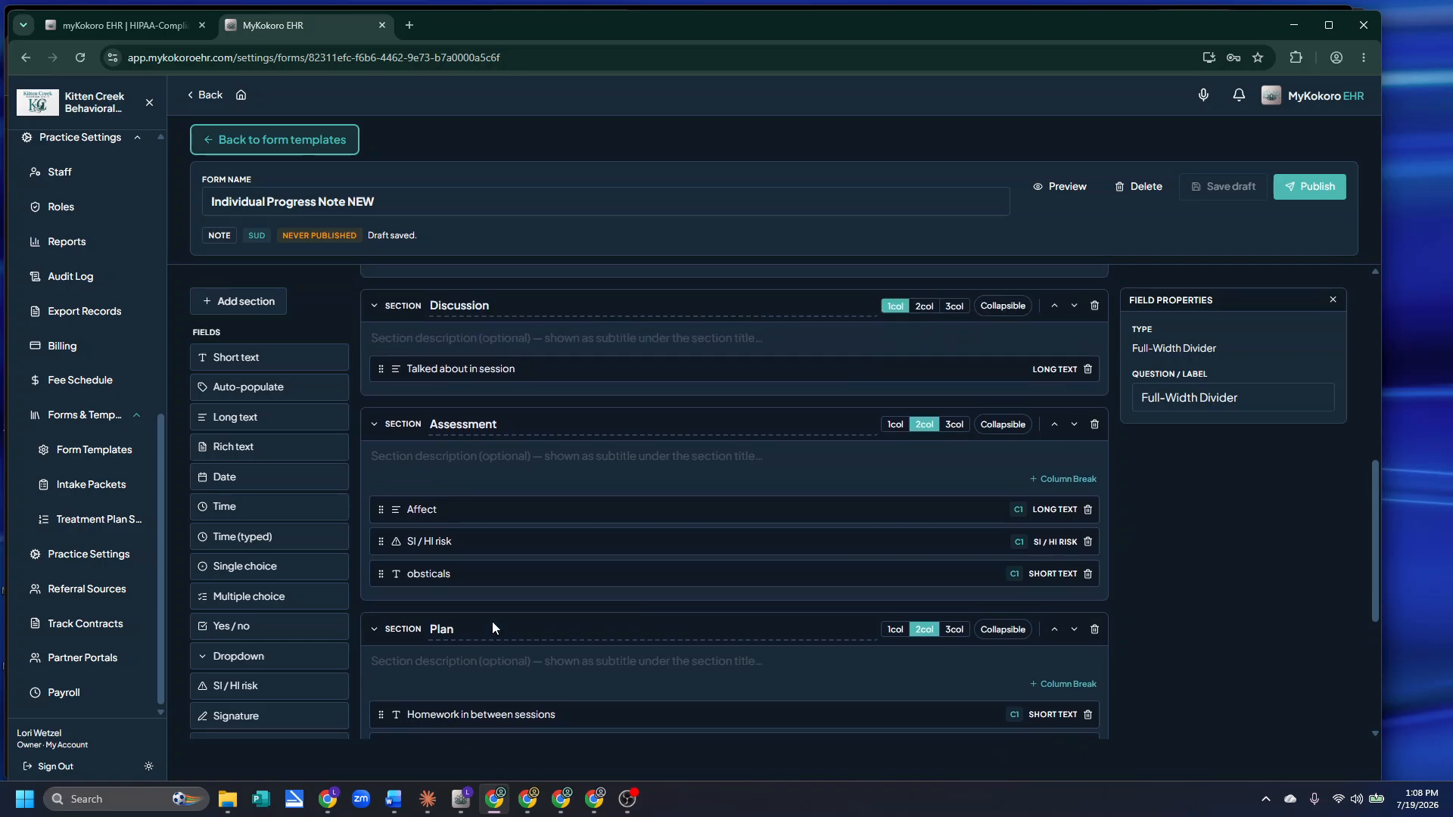
{"action": "scroll", "coordinate": [492, 620], "scroll_direction": "up", "scroll_amount": 3}
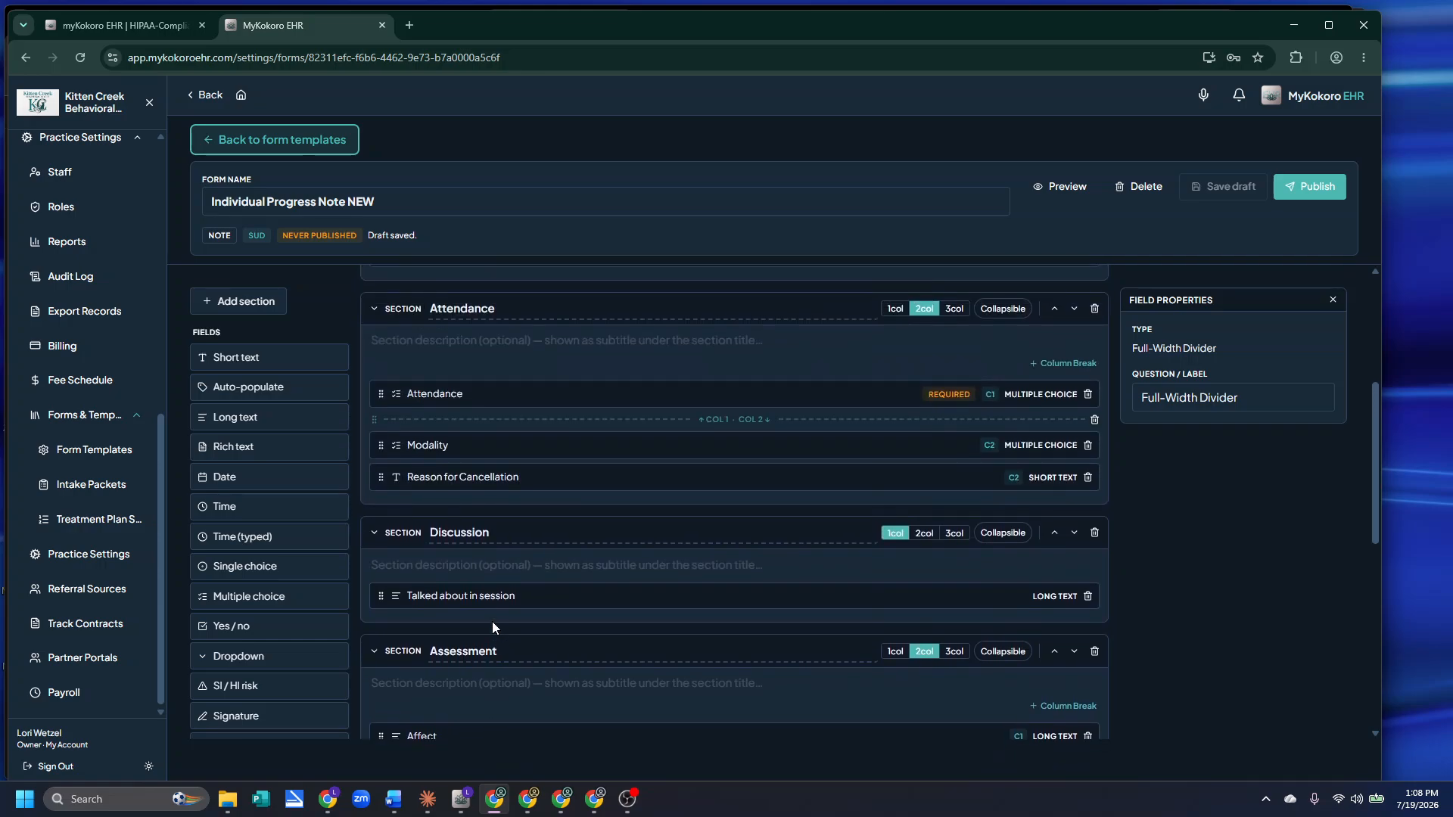
{"action": "left_click", "coordinate": [1088, 446]}
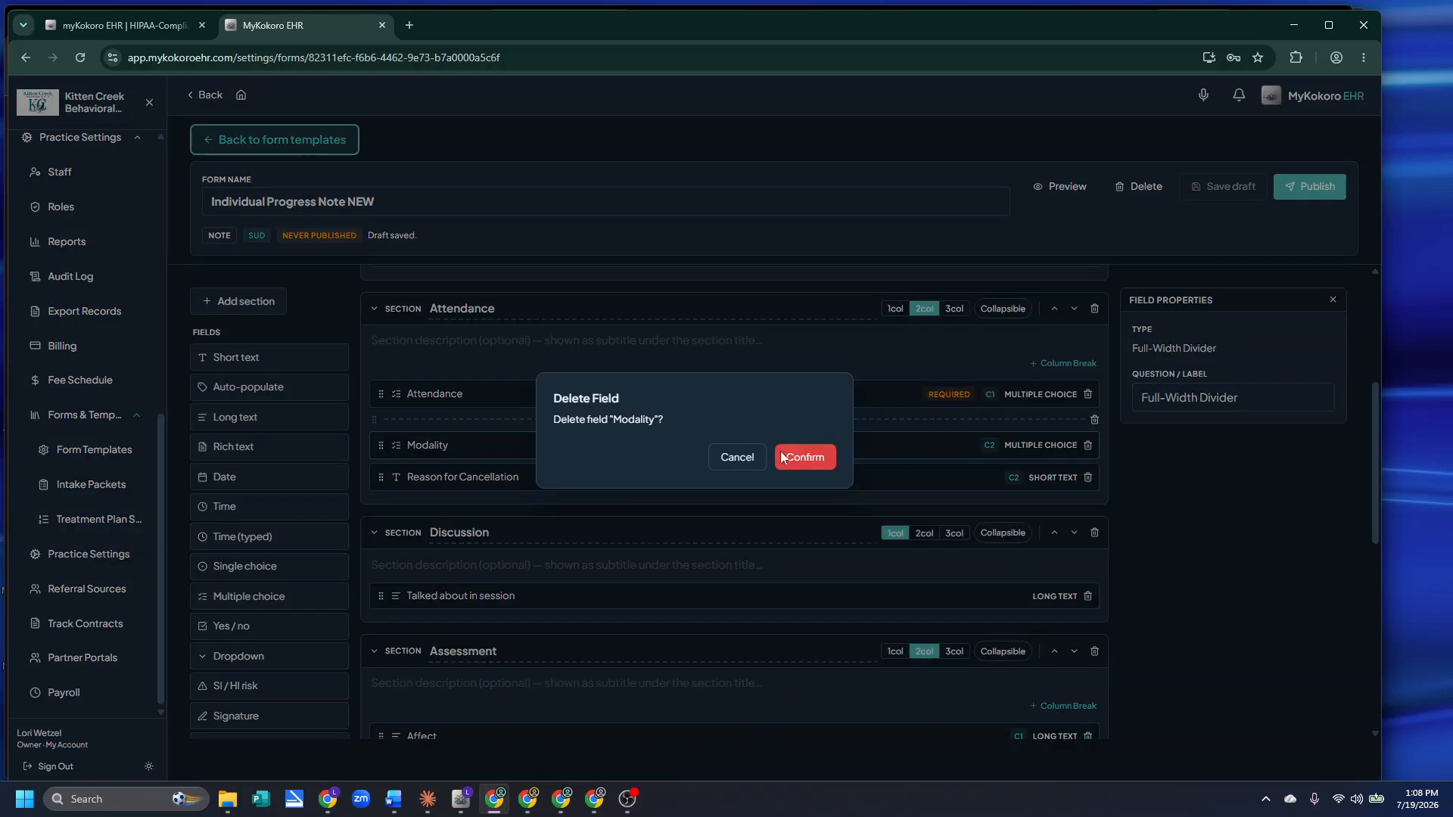
{"action": "left_click", "coordinate": [814, 455]}
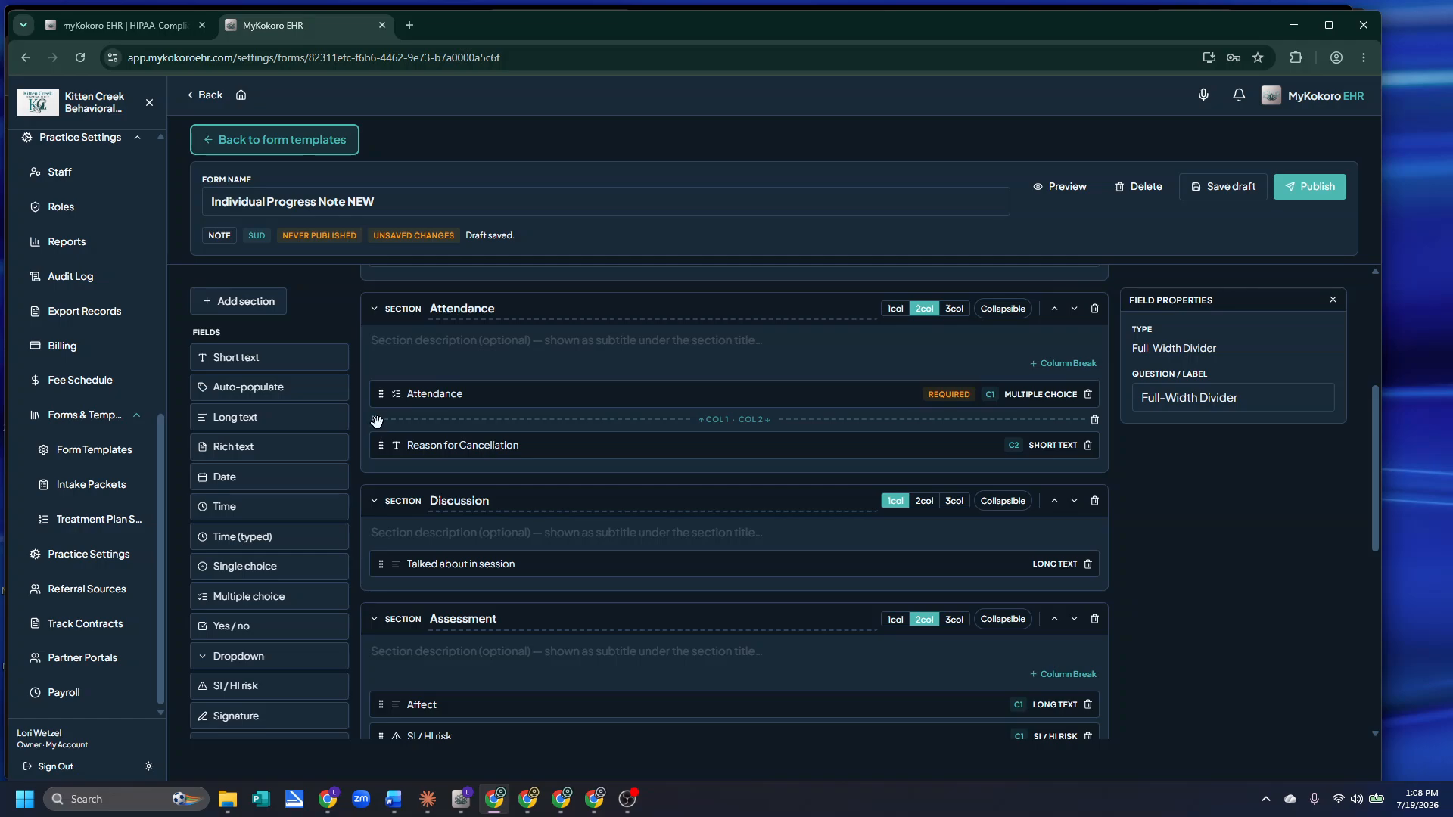
Add a Dropdown field to the form and label it "Modality"
{"action": "left_click", "coordinate": [252, 661]}
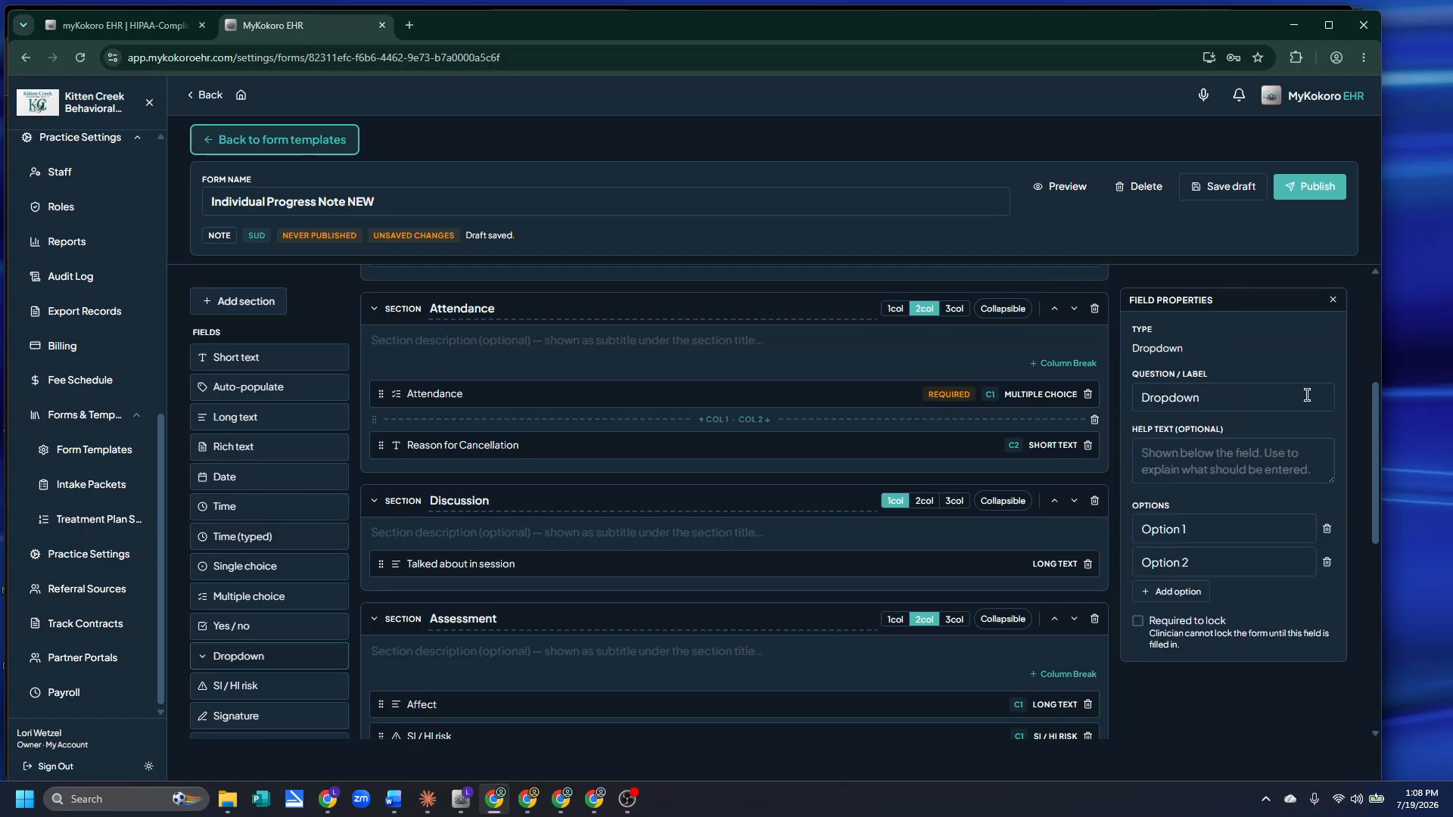
{"action": "double_click", "coordinate": [1187, 389]}
{"action": "type", "text": "Mo"}
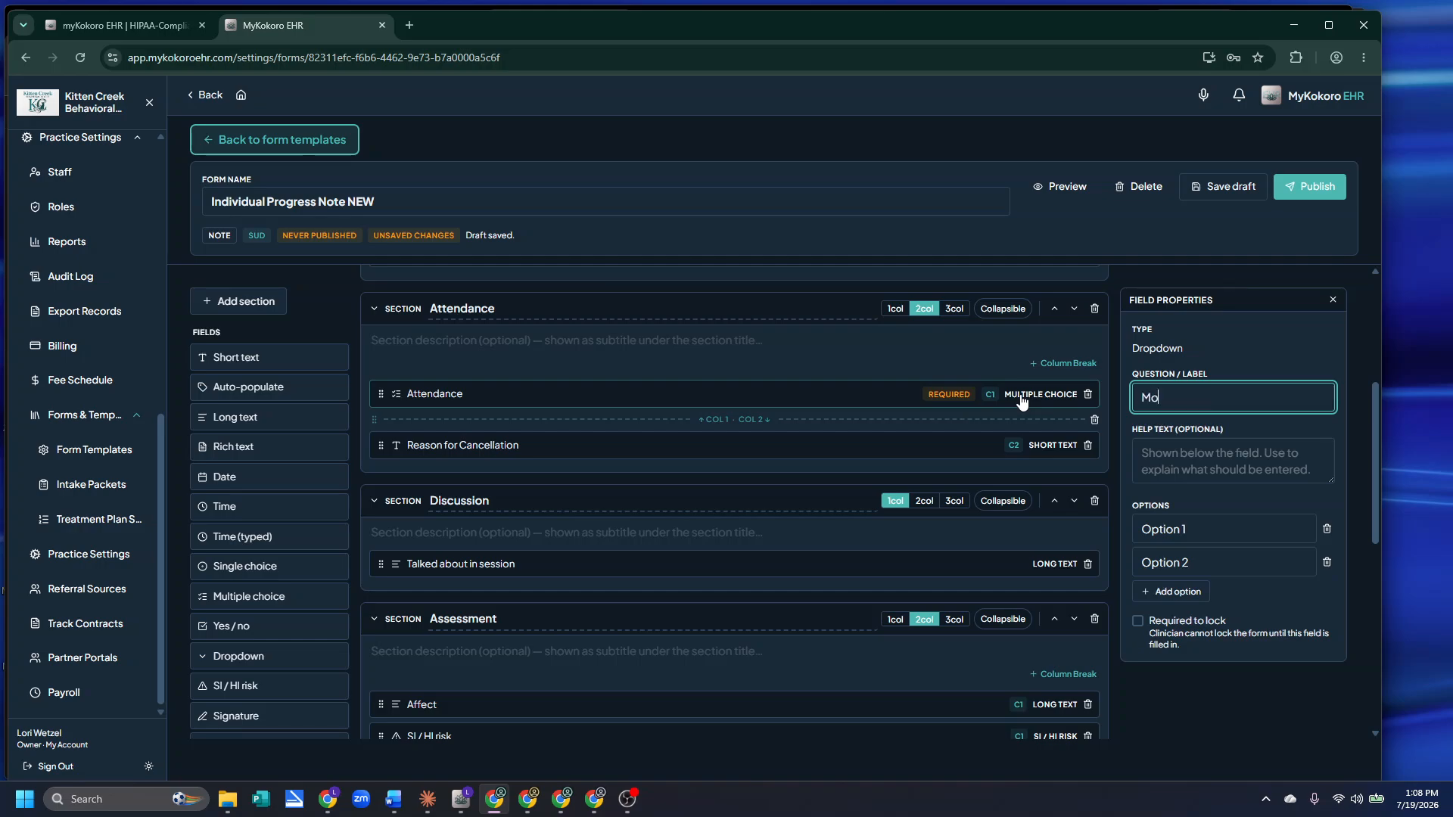
{"action": "type", "text": "dality"}
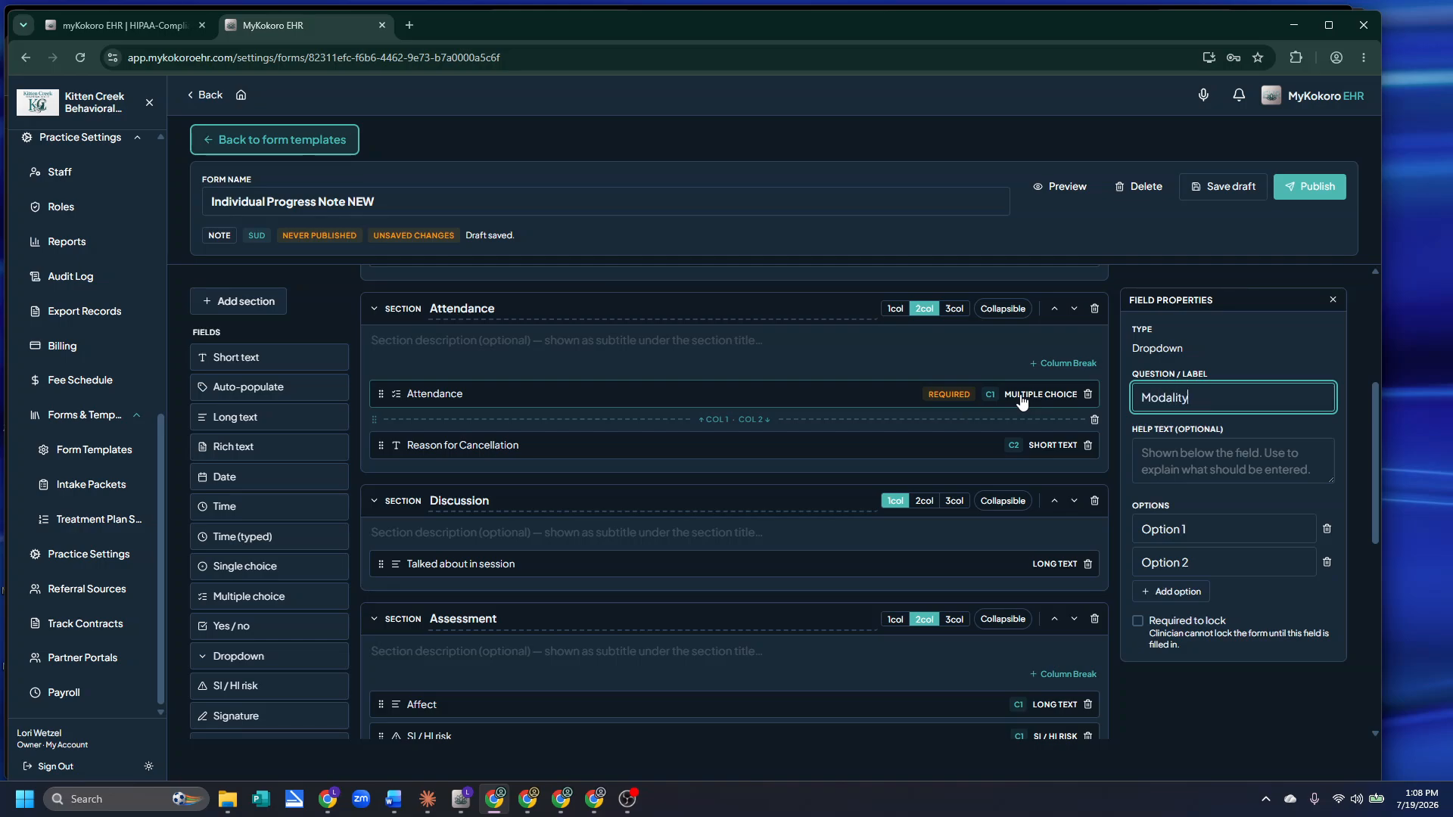
Set the Modality dropdown's options to "Attended", "No show" and "Cancelled"
{"action": "left_click", "coordinate": [1205, 530]}
{"action": "key", "text": "ctrl+a"}
{"action": "type", "text": "Attended"}
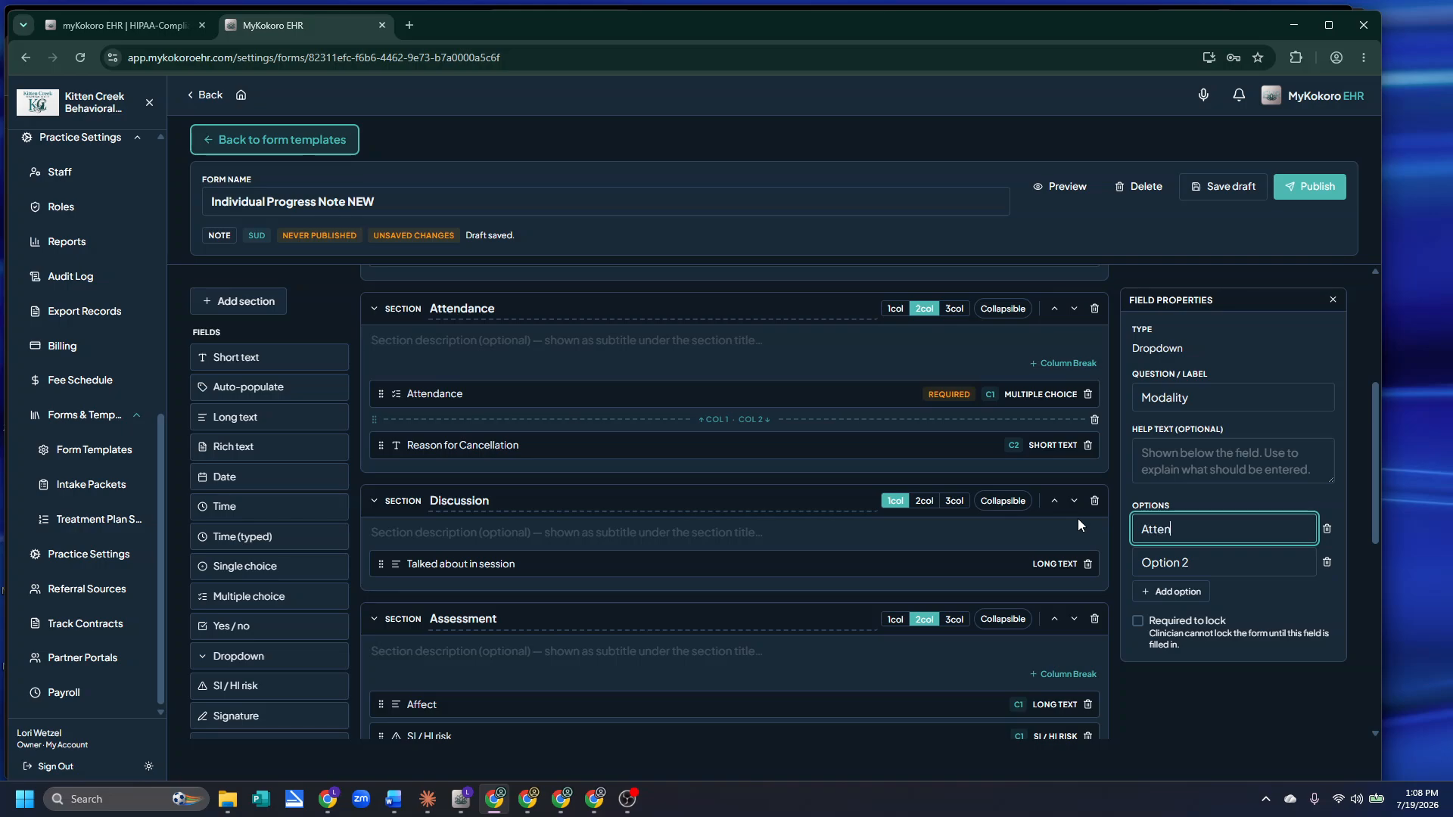
{"action": "left_click", "coordinate": [1203, 569]}
{"action": "key", "text": "ctrl+a"}
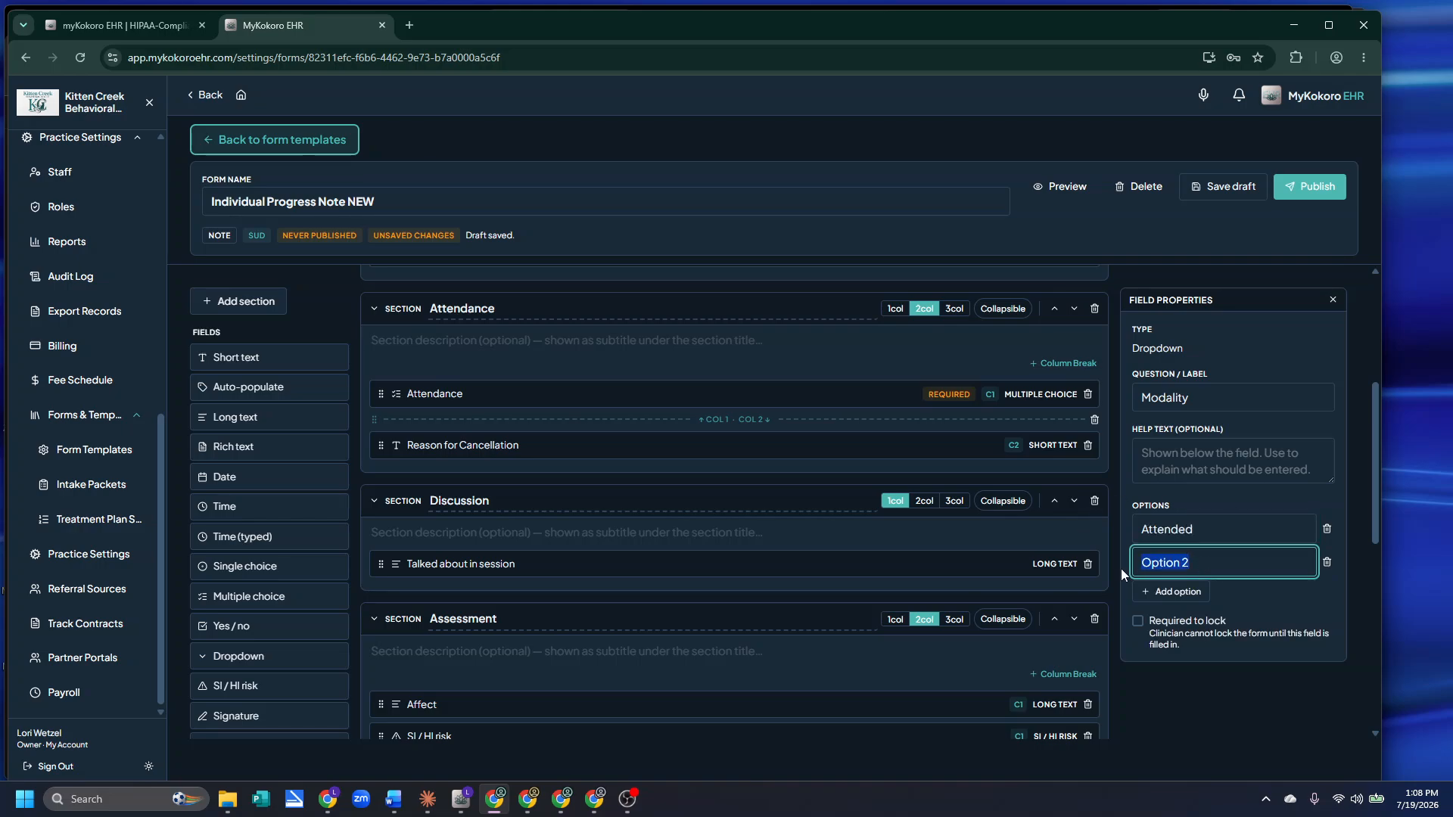
{"action": "type", "text": "No show"}
{"action": "left_click", "coordinate": [1175, 582]}
{"action": "left_click", "coordinate": [1176, 586]}
{"action": "left_click", "coordinate": [1223, 595]}
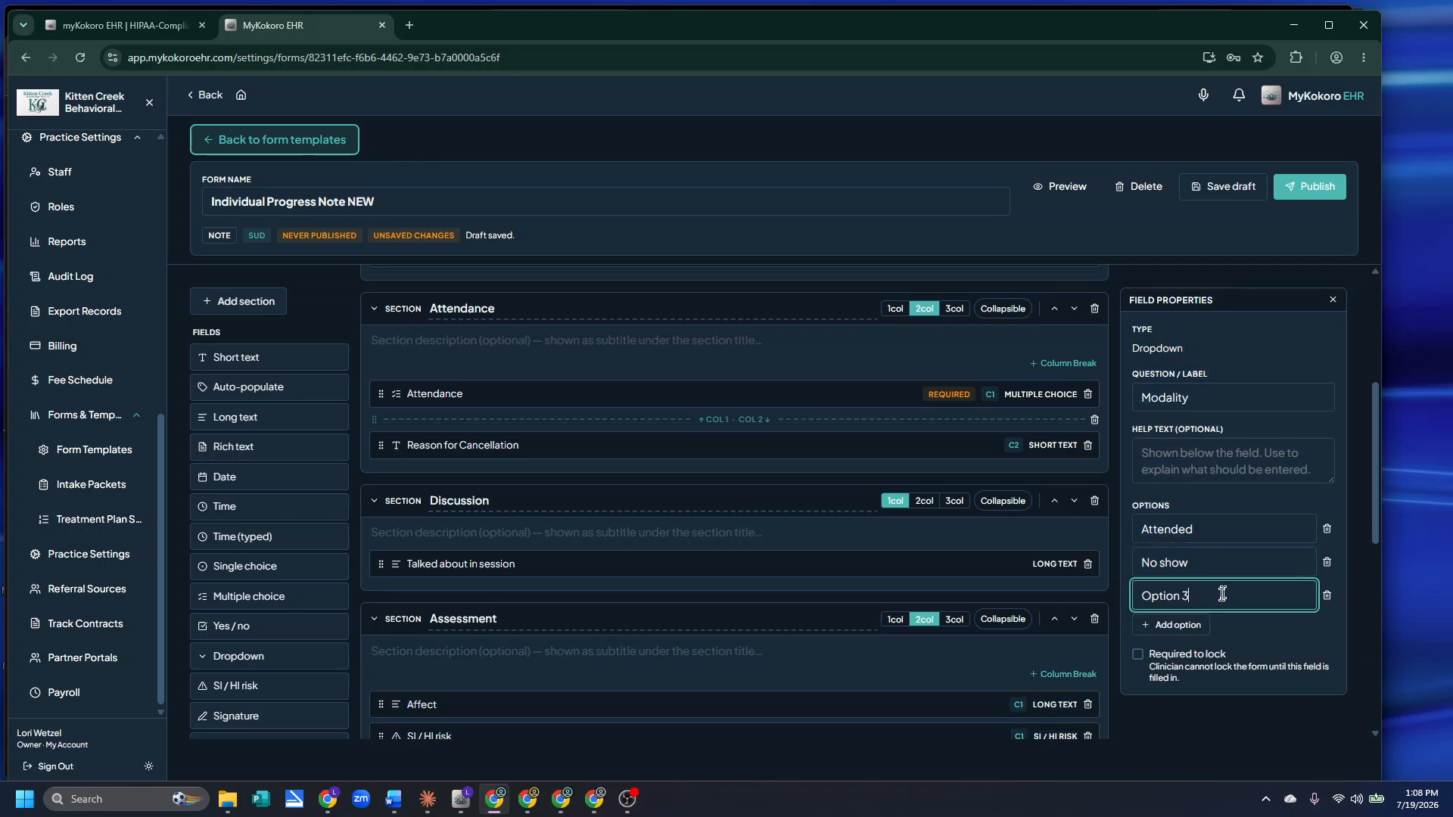
{"action": "key", "text": "ctrl+a"}
{"action": "type", "text": "Cancelled"}
Preview the form and look for where the Modality dropdown was placed
{"action": "left_click", "coordinate": [1068, 188]}
{"action": "scroll", "coordinate": [555, 433], "scroll_direction": "down", "scroll_amount": 2}
{"action": "scroll", "coordinate": [515, 434], "scroll_direction": "up", "scroll_amount": 2}
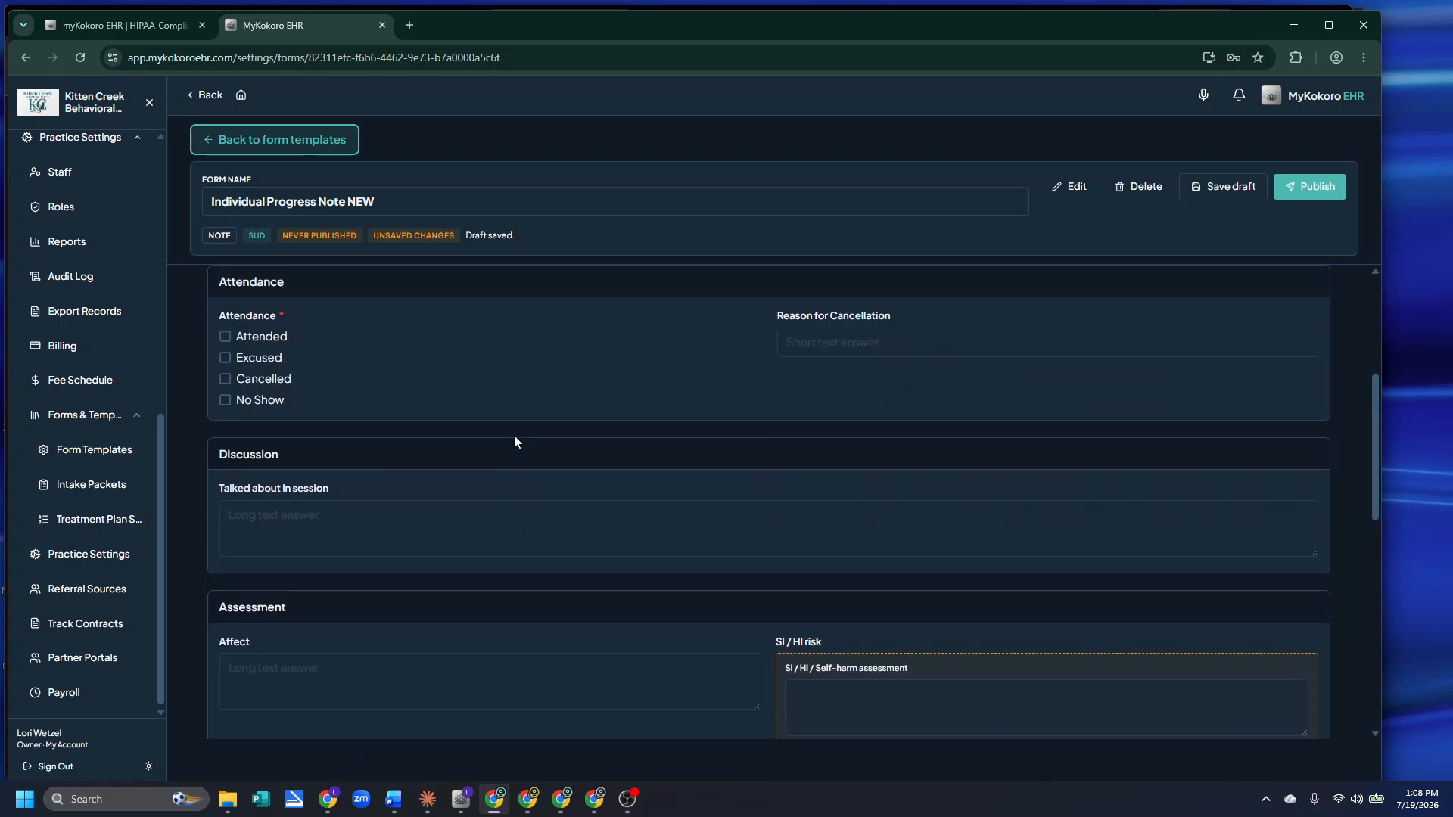
{"action": "scroll", "coordinate": [422, 458], "scroll_direction": "up", "scroll_amount": 2}
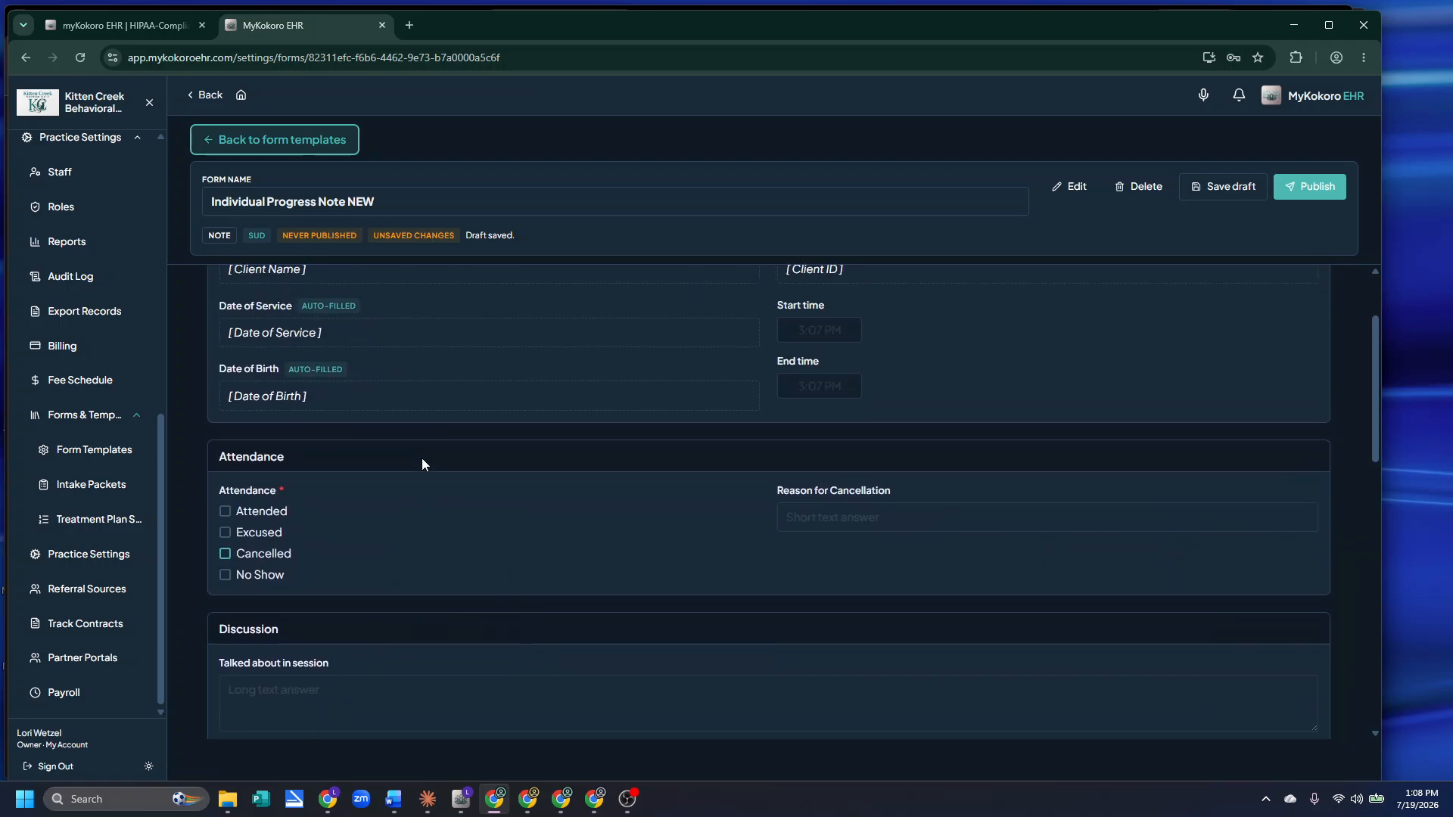
{"action": "scroll", "coordinate": [422, 457], "scroll_direction": "down", "scroll_amount": 1}
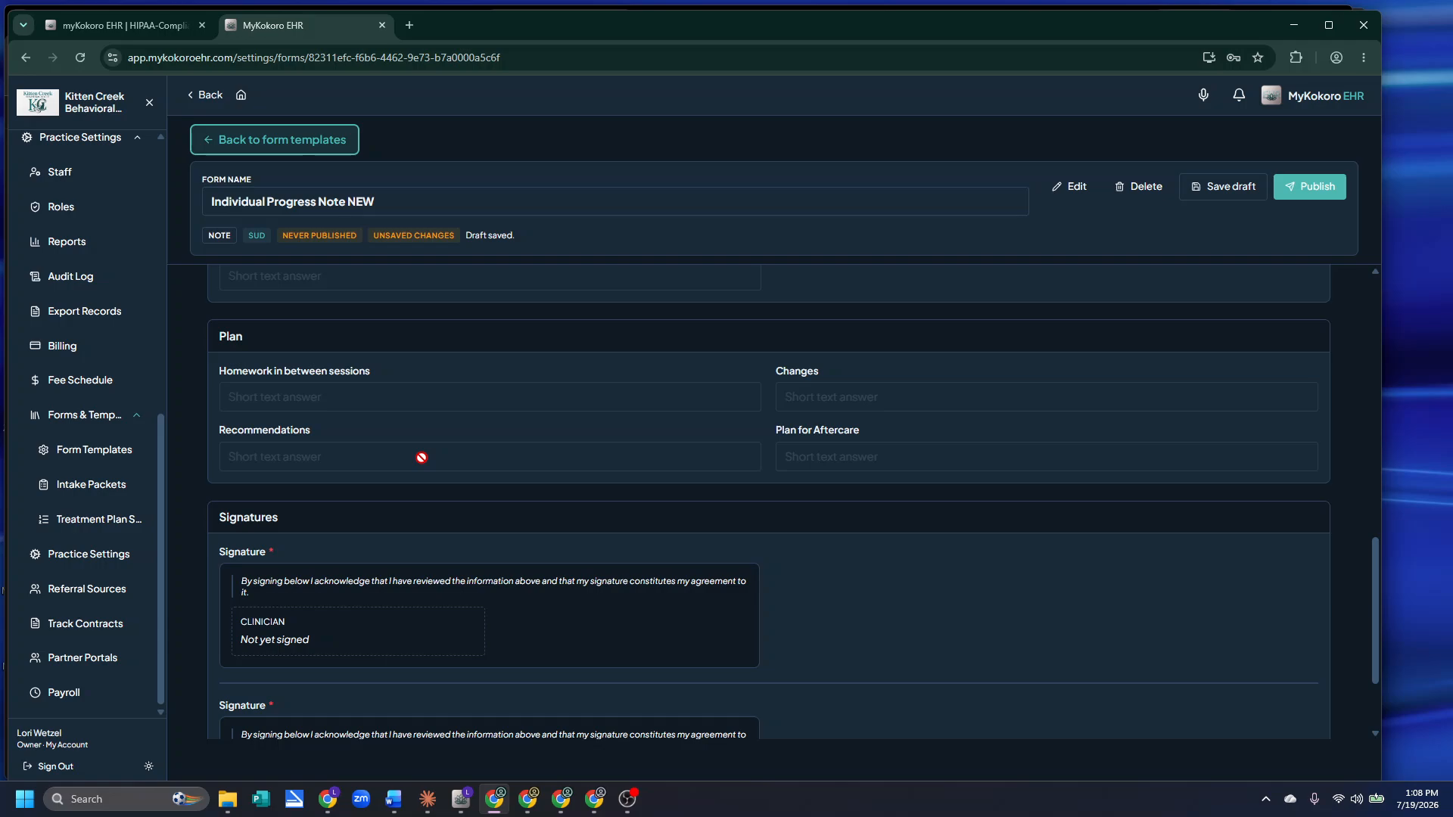
{"action": "scroll", "coordinate": [421, 457], "scroll_direction": "down", "scroll_amount": 2}
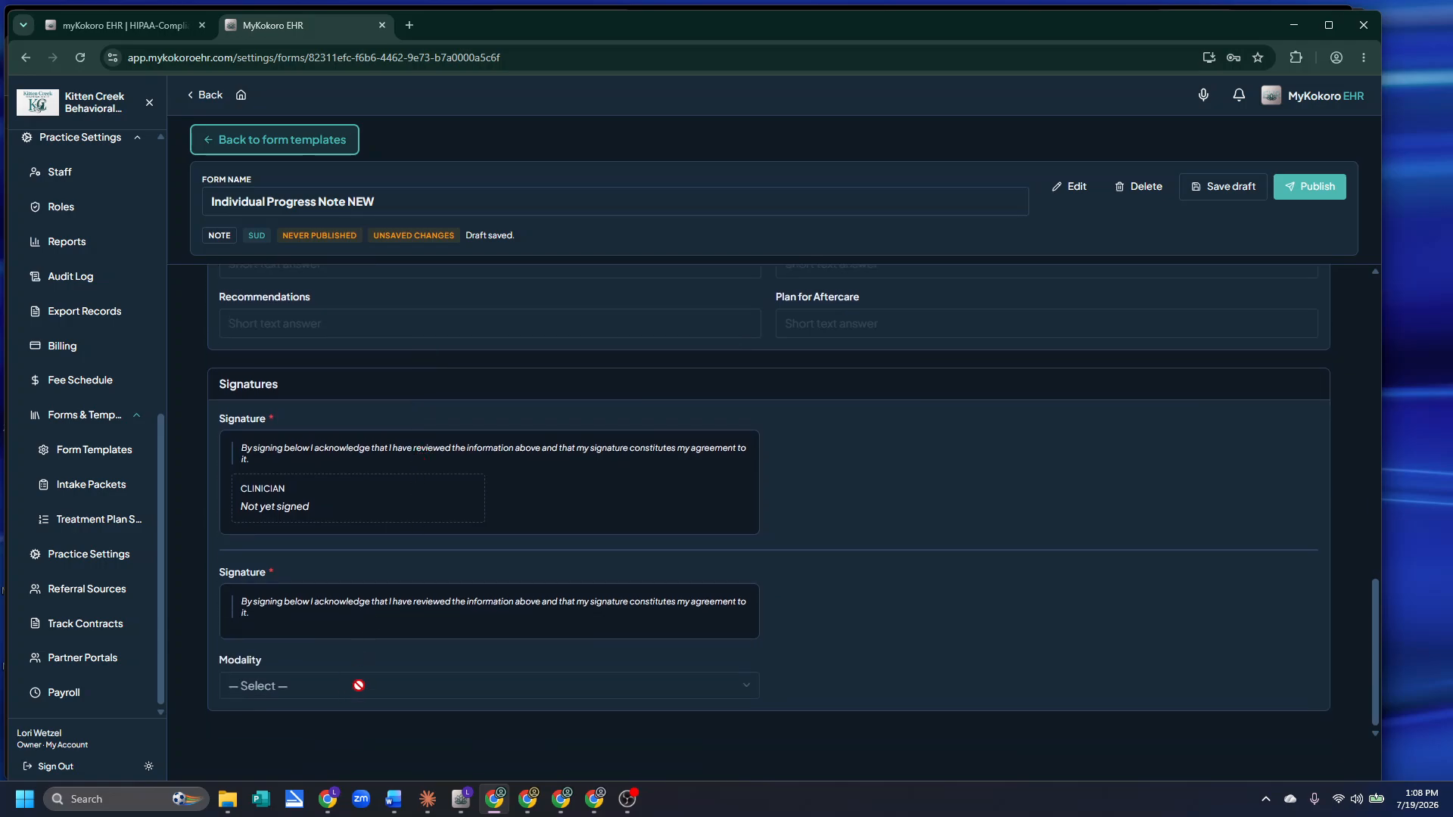
Return to editing, move the Modality dropdown above the first Signature field and delete it
{"action": "left_click", "coordinate": [1075, 187]}
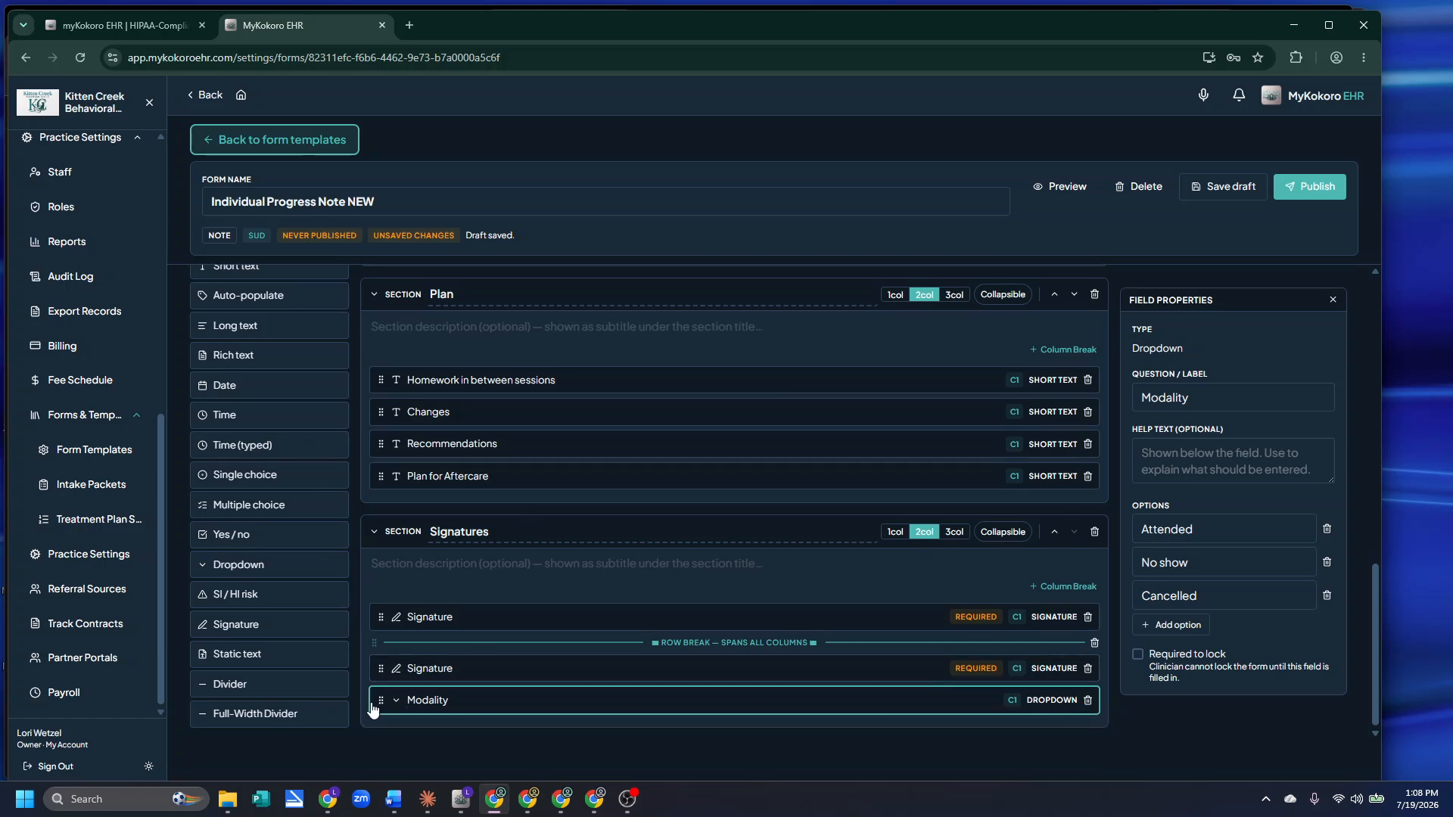
{"action": "mouse_move", "coordinate": [381, 700]}
{"action": "left_mouse_down"}
{"action": "mouse_move", "coordinate": [390, 409]}
{"action": "mouse_move", "coordinate": [415, 629]}
{"action": "mouse_move", "coordinate": [386, 605]}
{"action": "mouse_move", "coordinate": [379, 615]}
{"action": "left_mouse_up"}
{"action": "left_click", "coordinate": [1088, 617]}
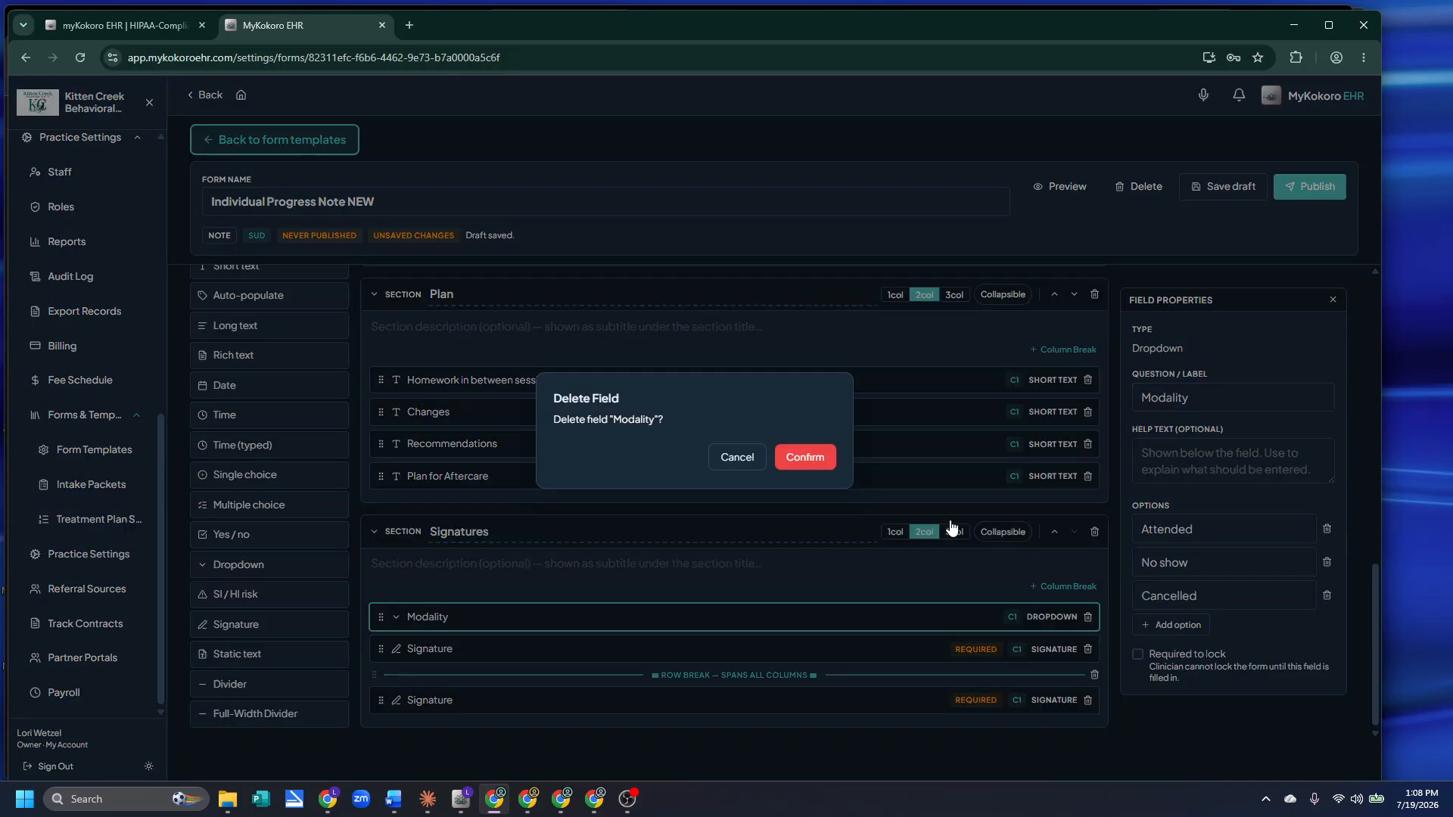
{"action": "left_click", "coordinate": [806, 455]}
{"action": "scroll", "coordinate": [540, 579], "scroll_direction": "up", "scroll_amount": 2}
{"action": "scroll", "coordinate": [541, 580], "scroll_direction": "up", "scroll_amount": 5}
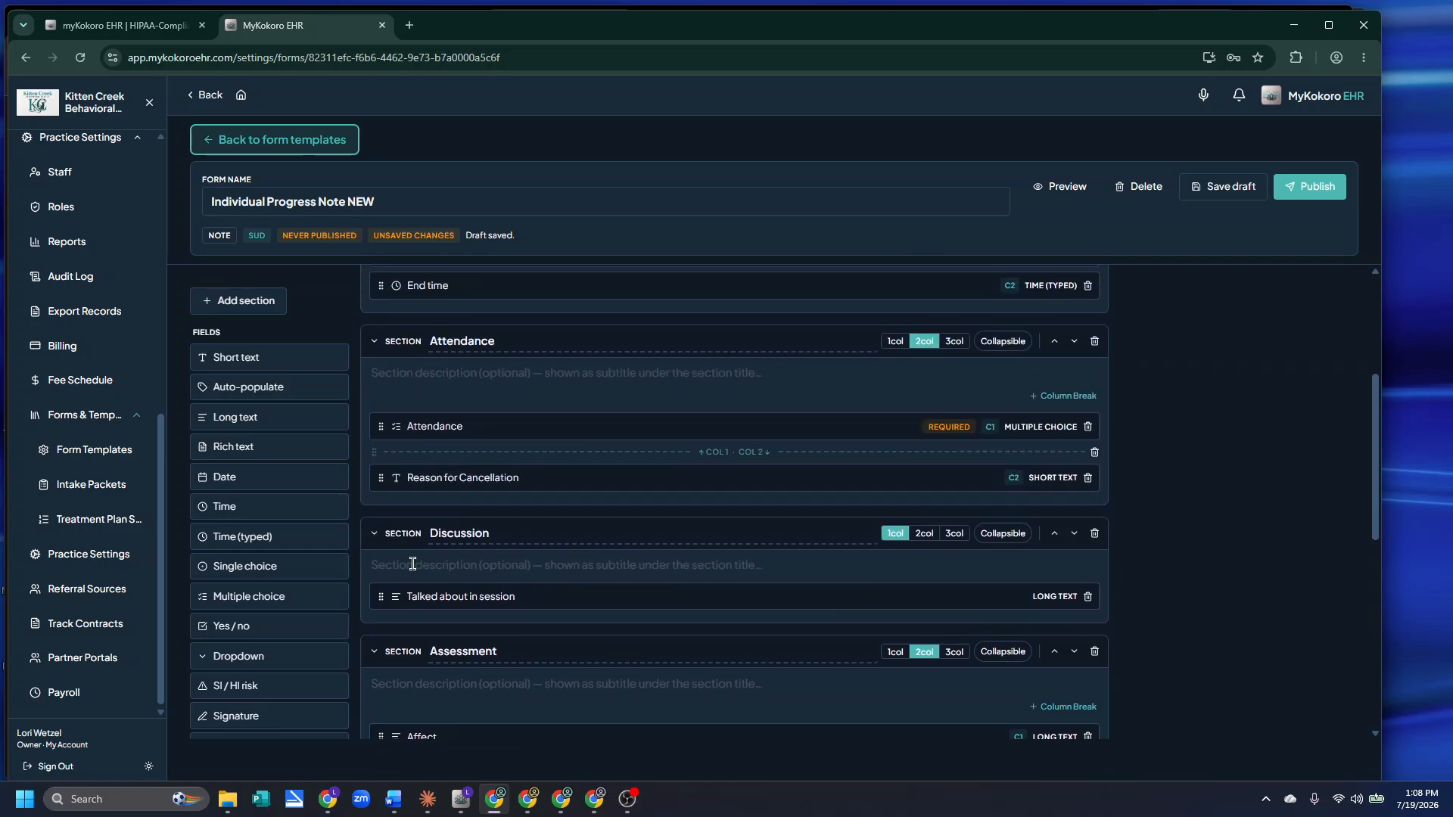
{"action": "scroll", "coordinate": [486, 570], "scroll_direction": "down", "scroll_amount": 1}
{"action": "scroll", "coordinate": [461, 569], "scroll_direction": "up", "scroll_amount": 2}
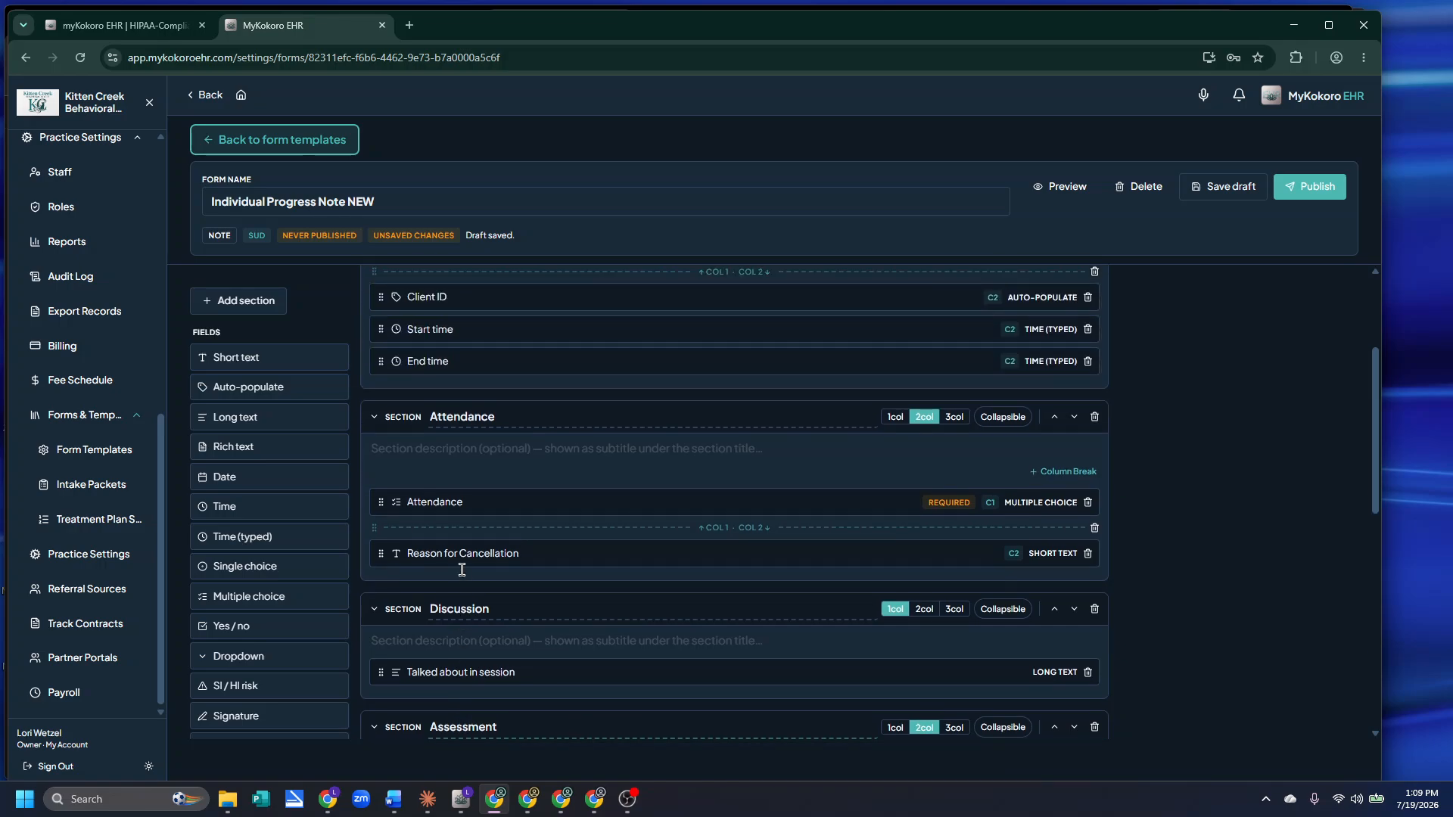
{"action": "scroll", "coordinate": [522, 564], "scroll_direction": "down", "scroll_amount": 3}
{"action": "scroll", "coordinate": [492, 560], "scroll_direction": "up", "scroll_amount": 3}
{"action": "triple_click", "coordinate": [406, 474]}
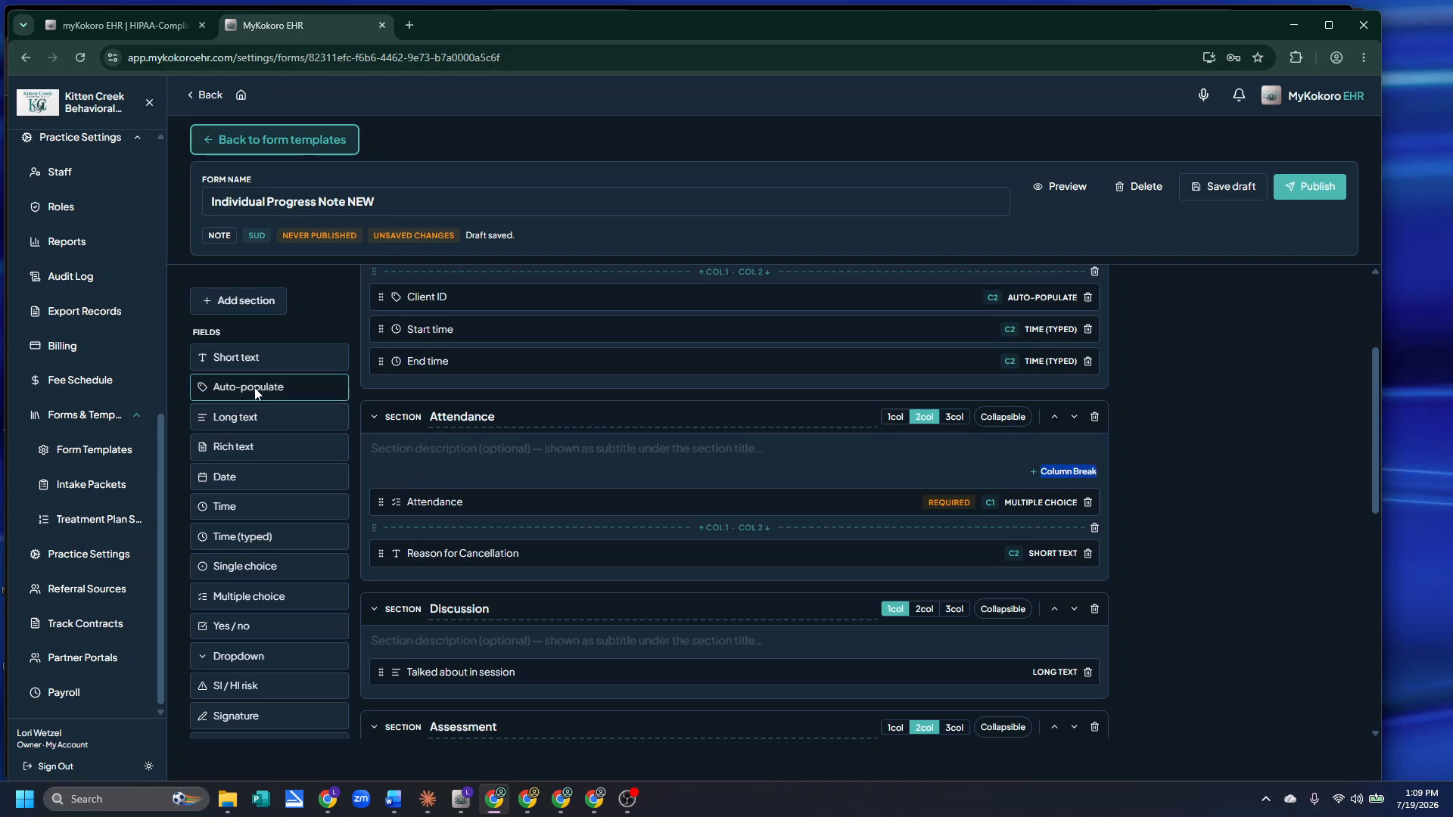
Add a Dropdown field to the Attendance section
{"action": "left_click", "coordinate": [385, 466]}
{"action": "triple_click", "coordinate": [383, 466]}
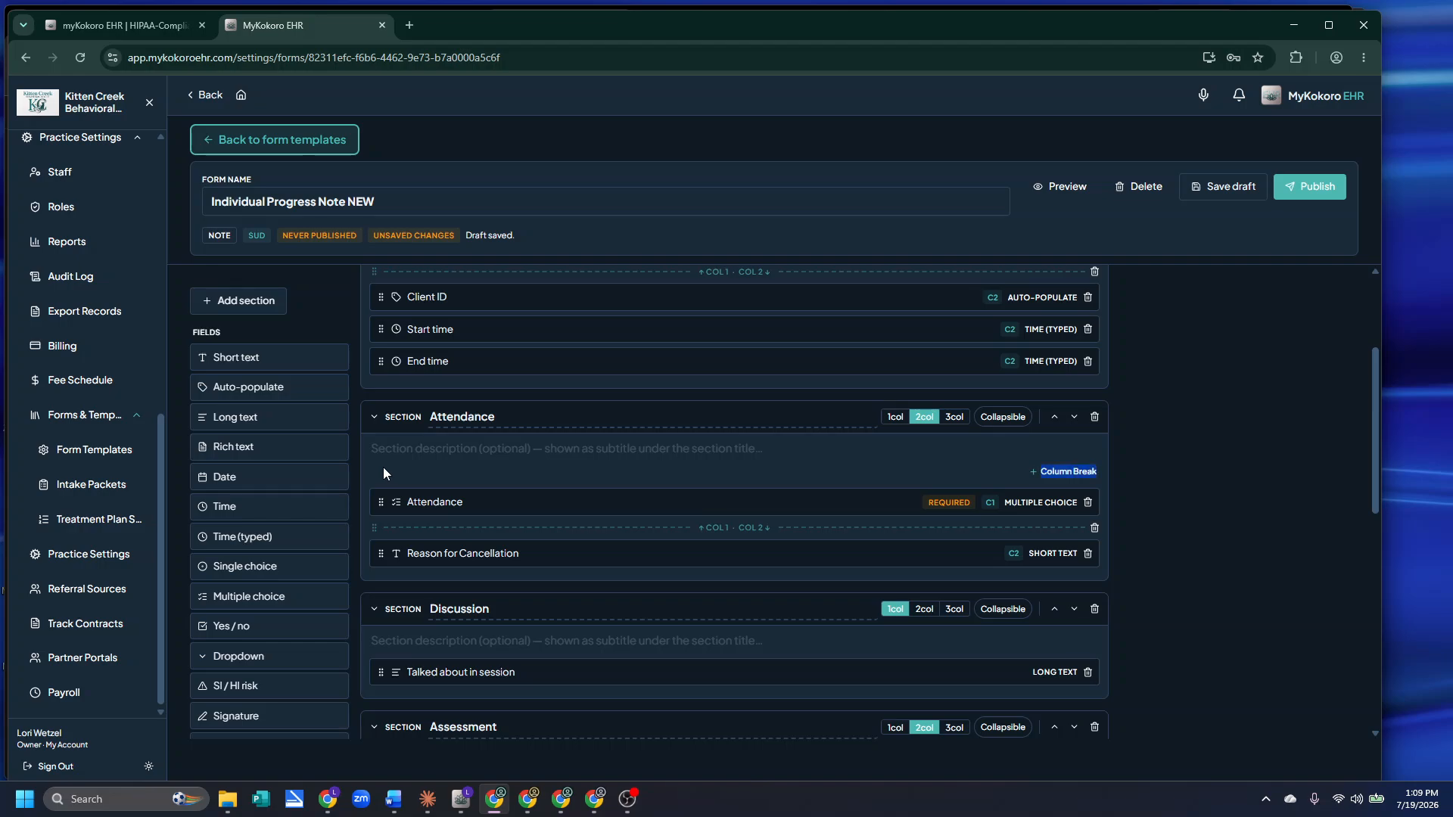
{"action": "left_click", "coordinate": [383, 466]}
{"action": "scroll", "coordinate": [242, 375], "scroll_direction": "down", "scroll_amount": 1}
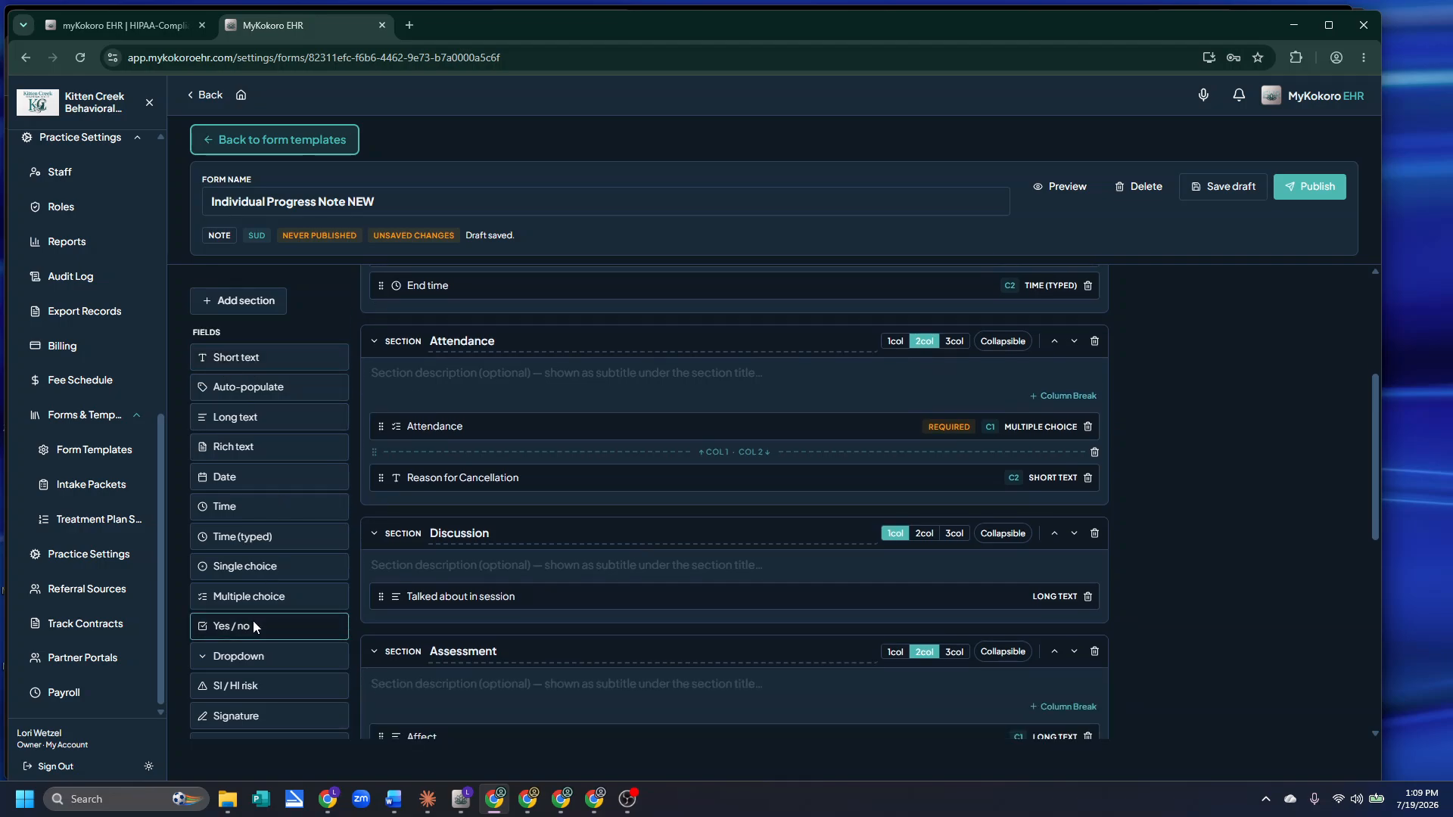
{"action": "left_click", "coordinate": [250, 656]}
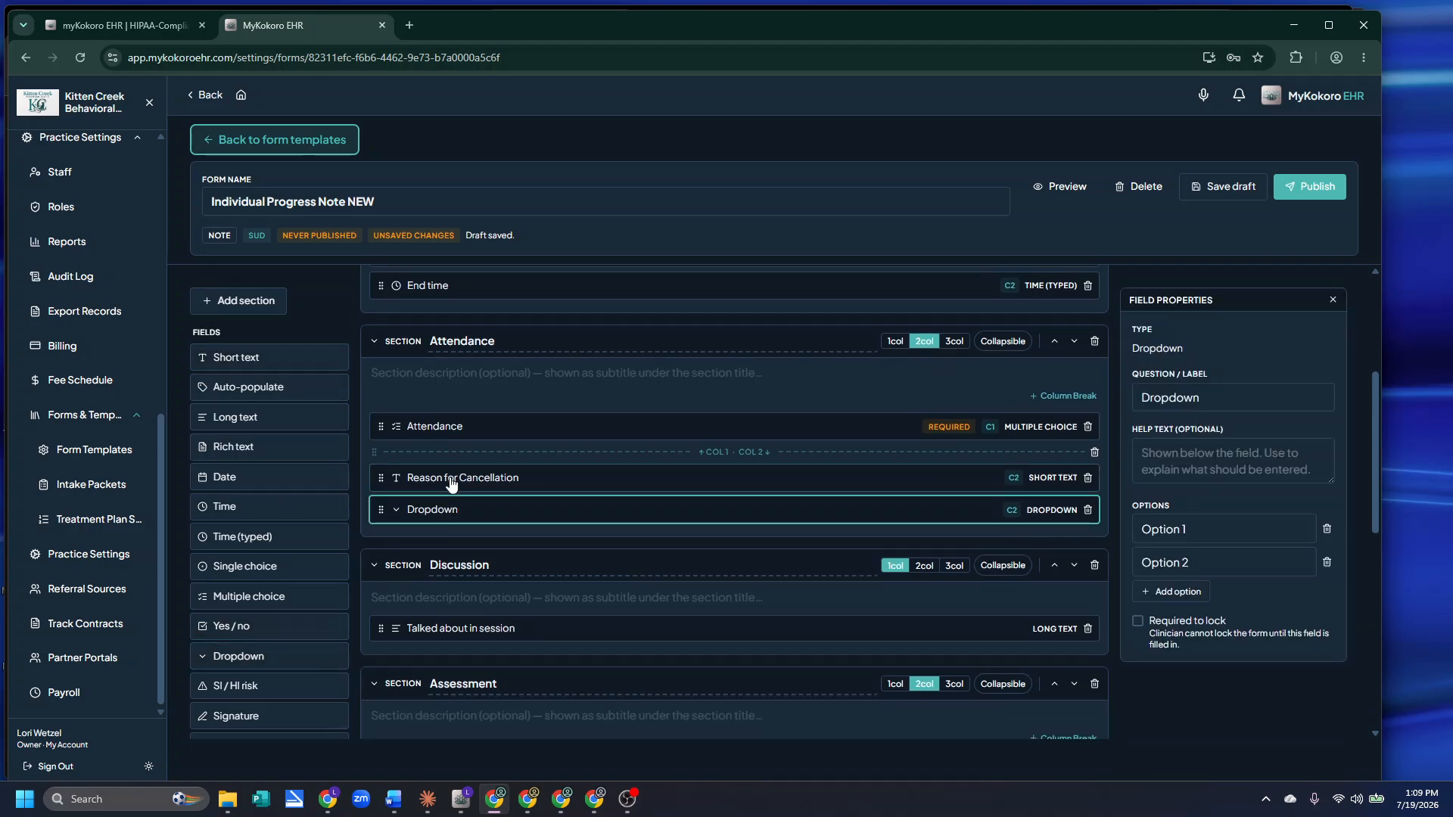
{"action": "double_click", "coordinate": [1218, 396]}
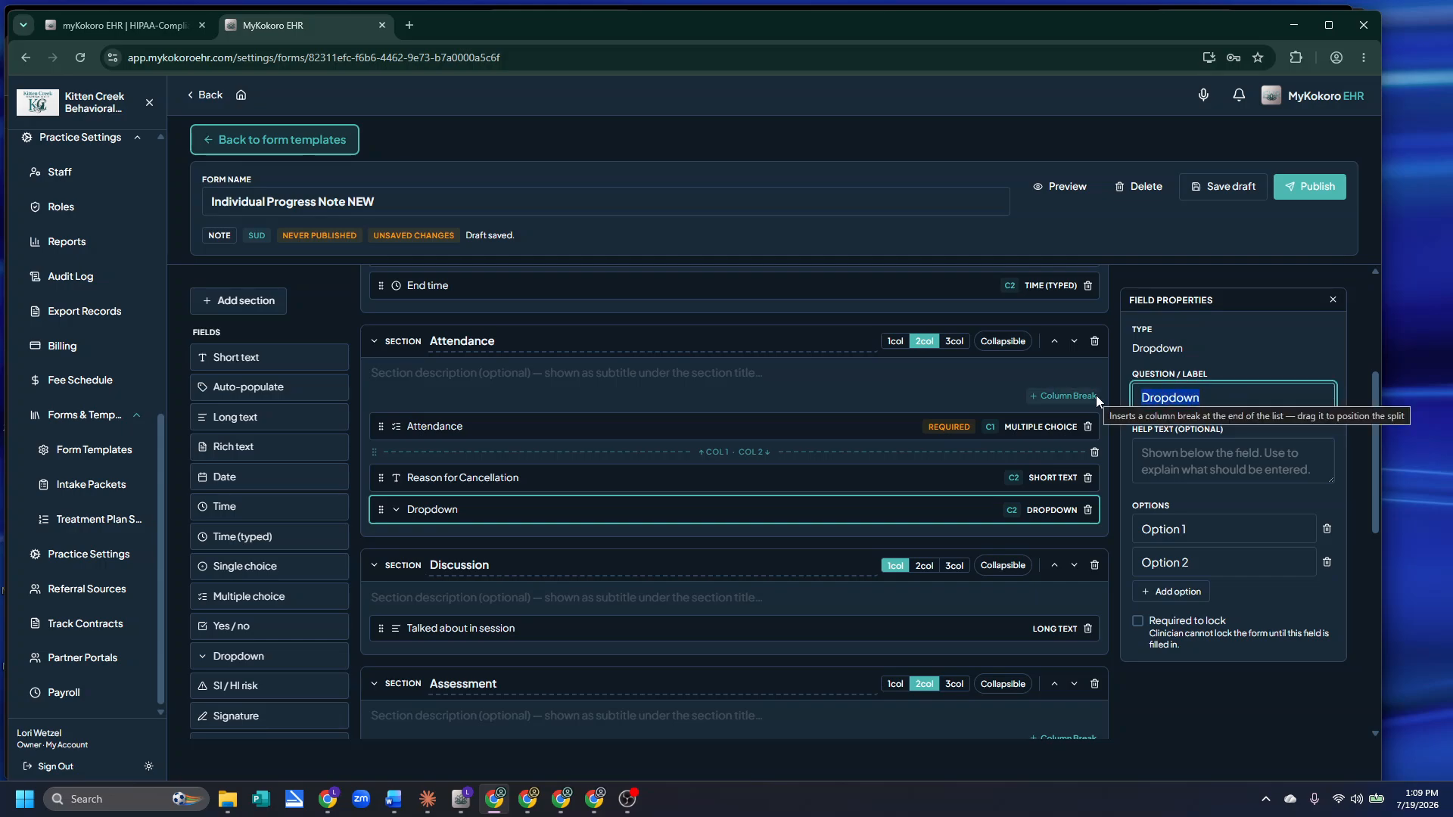
{"action": "type", "text": "Modality"}
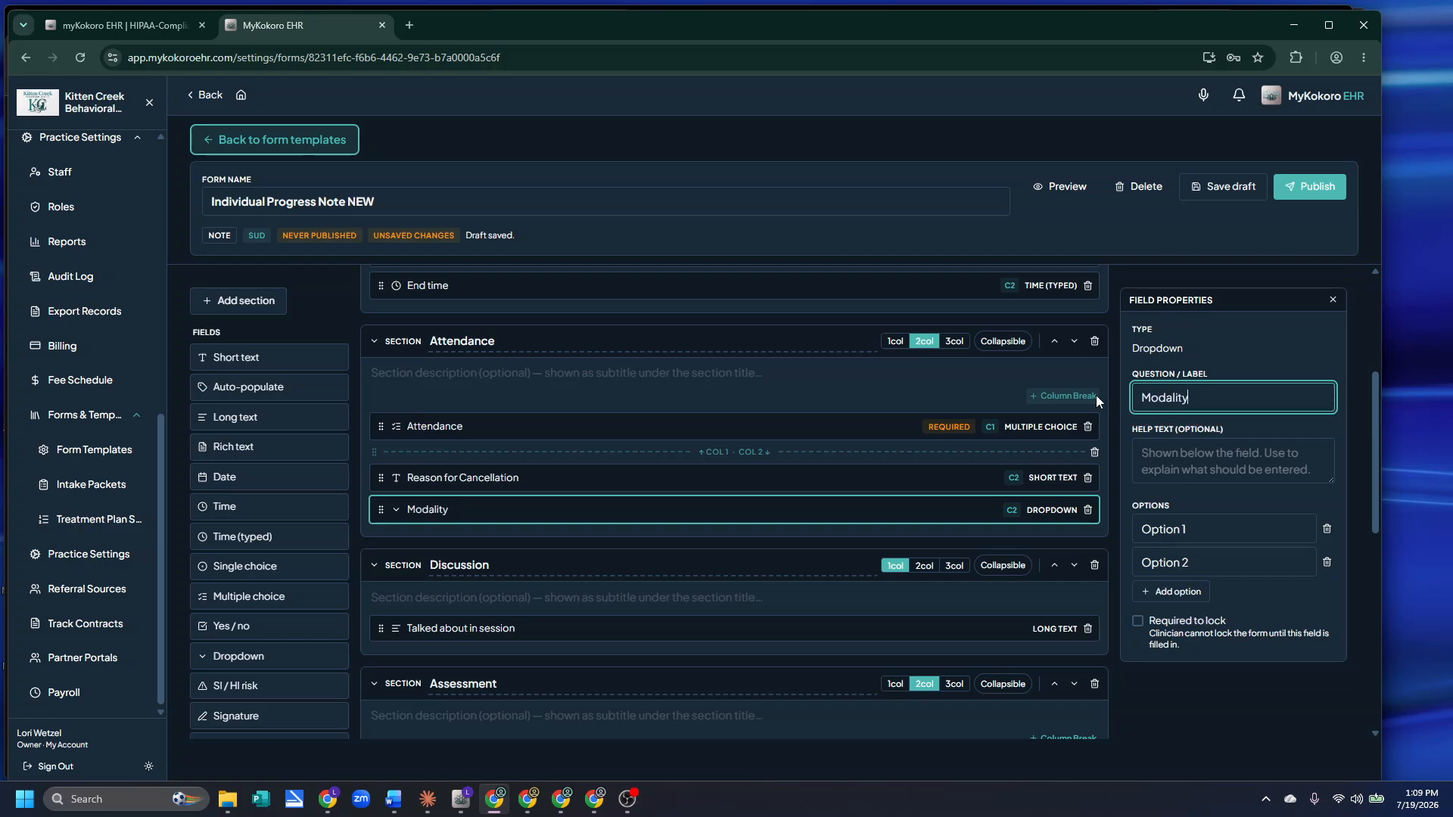
{"action": "key", "text": "BackSpace"}
{"action": "key", "text": "BackSpace"}
{"action": "key", "text": "BackSpace"}
{"action": "key", "text": "BackSpace"}
{"action": "key", "text": "BackSpace"}
{"action": "key", "text": "BackSpace"}
{"action": "key", "text": "BackSpace"}
{"action": "key", "text": "BackSpace"}
Delete the multiple-choice Attendance field and label the new dropdown "Attendance" in its place
{"action": "left_click", "coordinate": [1087, 428]}
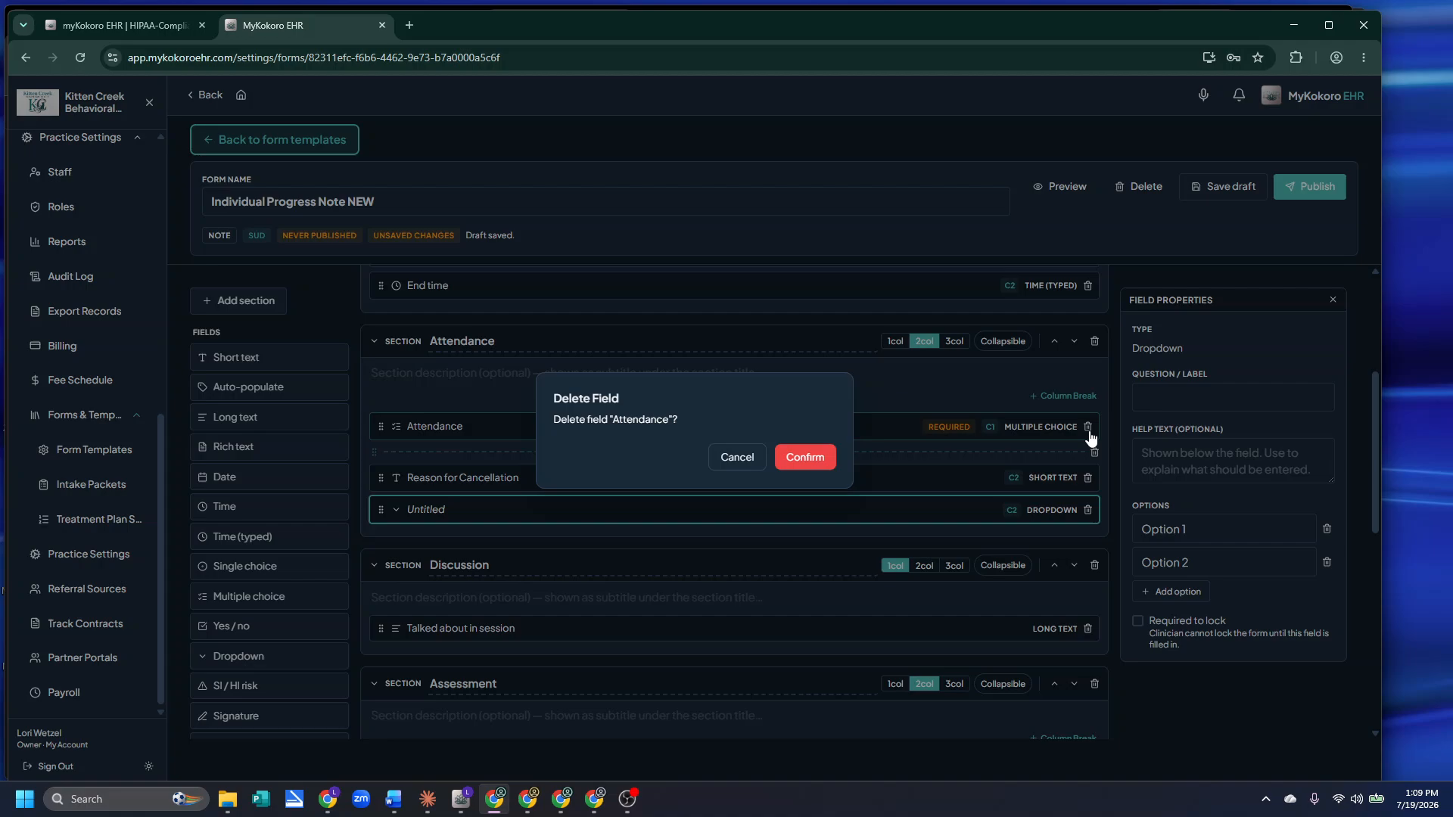
{"action": "left_click", "coordinate": [806, 461]}
{"action": "left_click", "coordinate": [1192, 397]}
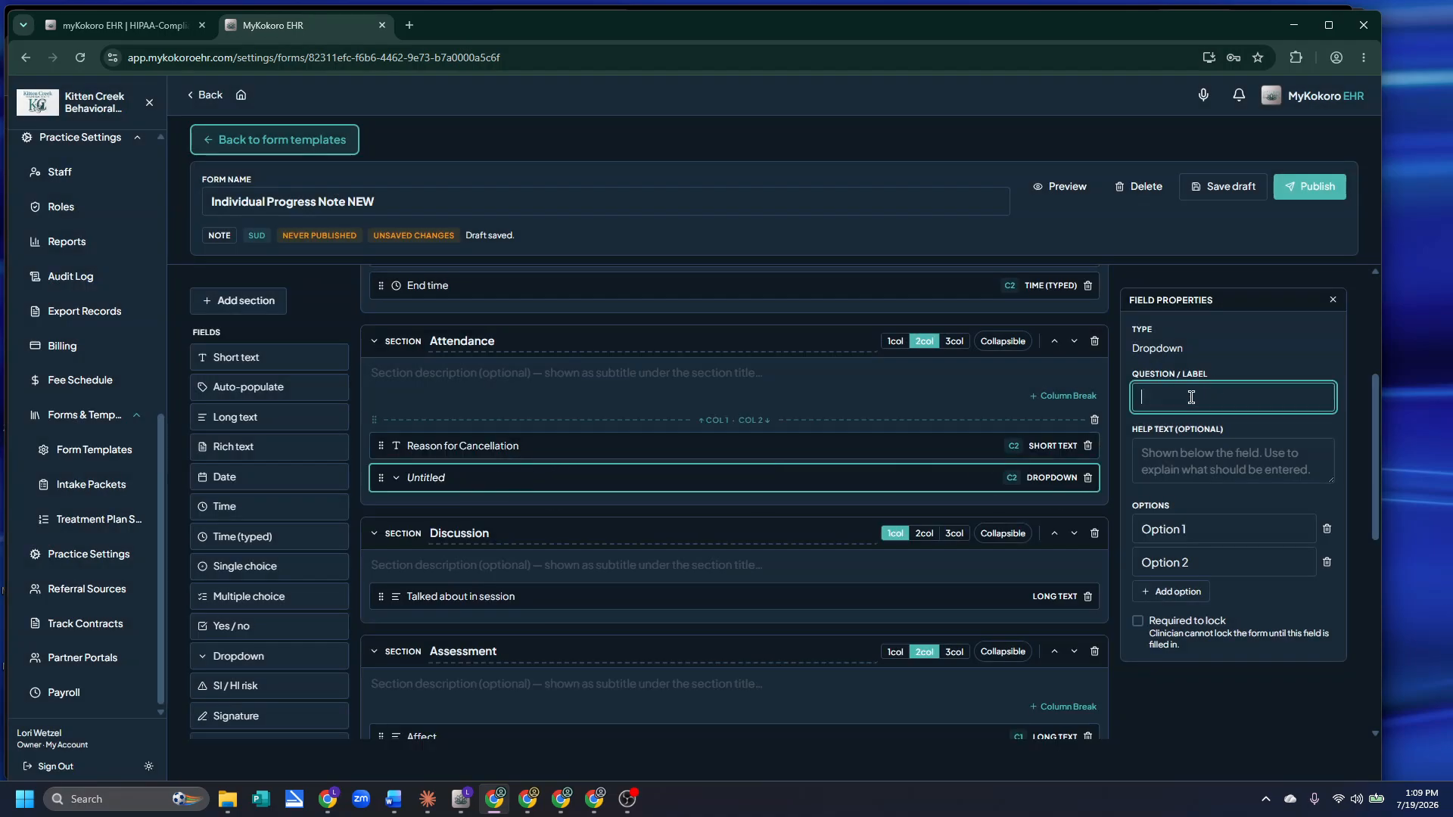
{"action": "type", "text": "Attendance"}
Set the Attendance dropdown's options to "Attended", "Cancelled" and "No Show", and make the field required to lock
{"action": "key", "text": "Tab"}
{"action": "key", "text": "Tab"}
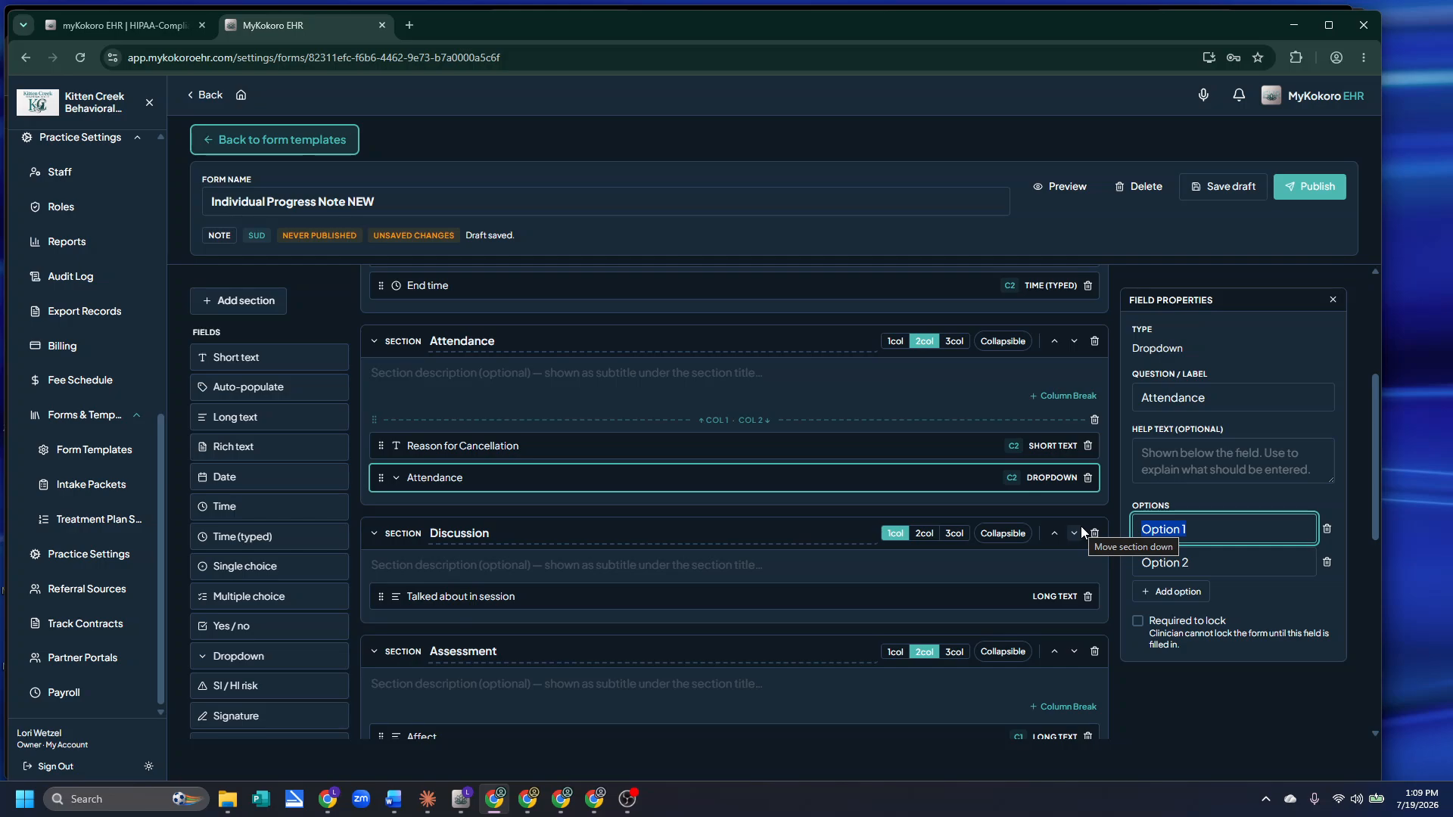
{"action": "type", "text": "Attended"}
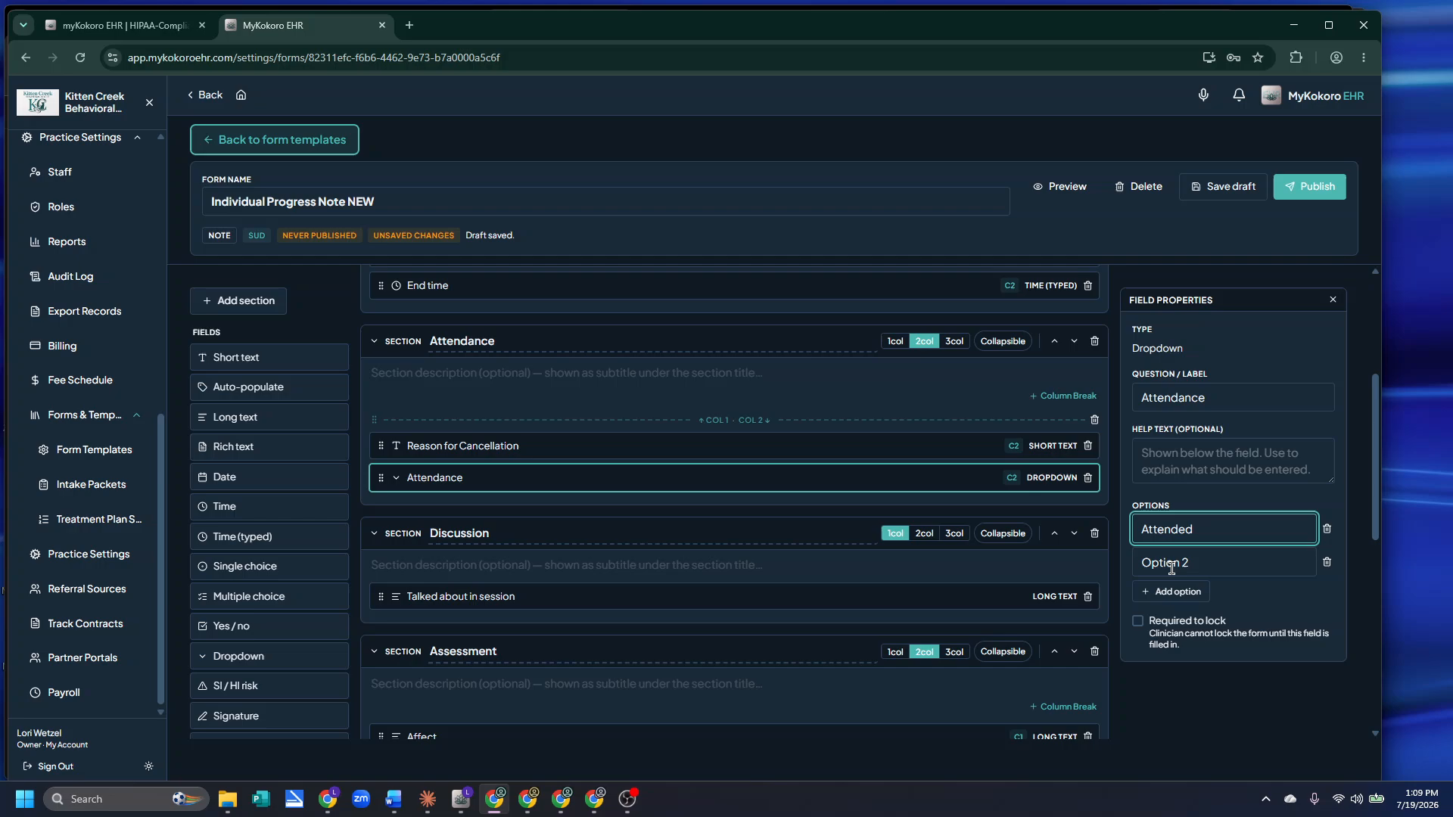
{"action": "left_click_drag", "start_coordinate": [1194, 564], "coordinate": [1132, 568]}
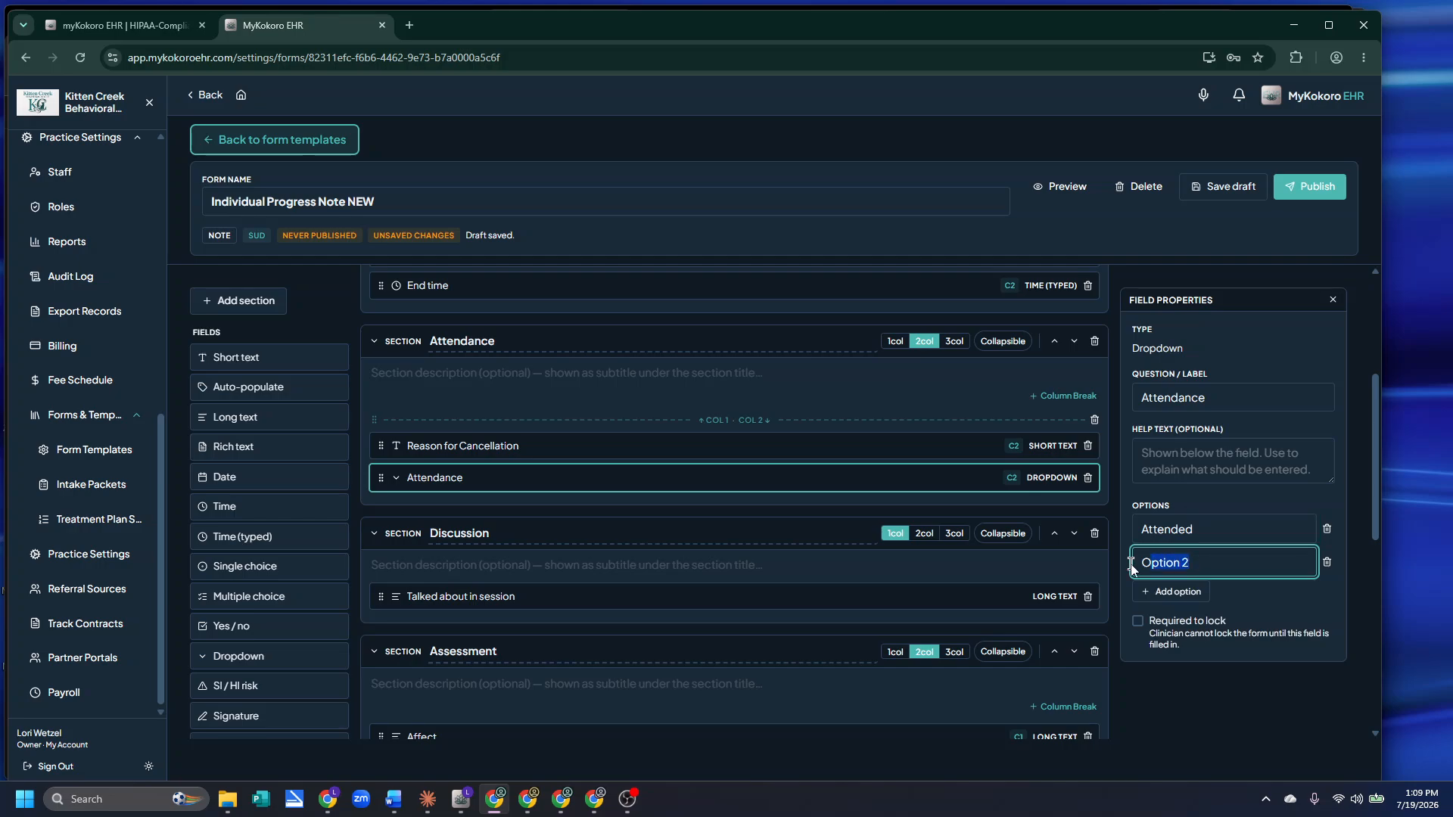
{"action": "type", "text": "Cancelled"}
{"action": "left_click", "coordinate": [1171, 591]}
{"action": "left_click_drag", "start_coordinate": [1192, 595], "coordinate": [1128, 596]}
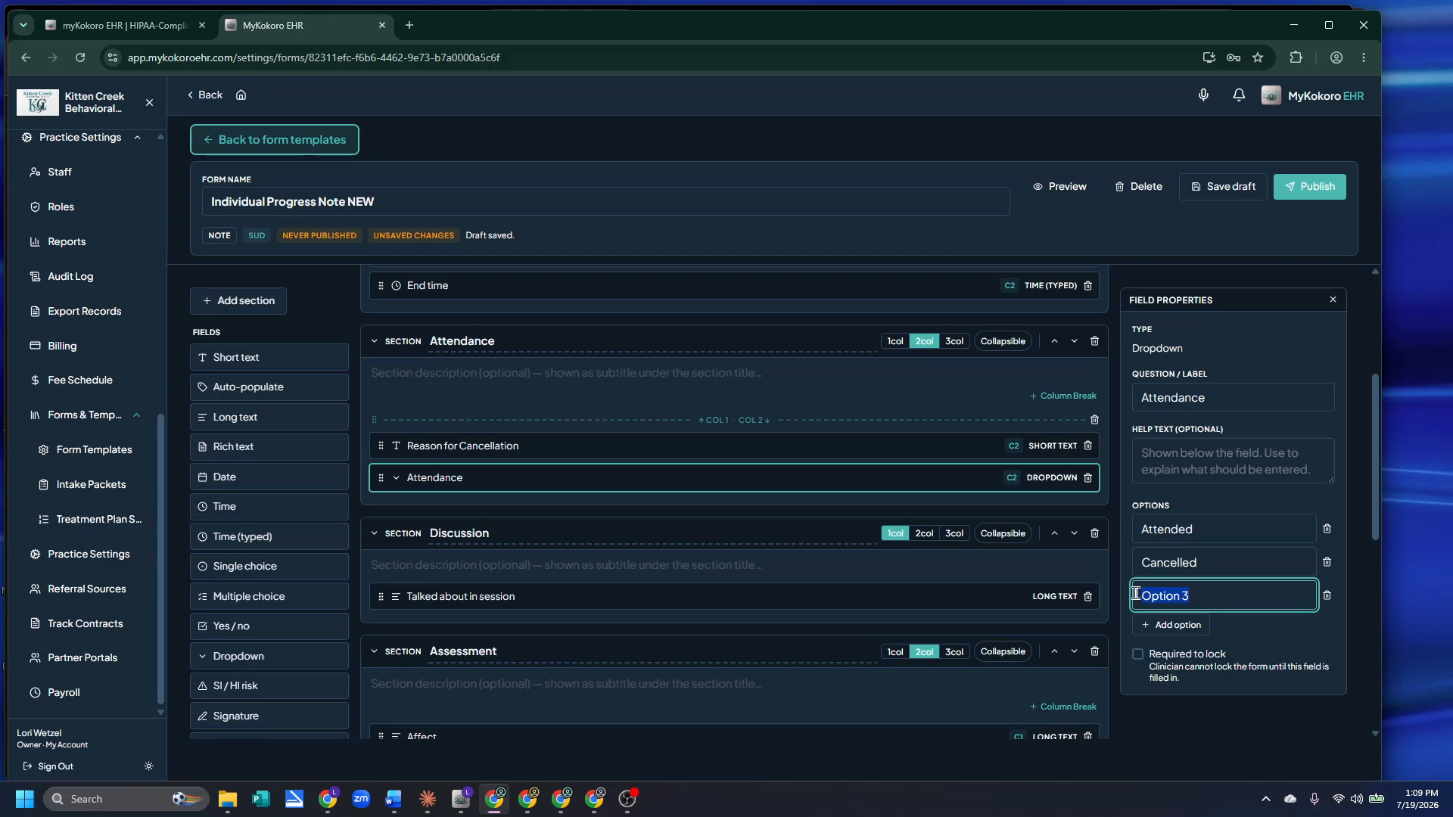
{"action": "type", "text": "no Show"}
{"action": "left_click", "coordinate": [1139, 655]}
Move the Attendance section's column break between Reason for Cancellation and the Attendance dropdown, check the preview and save the draft
{"action": "left_click", "coordinate": [1064, 188]}
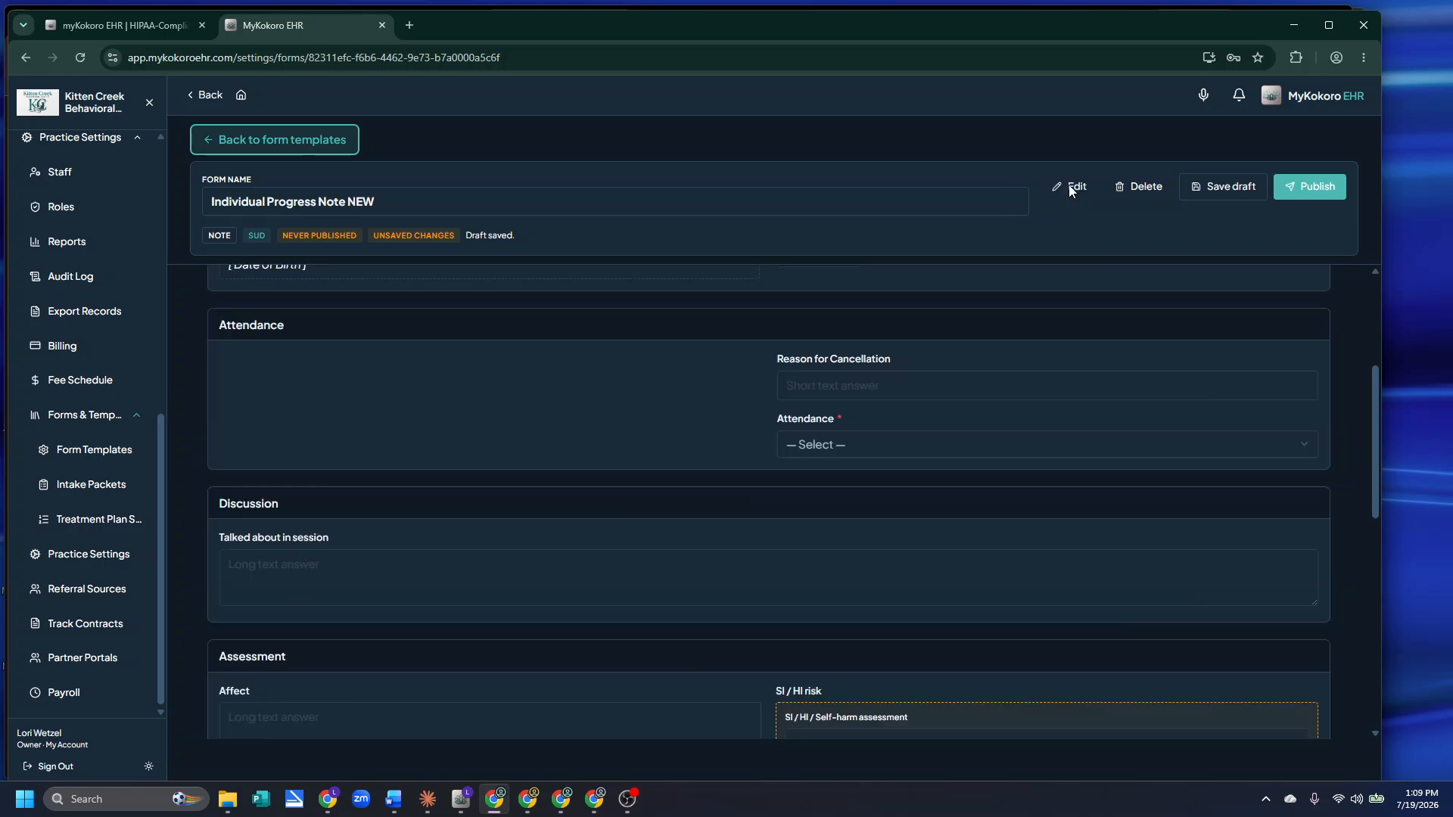
{"action": "scroll", "coordinate": [530, 408], "scroll_direction": "up", "scroll_amount": 2}
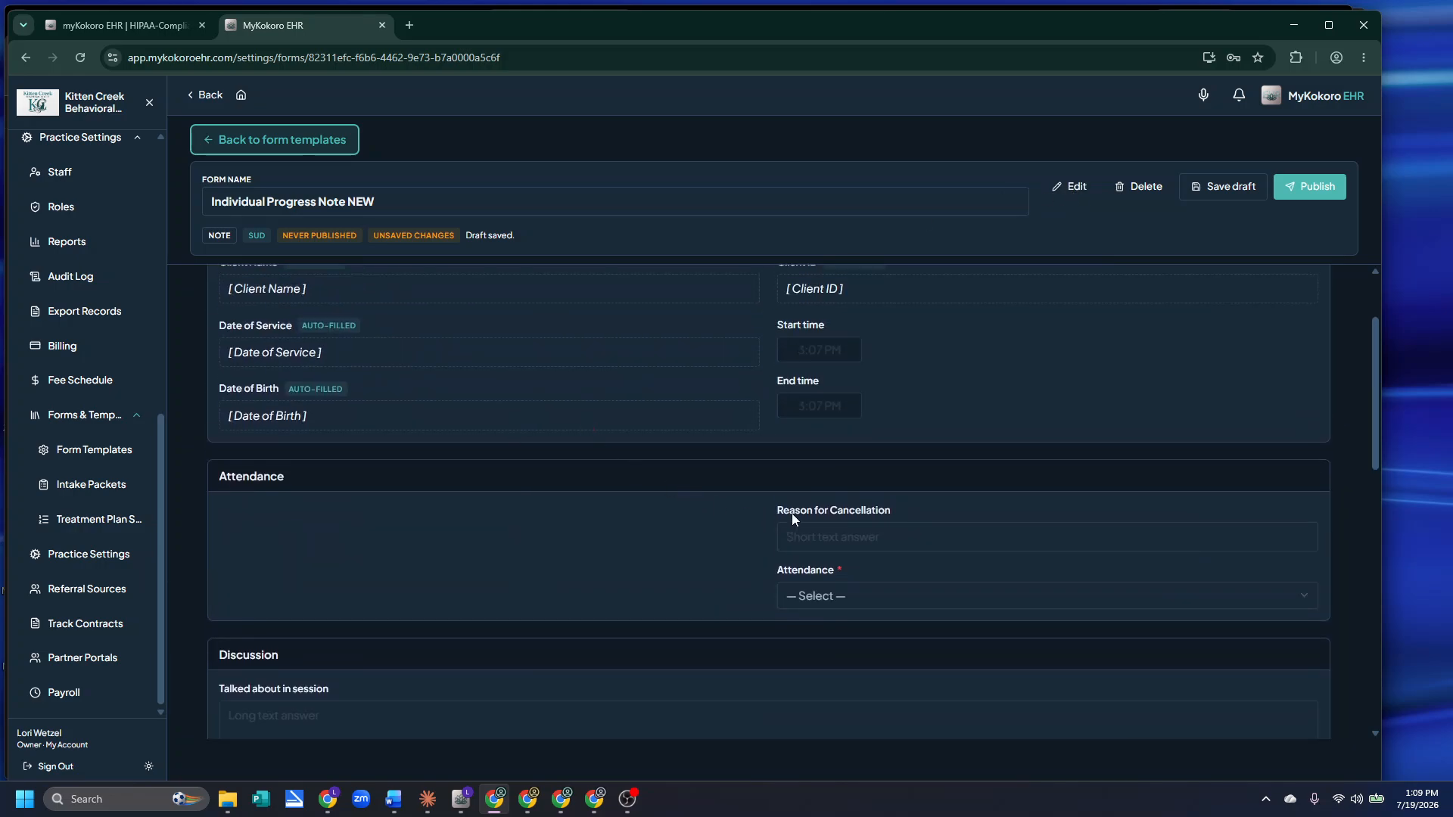
{"action": "scroll", "coordinate": [793, 507], "scroll_direction": "down", "scroll_amount": 1}
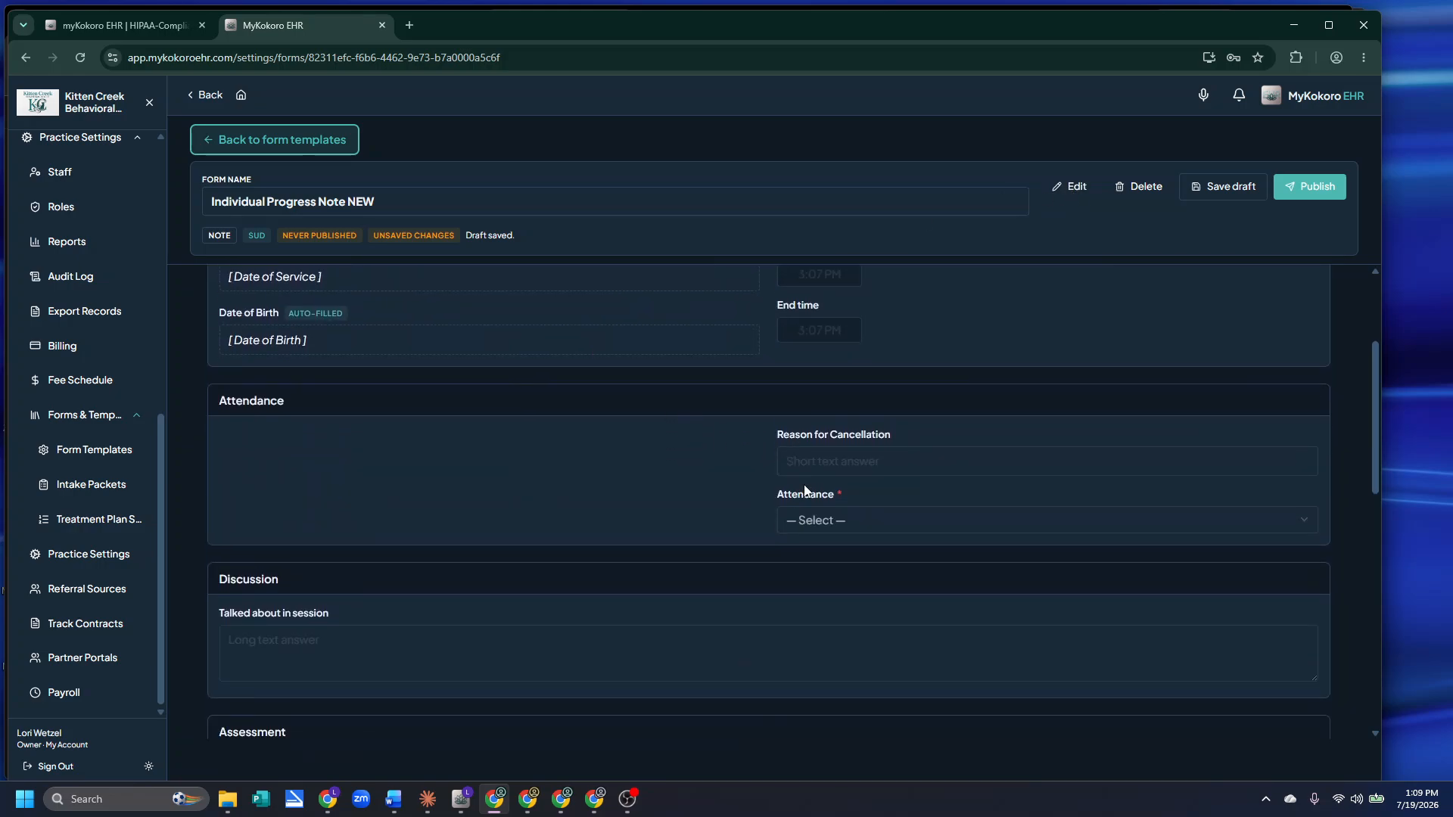
{"action": "left_click", "coordinate": [1058, 188]}
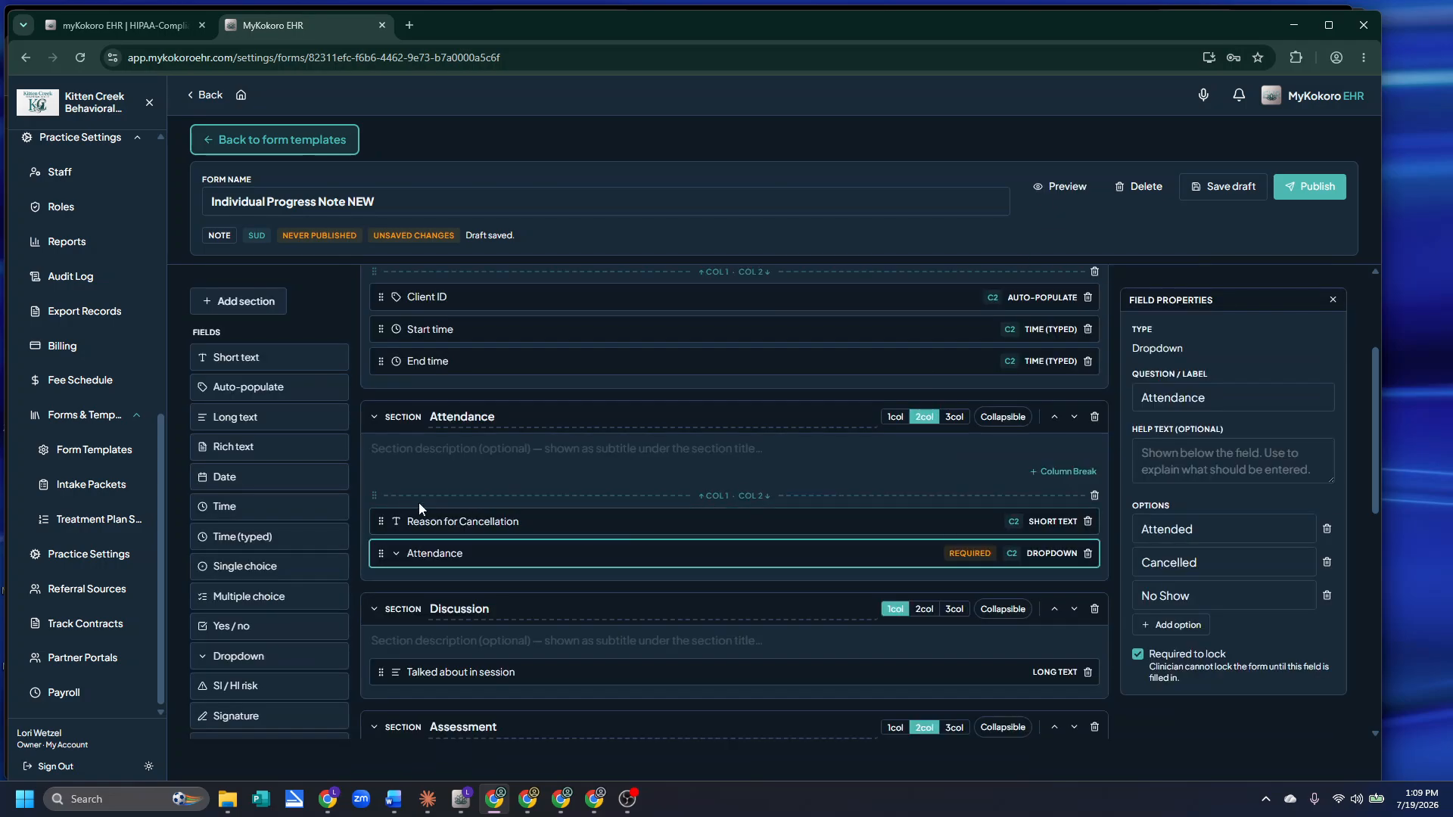
{"action": "left_click_drag", "start_coordinate": [373, 496], "coordinate": [374, 529]}
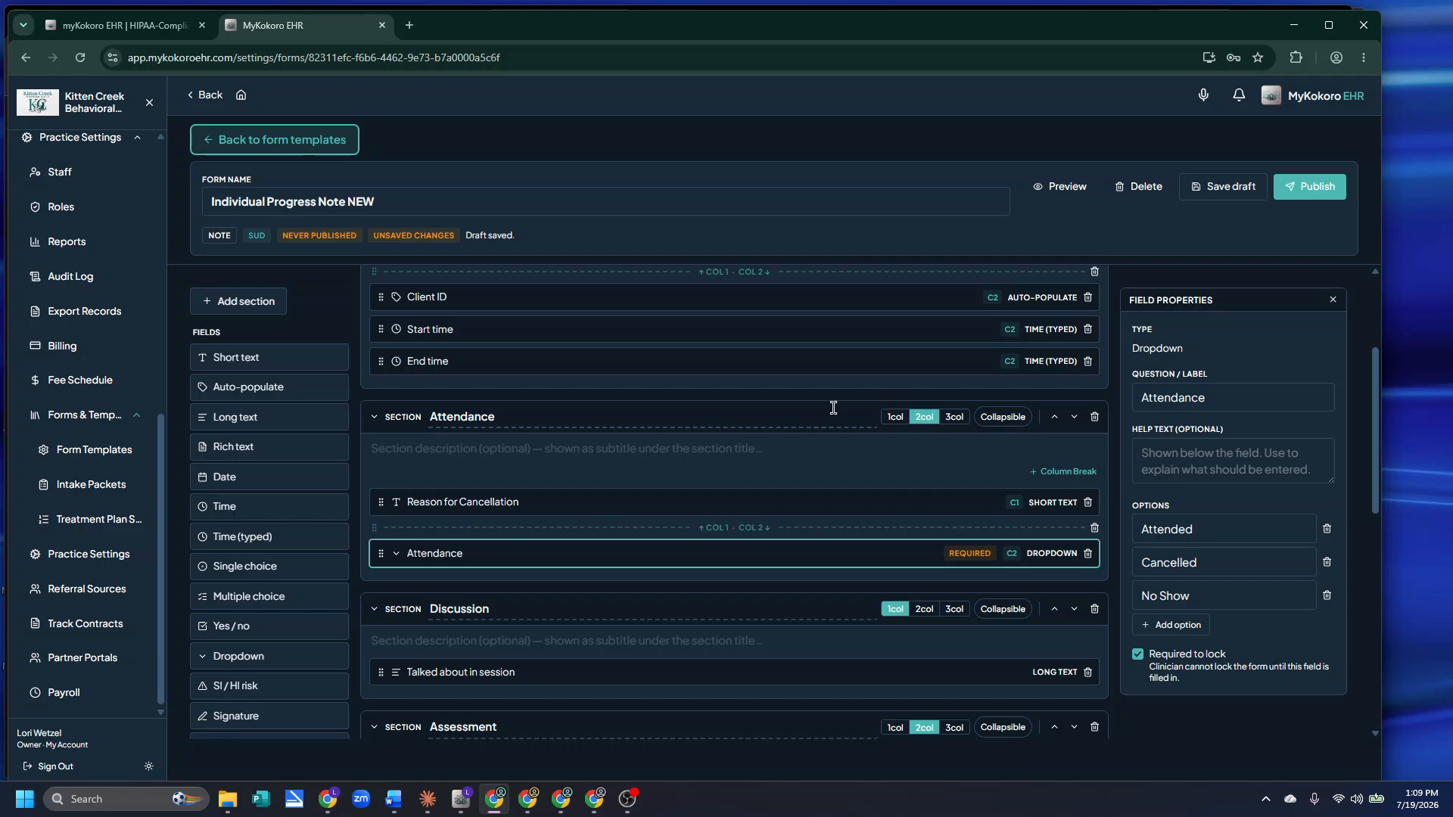
{"action": "left_click", "coordinate": [1061, 186]}
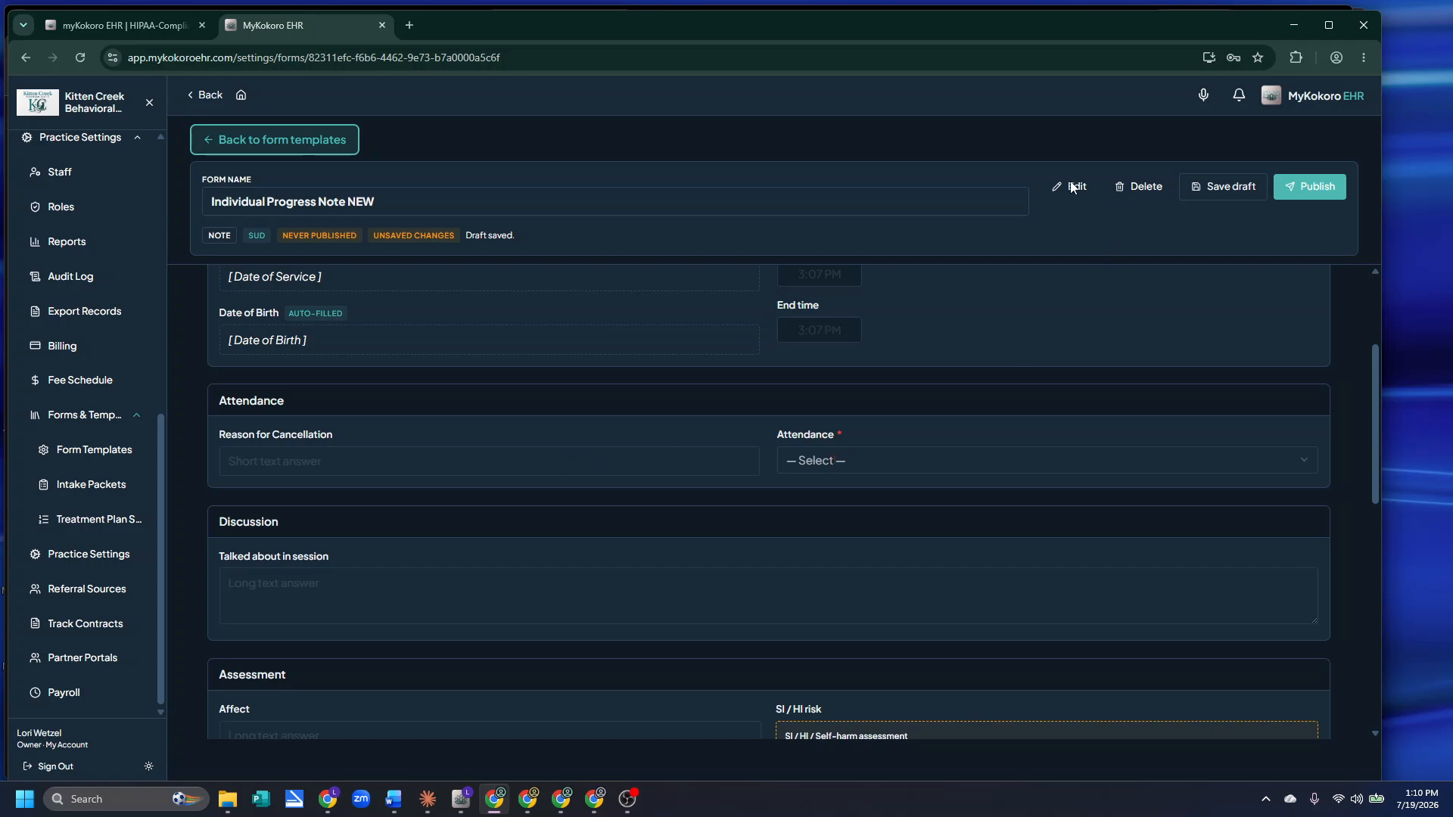
{"action": "left_click", "coordinate": [1215, 190]}
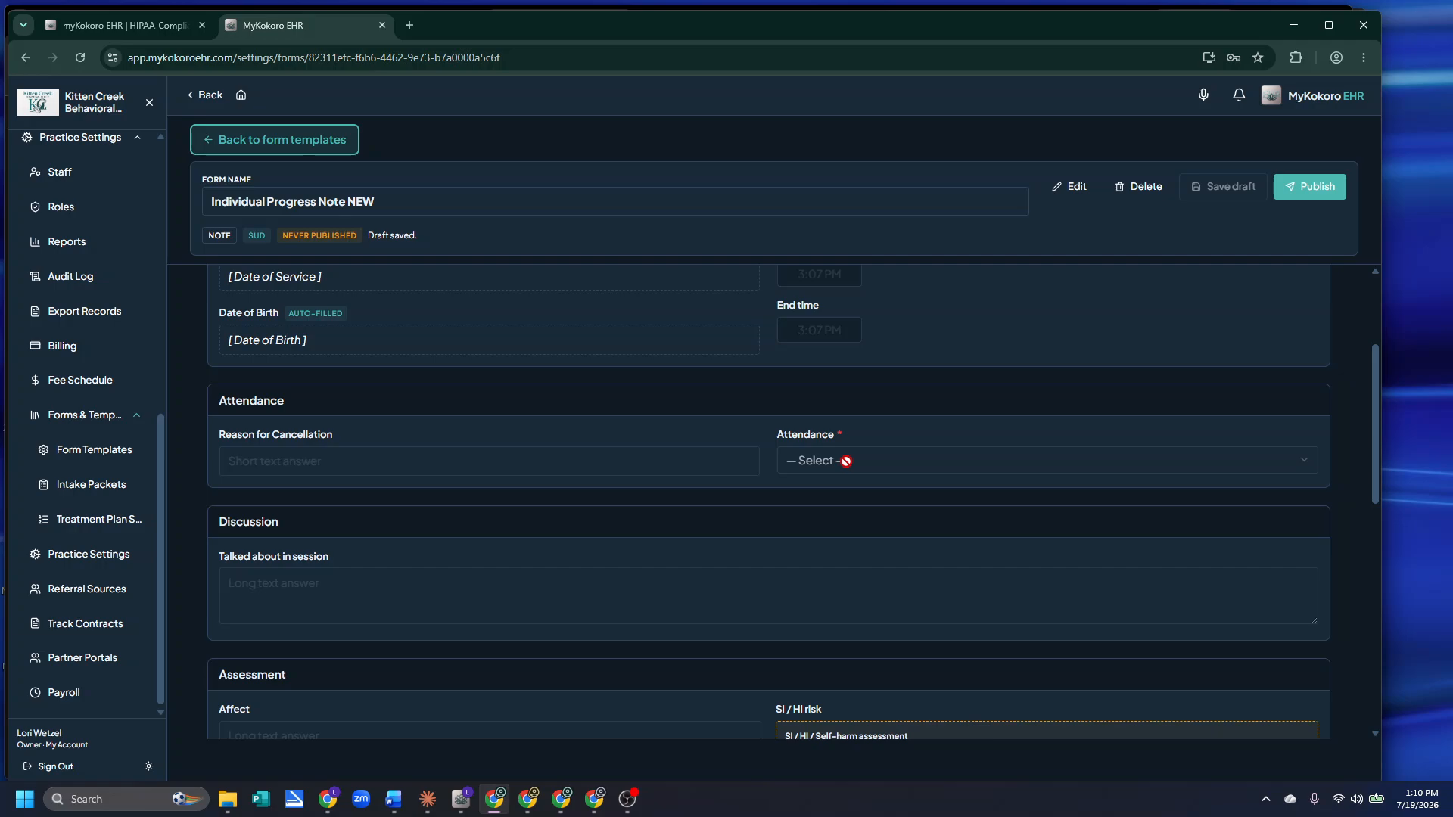
Review the whole form in the editor and in preview, from Client Information down to Signatures
{"action": "left_click", "coordinate": [1073, 189]}
{"action": "scroll", "coordinate": [607, 493], "scroll_direction": "down", "scroll_amount": 2}
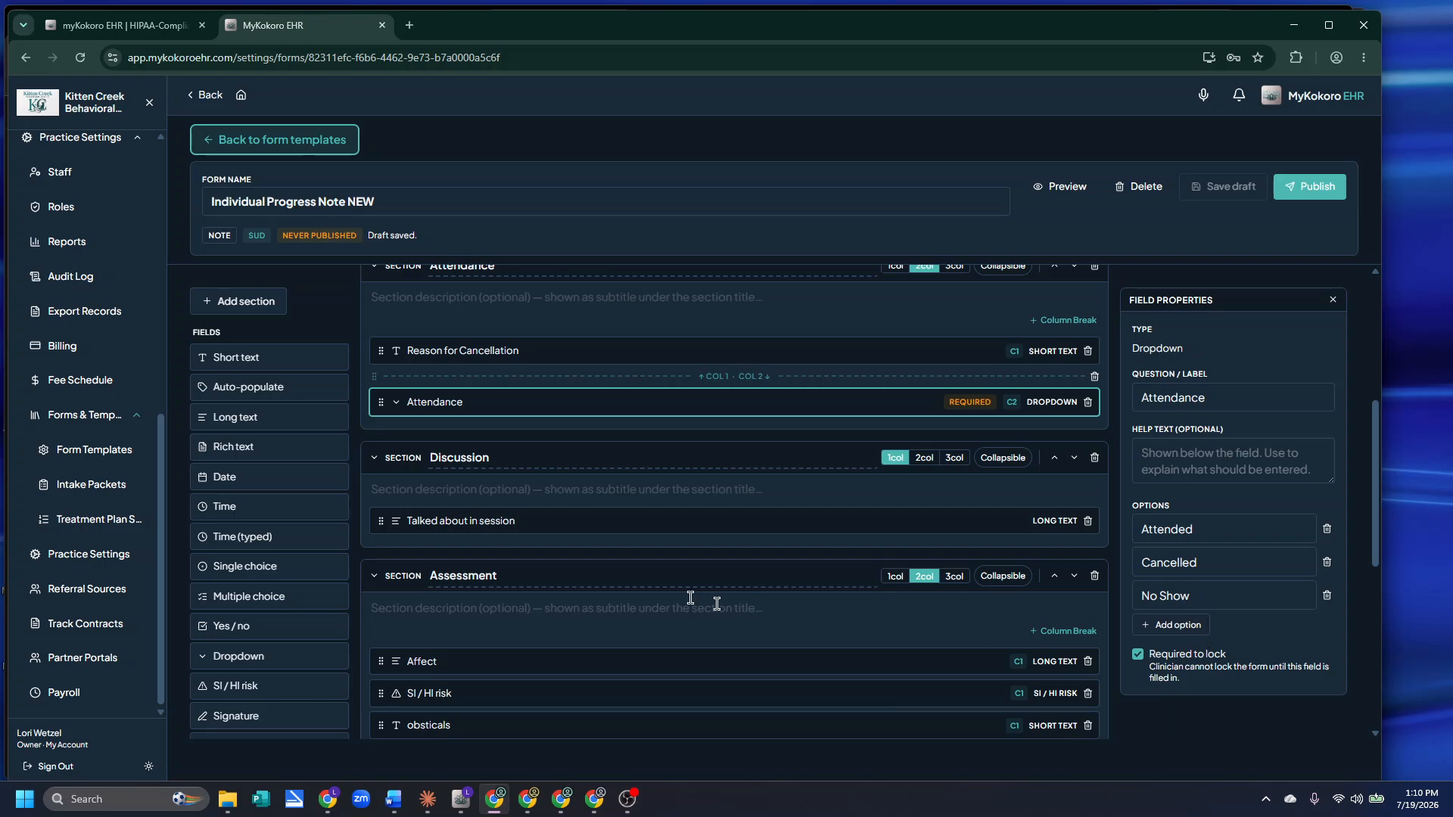
{"action": "scroll", "coordinate": [616, 500], "scroll_direction": "down", "scroll_amount": 6}
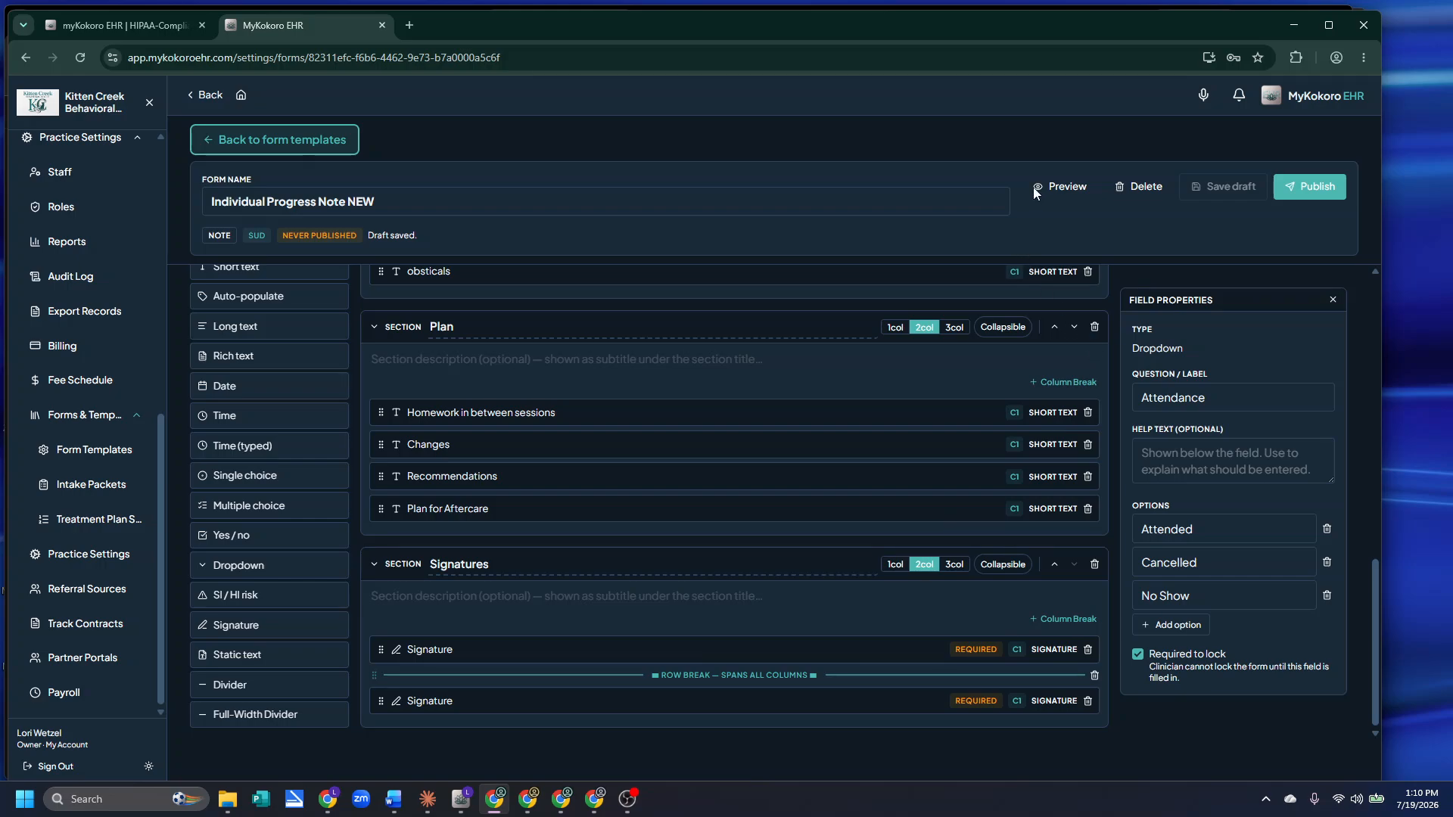
{"action": "left_click", "coordinate": [1060, 187]}
{"action": "scroll", "coordinate": [653, 495], "scroll_direction": "up", "scroll_amount": 10}
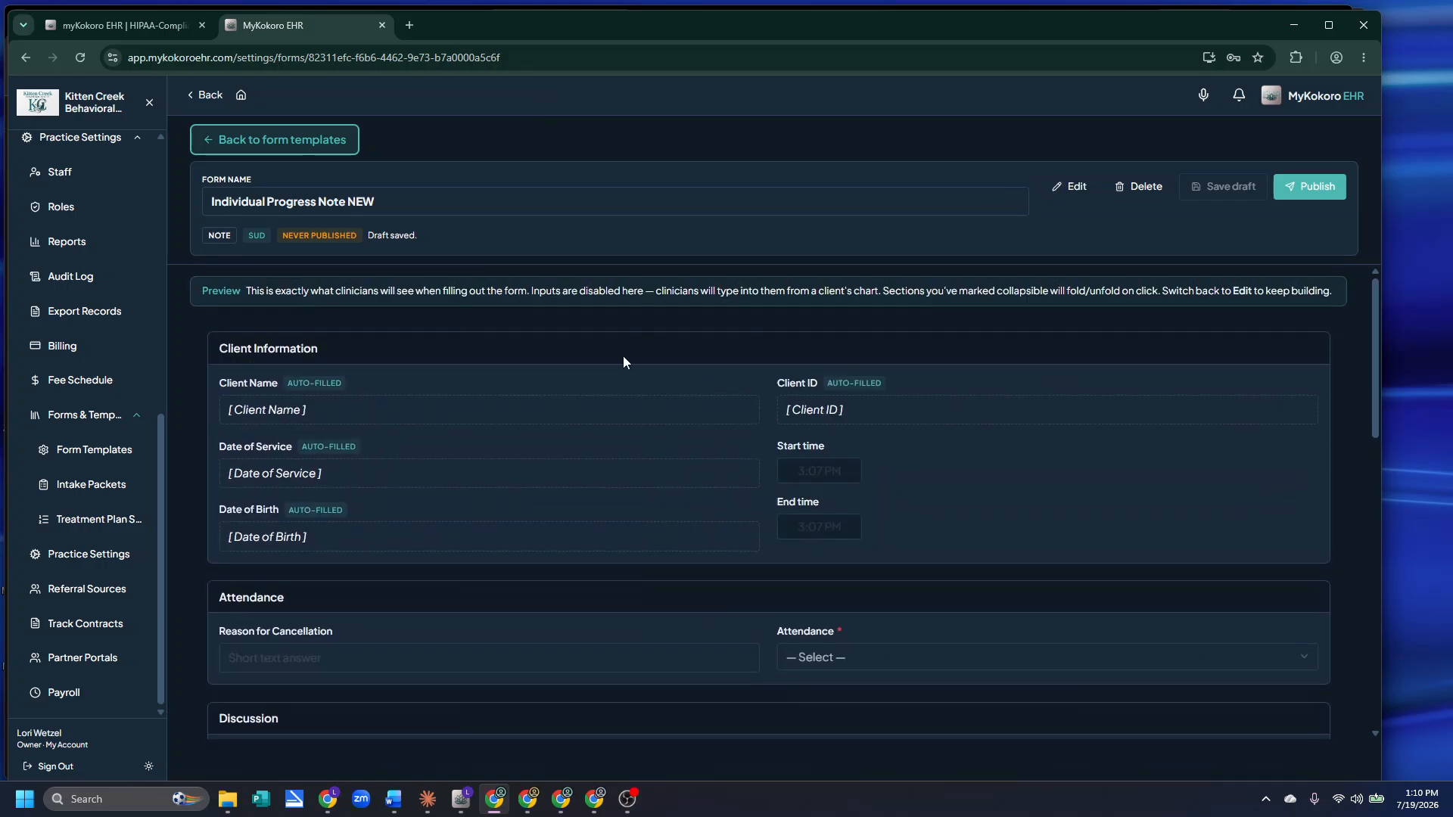
{"action": "scroll", "coordinate": [626, 422], "scroll_direction": "down", "scroll_amount": 6}
{"action": "scroll", "coordinate": [627, 422], "scroll_direction": "down", "scroll_amount": 4}
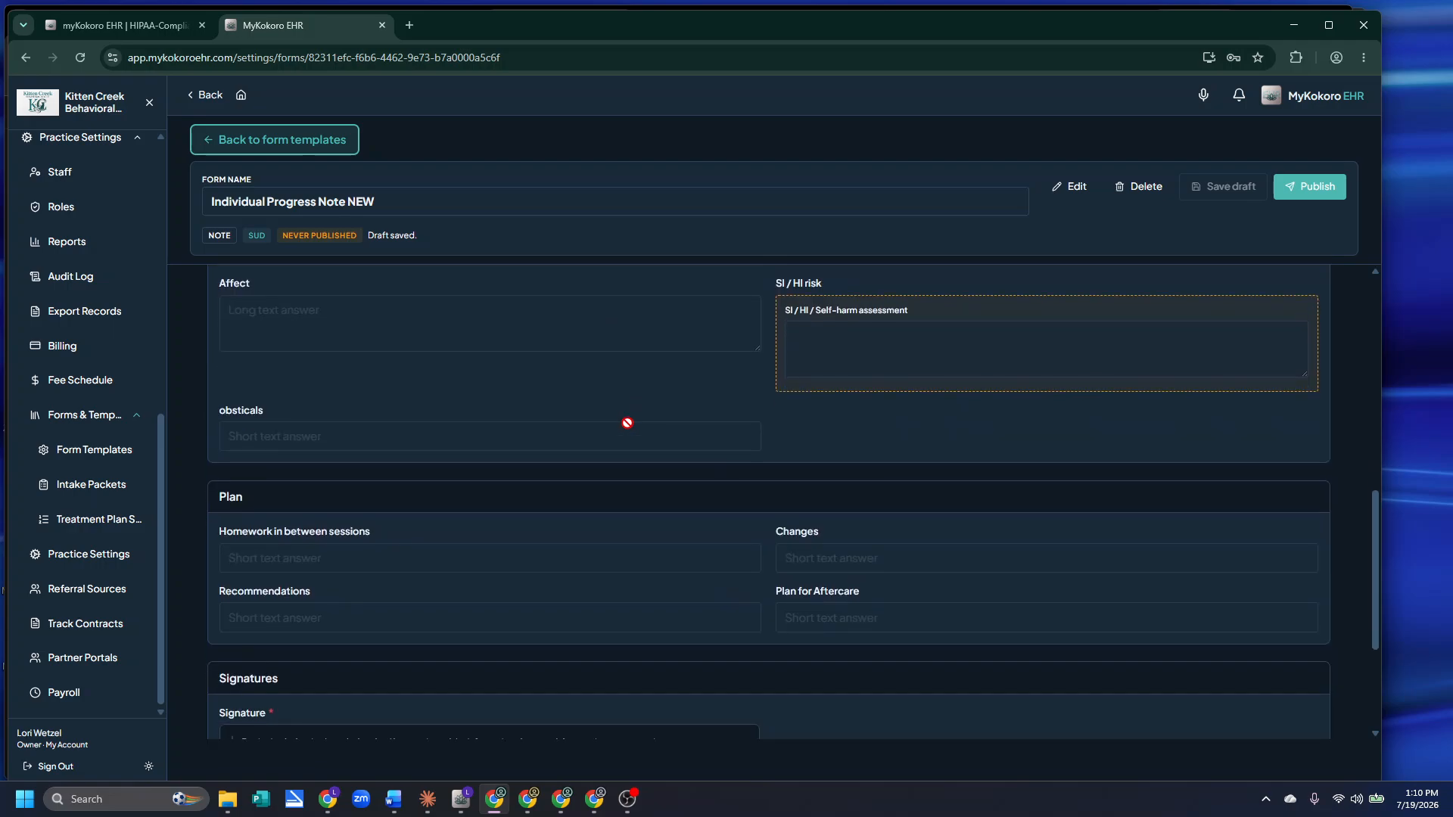
{"action": "scroll", "coordinate": [832, 588], "scroll_direction": "down", "scroll_amount": 1}
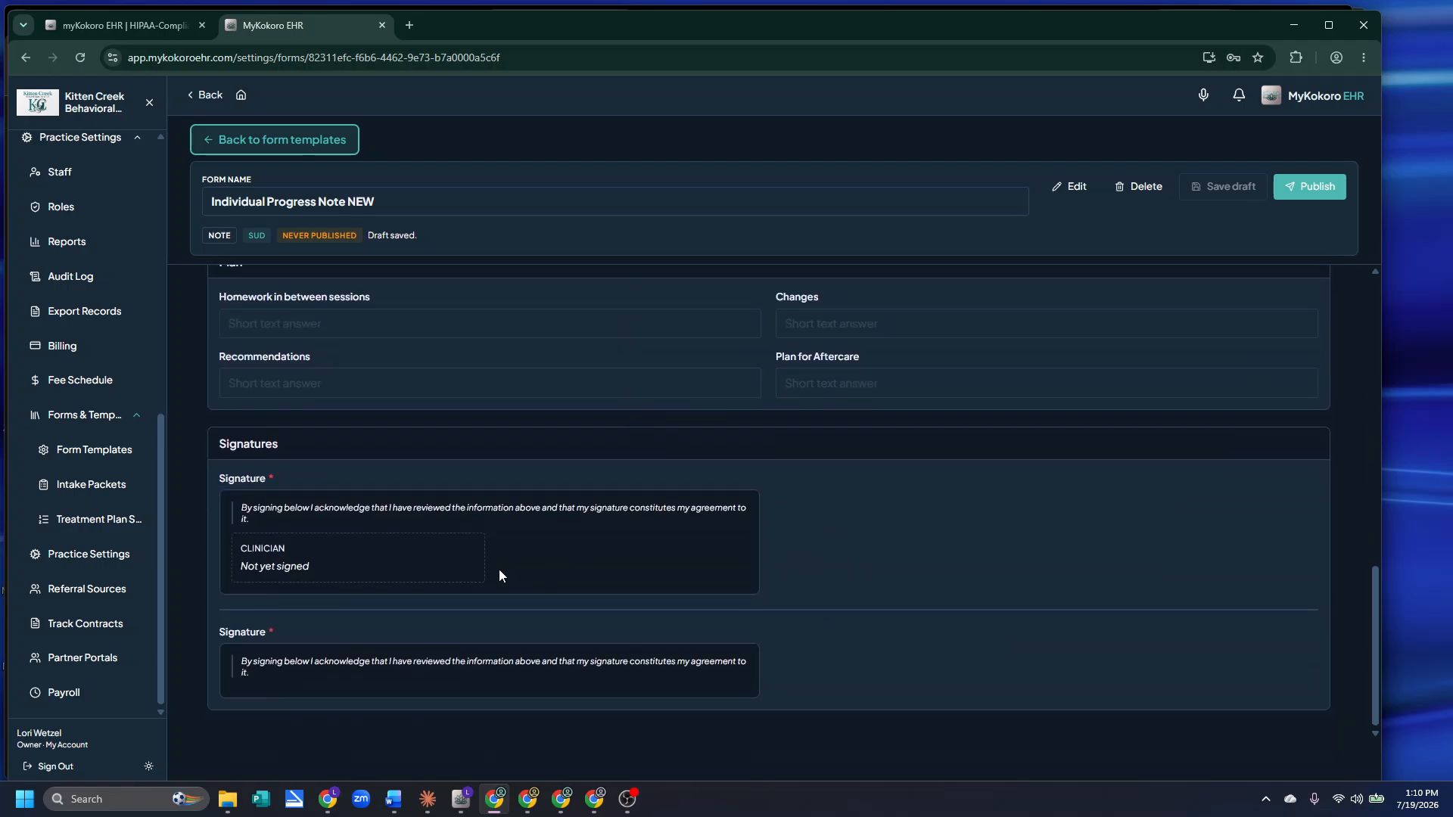
{"action": "left_click", "coordinate": [1071, 188]}
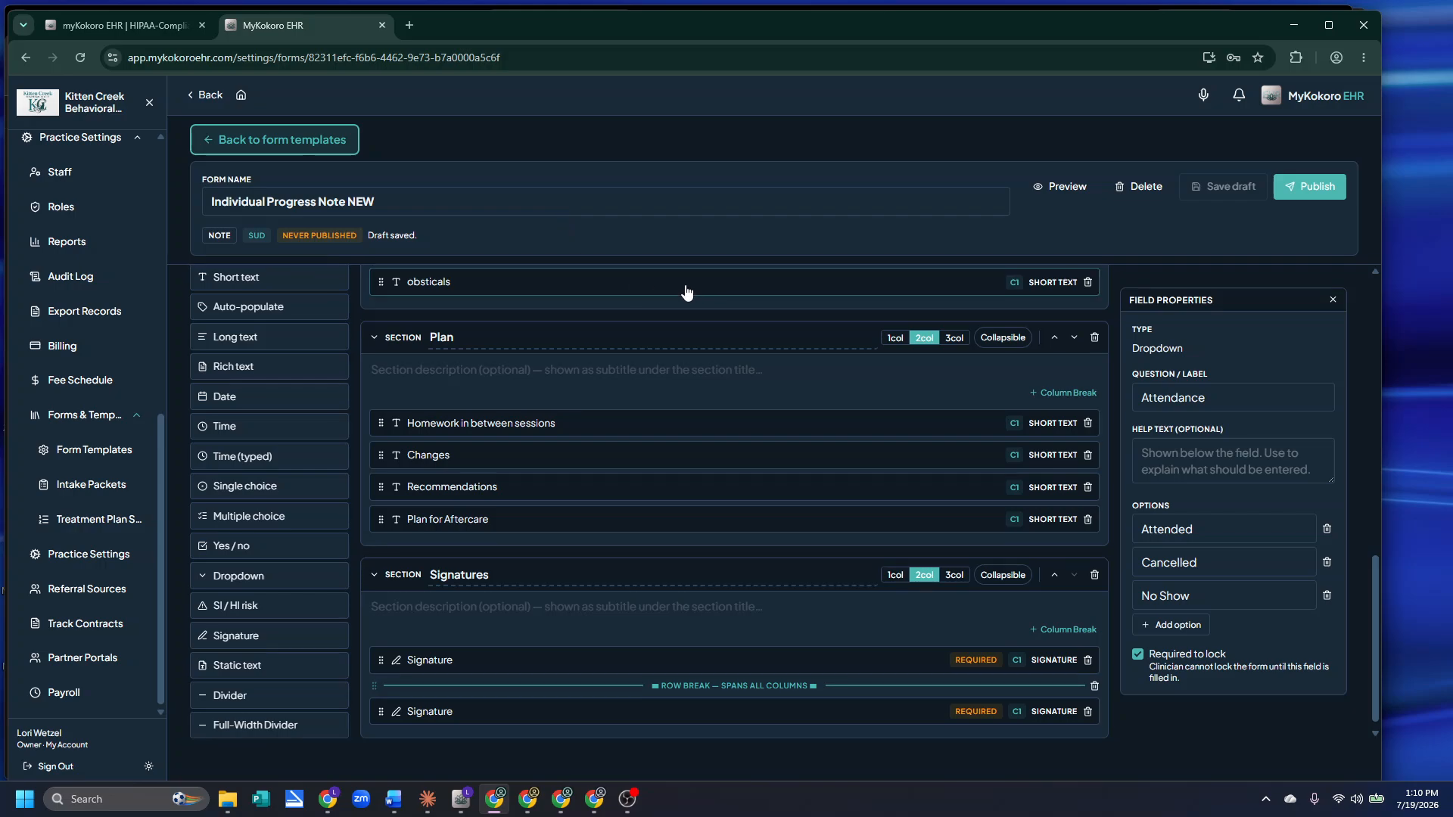
{"action": "scroll", "coordinate": [684, 292], "scroll_direction": "down", "scroll_amount": 1}
{"action": "scroll", "coordinate": [583, 503], "scroll_direction": "up", "scroll_amount": 15}
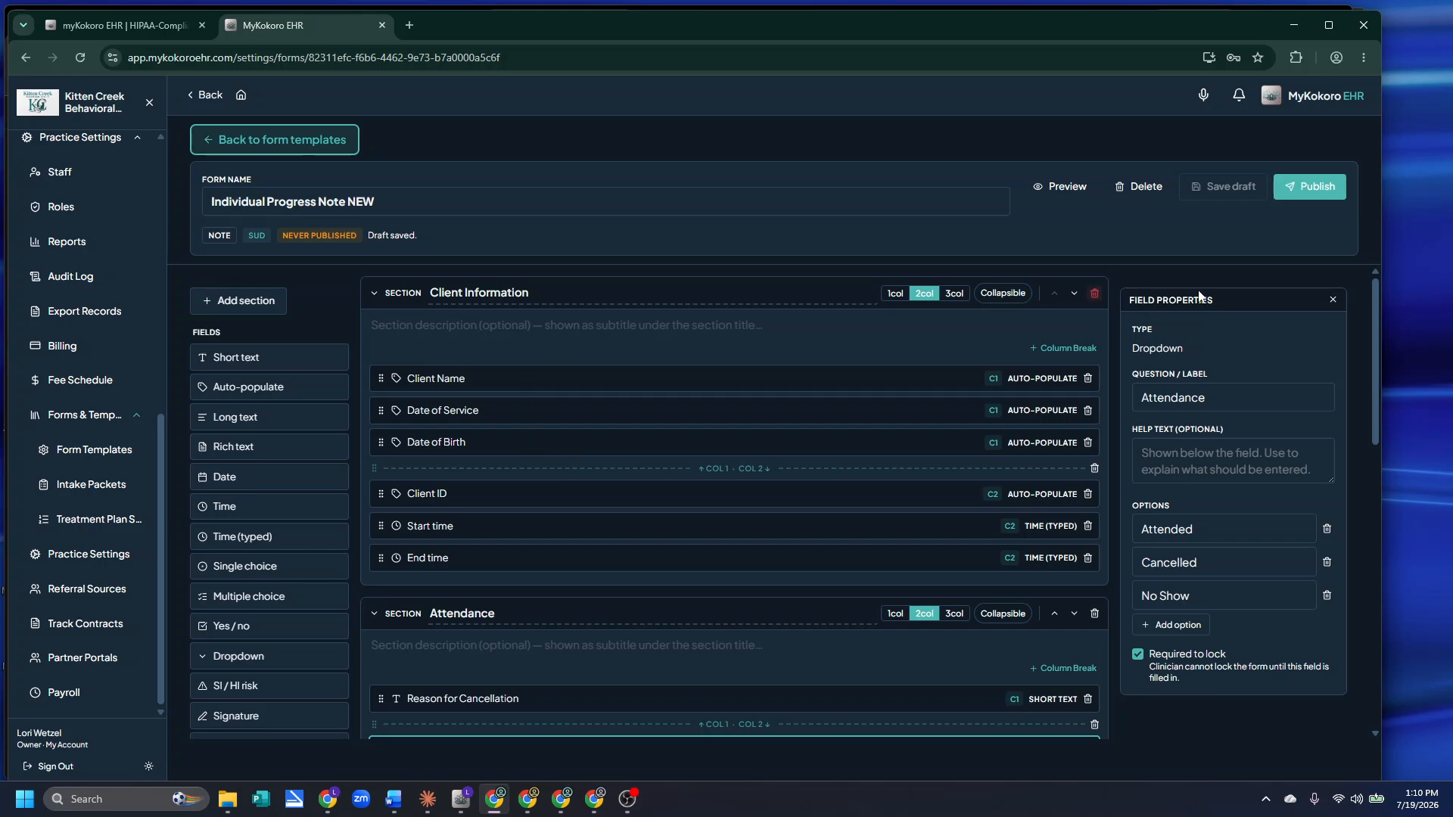
Publish the form and return to the list of form templates
{"action": "left_click", "coordinate": [1317, 190]}
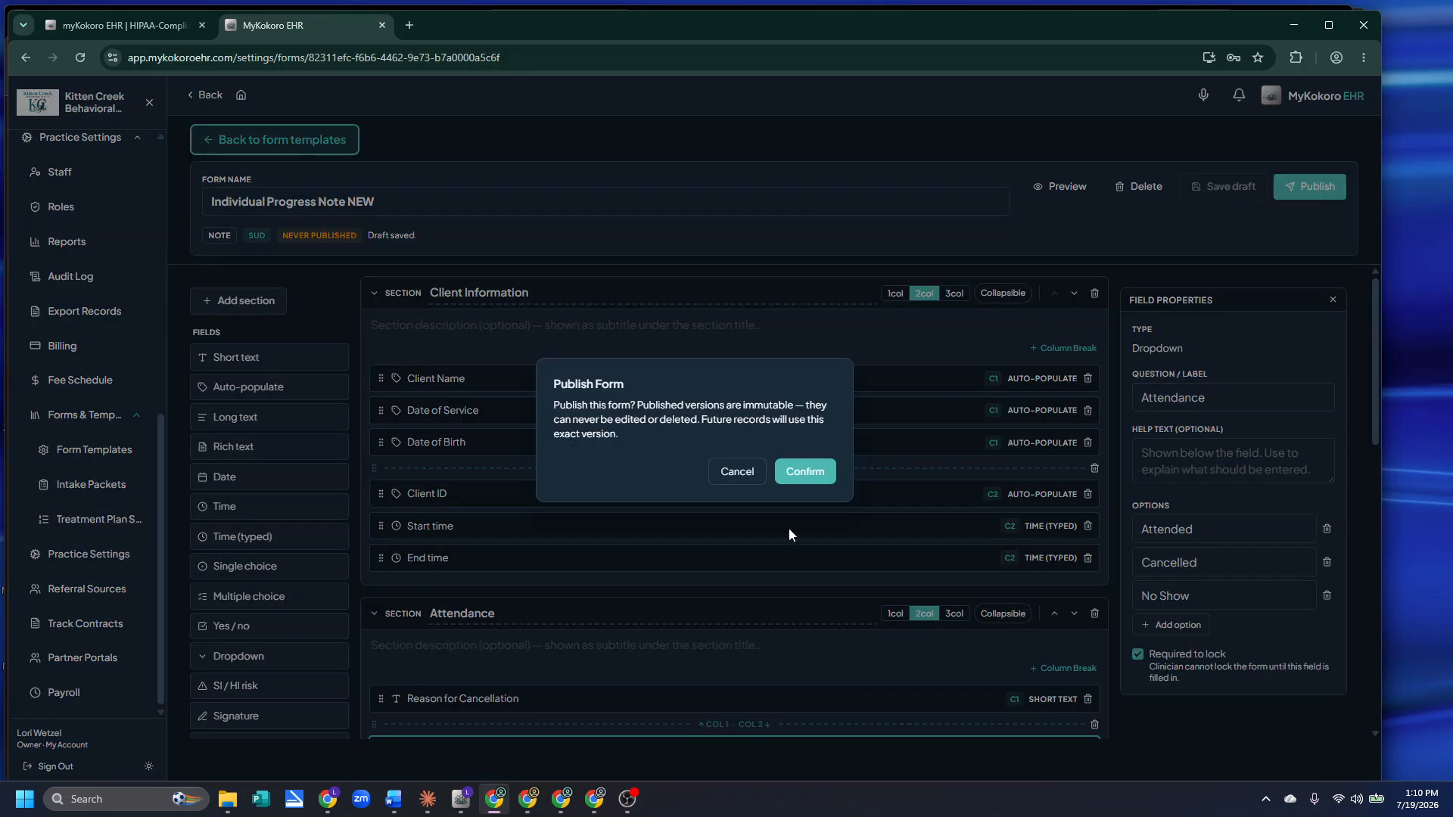
{"action": "left_click", "coordinate": [804, 472]}
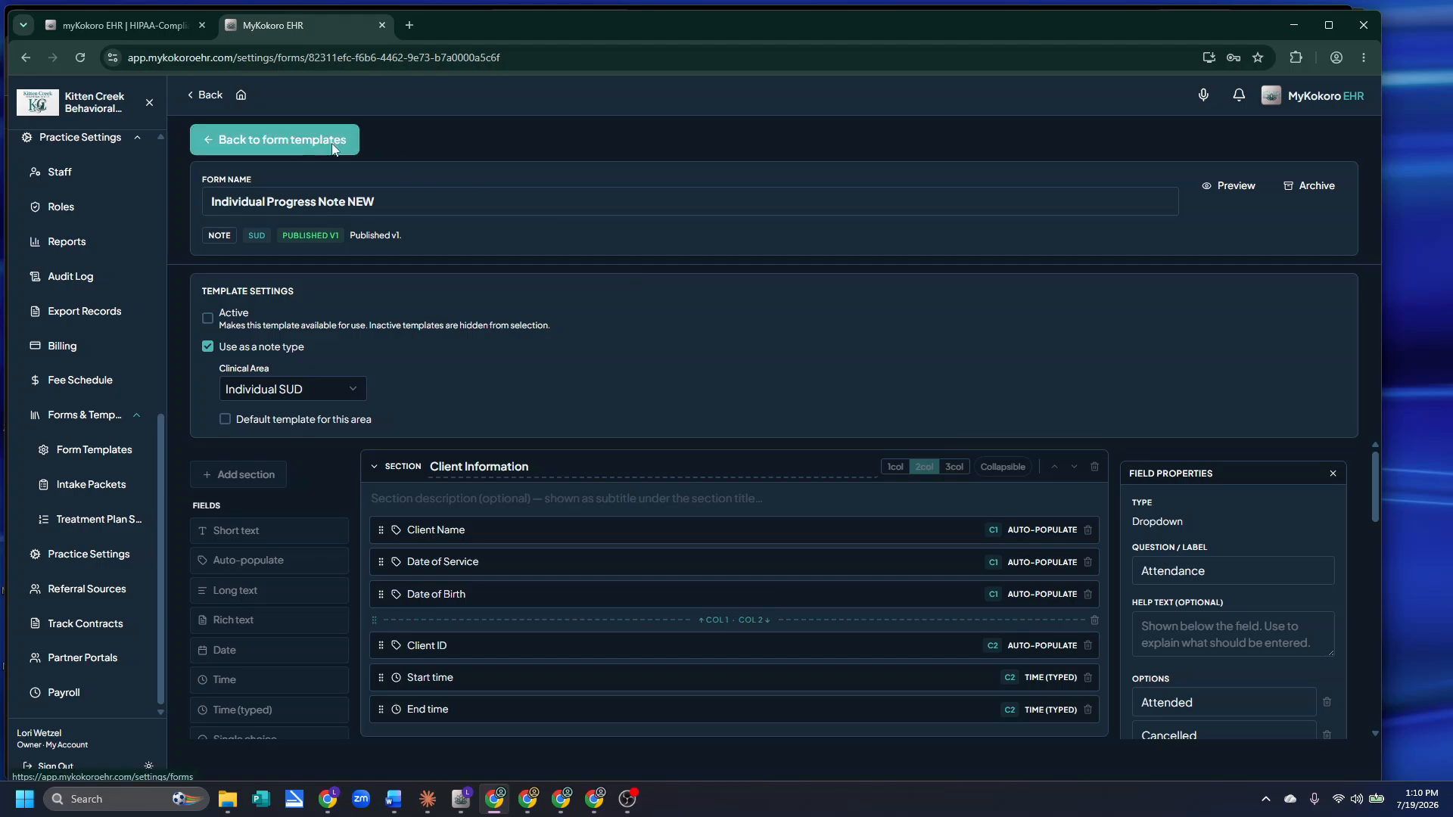
{"action": "left_click", "coordinate": [274, 140]}
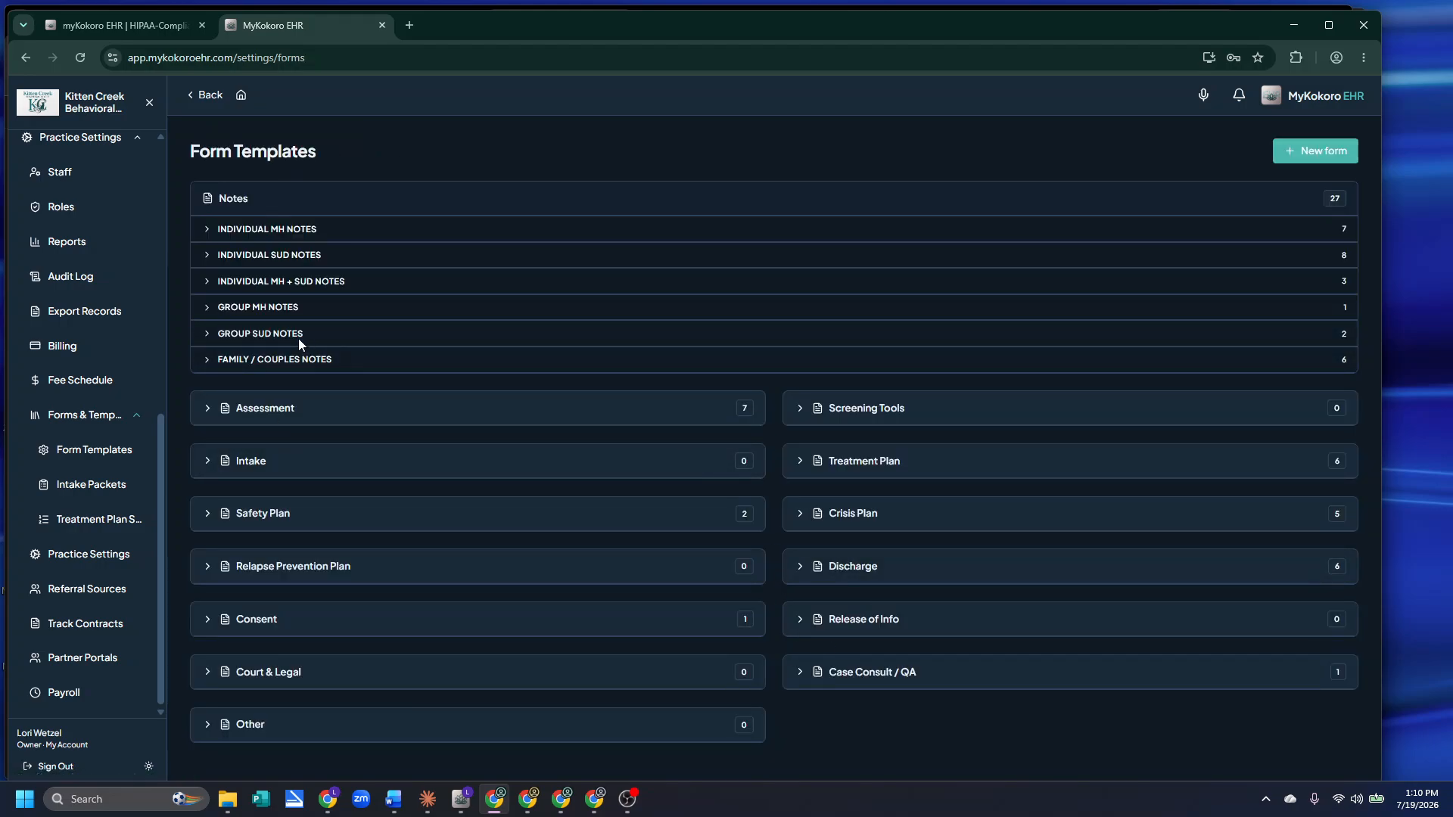
Among the Individual SUD notes, activate Individual Progress Note NEW and set it as the default
{"action": "left_click", "coordinate": [205, 255]}
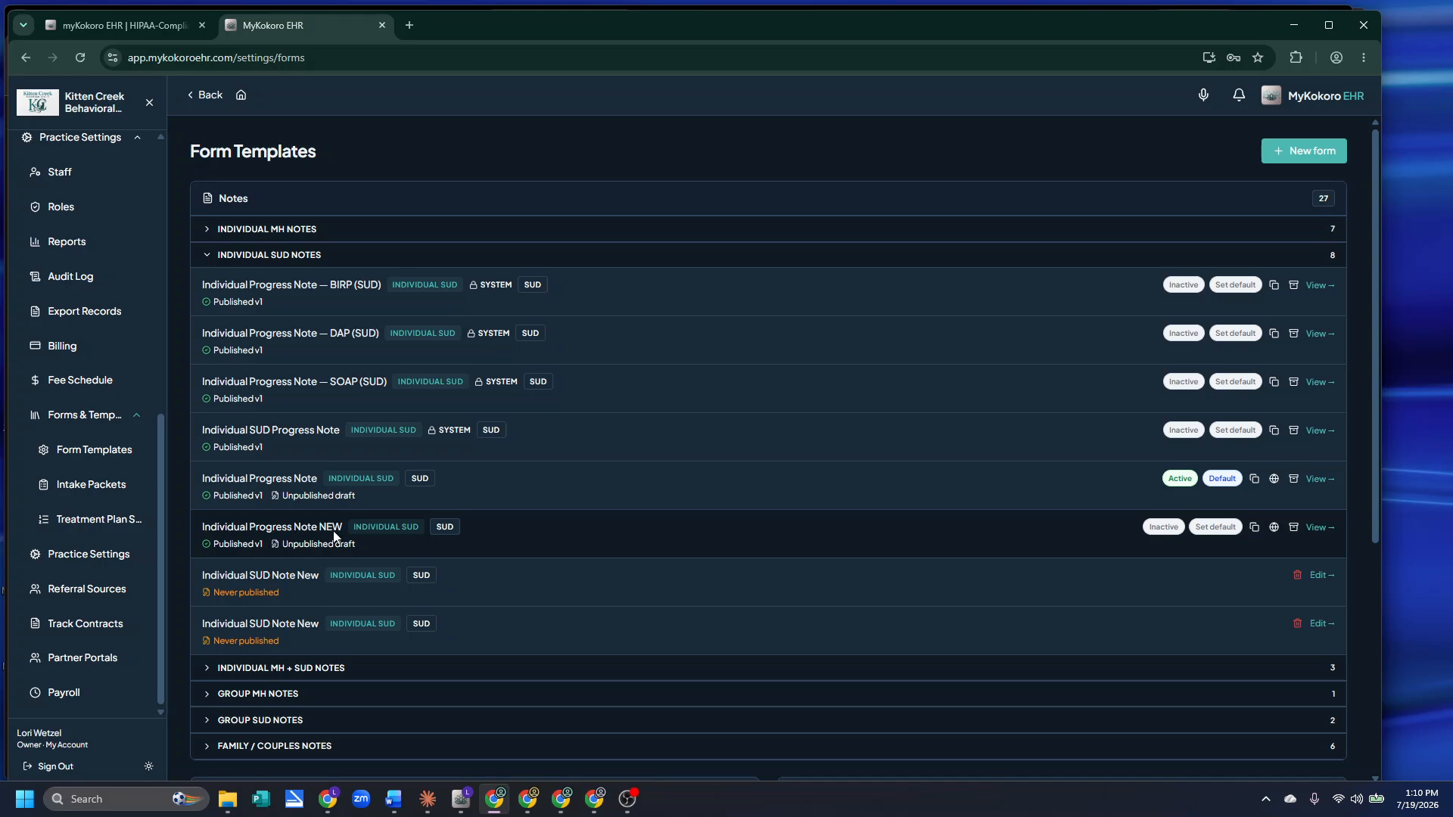
{"action": "left_click", "coordinate": [1162, 526]}
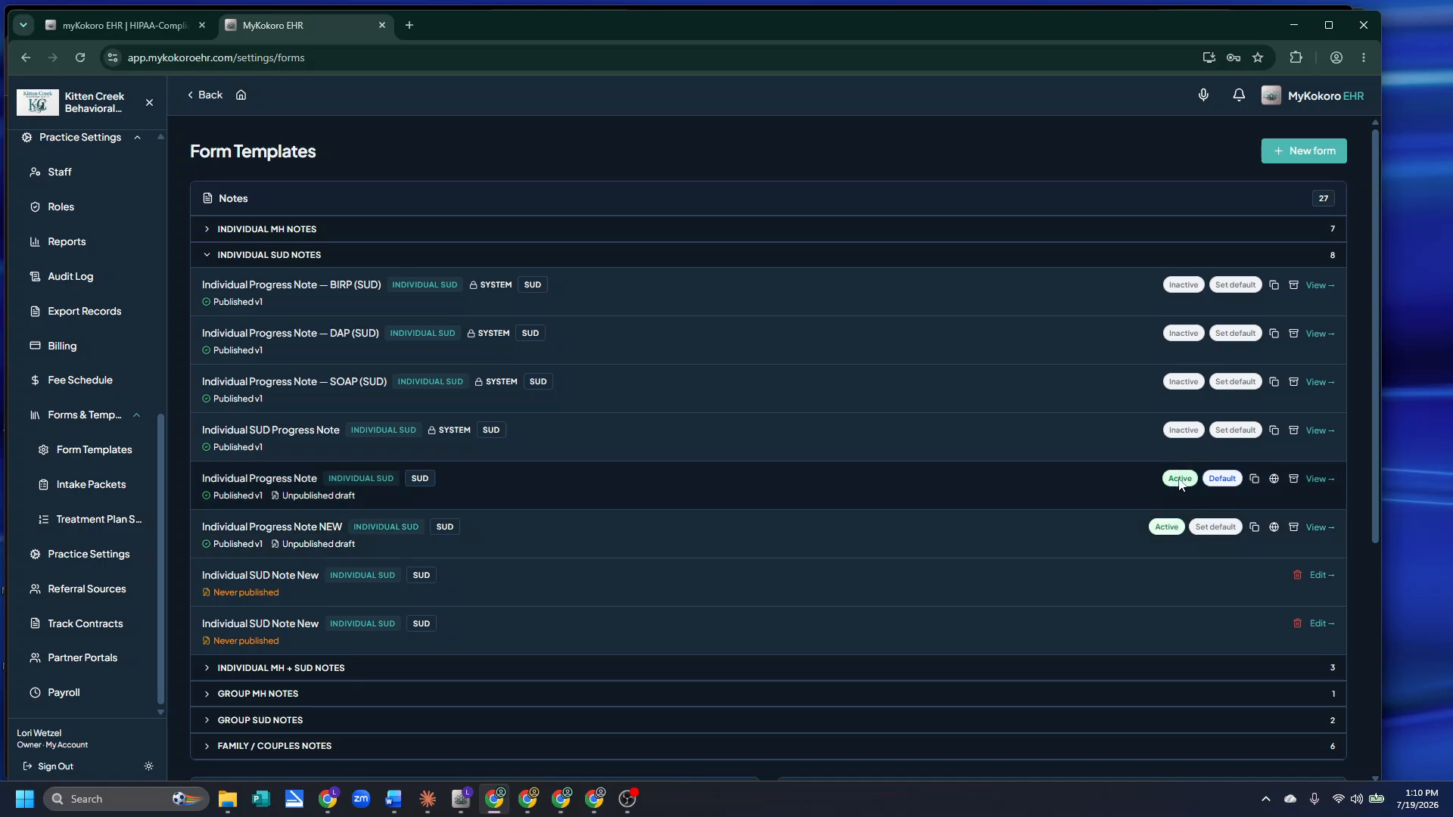
{"action": "left_click", "coordinate": [1210, 527]}
Look through the published Individual Progress Note NEW in its preview, then close it
{"action": "left_click", "coordinate": [309, 536]}
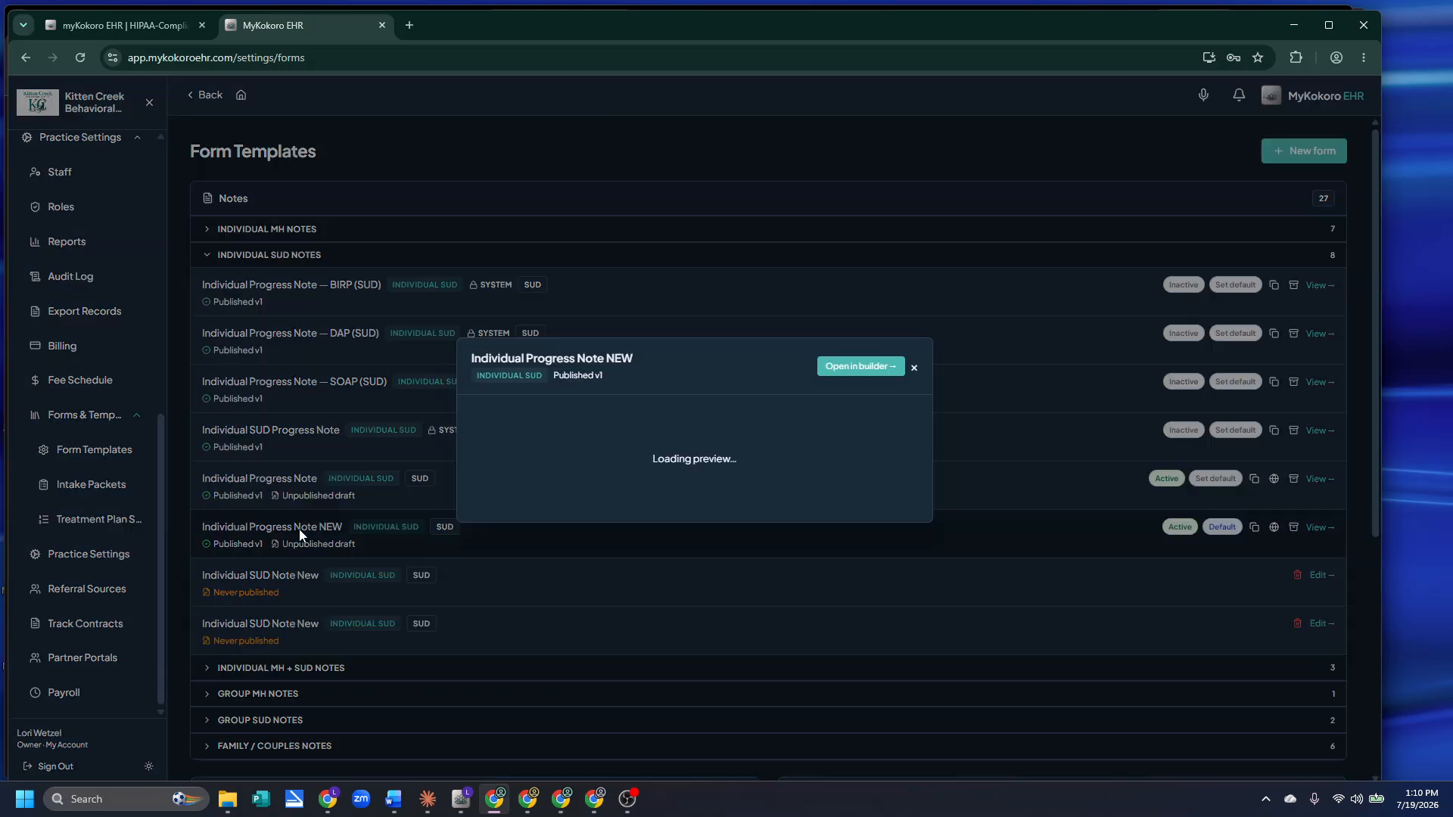
{"action": "scroll", "coordinate": [711, 446], "scroll_direction": "down", "scroll_amount": 4}
{"action": "scroll", "coordinate": [715, 453], "scroll_direction": "down", "scroll_amount": 5}
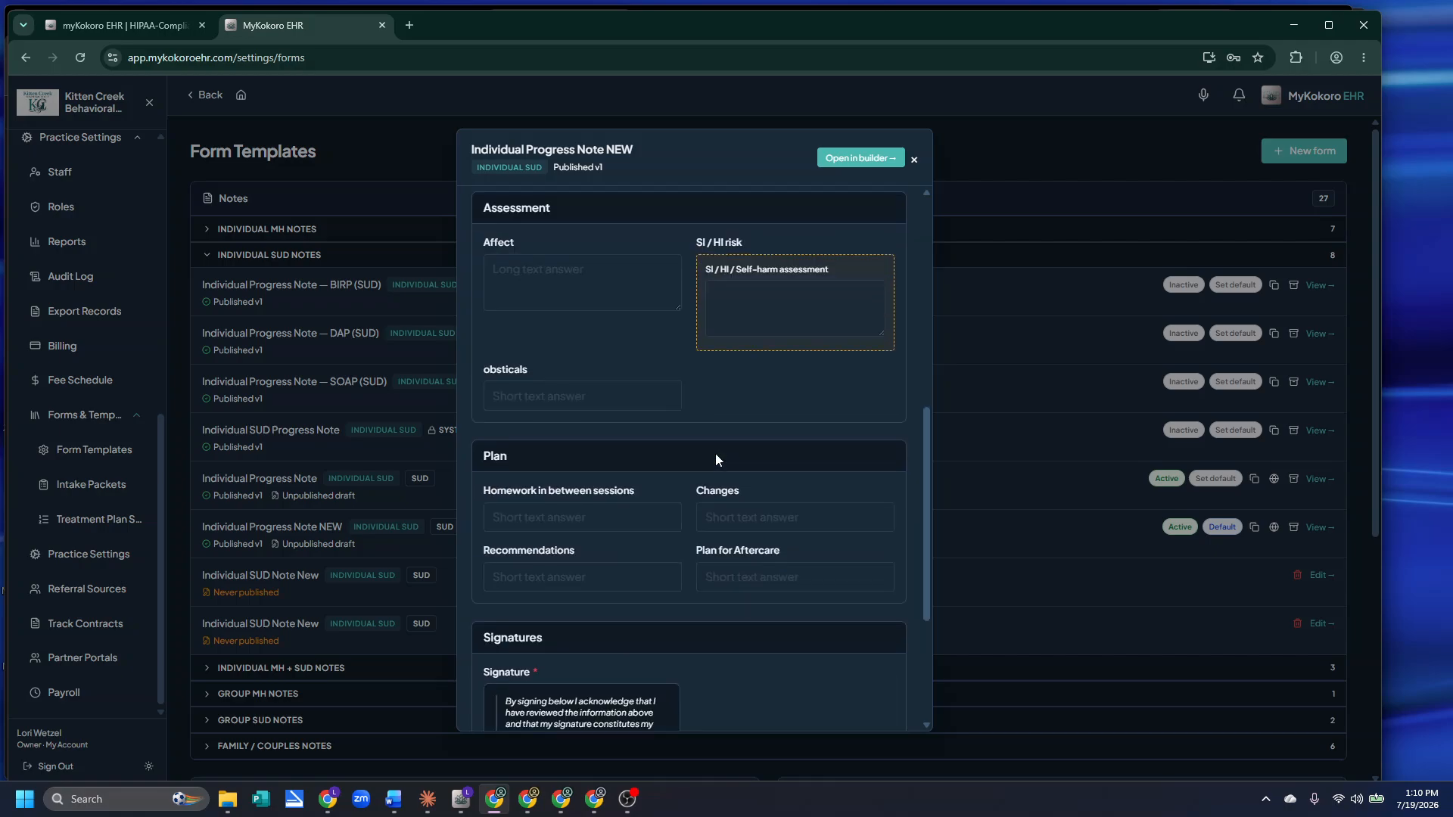
{"action": "scroll", "coordinate": [747, 514], "scroll_direction": "up", "scroll_amount": 2}
{"action": "scroll", "coordinate": [746, 514], "scroll_direction": "up", "scroll_amount": 10}
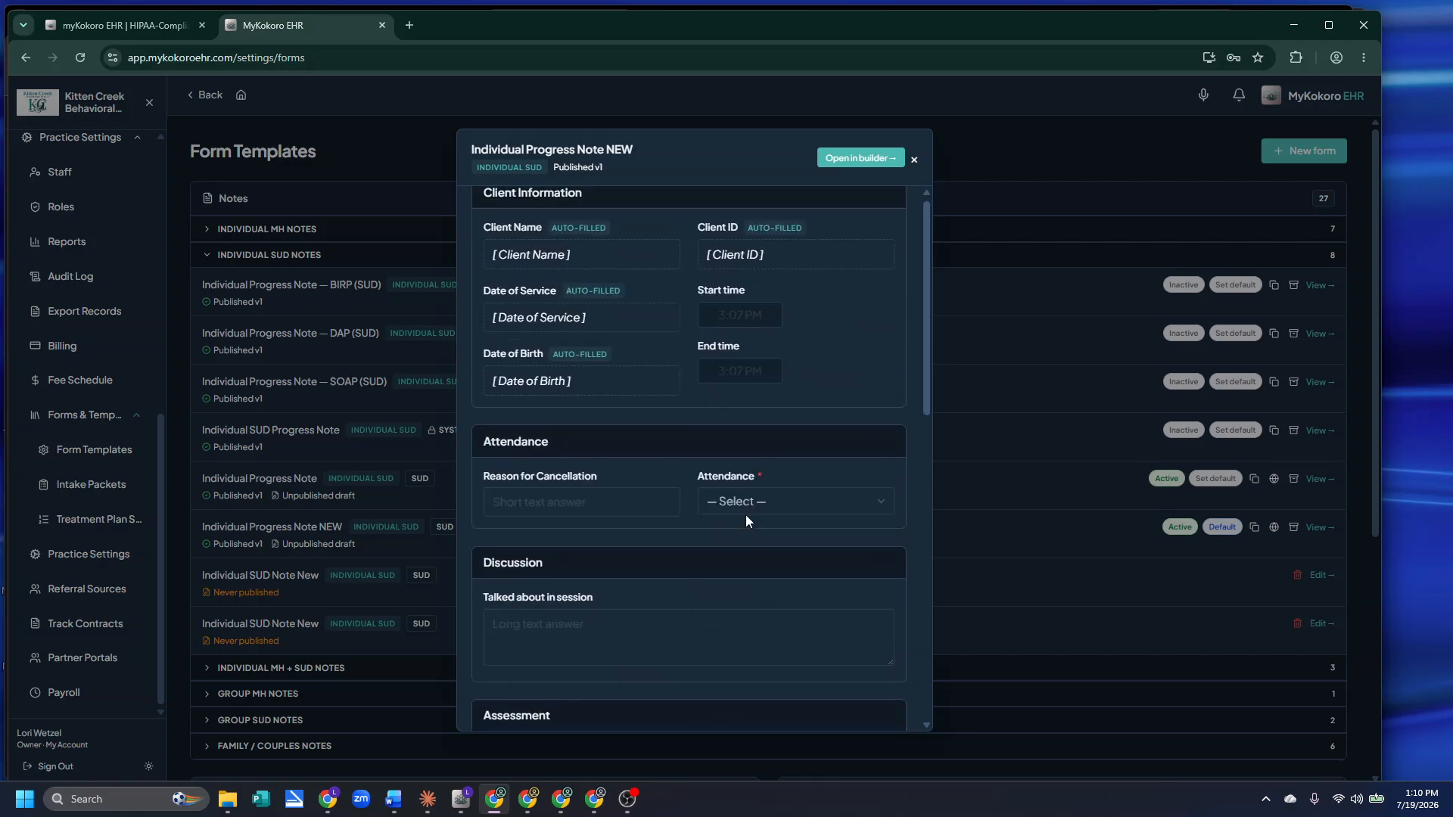
{"action": "left_click", "coordinate": [913, 160]}
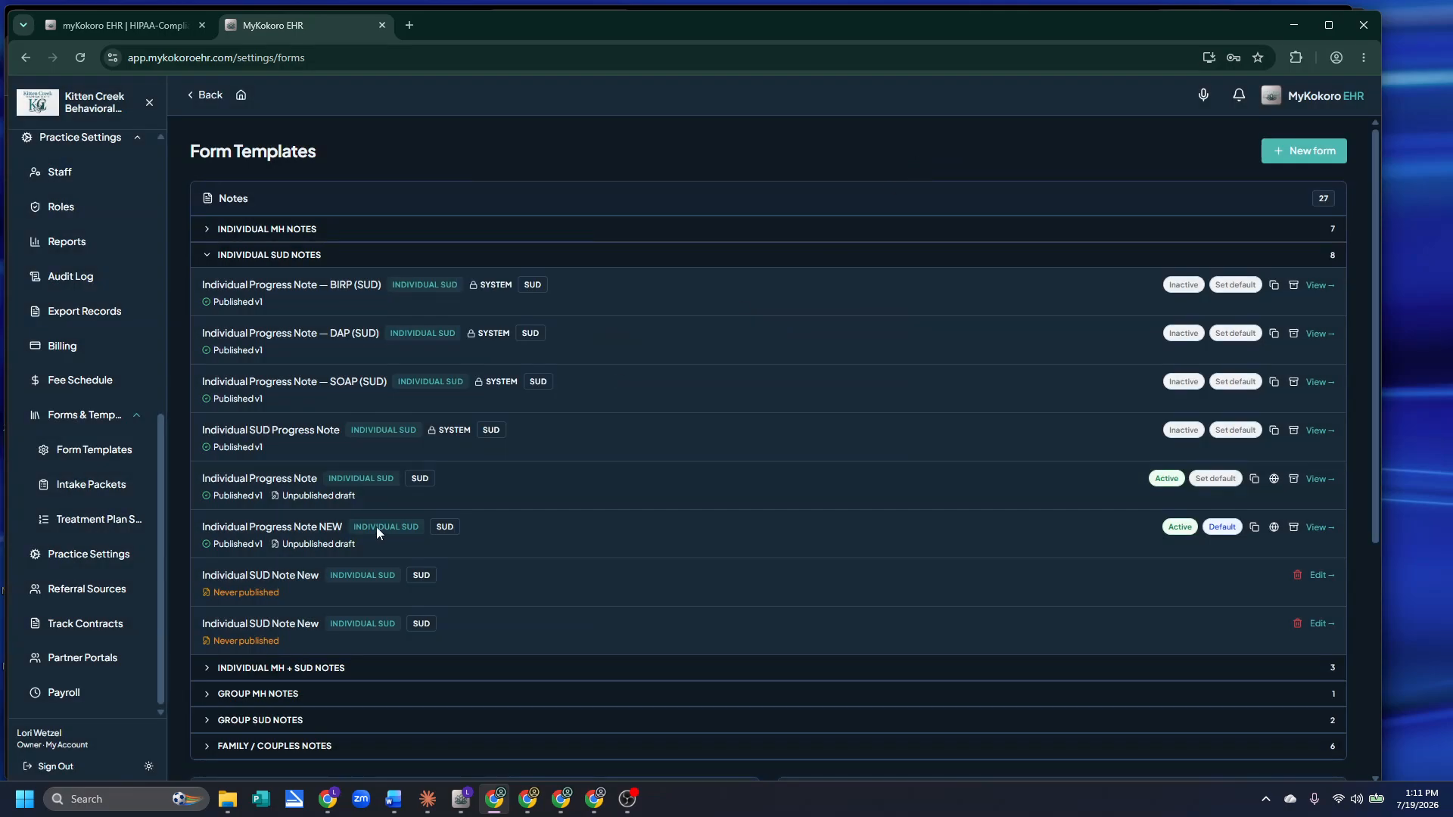
Check the Client Information and Attendance sections in the preview of Individual Progress Note NEW, then close the preview
{"action": "left_click", "coordinate": [293, 529]}
{"action": "scroll", "coordinate": [760, 462], "scroll_direction": "down", "scroll_amount": 1}
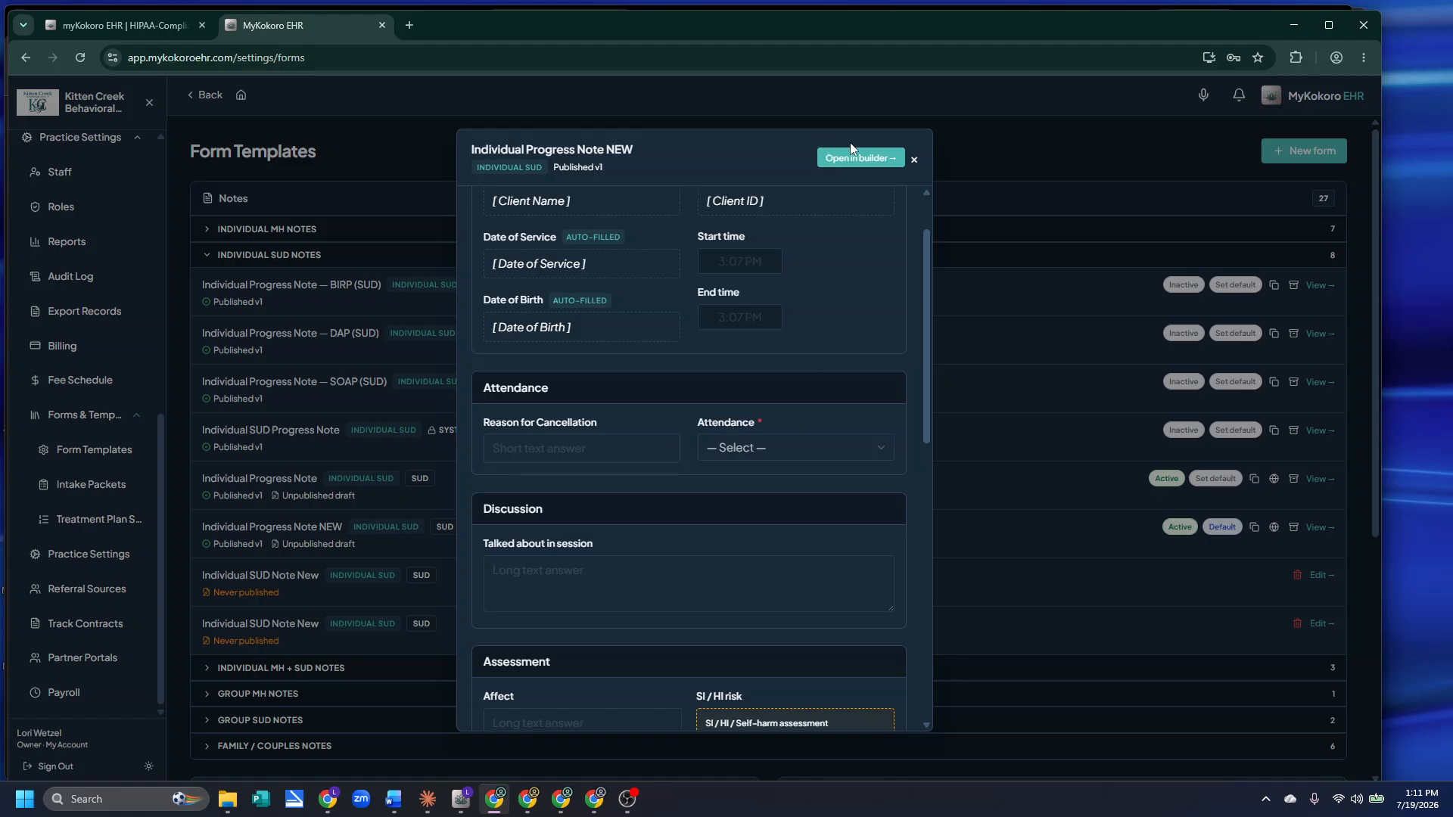
{"action": "left_click", "coordinate": [914, 161]}
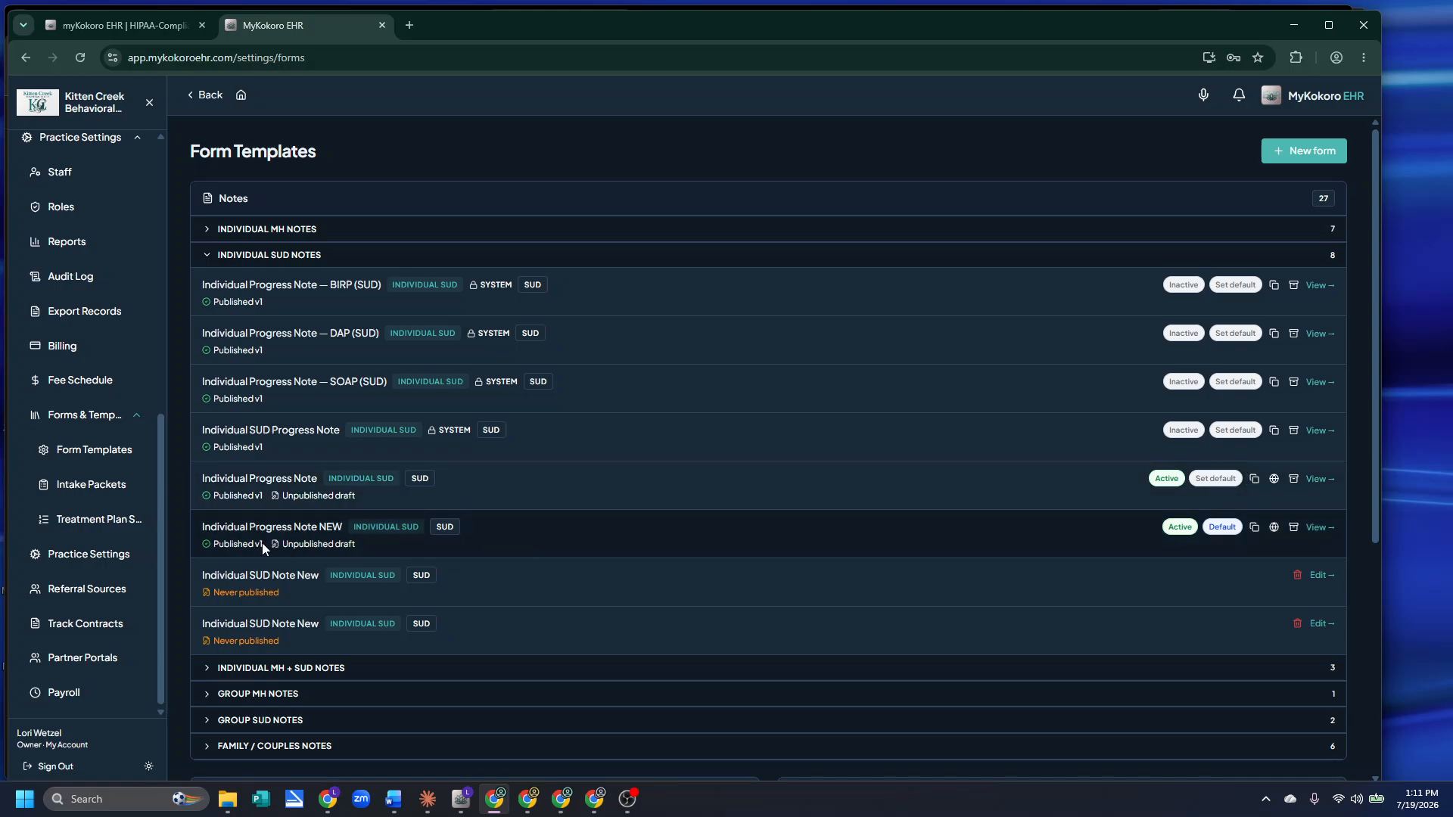
Duplicate Individual Progress Note NEW and delete the Attendance dropdown from the copy's Attendance section
{"action": "left_click", "coordinate": [1255, 528]}
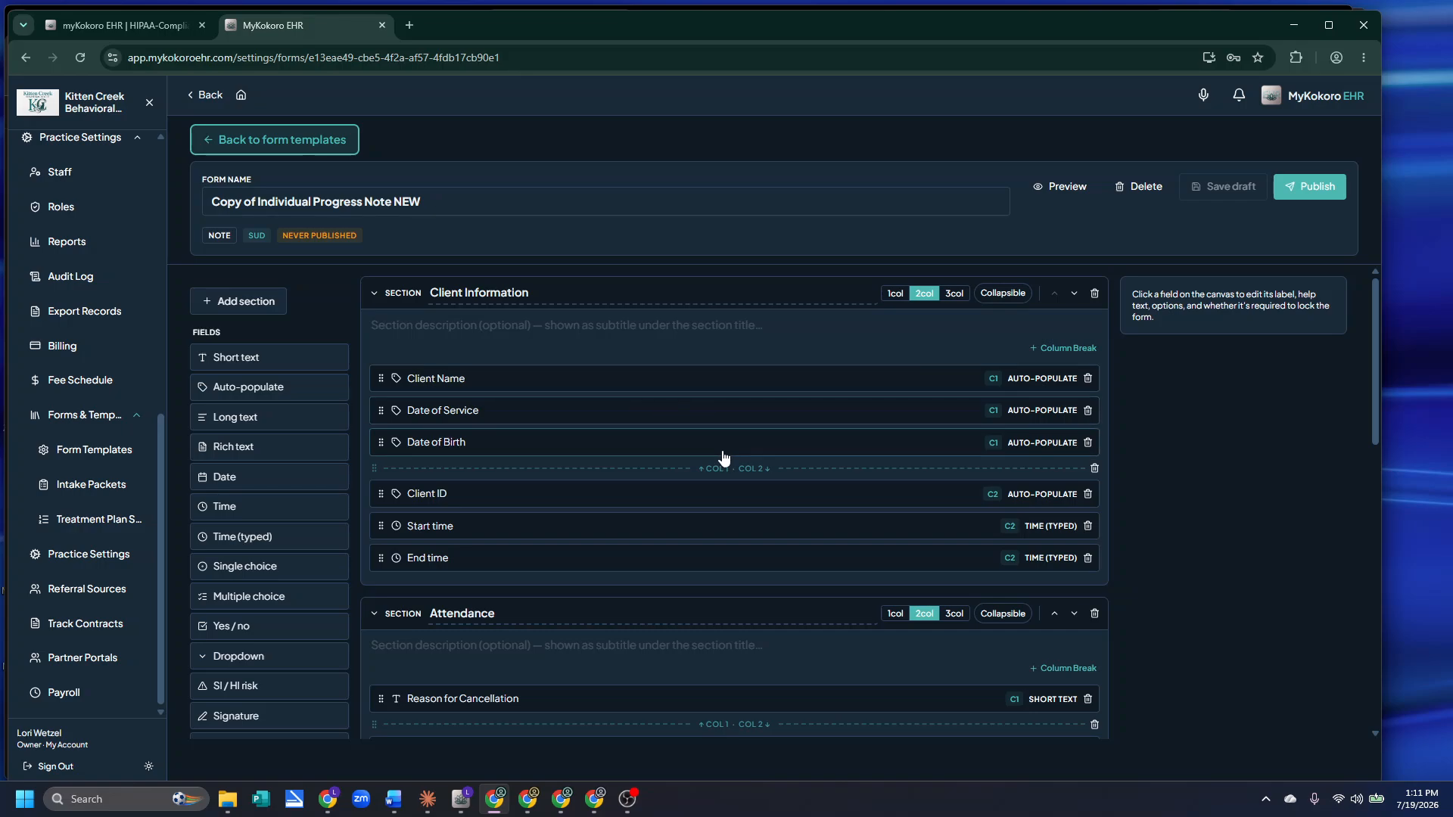
{"action": "scroll", "coordinate": [723, 462], "scroll_direction": "down", "scroll_amount": 5}
{"action": "scroll", "coordinate": [719, 509], "scroll_direction": "down", "scroll_amount": 3}
{"action": "scroll", "coordinate": [719, 506], "scroll_direction": "up", "scroll_amount": 4}
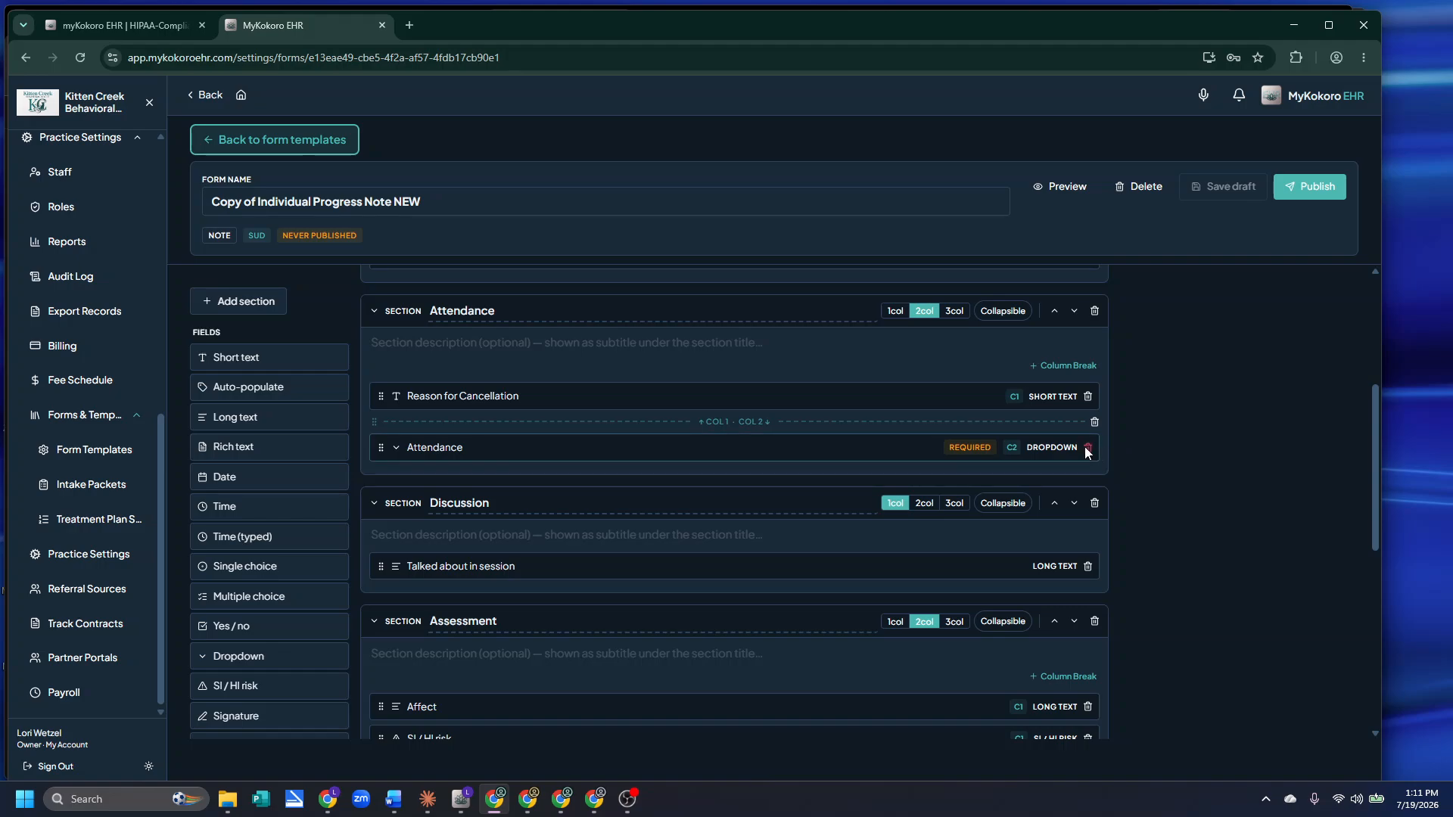
{"action": "left_click", "coordinate": [1087, 448]}
{"action": "left_click", "coordinate": [808, 457]}
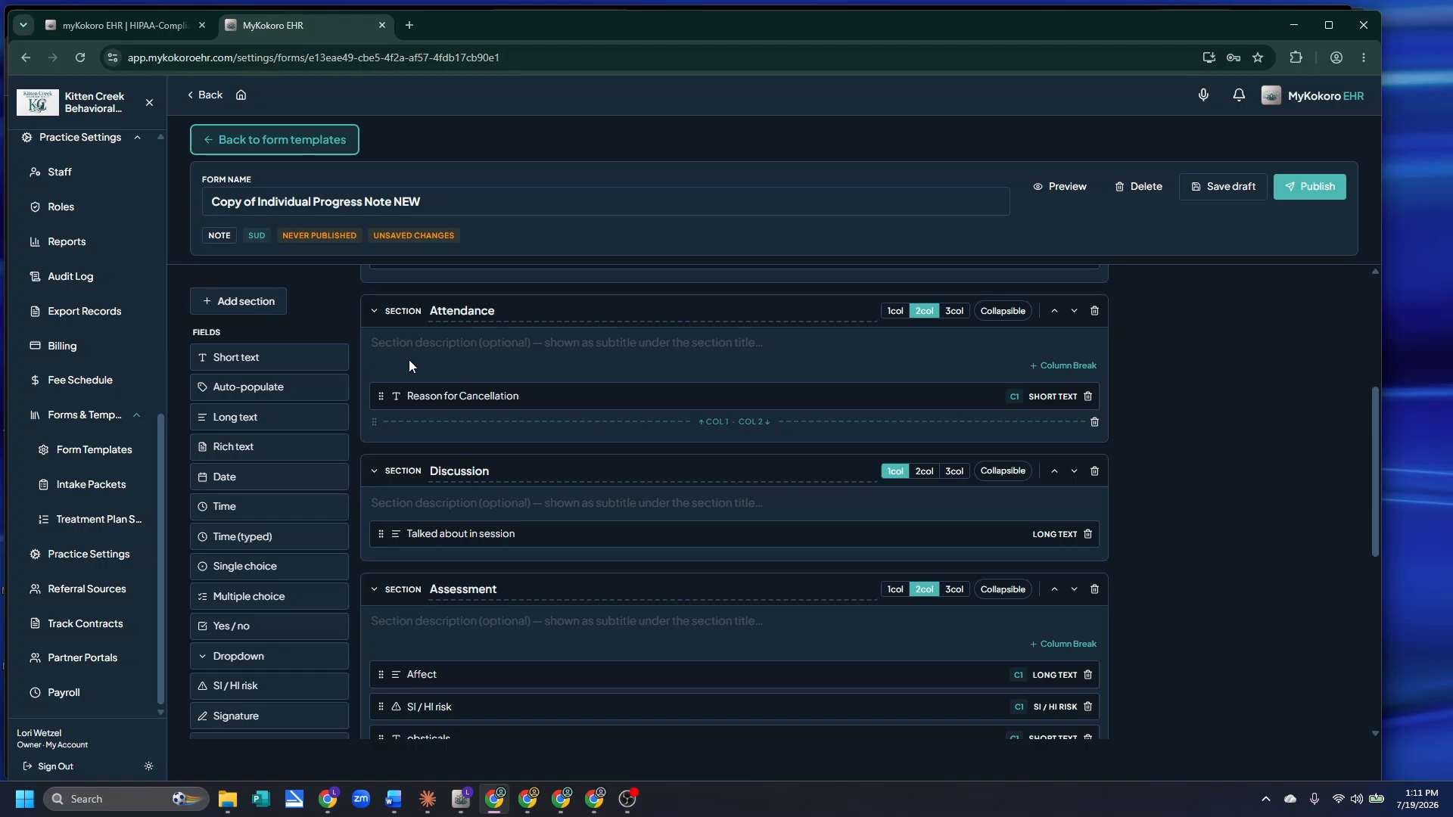
Add a multiple choice field labelled Attendance to the second column of the Attendance section
{"action": "left_click", "coordinate": [247, 598]}
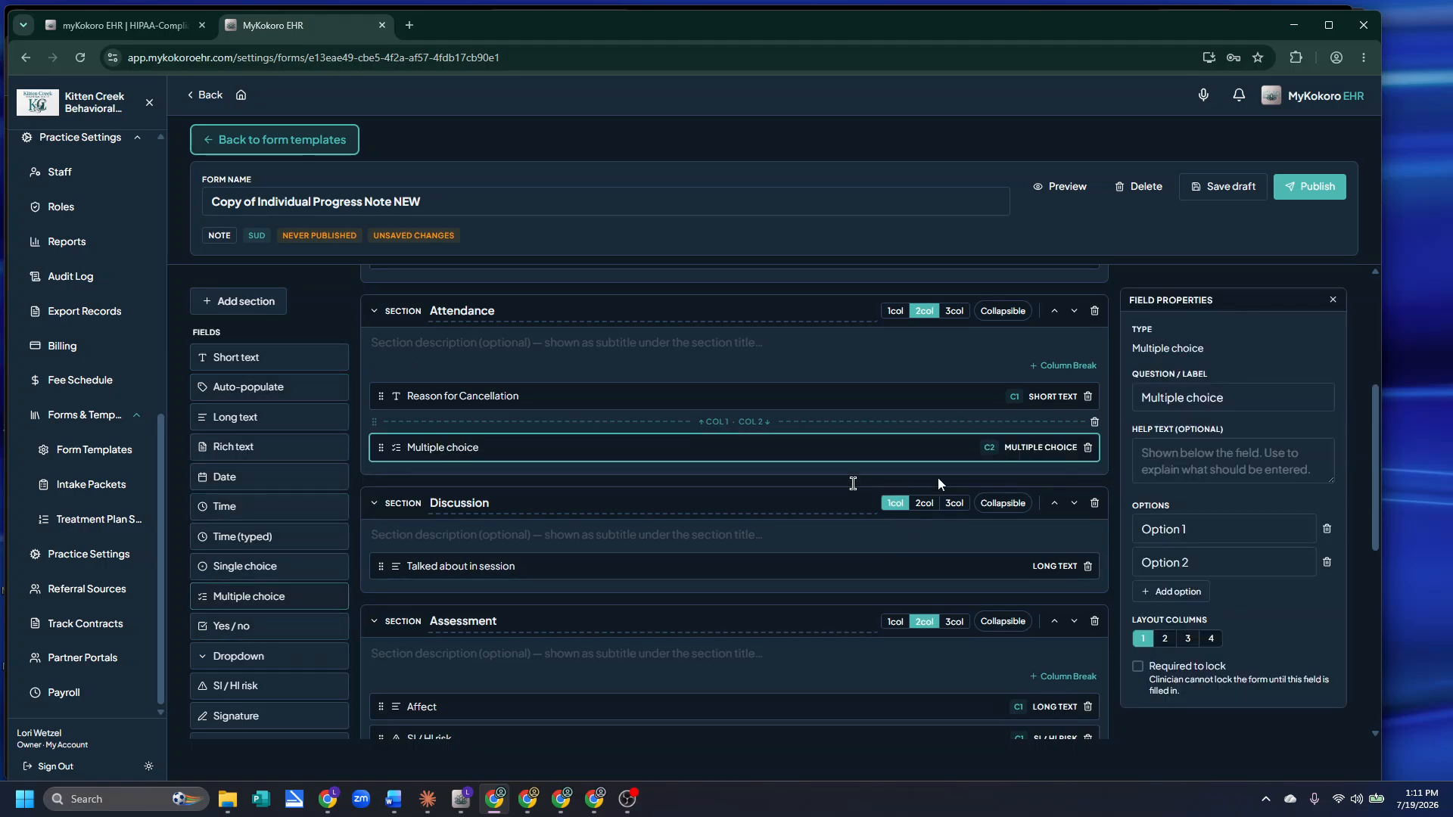
{"action": "left_click_drag", "start_coordinate": [1254, 397], "coordinate": [1063, 378]}
{"action": "type", "text": "Attendance"}
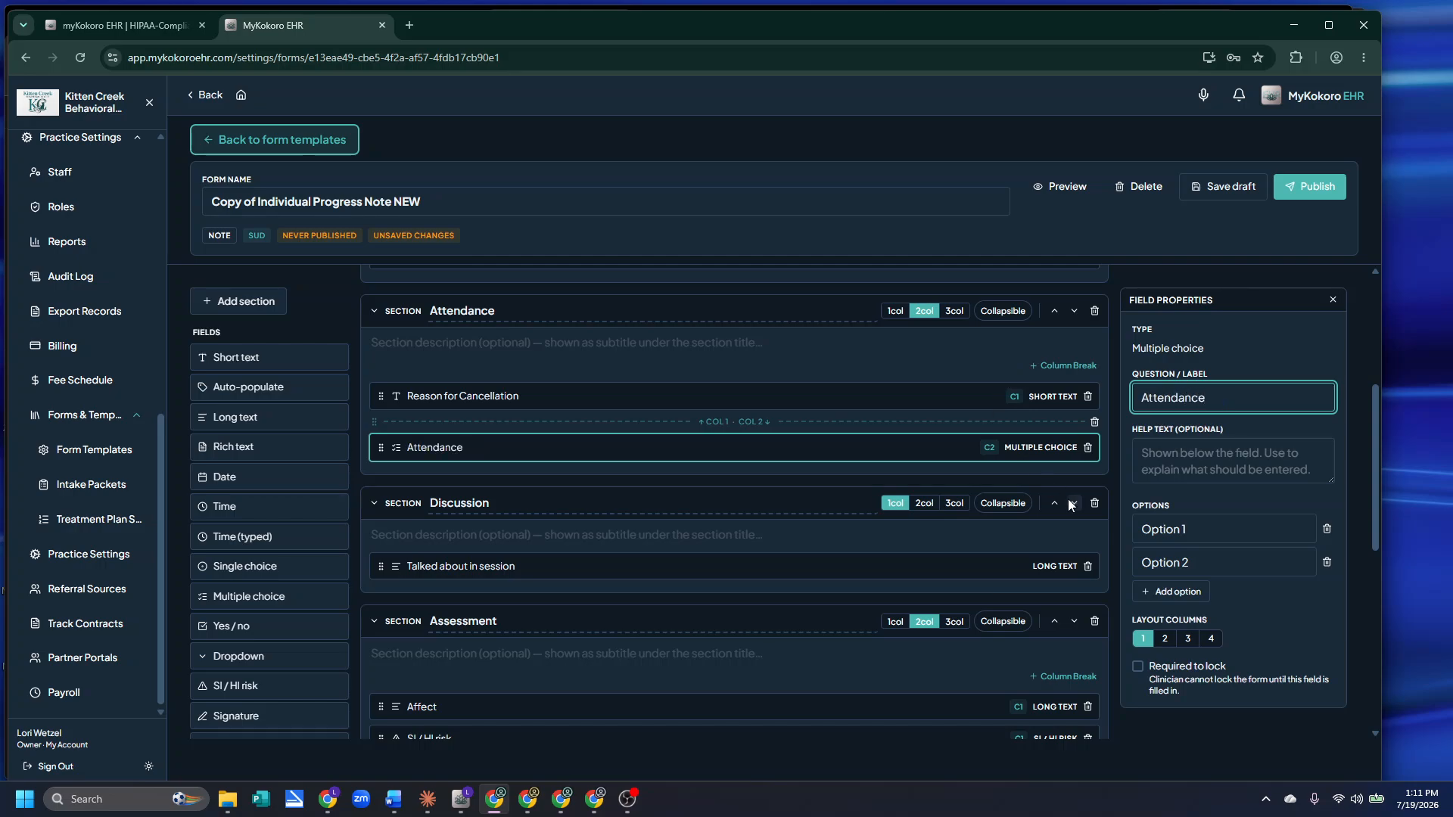
Give the Attendance field three options: Attended, No show and Cancelled
{"action": "left_click", "coordinate": [1215, 530]}
{"action": "type", "text": "Attended"}
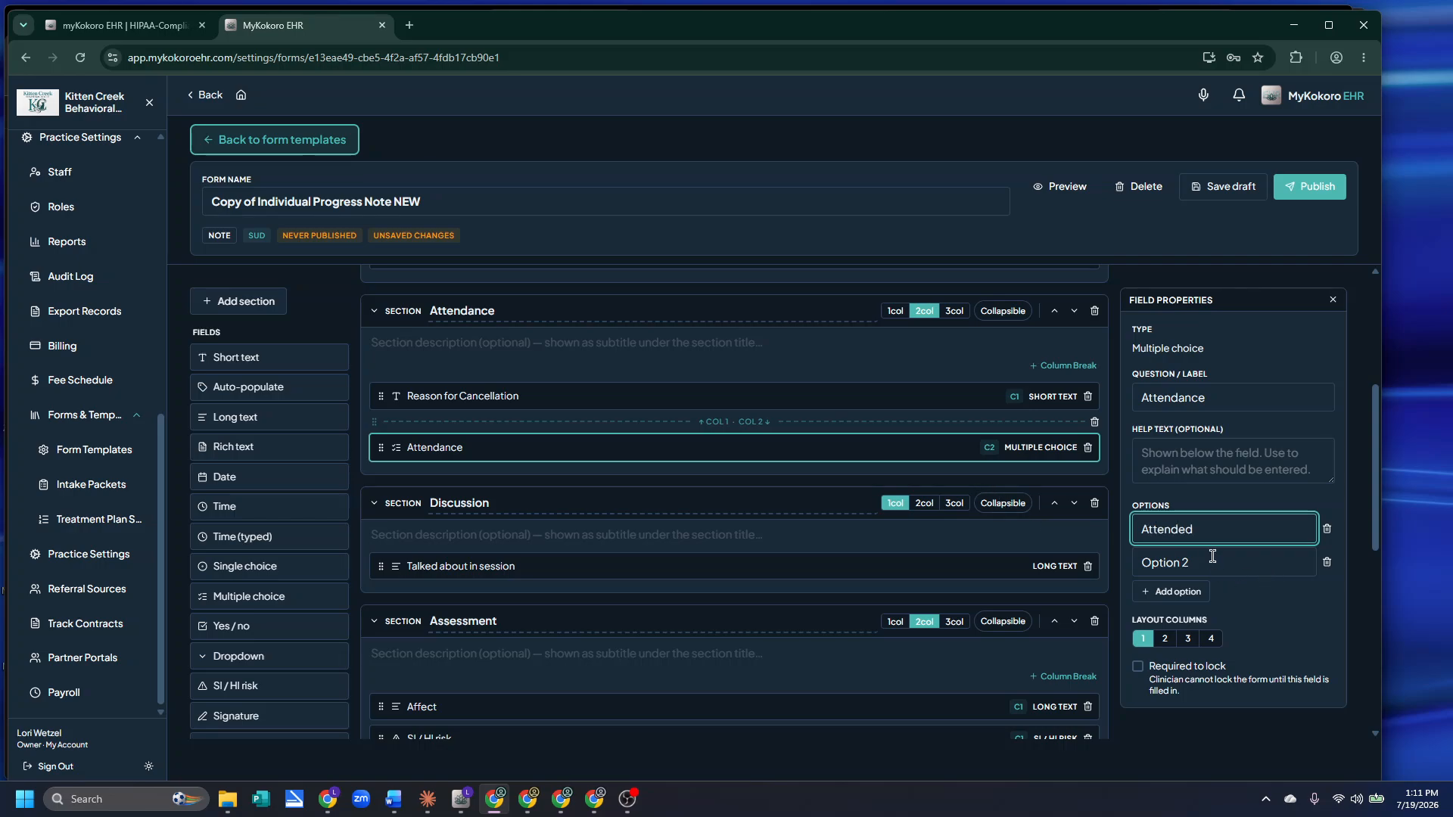
{"action": "key", "text": "Tab"}
{"action": "type", "text": "No show"}
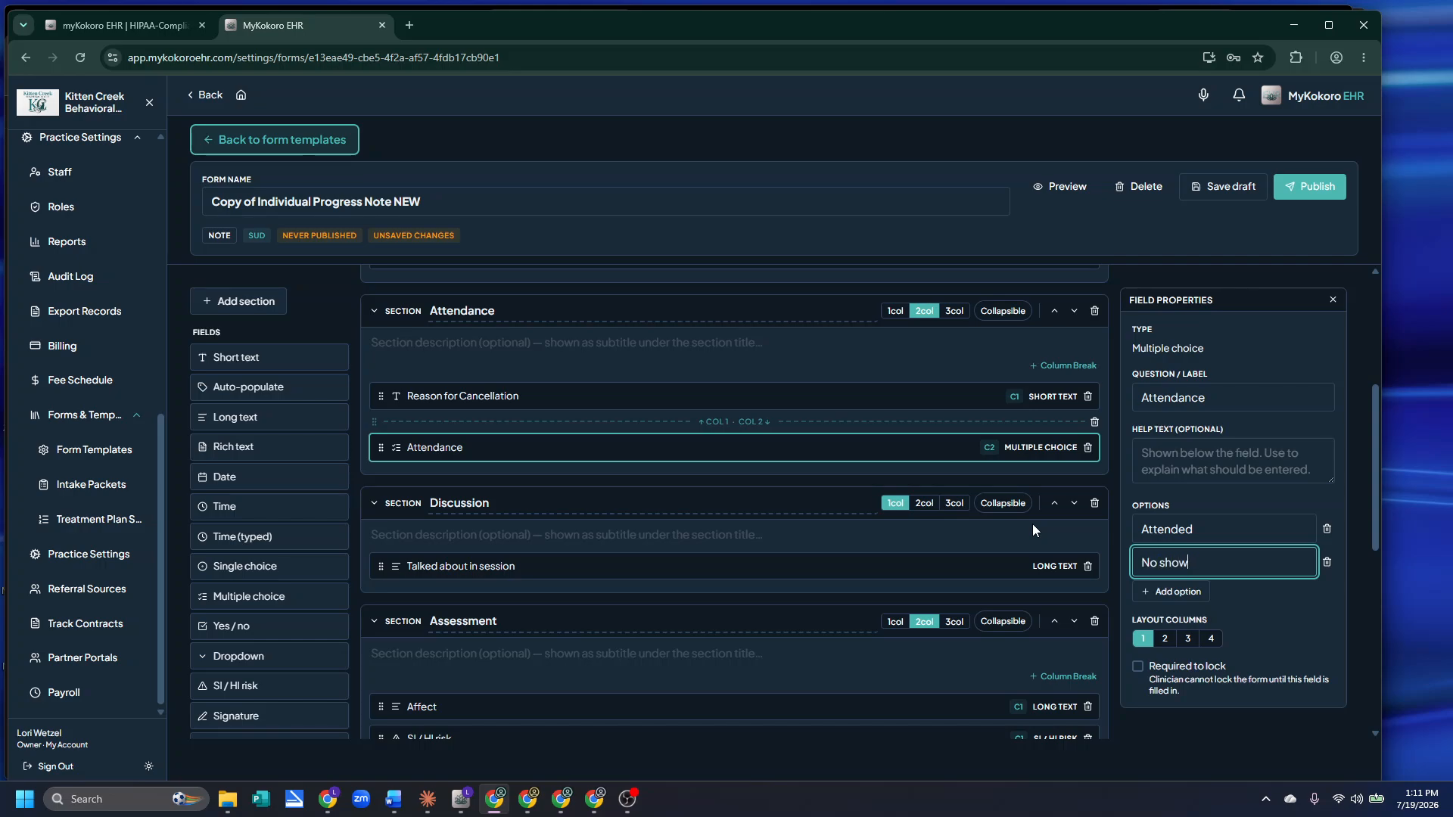
{"action": "left_click", "coordinate": [1143, 593]}
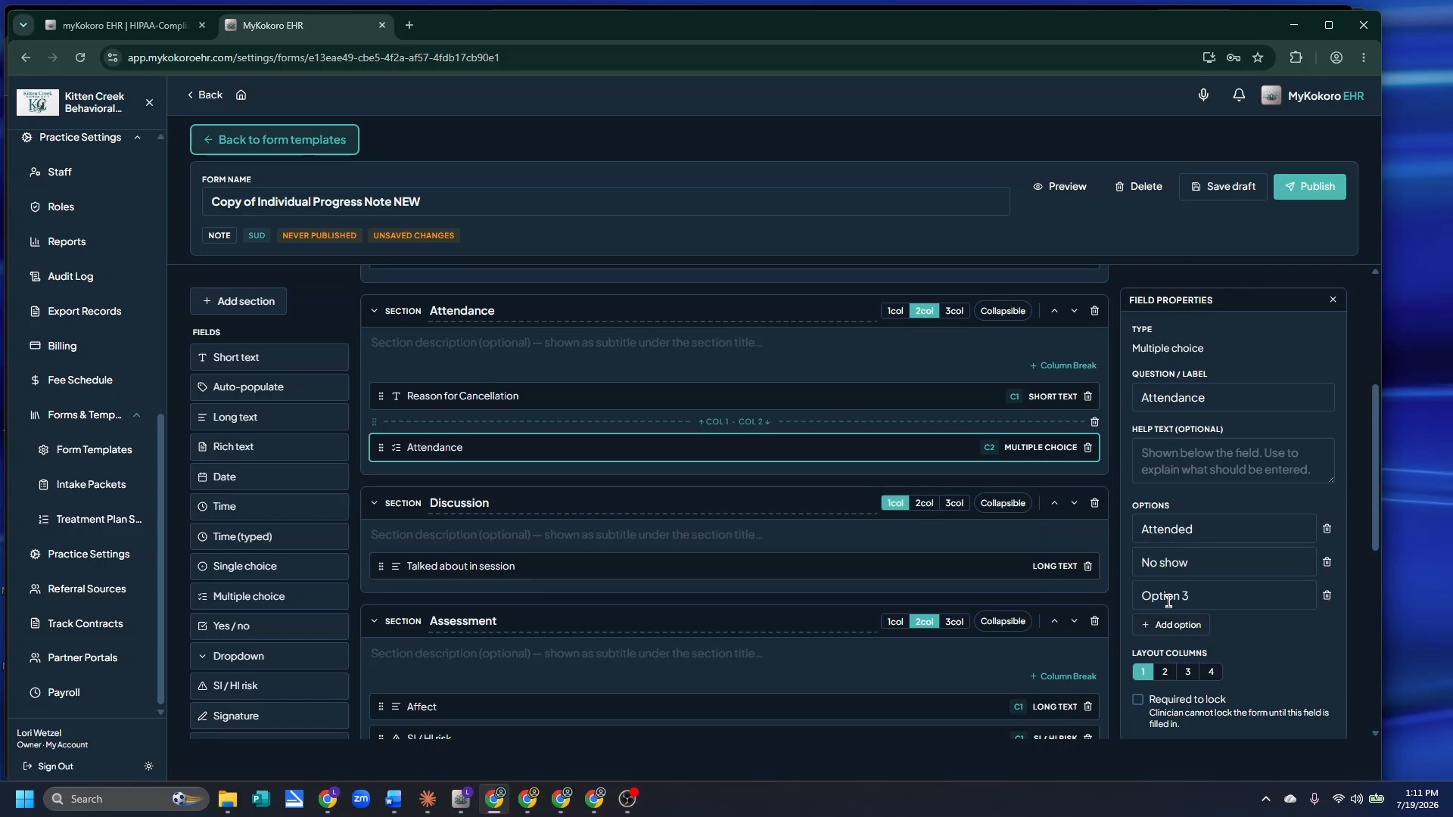
{"action": "type", "text": "Cancelled"}
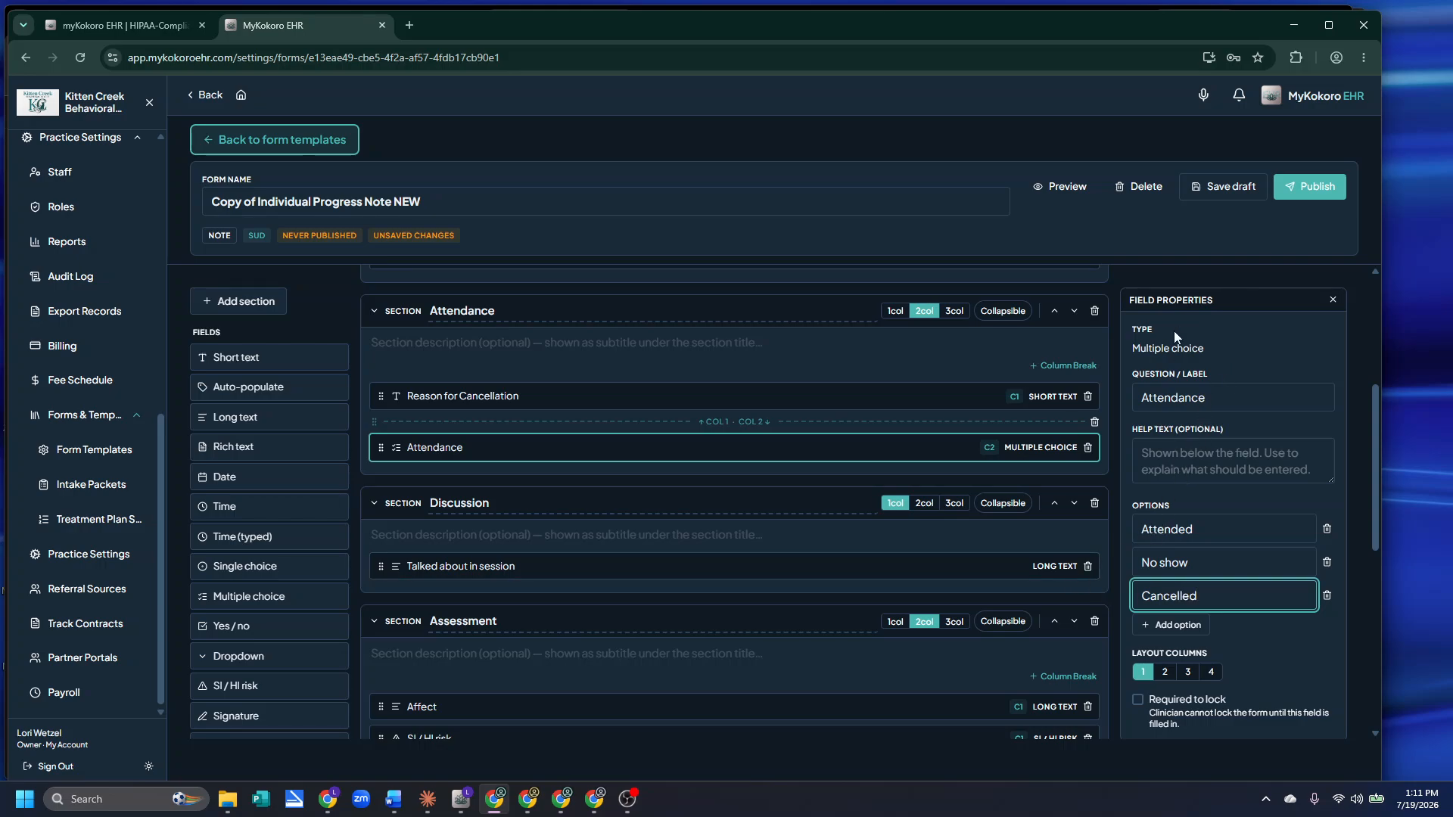
Rearrange the Attendance section so Attendance is in the first column and Reason for Cancellation in the second, checking it in preview
{"action": "left_click", "coordinate": [1038, 189]}
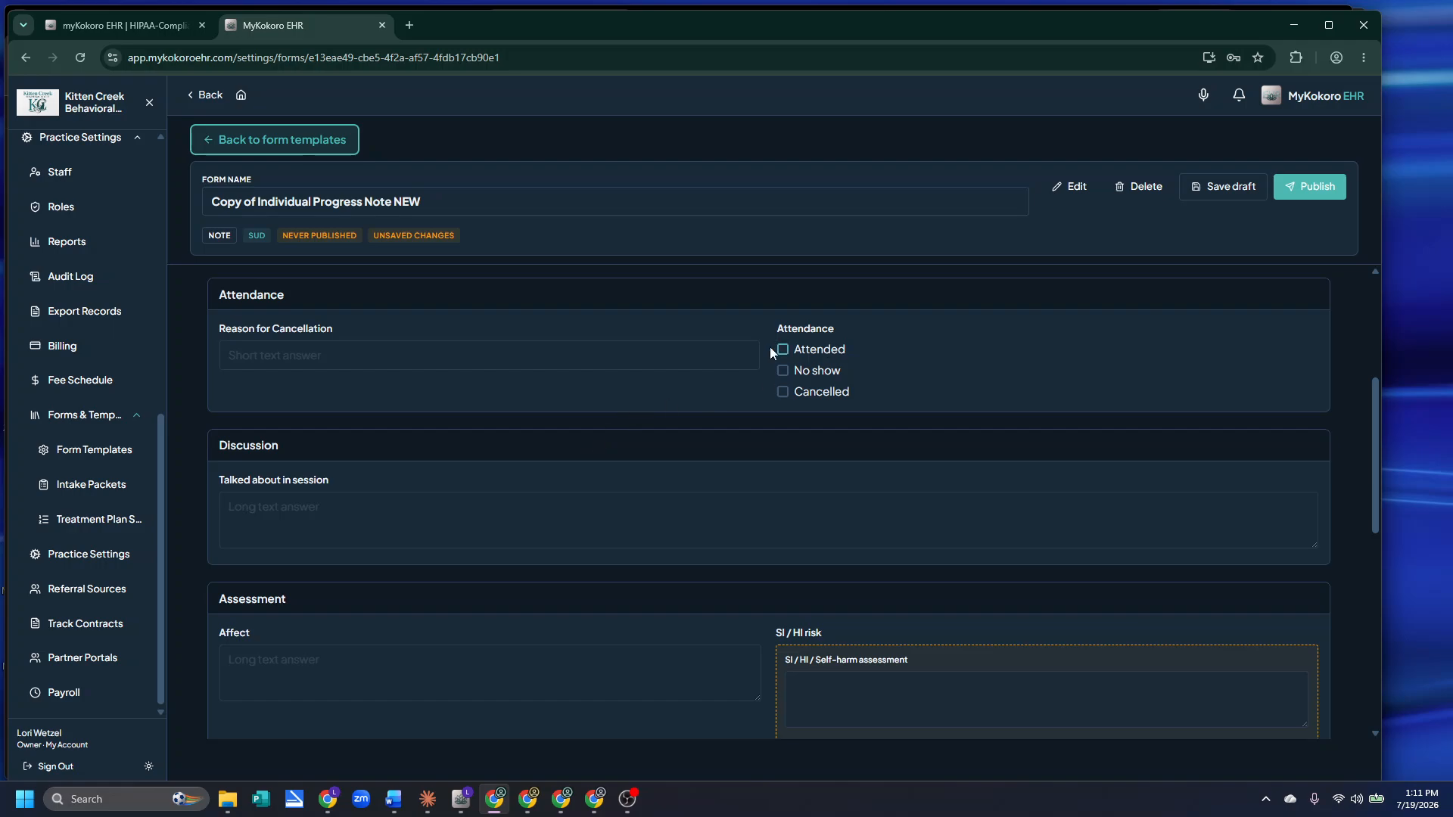
{"action": "left_click", "coordinate": [1075, 187]}
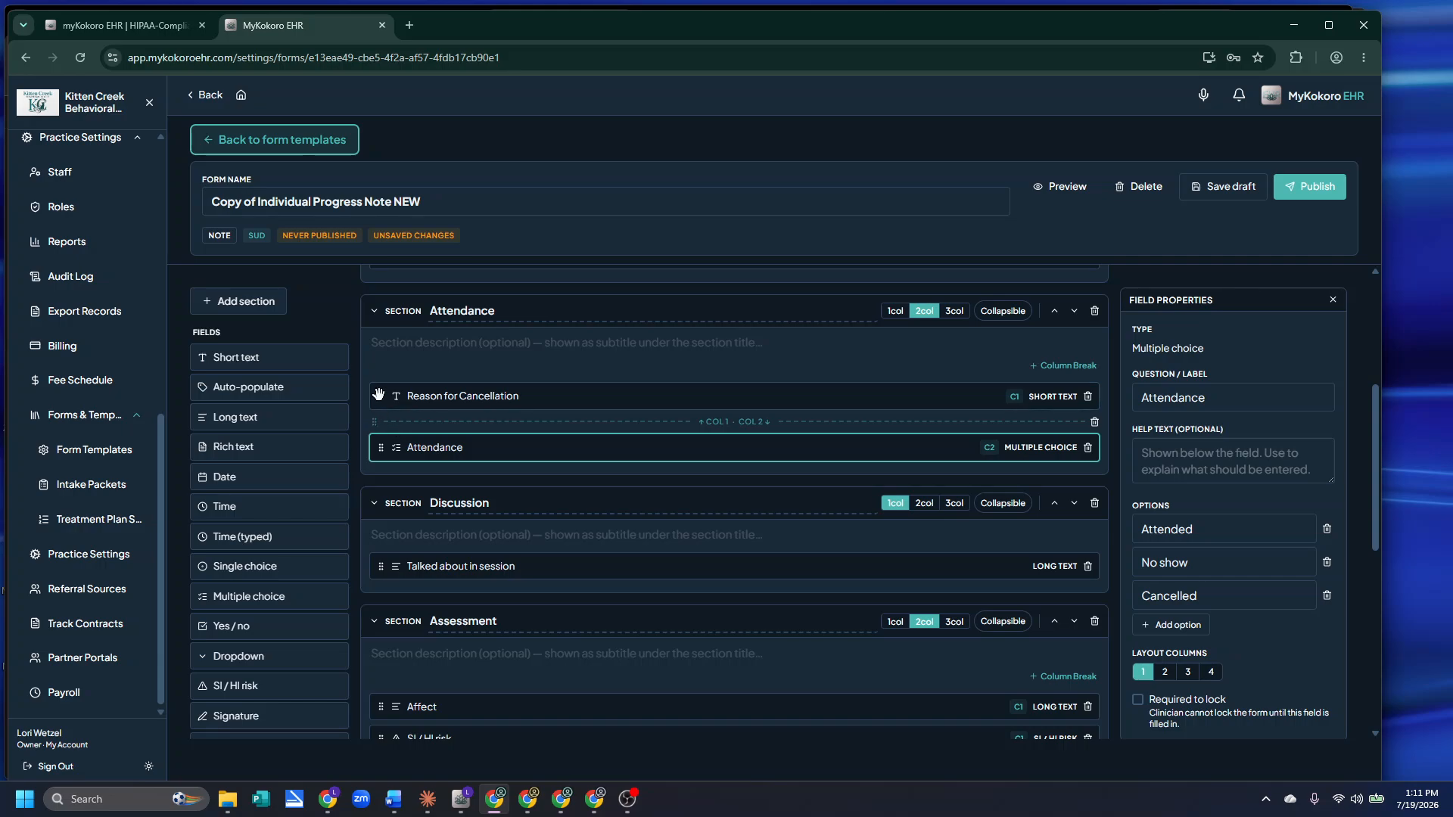
{"action": "left_click_drag", "start_coordinate": [380, 447], "coordinate": [374, 414]}
{"action": "left_click", "coordinate": [1071, 189]}
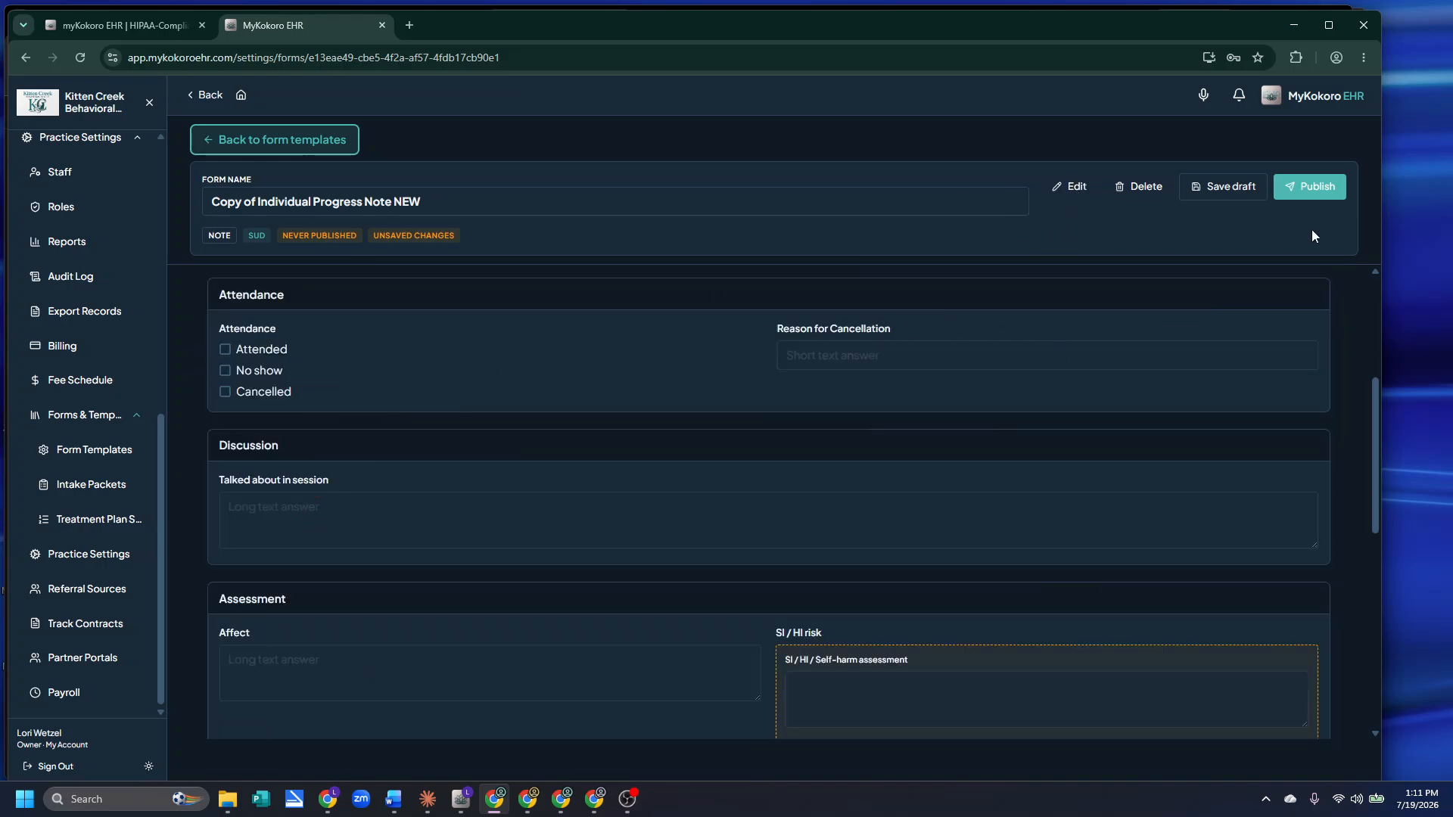
Save the draft of the copied form, look over its preview and publish it
{"action": "left_click", "coordinate": [1218, 189]}
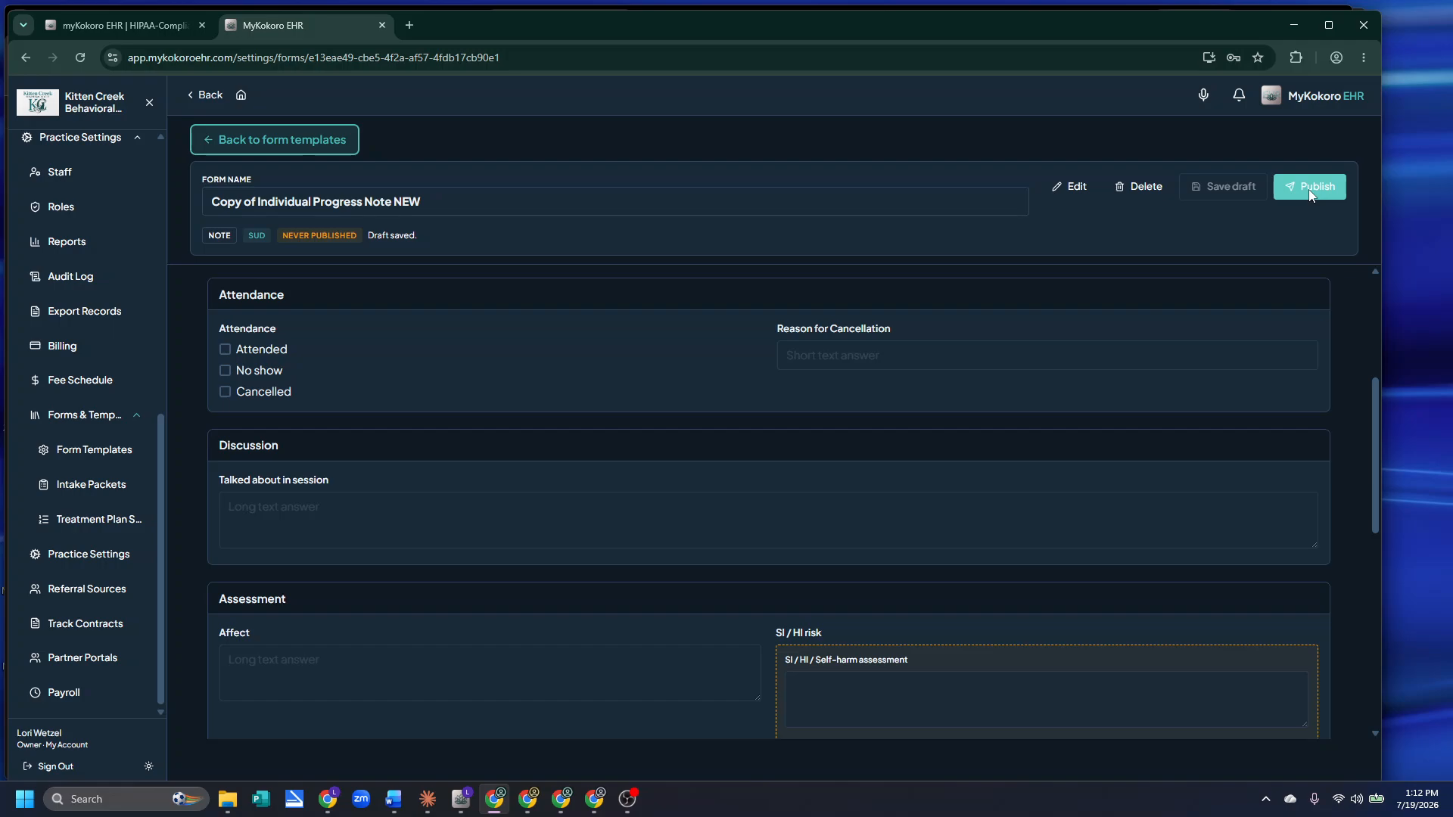
{"action": "scroll", "coordinate": [852, 506], "scroll_direction": "up", "scroll_amount": 5}
{"action": "scroll", "coordinate": [639, 503], "scroll_direction": "down", "scroll_amount": 15}
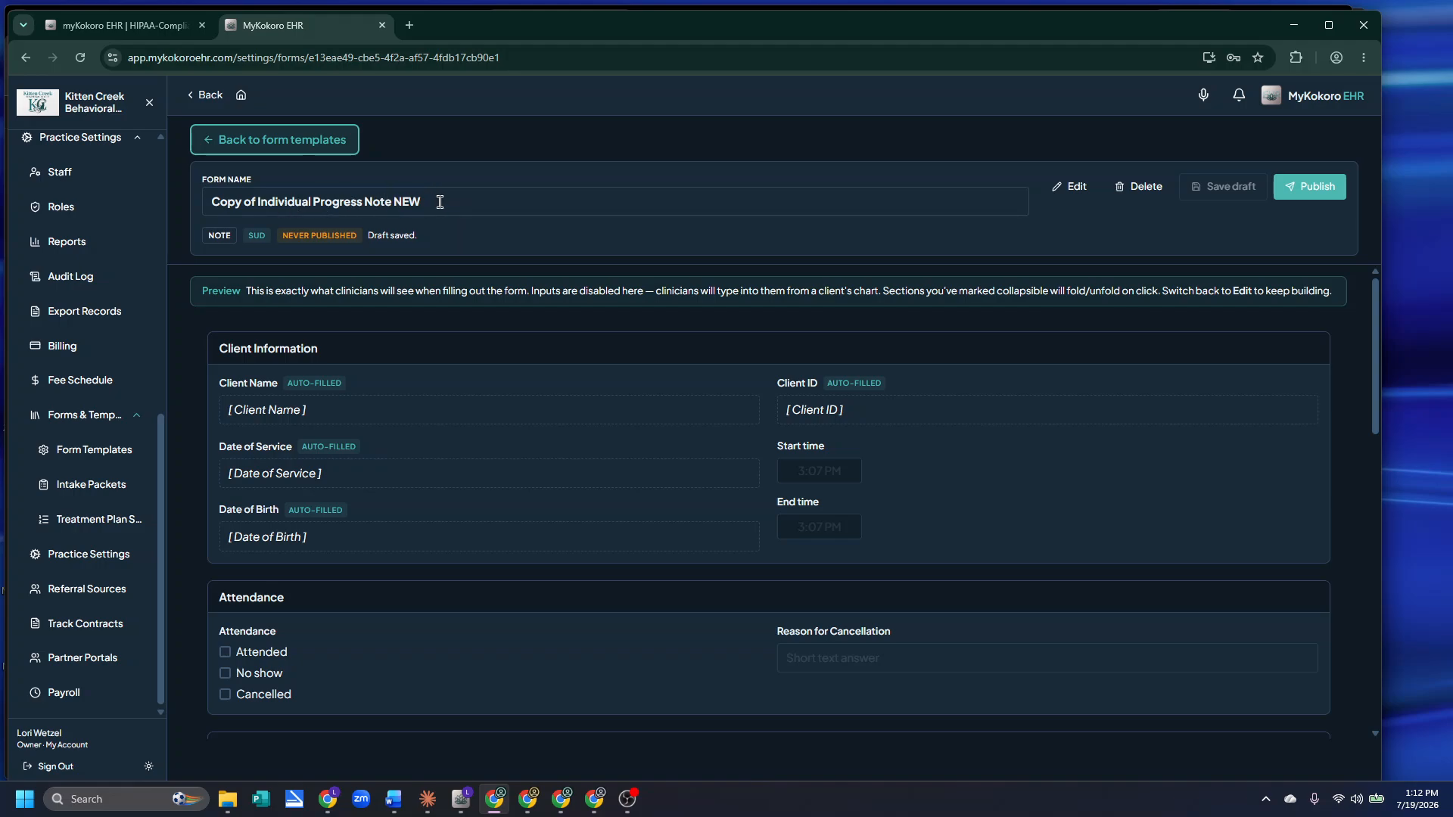
{"action": "left_click", "coordinate": [1312, 192]}
{"action": "left_click", "coordinate": [804, 475]}
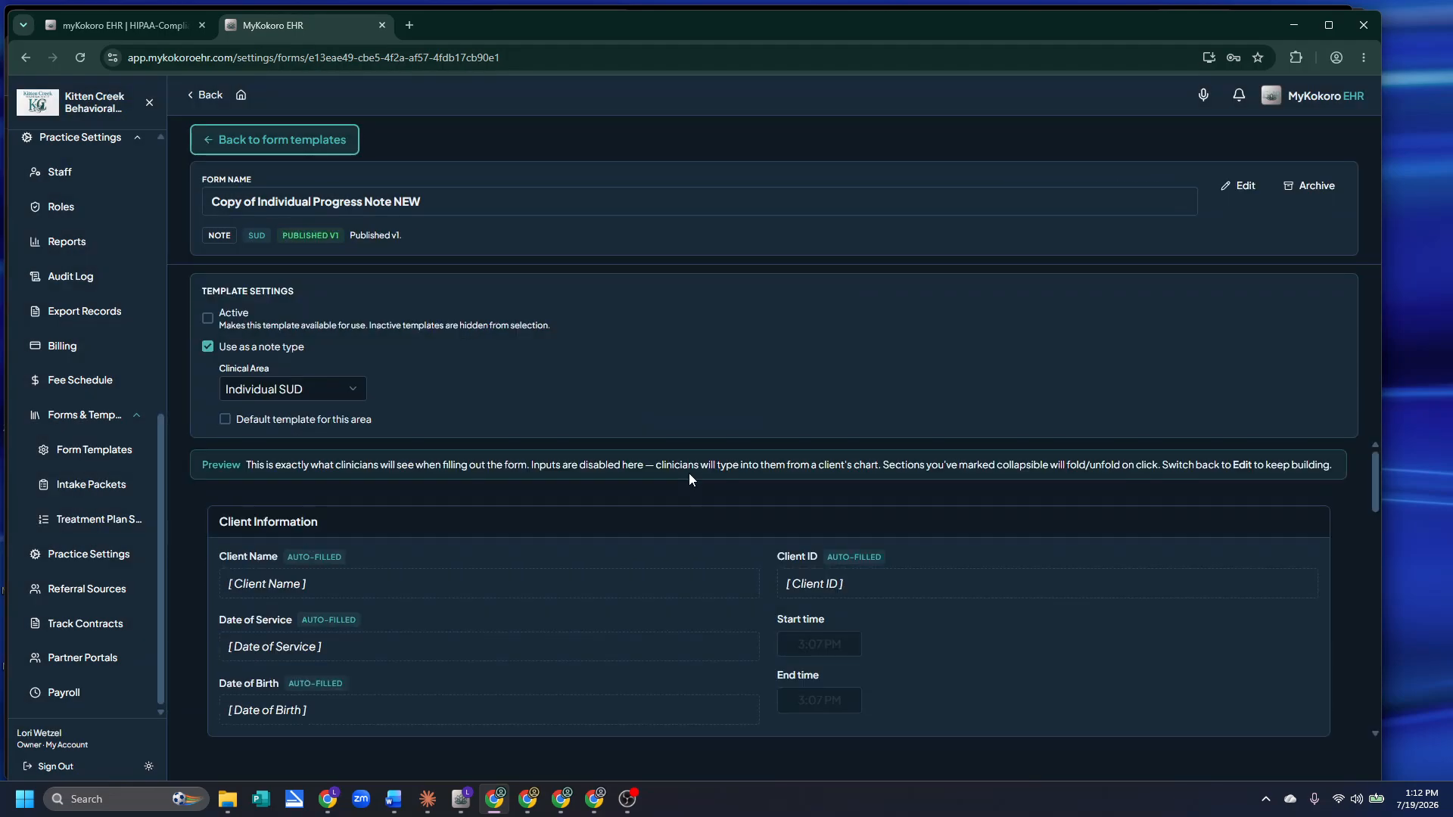
Try the copy as the default template for the Individual SUD area, then turn the default setting off again
{"action": "left_click", "coordinate": [225, 422]}
{"action": "left_click", "coordinate": [277, 397]}
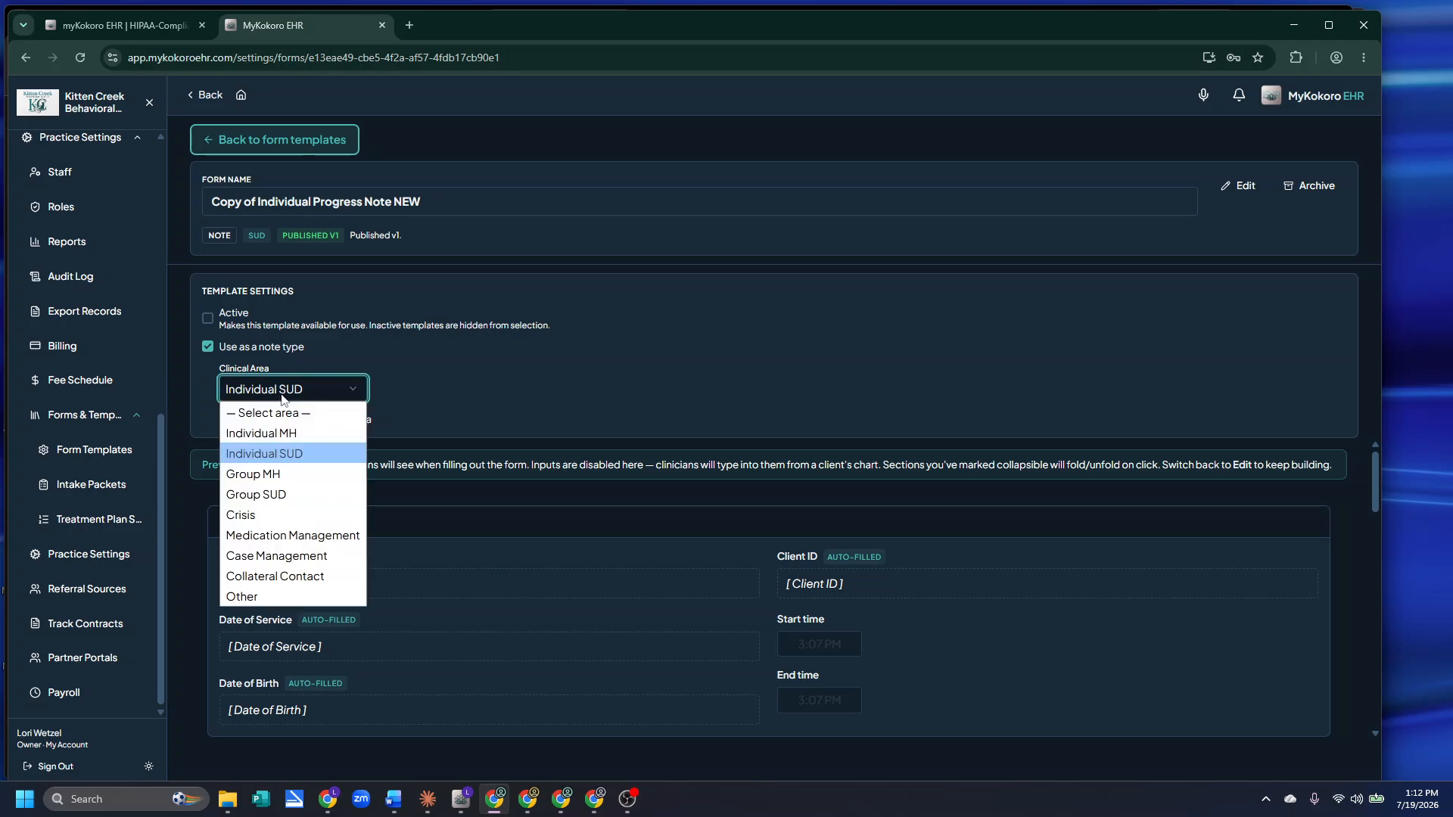
{"action": "left_click", "coordinate": [274, 454]}
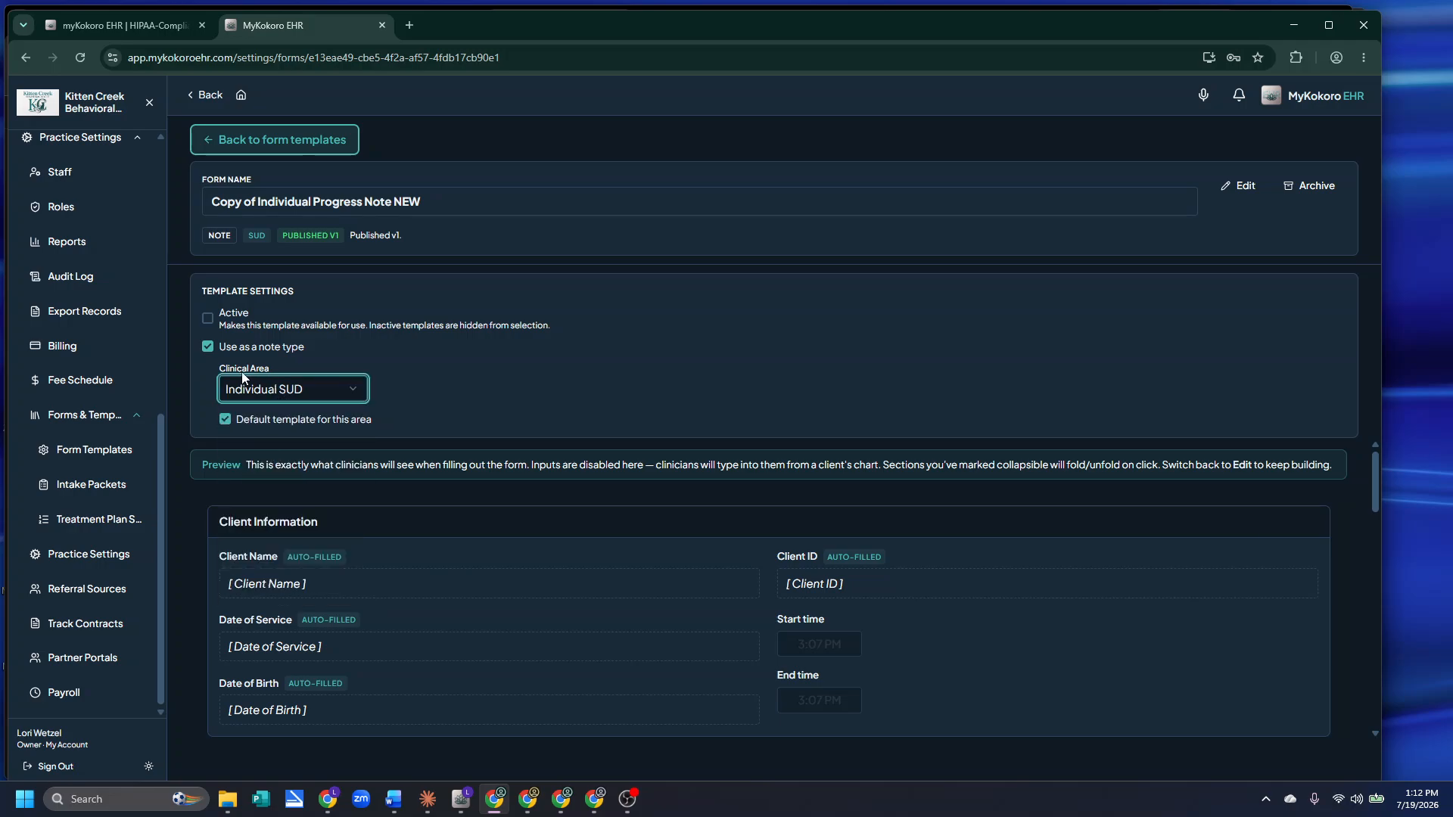
{"action": "left_click", "coordinate": [293, 395]}
{"action": "left_click", "coordinate": [277, 459]}
{"action": "left_click", "coordinate": [225, 420]}
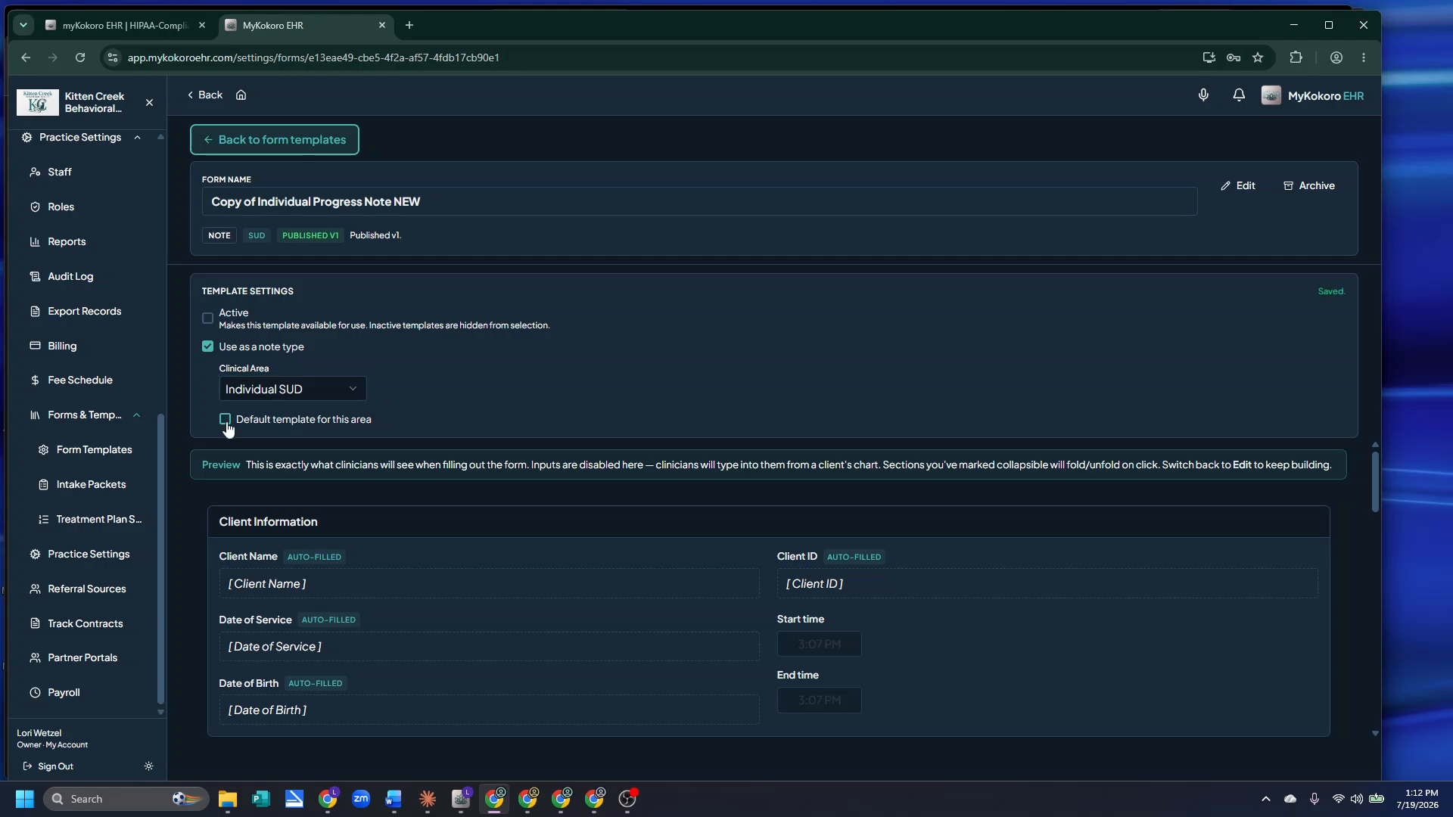
Make the copied template active and return to the Individual SUD notes in the list of form templates
{"action": "left_click", "coordinate": [207, 317]}
{"action": "left_click", "coordinate": [287, 144]}
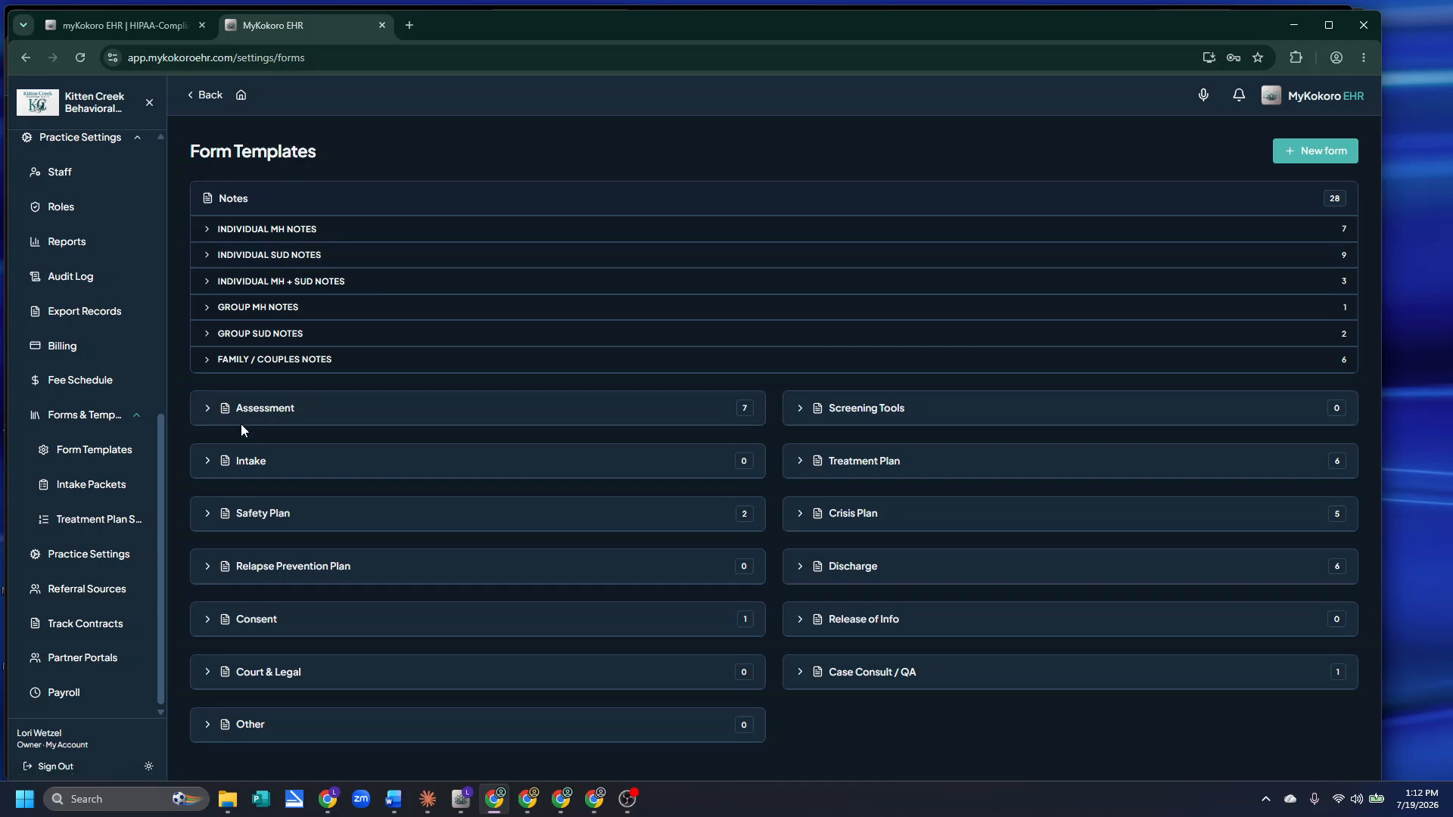
{"action": "left_click", "coordinate": [204, 257]}
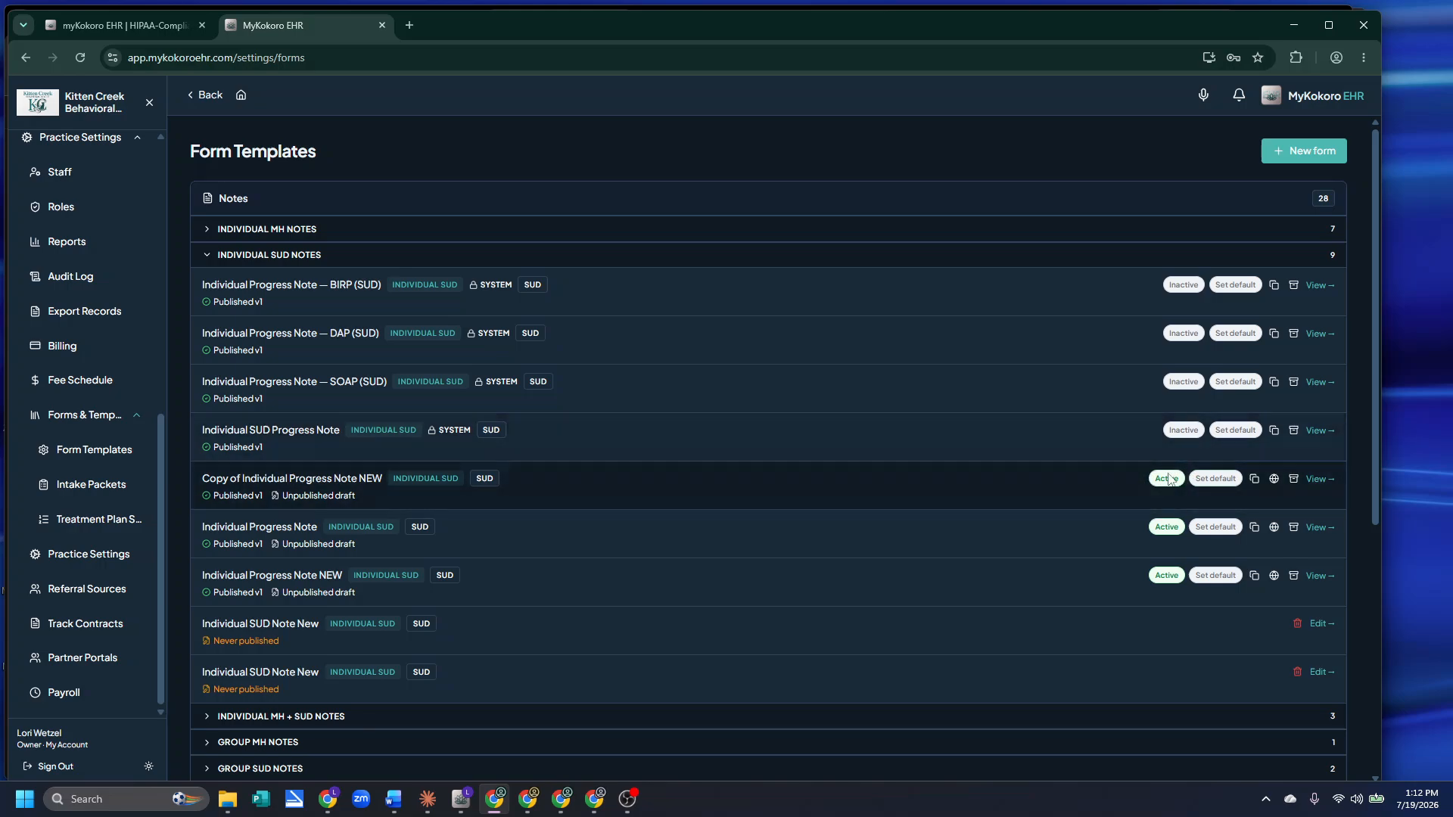
Look through the published Copy of Individual Progress Note NEW in its preview, then close it
{"action": "left_click", "coordinate": [1319, 478]}
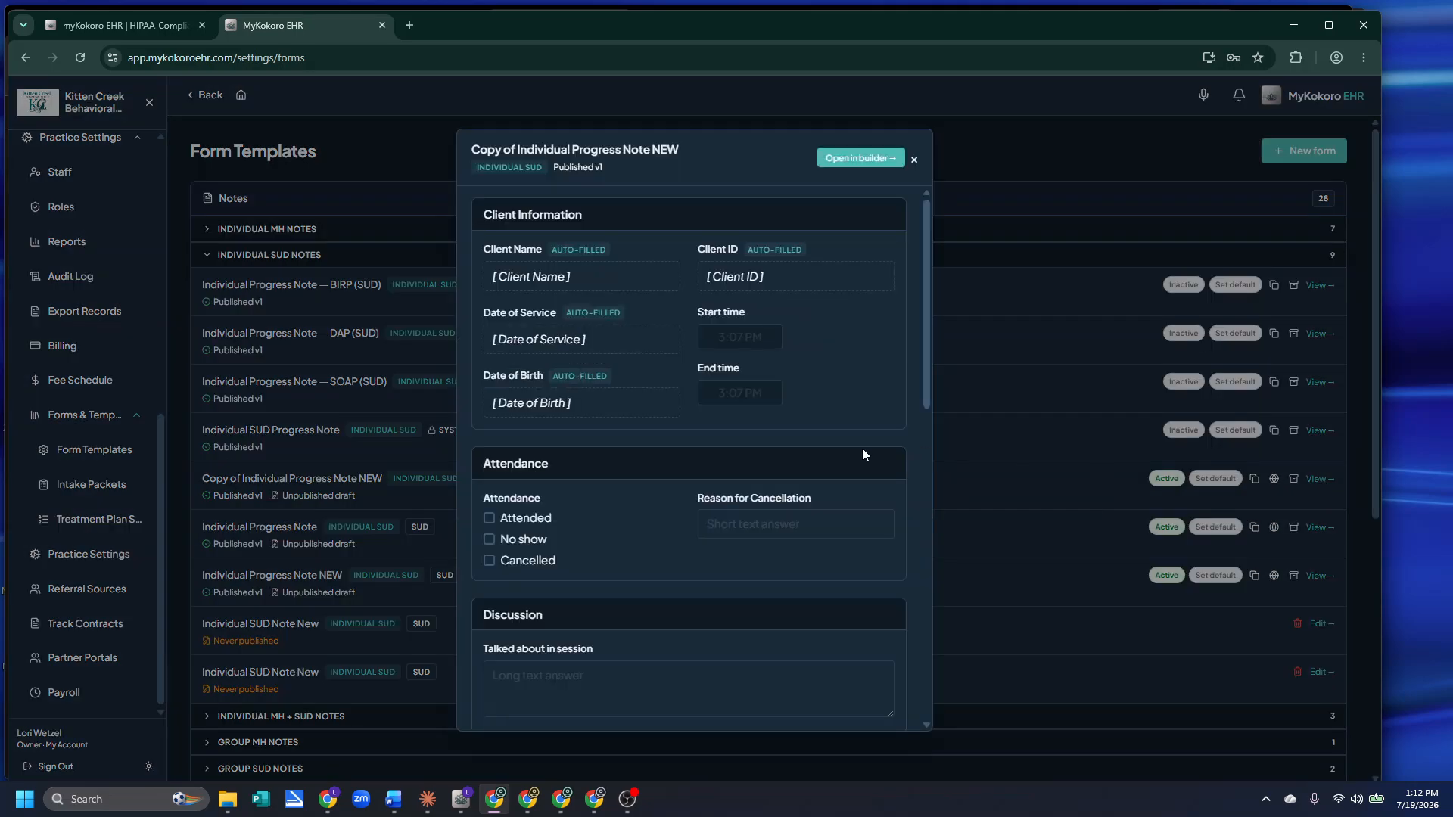
{"action": "scroll", "coordinate": [643, 407], "scroll_direction": "down", "scroll_amount": 15}
{"action": "scroll", "coordinate": [691, 535], "scroll_direction": "up", "scroll_amount": 15}
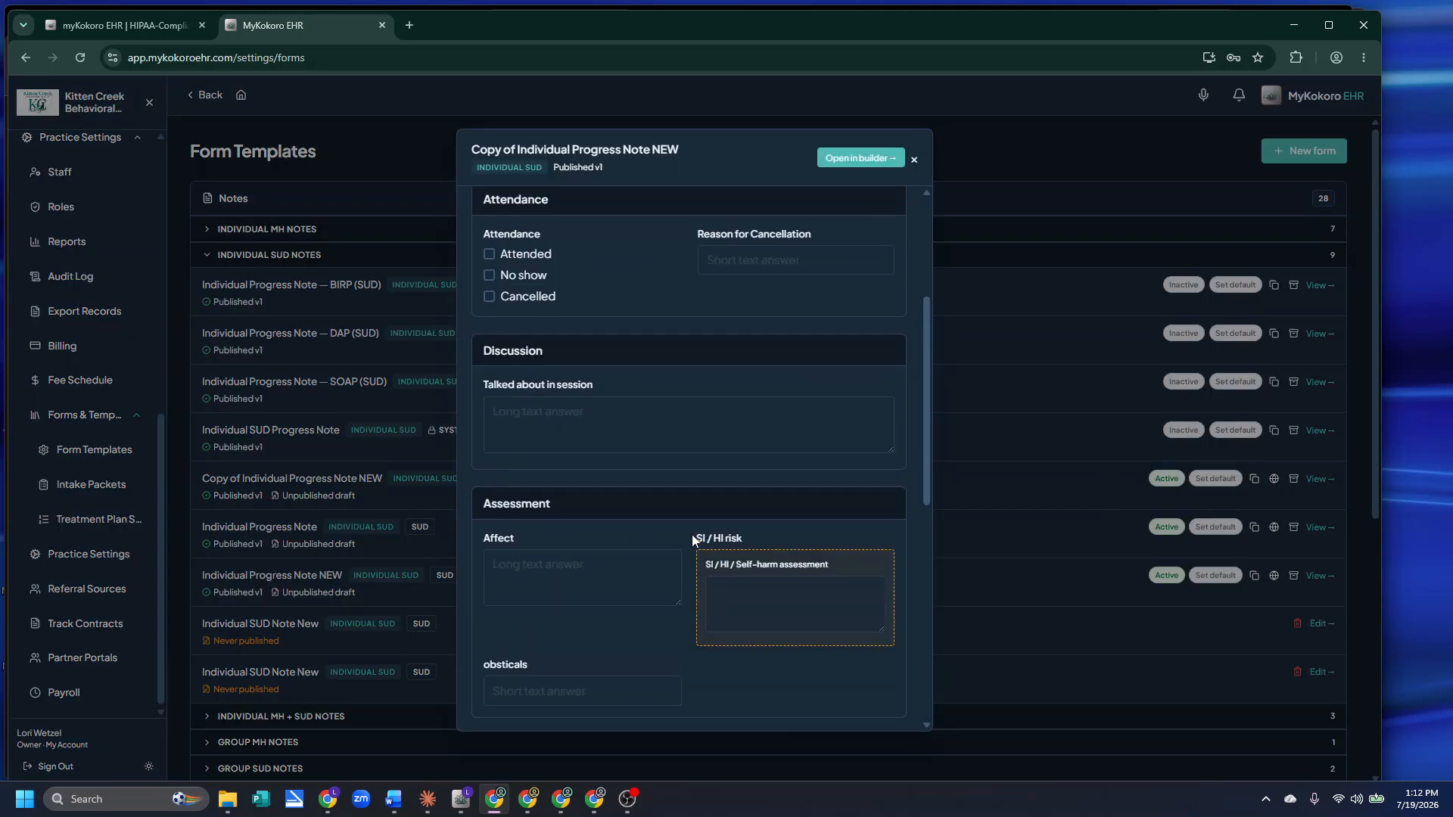
{"action": "left_click", "coordinate": [916, 161]}
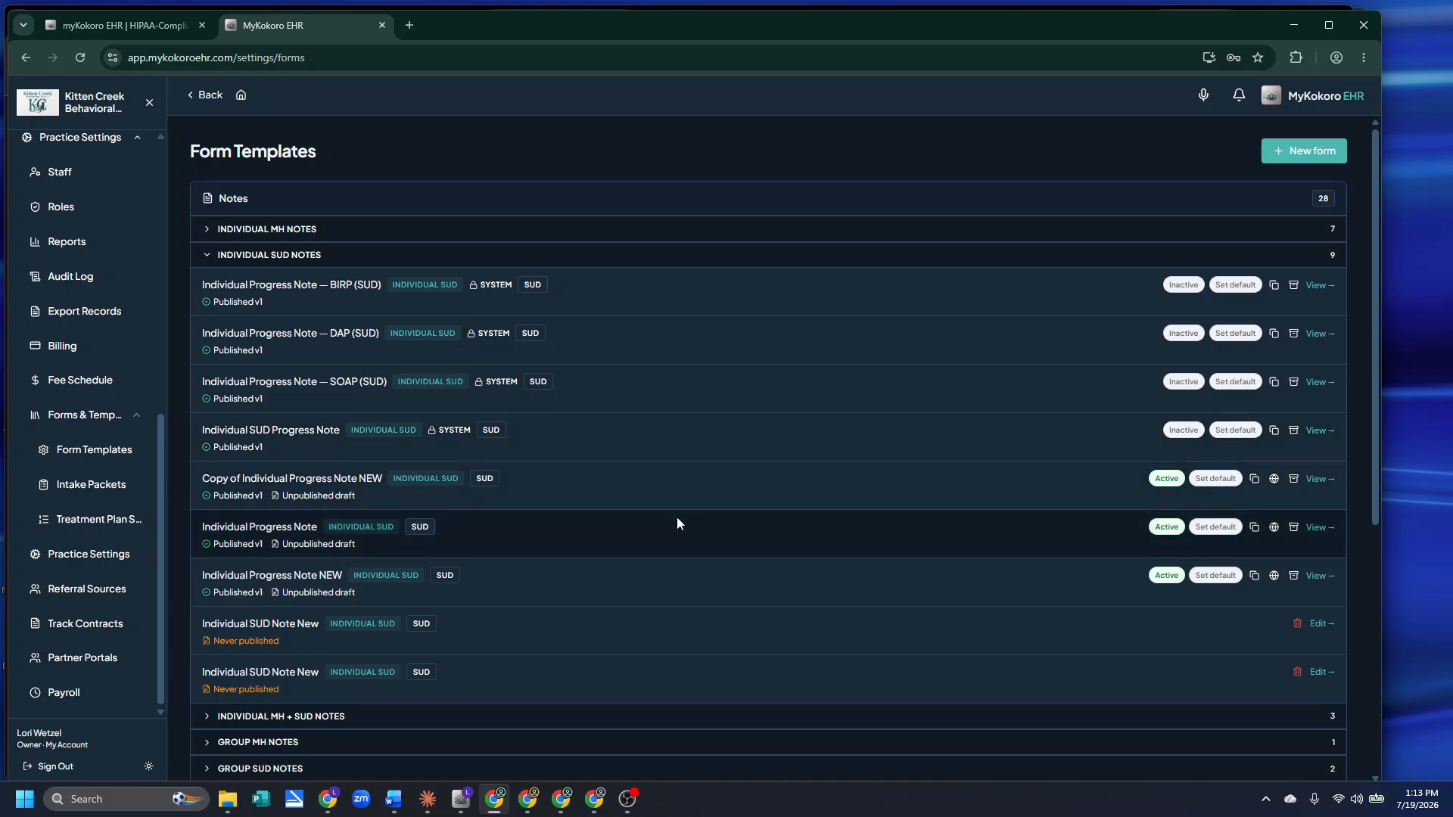
Look over the other form template categories, including the forms under Safety Plan, and return to the Individual SUD notes
{"action": "scroll", "coordinate": [677, 519], "scroll_direction": "down", "scroll_amount": 5}
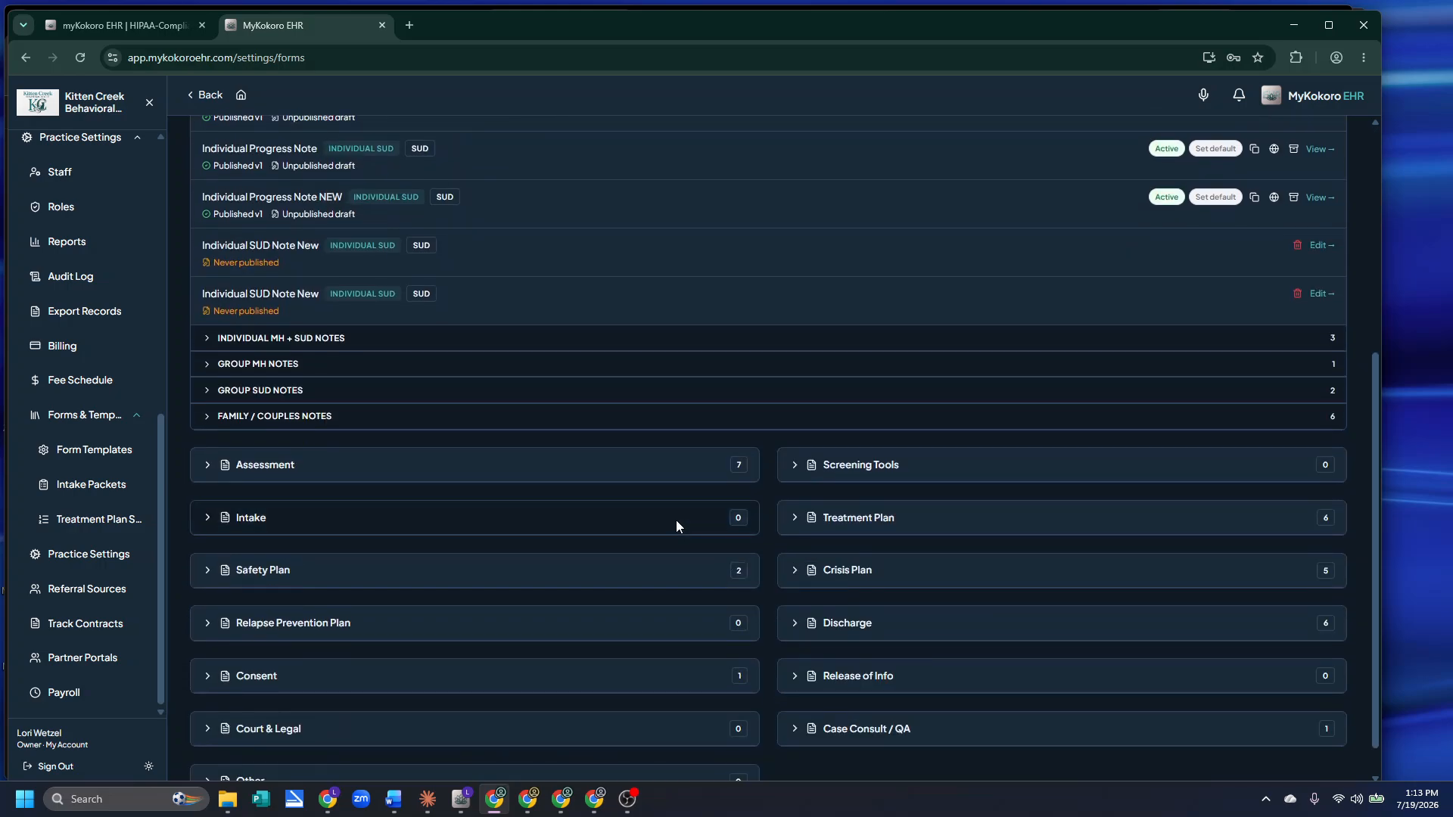
{"action": "left_click", "coordinate": [209, 569]}
{"action": "scroll", "coordinate": [591, 529], "scroll_direction": "down", "scroll_amount": 2}
{"action": "scroll", "coordinate": [538, 603], "scroll_direction": "up", "scroll_amount": 6}
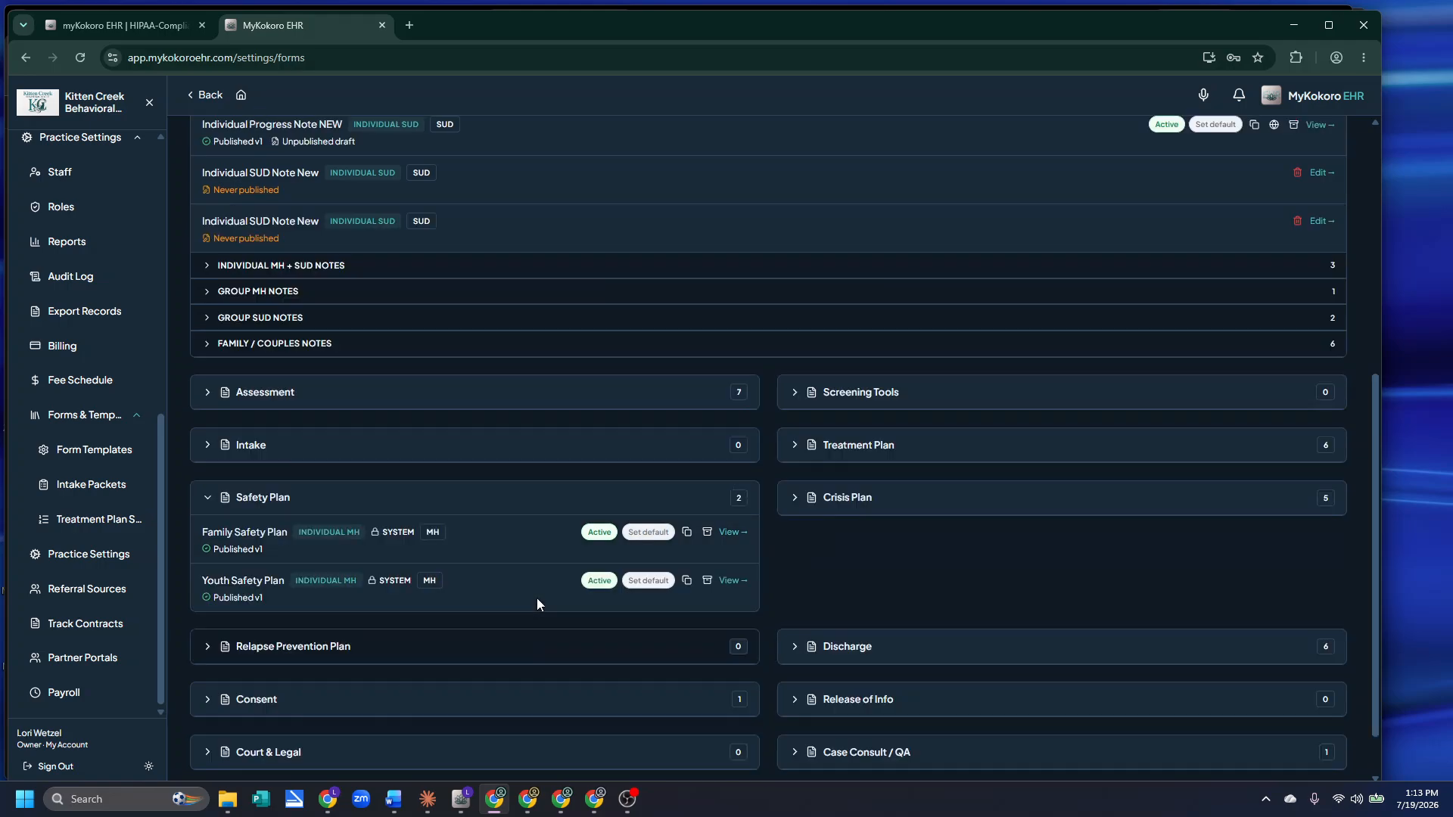
{"action": "scroll", "coordinate": [764, 341], "scroll_direction": "up", "scroll_amount": 1}
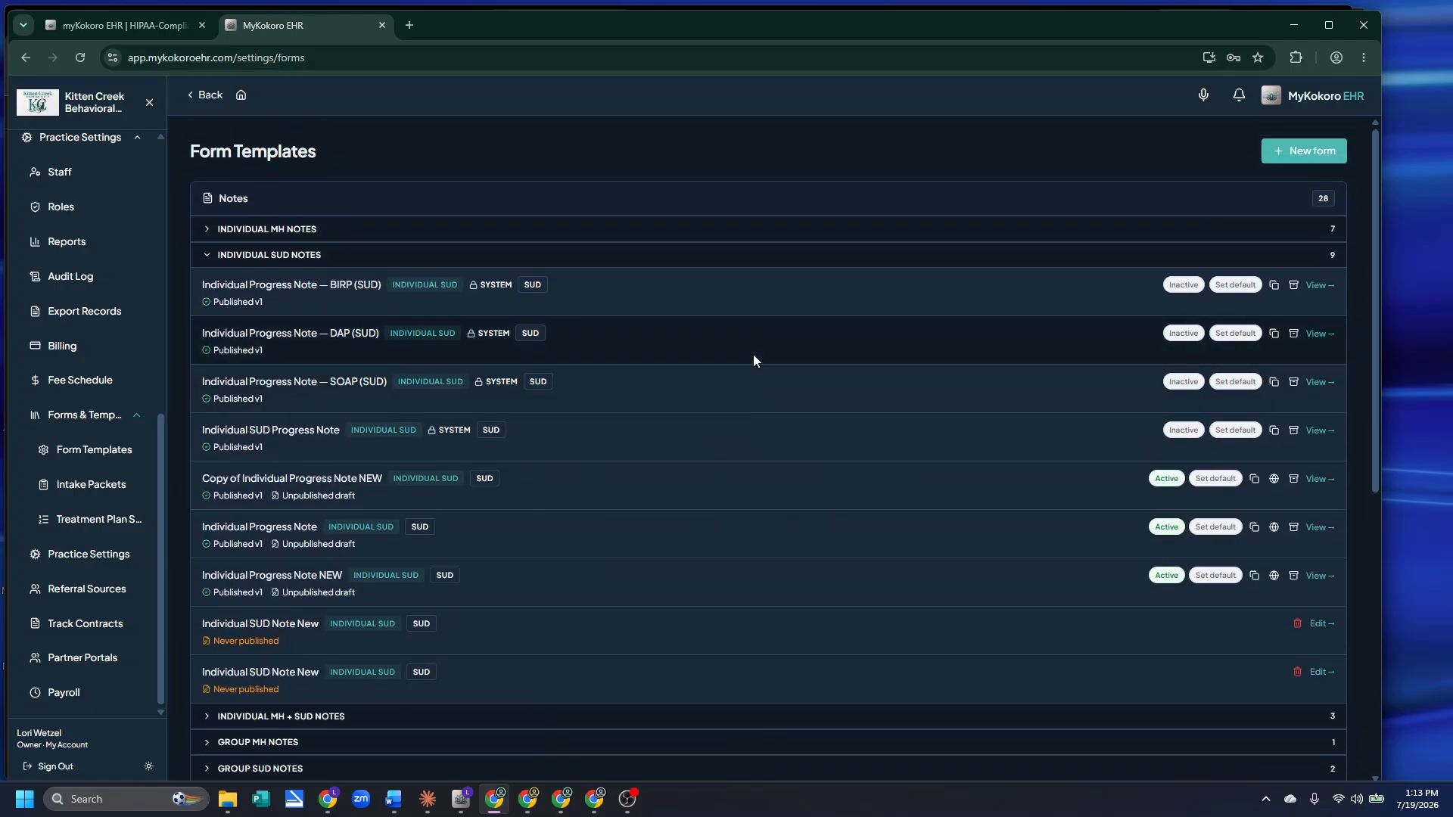